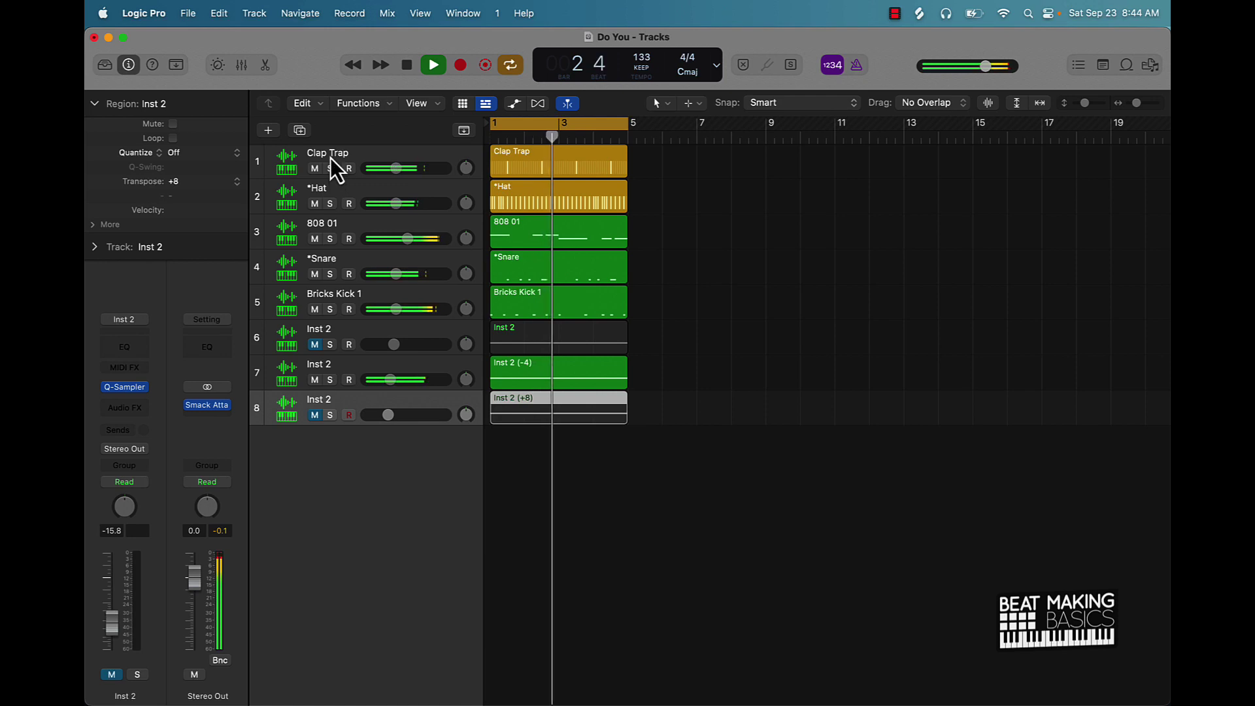
Step: Rename the first three tracks Clap, Hat and 808
double_click(330, 154)
text(Clap)
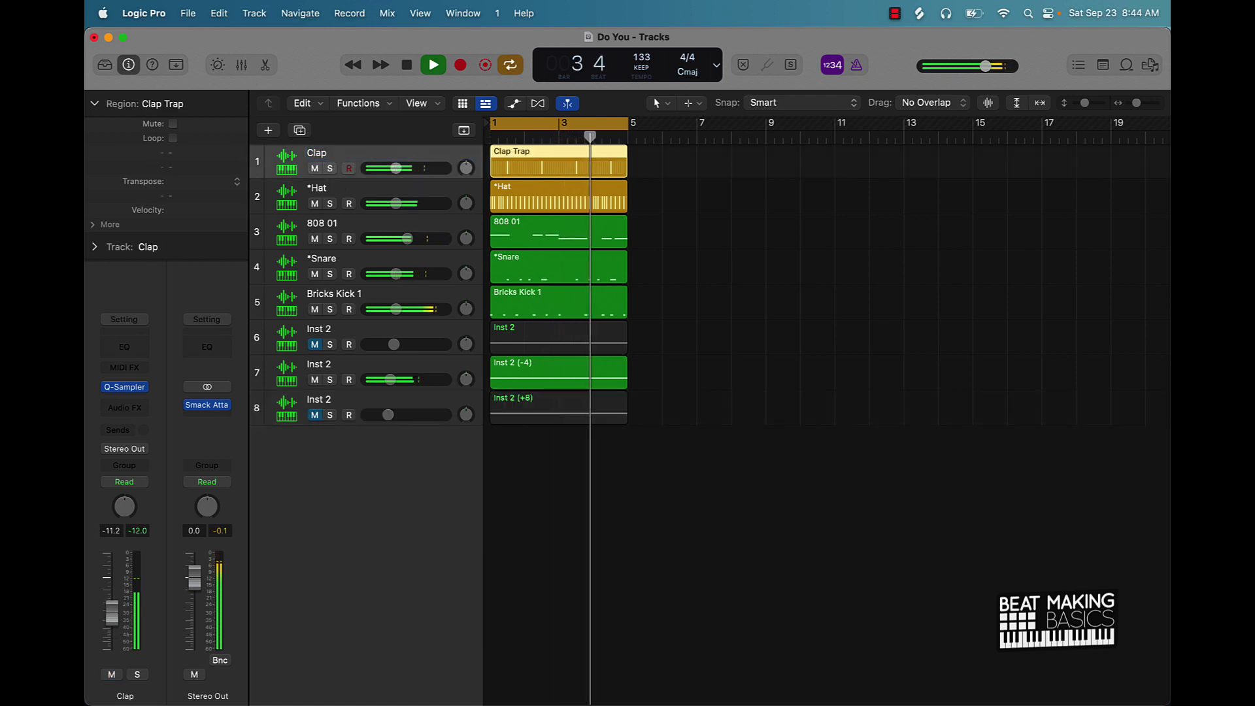
double_click(321, 185)
text(Hat)
key(Return)
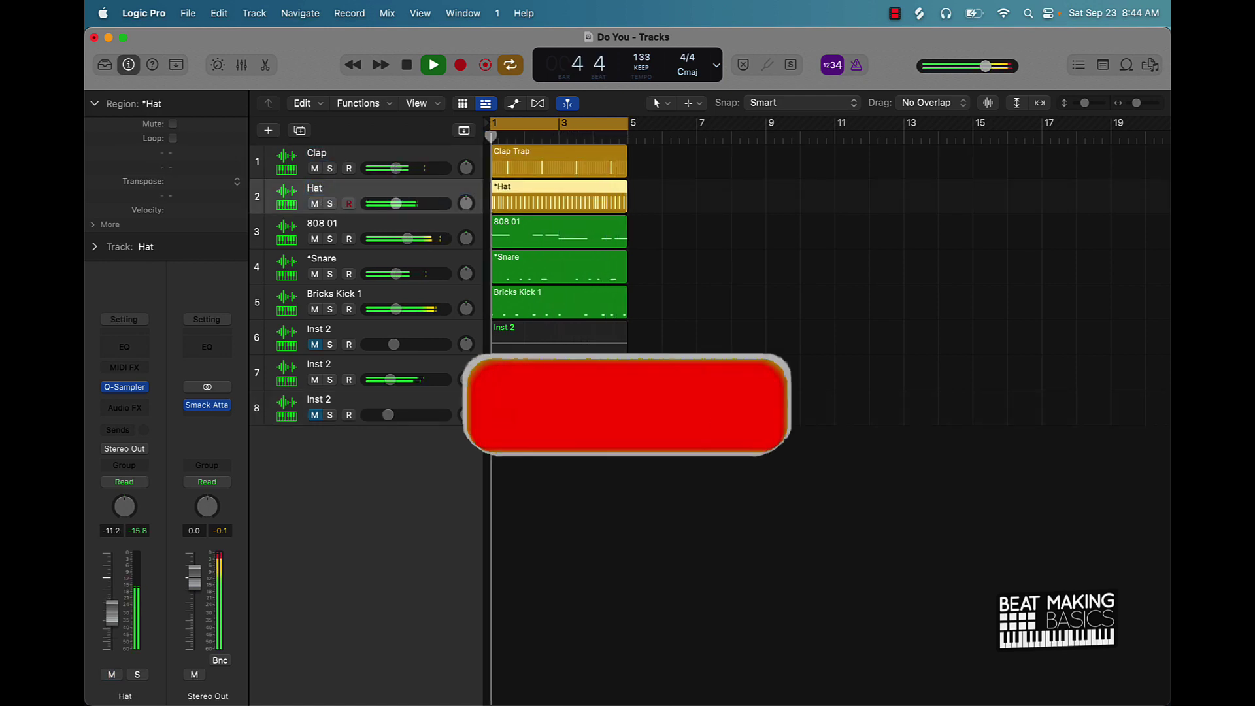
double_click(317, 223)
text(808)
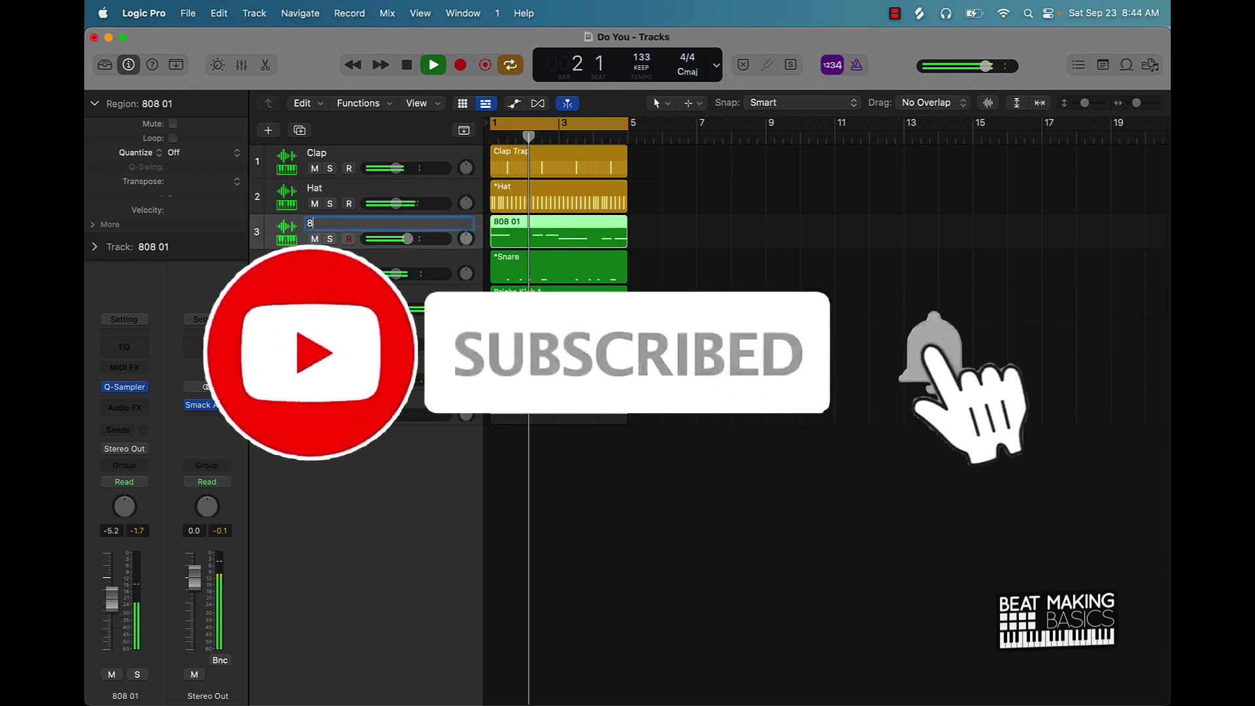
key(Return)
Step: Move the snare track directly below Clap and set the bottom track's volume to -20.5 dB
drag(303, 262, 303, 191)
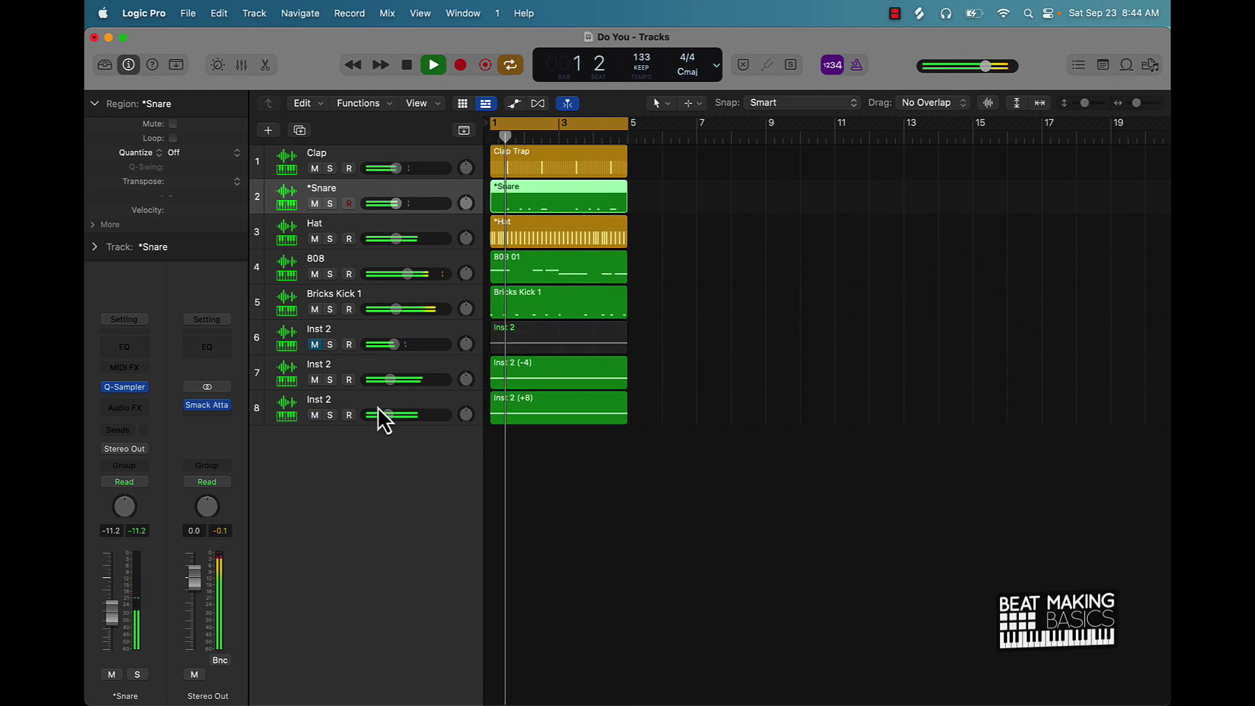
drag(389, 416, 382, 415)
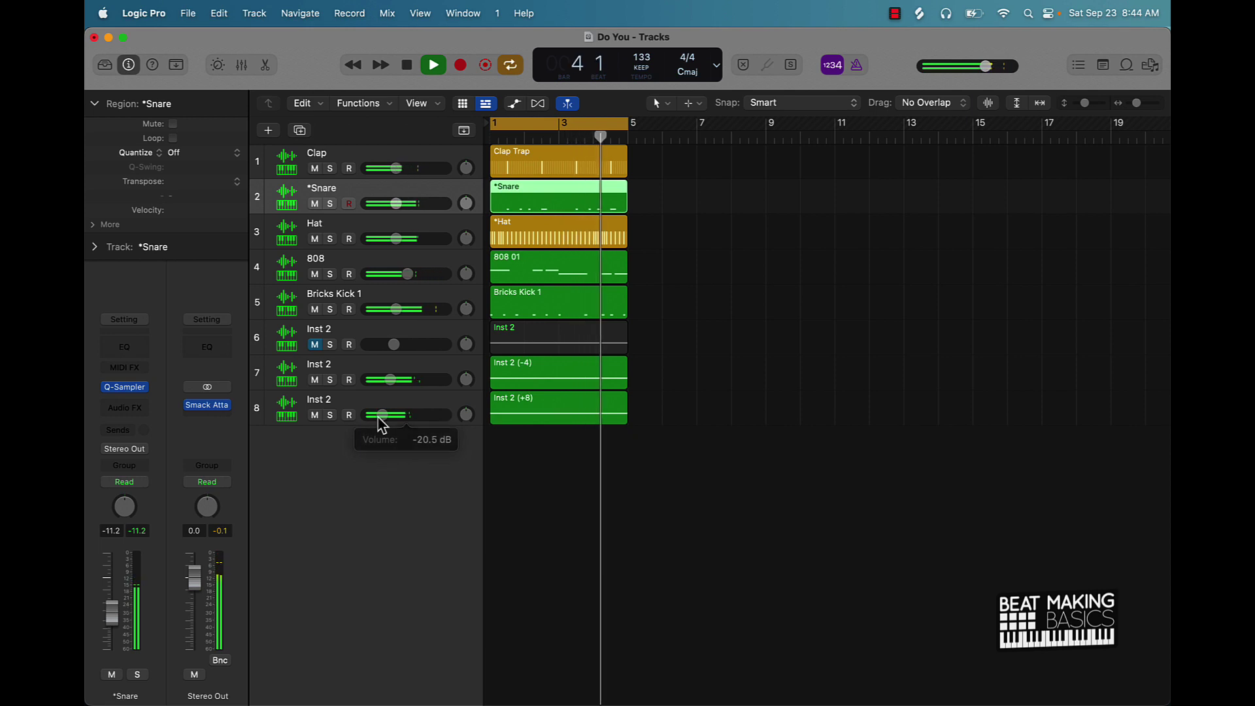
Step: Rename the *Snare track as Snare and move the 808 track to the top of the track list
double_click(321, 189)
text(Snare)
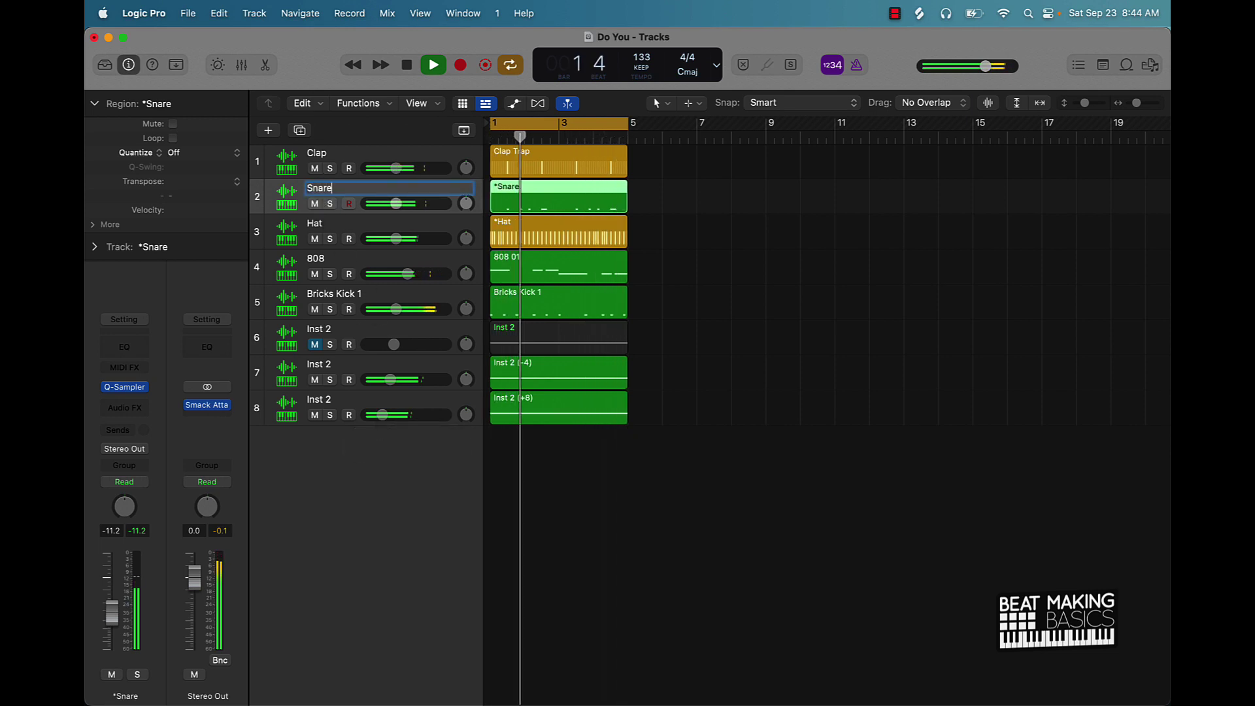
key(Return)
drag(314, 258, 308, 156)
Step: Rename the Bricks Kick 1 track as Kick and move it directly below 808
double_click(315, 294)
text(Kick)
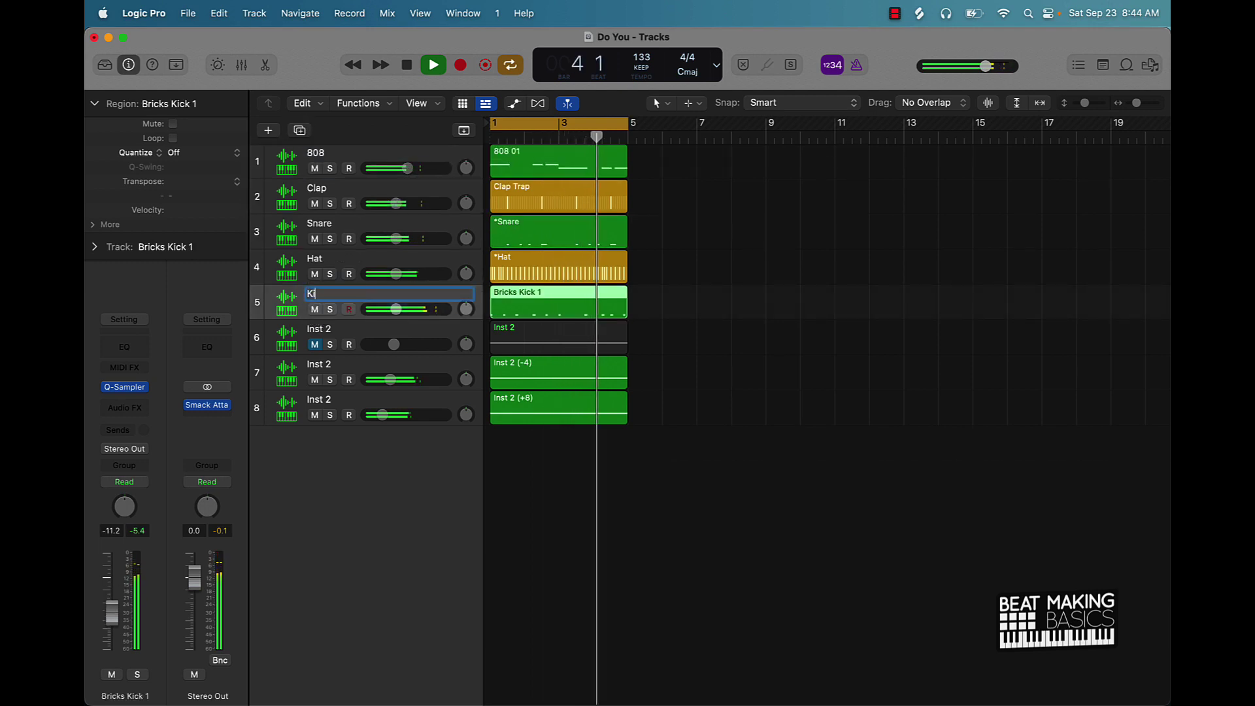
key(Return)
drag(282, 299, 272, 184)
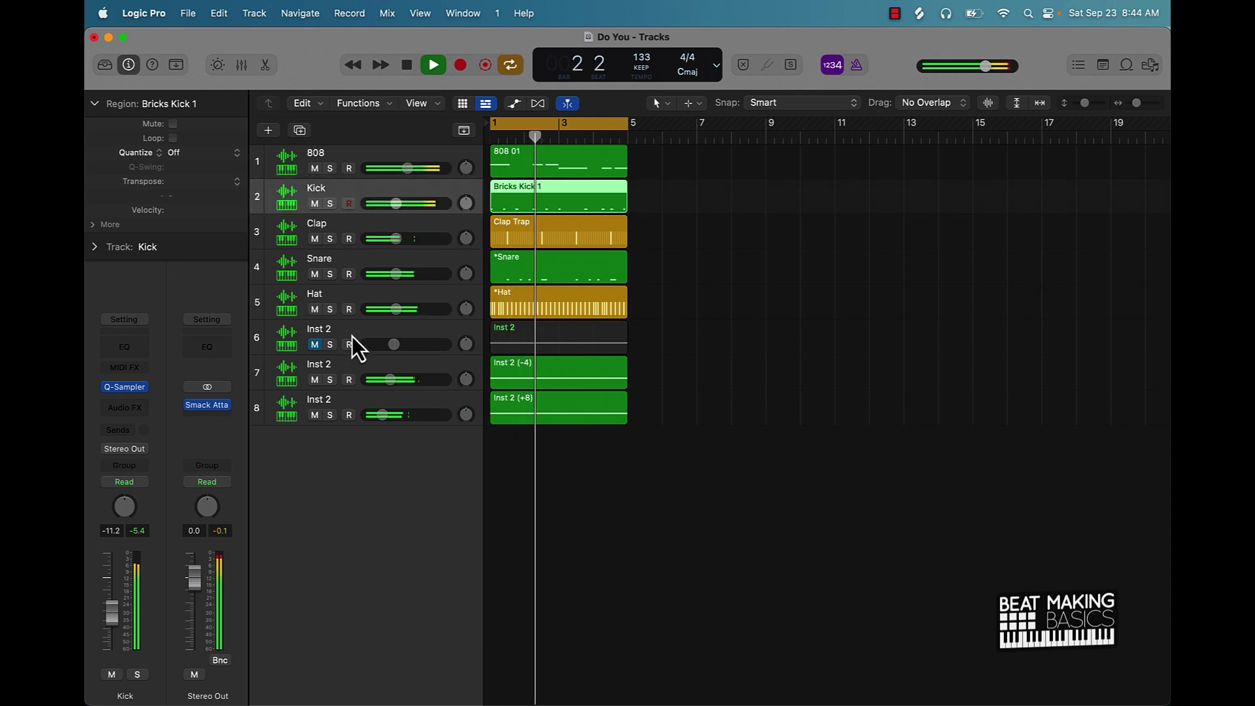
Step: Rename the track holding the -4 transposed region Sample 1 and the one holding the +8 region Sample 2
double_click(331, 364)
text(Sample 1)
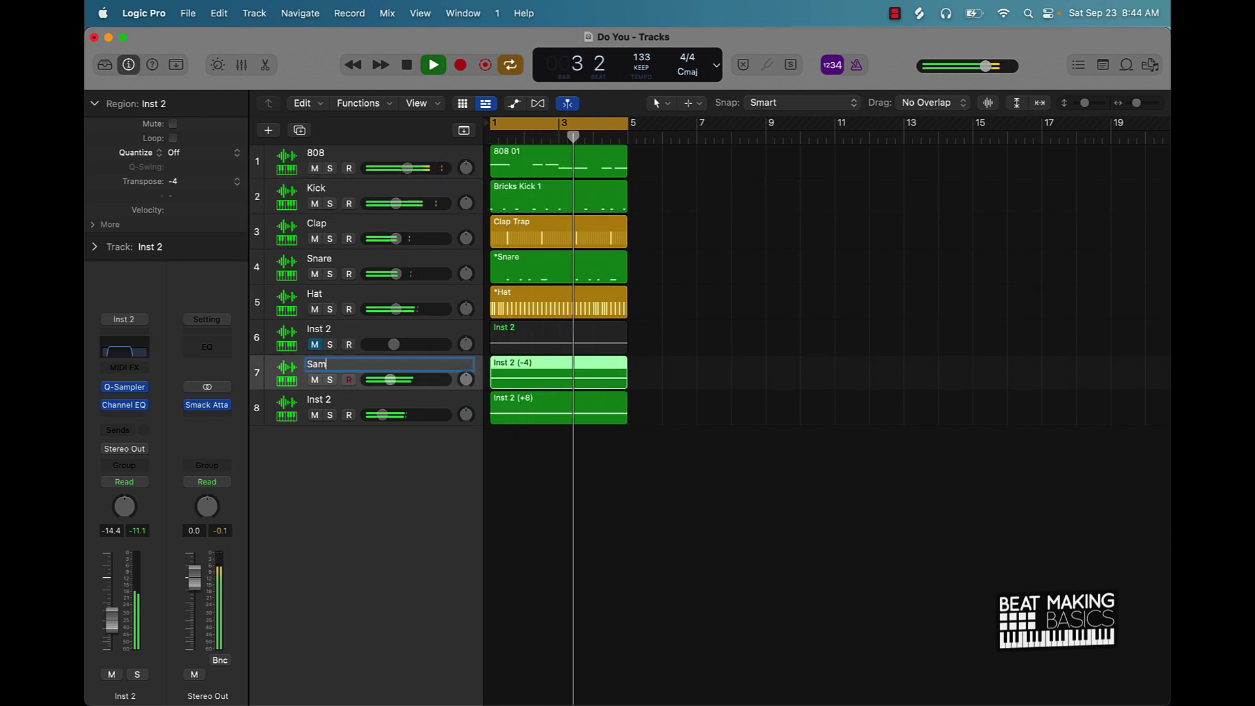
key(Return)
click(324, 394)
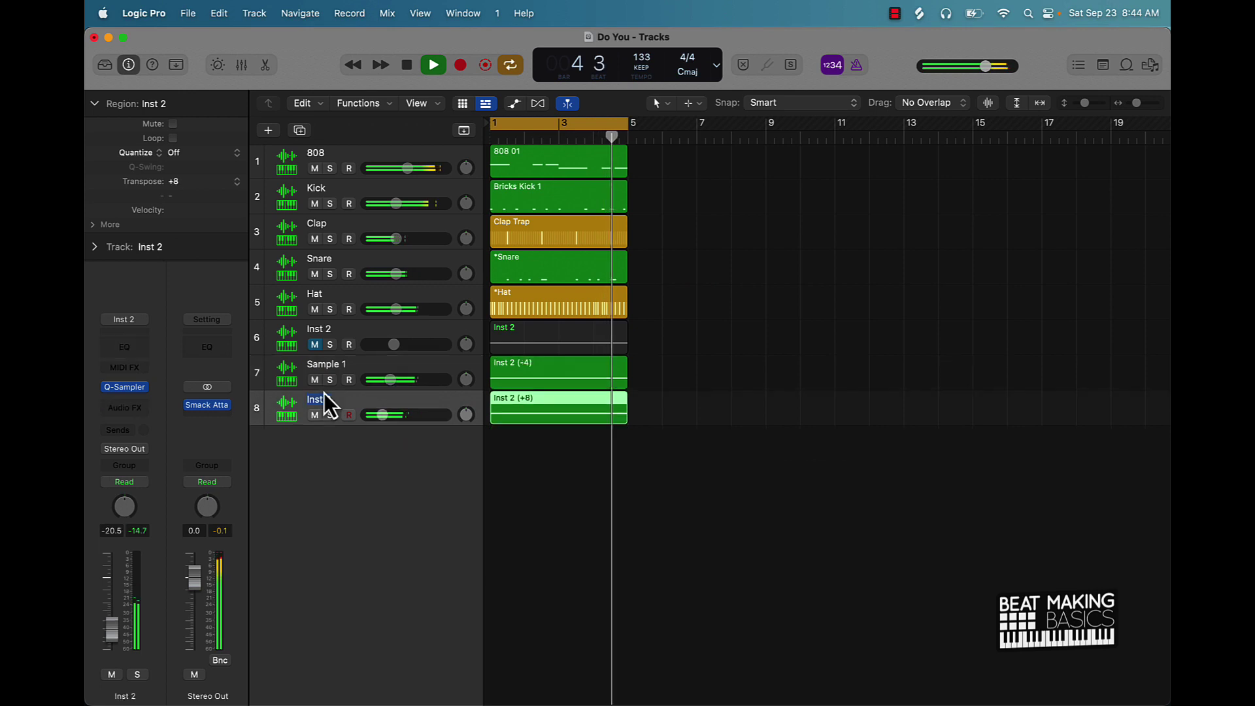
double_click(324, 396)
text(Sample 2)
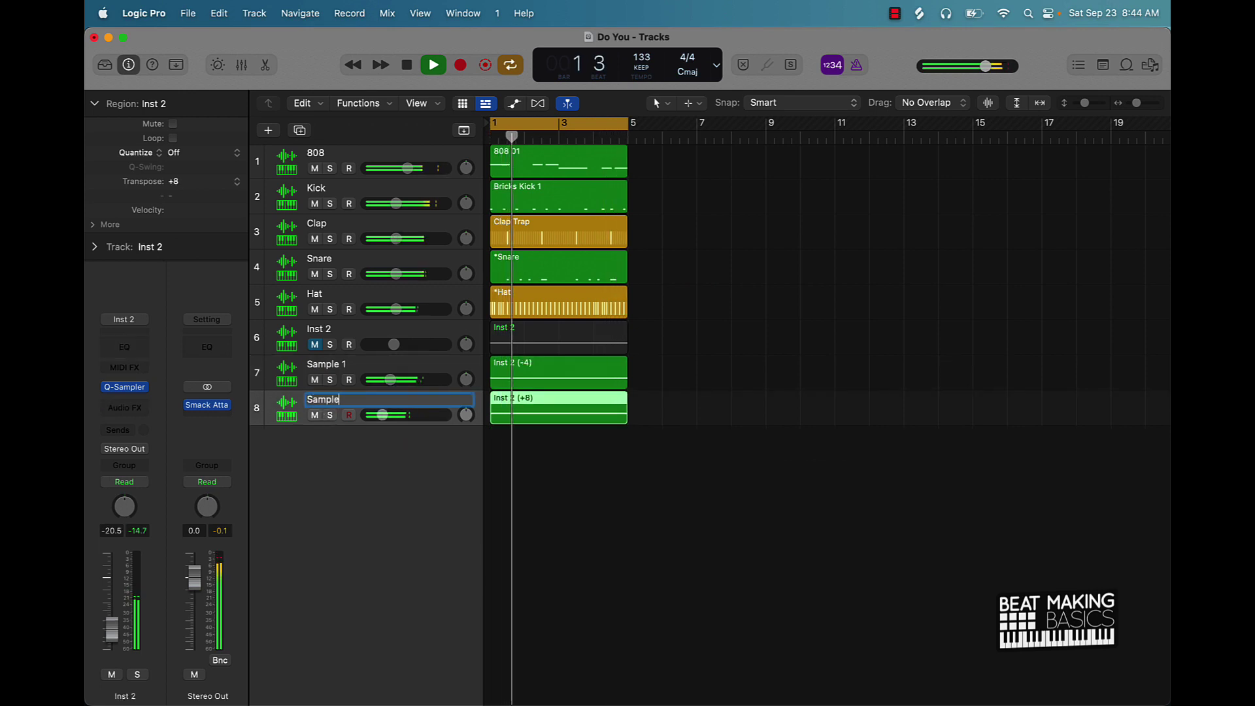
key(Return)
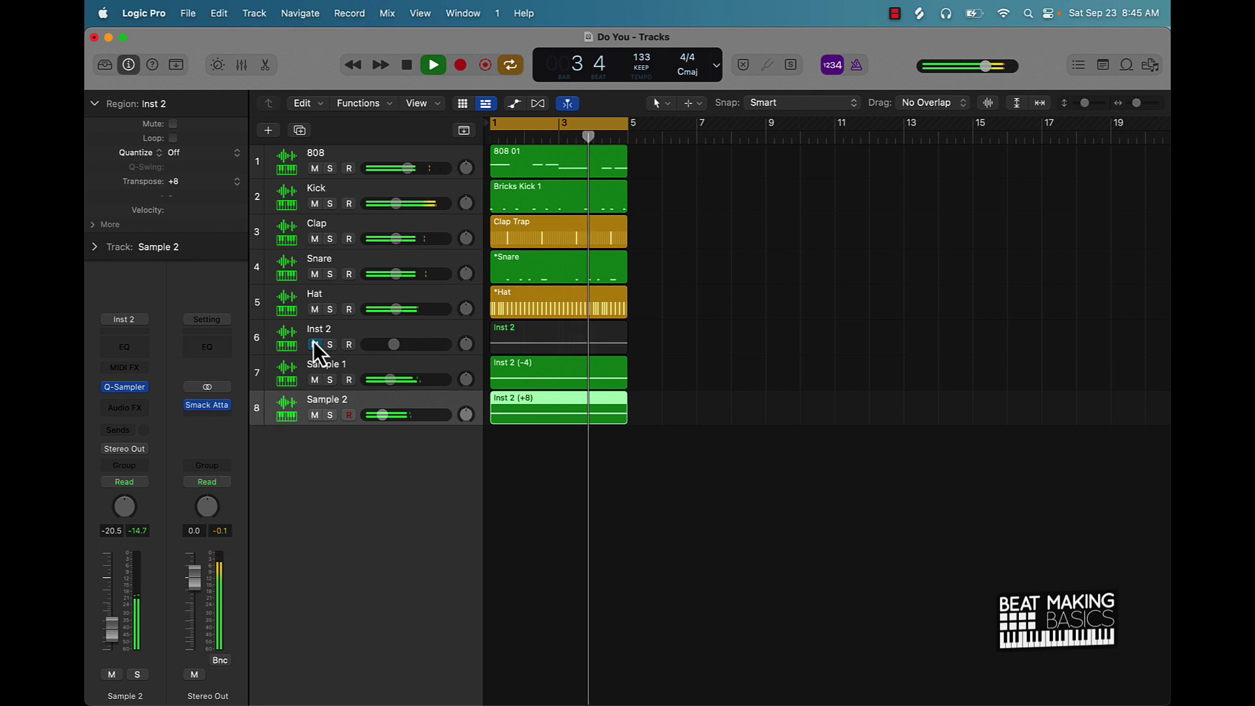
Step: Mute the Hat and Sample 2 tracks
click(313, 310)
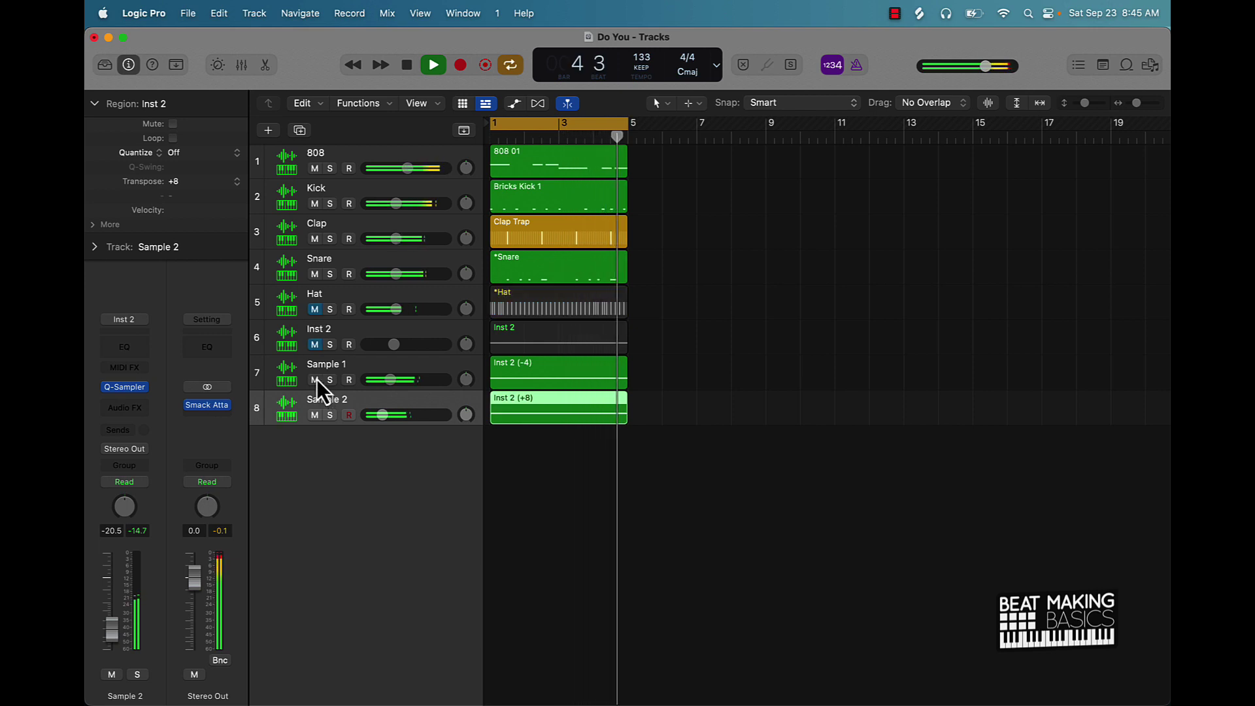
click(316, 415)
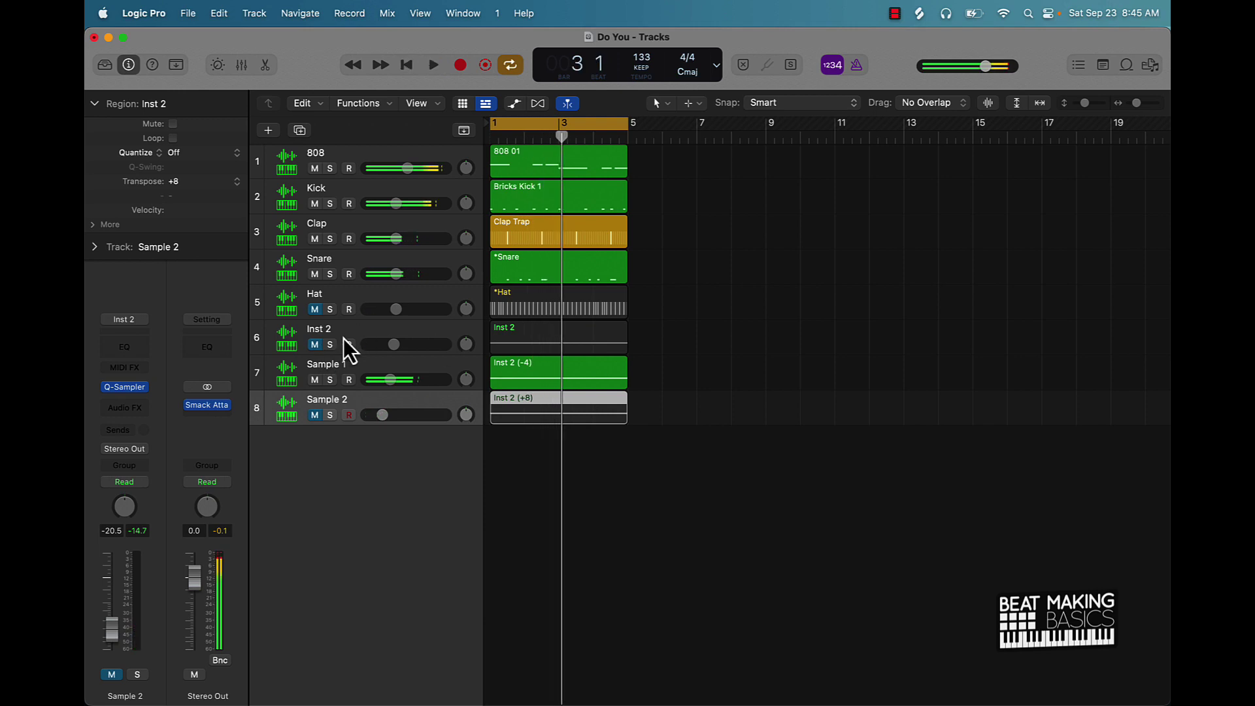
Step: Audition the Inst 2 track in solo, compare its effects with both sample tracks, and return it to muted and unsoloed
click(314, 344)
click(330, 344)
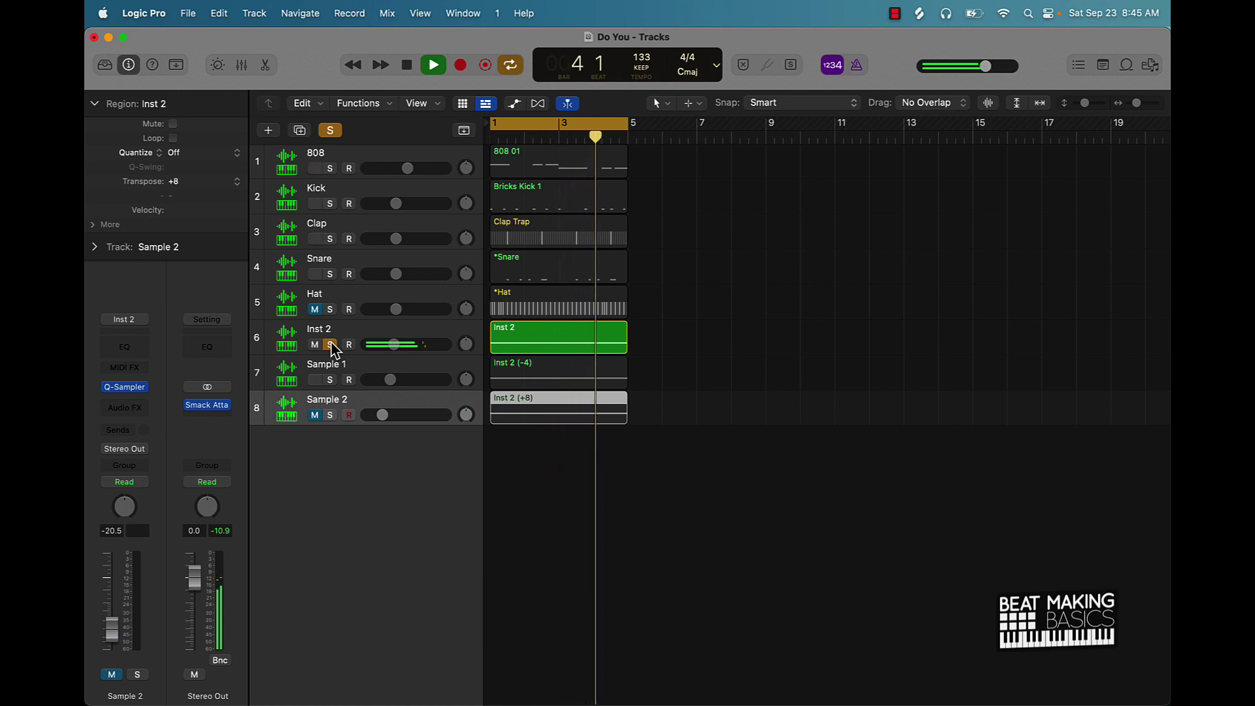
key(space)
click(281, 342)
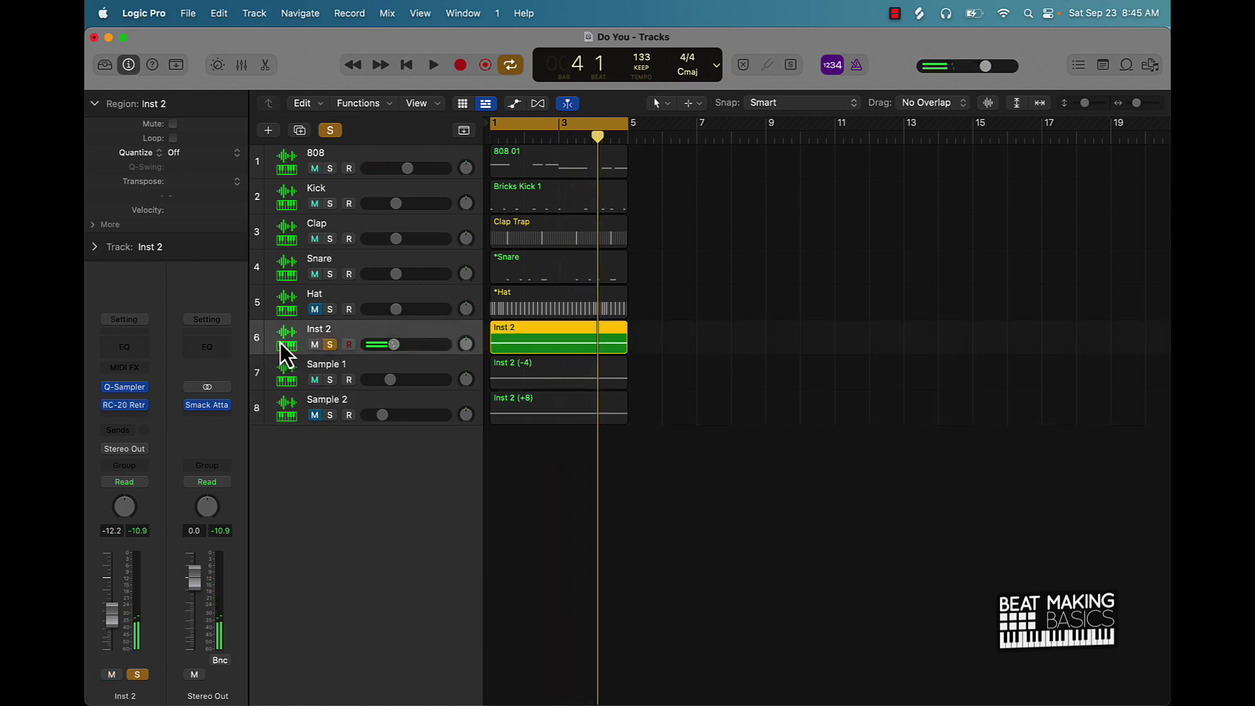
click(281, 366)
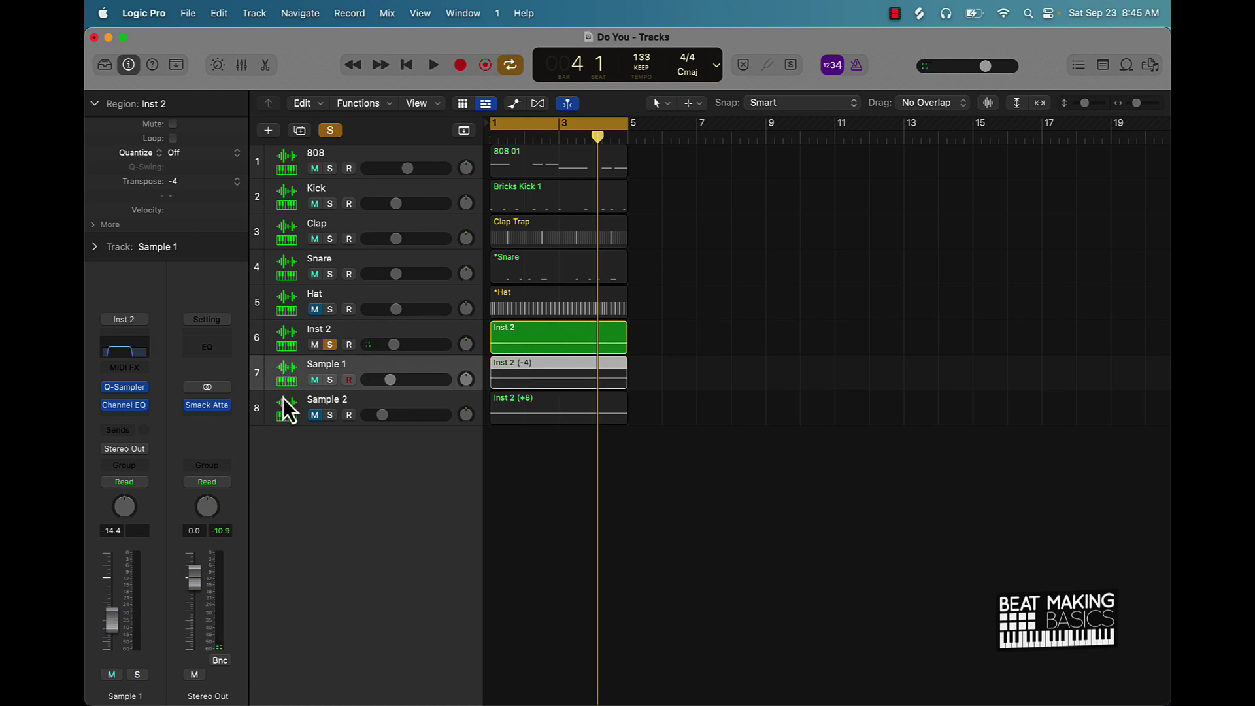
click(284, 396)
click(289, 348)
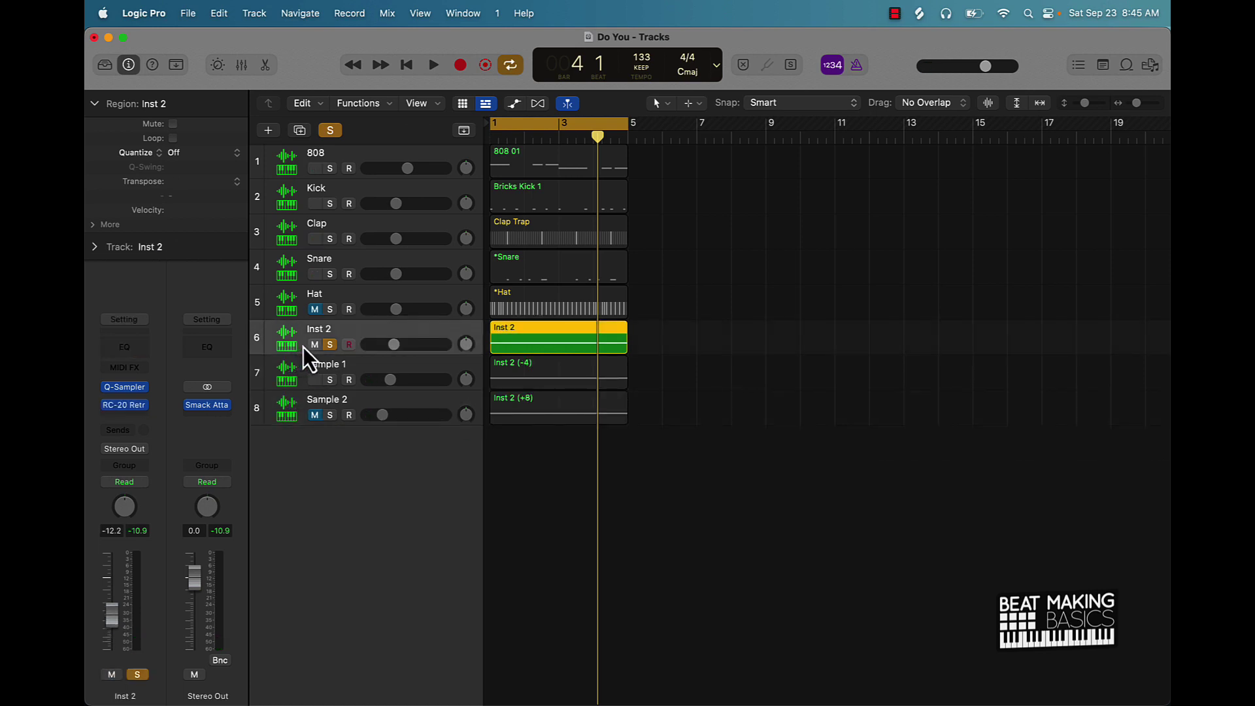
click(315, 345)
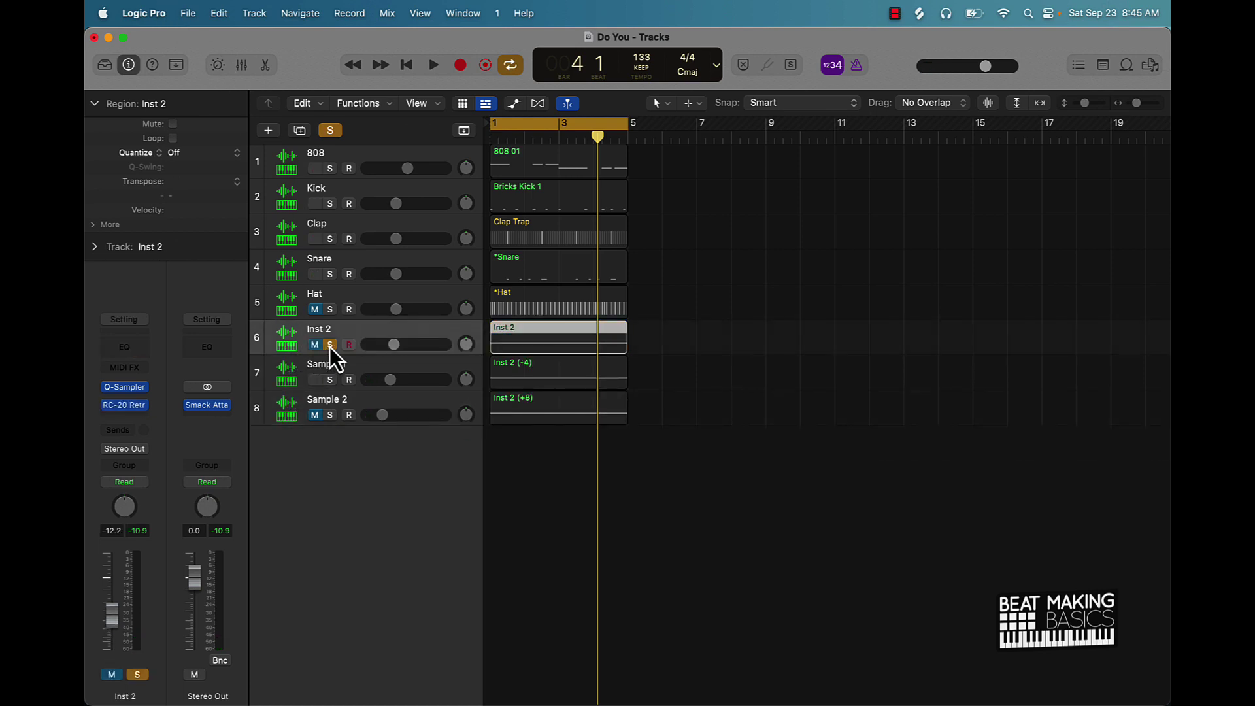
click(330, 345)
Step: Move the Inst 2 track to the bottom of the track list and name all regions after their tracks
drag(277, 347, 276, 438)
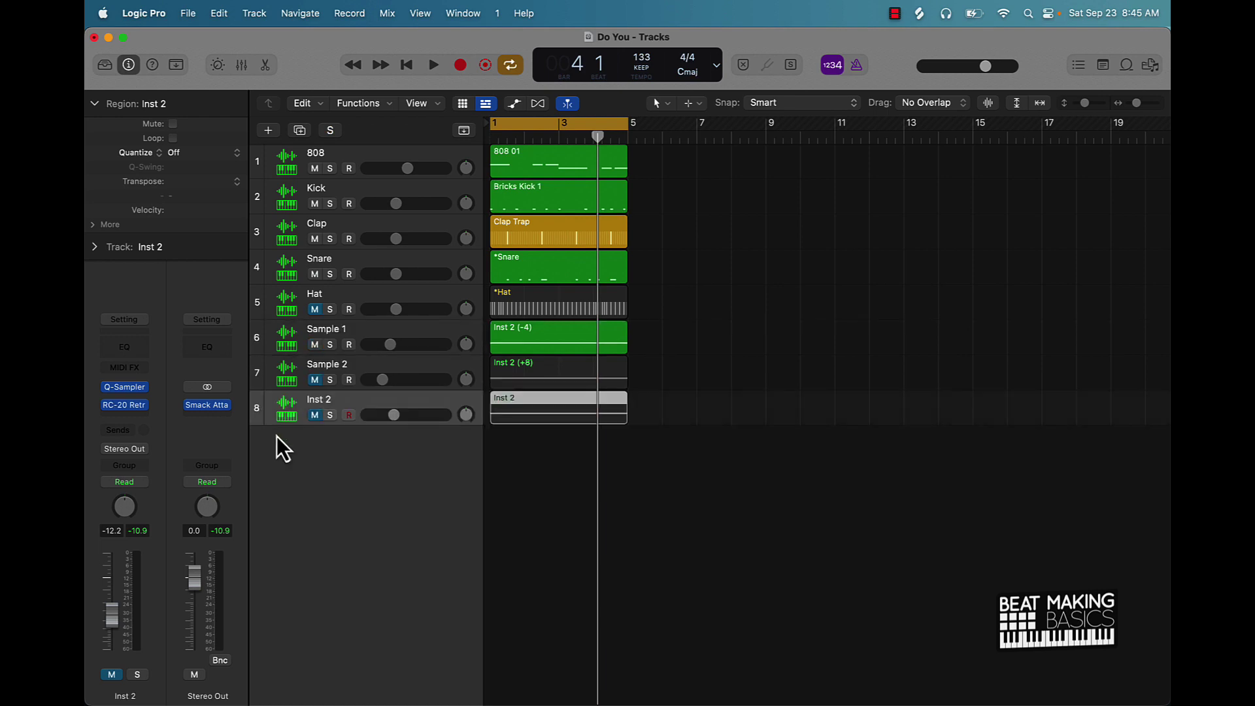
click(660, 507)
key(super+a)
key(alt+shift+n)
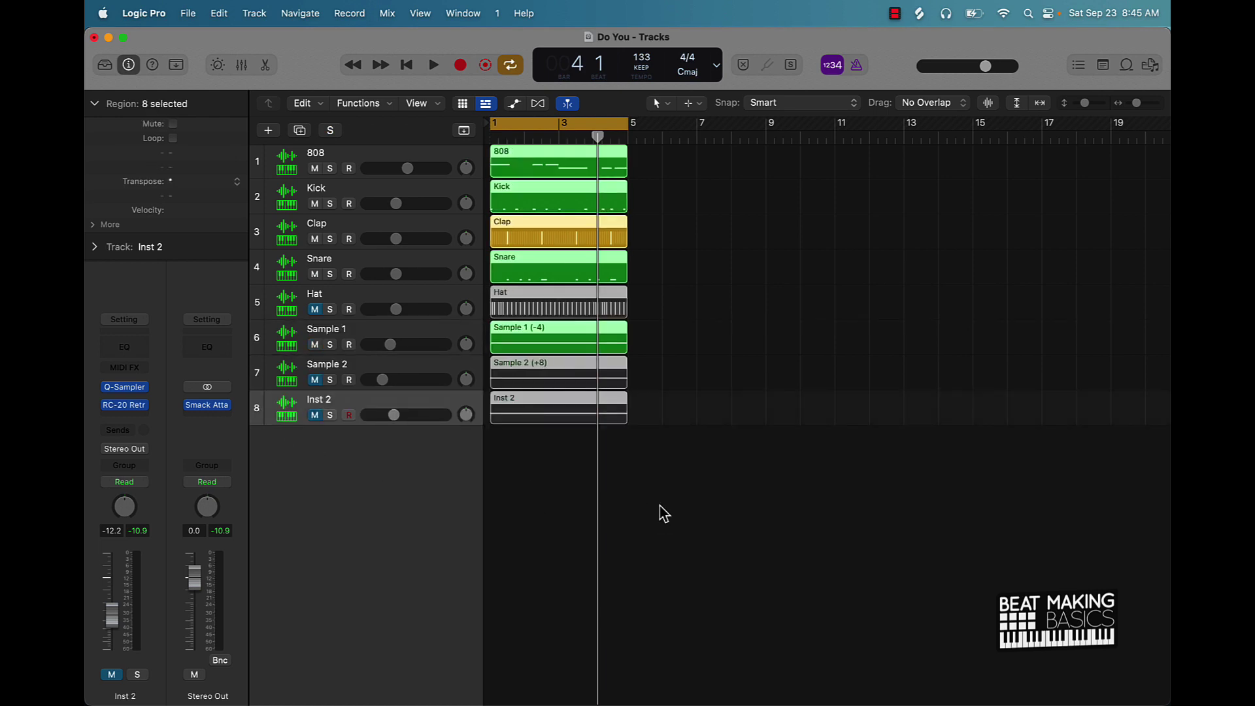
key(period)
key(period)
key(comma)
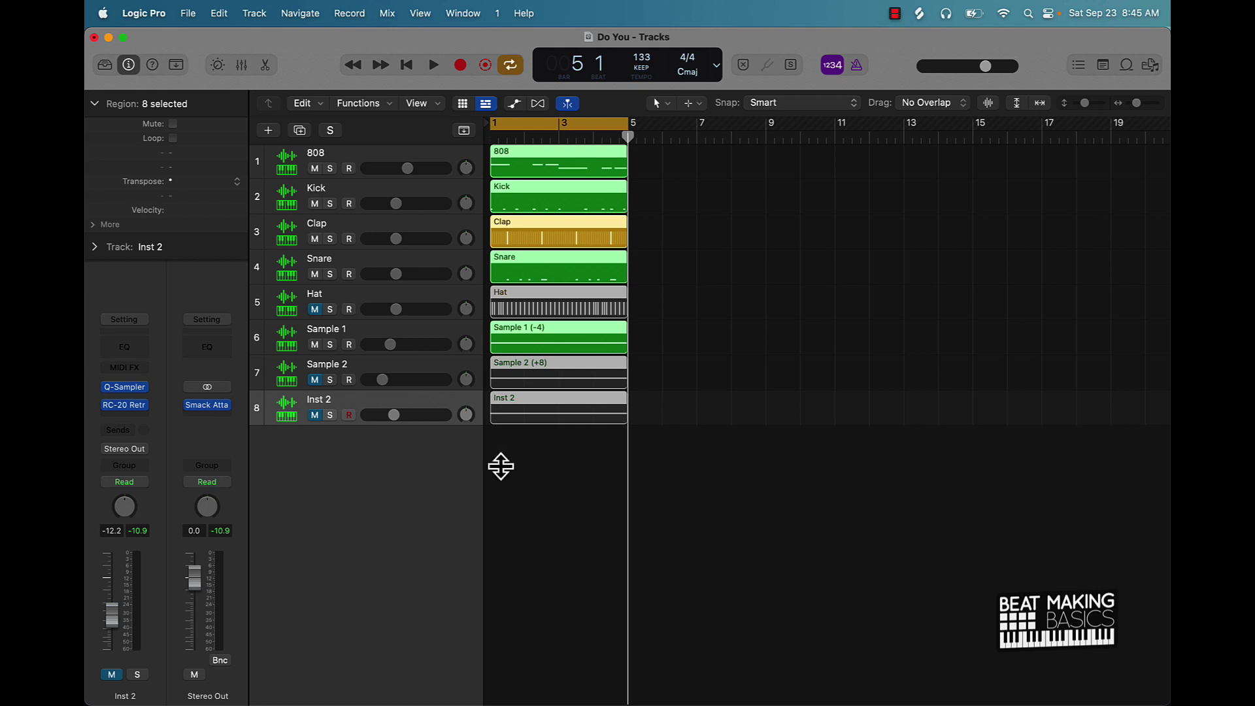
Step: Copy the RC-20 effect from the Inst 2 channel to the slot below the Channel EQ on Sample 1
click(241, 64)
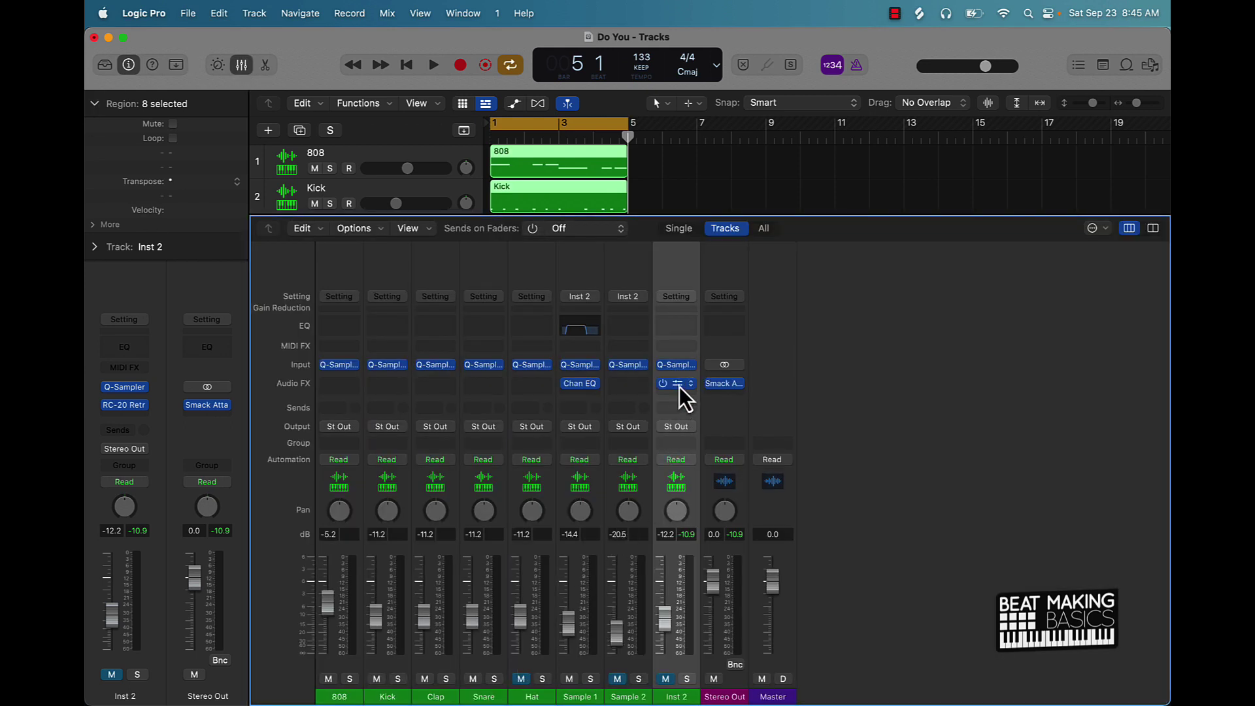
drag(680, 386, 583, 394)
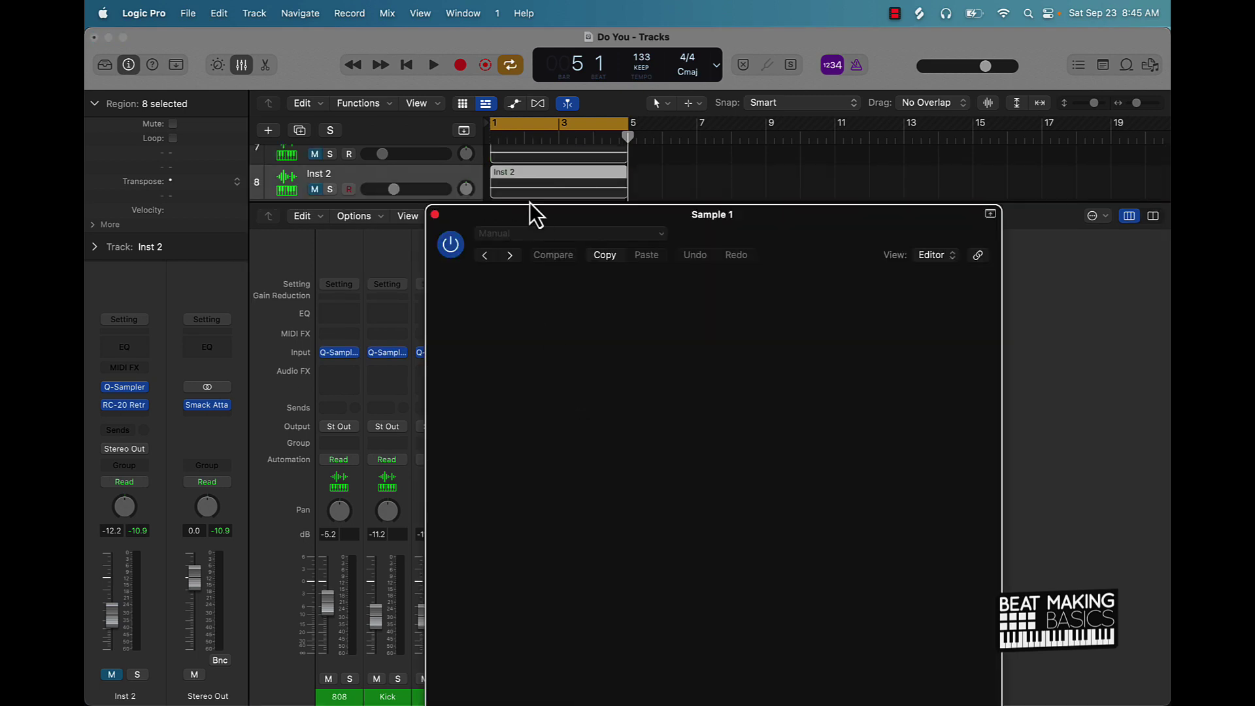
click(435, 214)
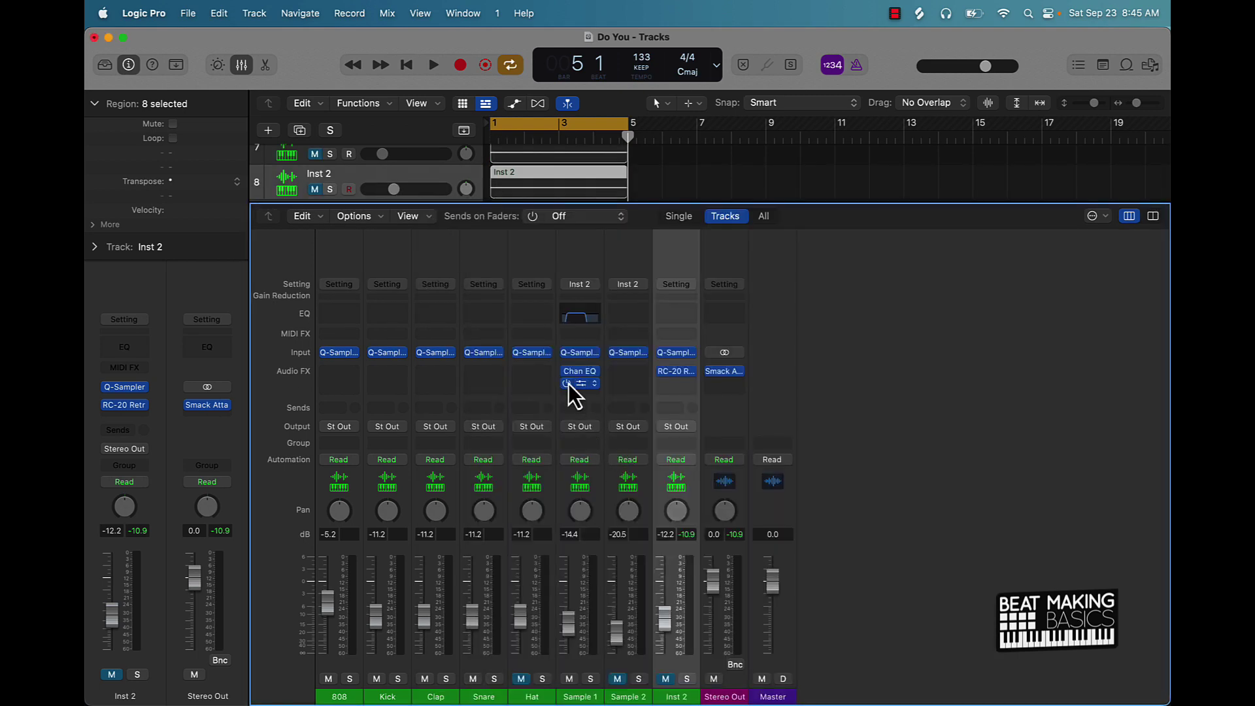
click(239, 68)
Step: Delete the Inst 2 track together with its region
click(368, 402)
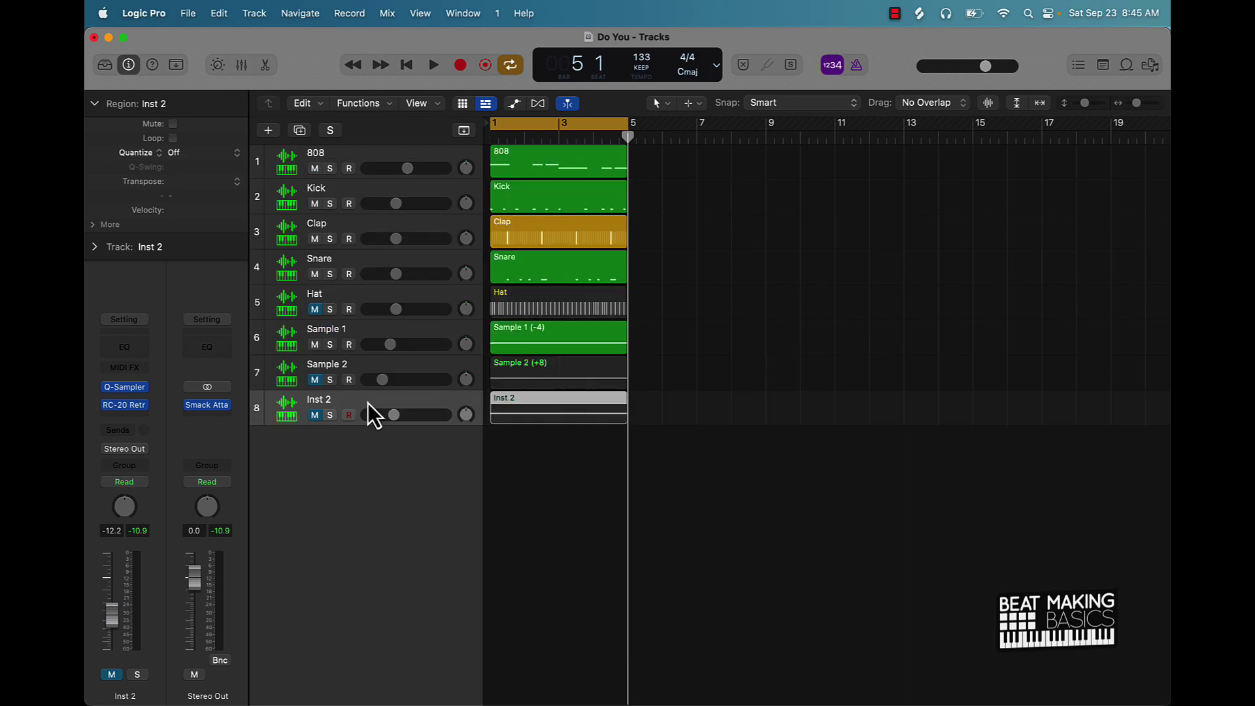
key(BackSpace)
key(BackSpace)
Step: Repeat all regions back to back on every track until the arrangement reaches bar 57
click(561, 440)
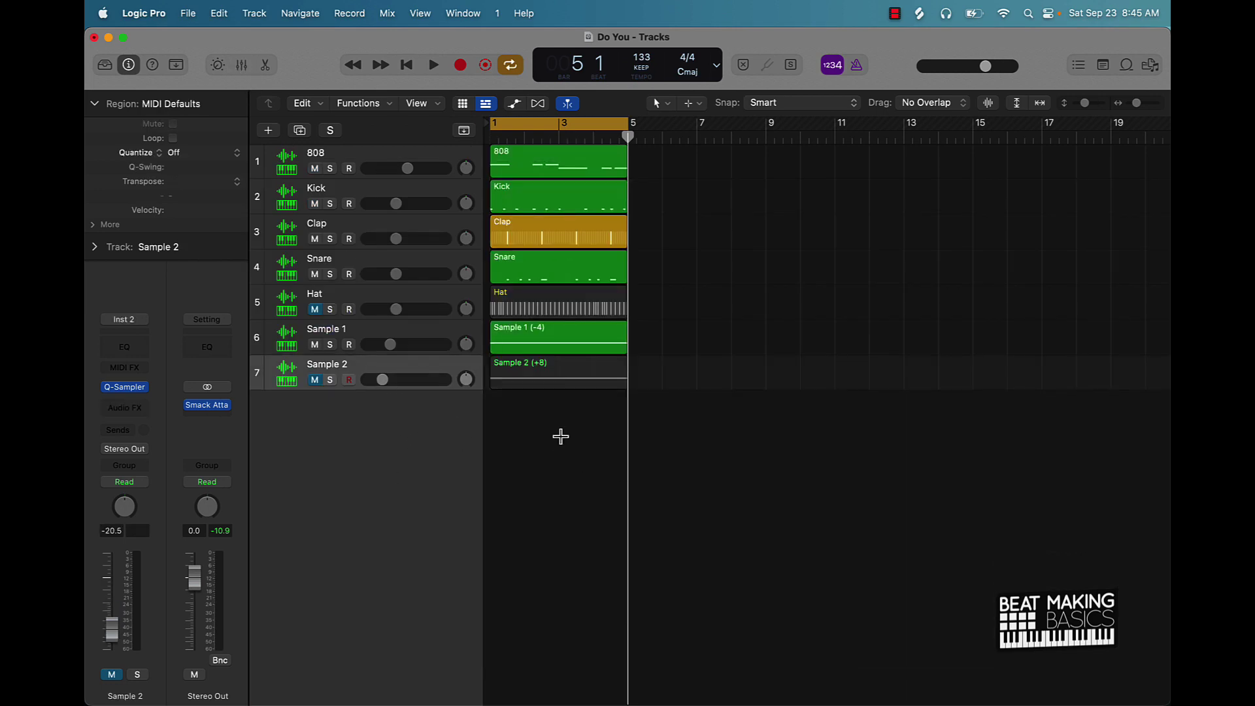
key(super+a)
key(super+r)
key(super+r)
key(super+r)
key(super+r)
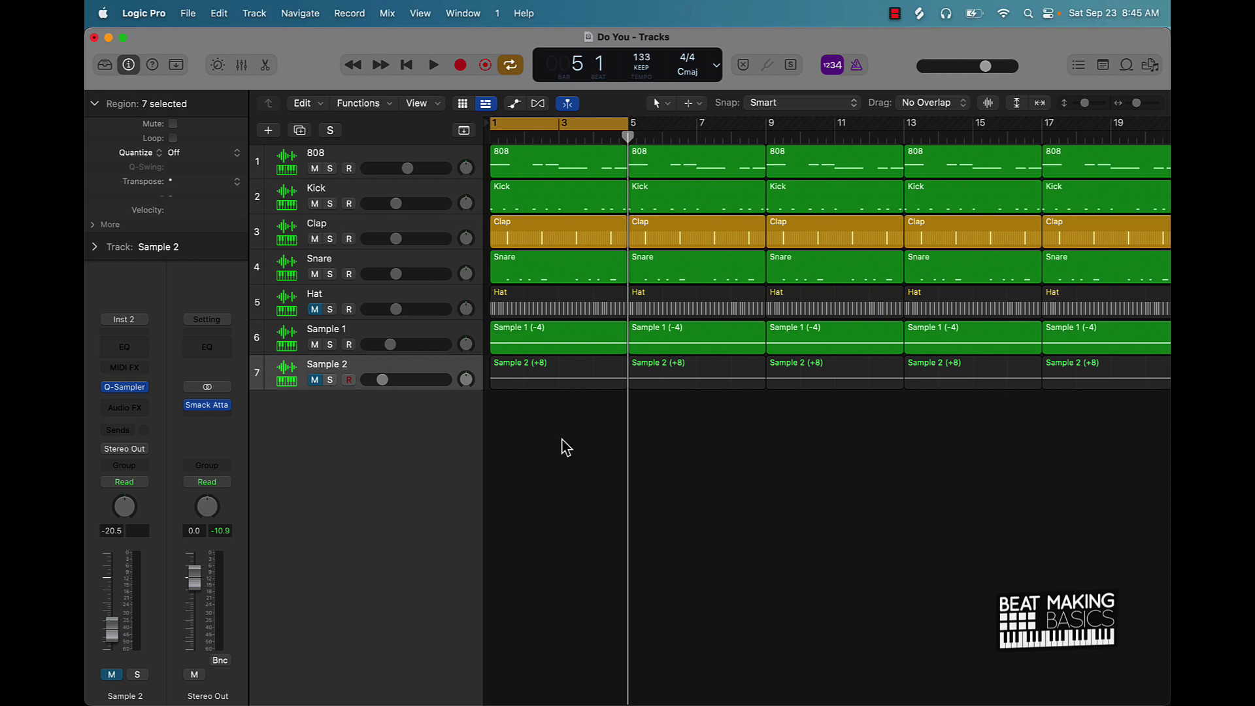
scroll(562, 440, down, 5)
key(super+r)
key(super+r)
key(super+r)
key(super+r)
key(super+r)
Step: Mute the 808, Kick, Clap and Snare tracks and play the arrangement from bar 1 with cycle mode off
key(Return)
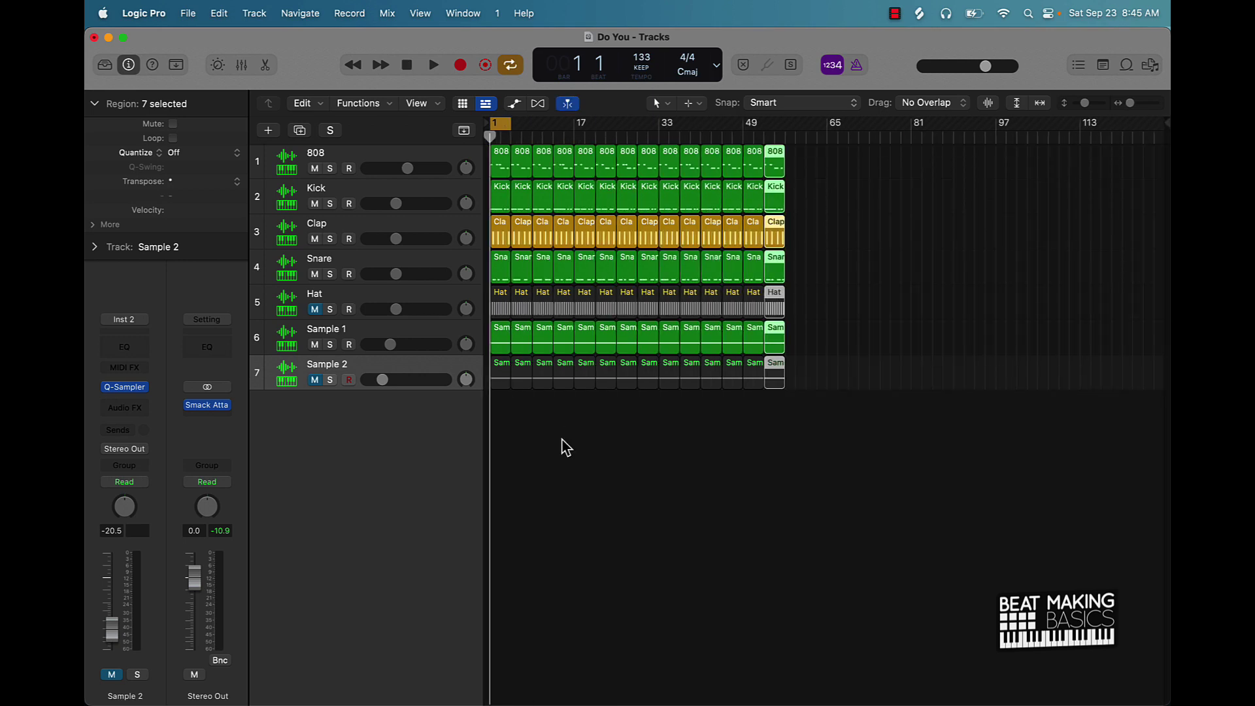
drag(315, 169, 316, 274)
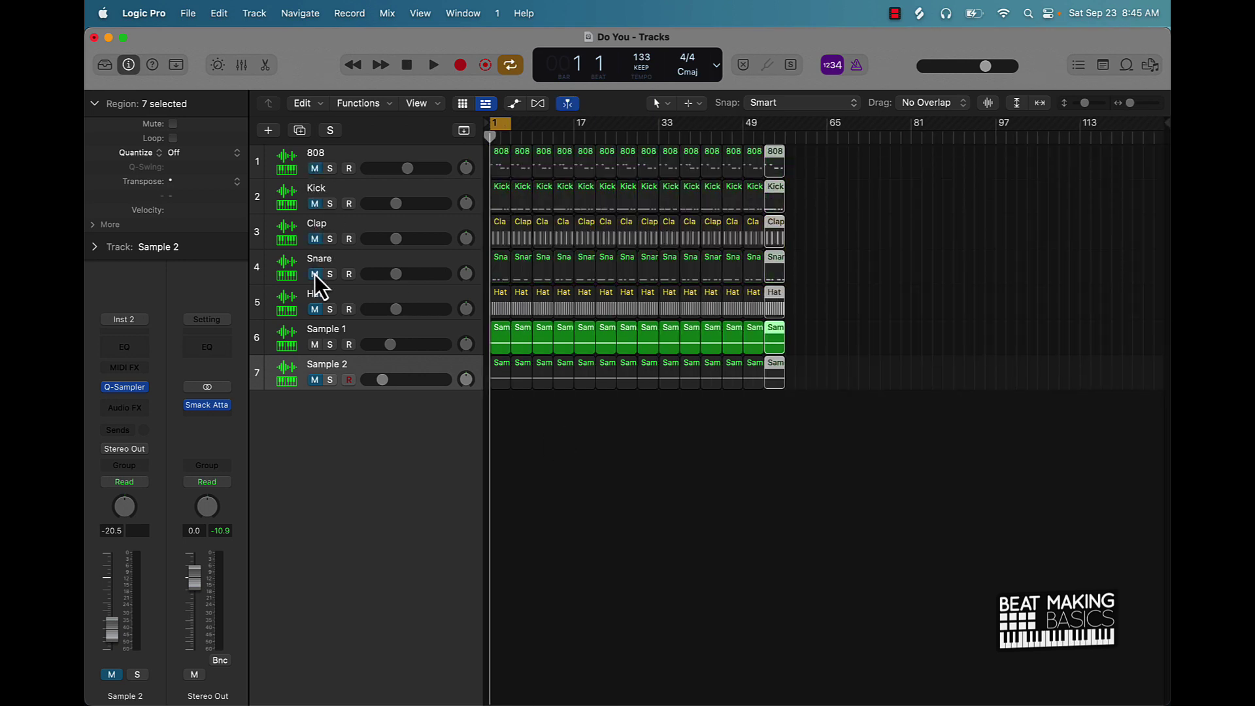
key(space)
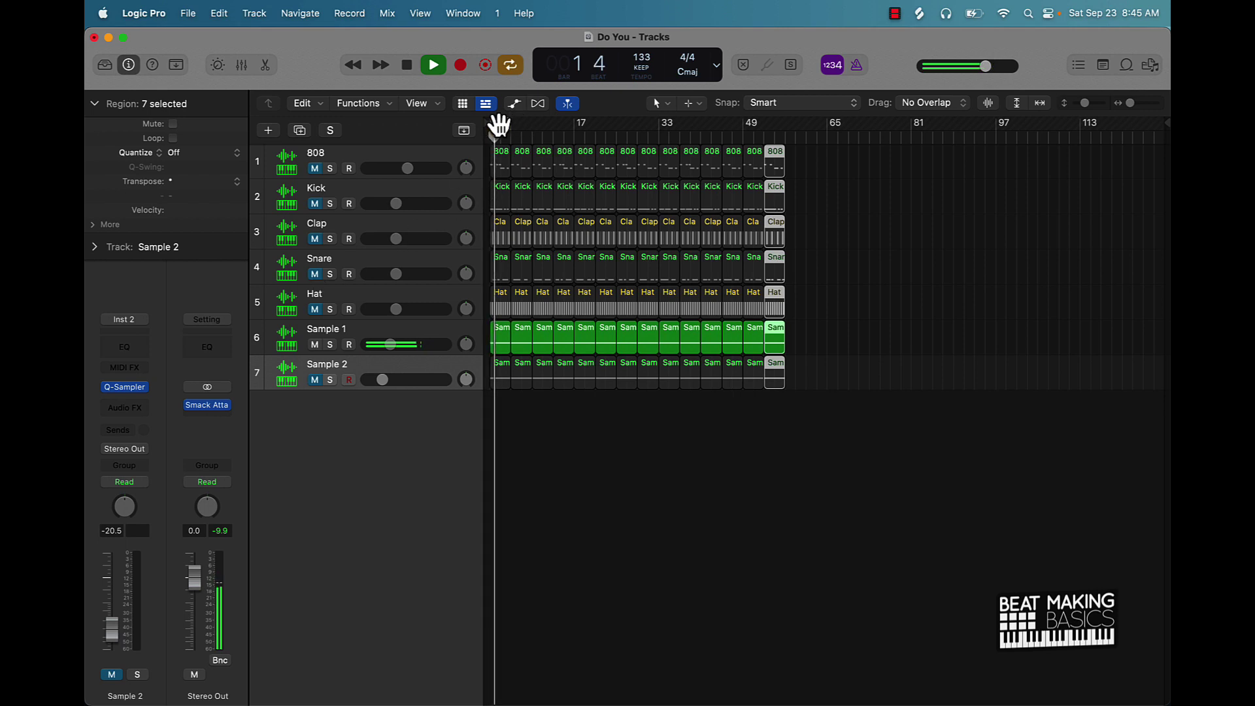
scroll(582, 229, up, 5)
scroll(583, 230, left, 2)
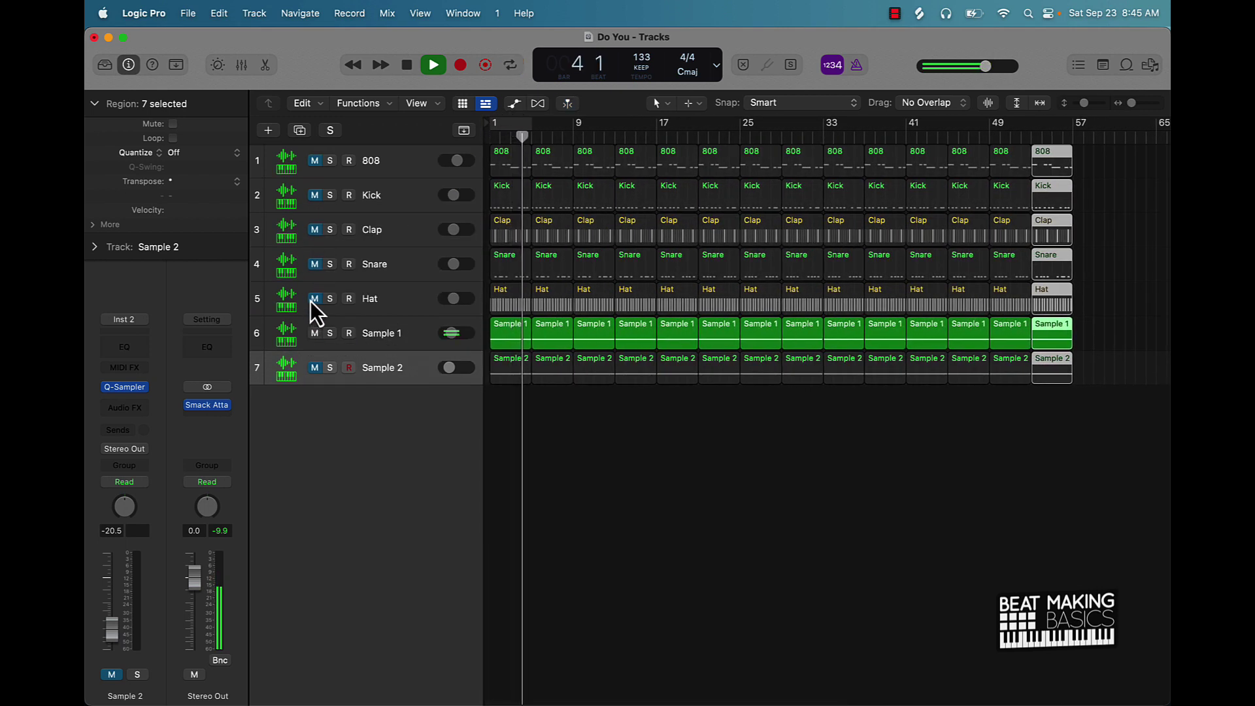
Step: Unmute the Clap, Snare and Hat tracks and mute only their first regions, covering bars 1 to 4
drag(311, 301, 311, 247)
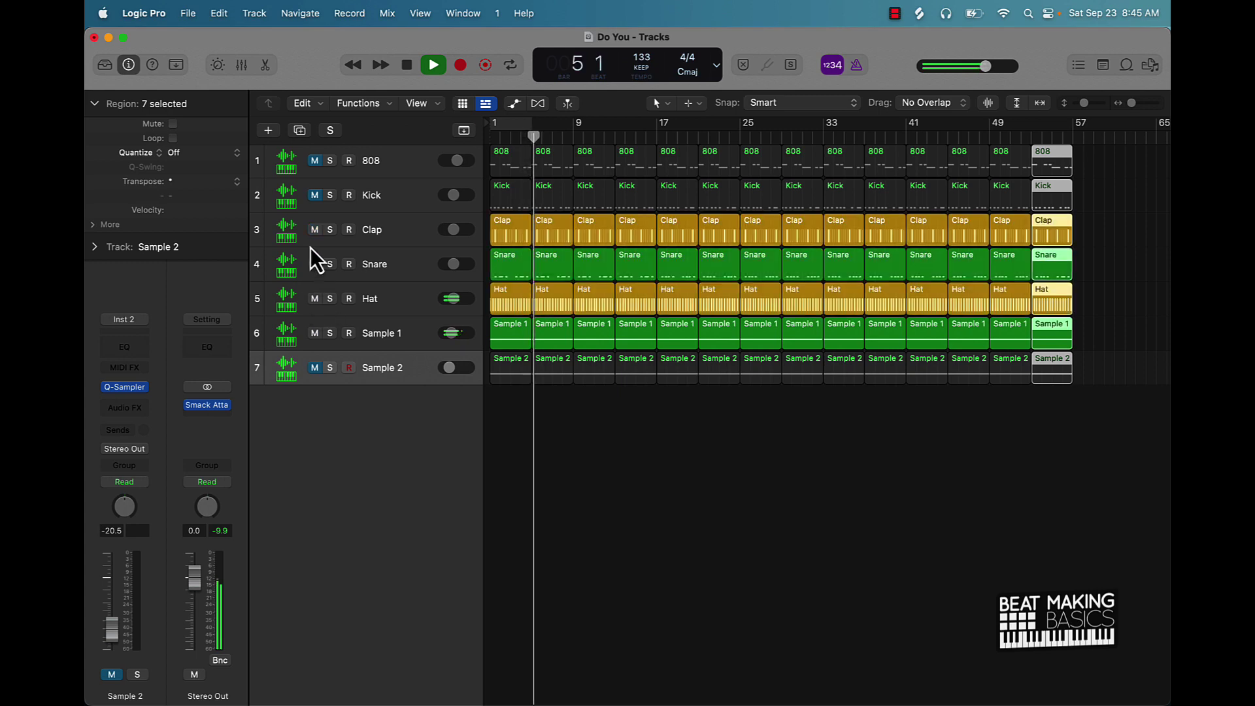
click(505, 299)
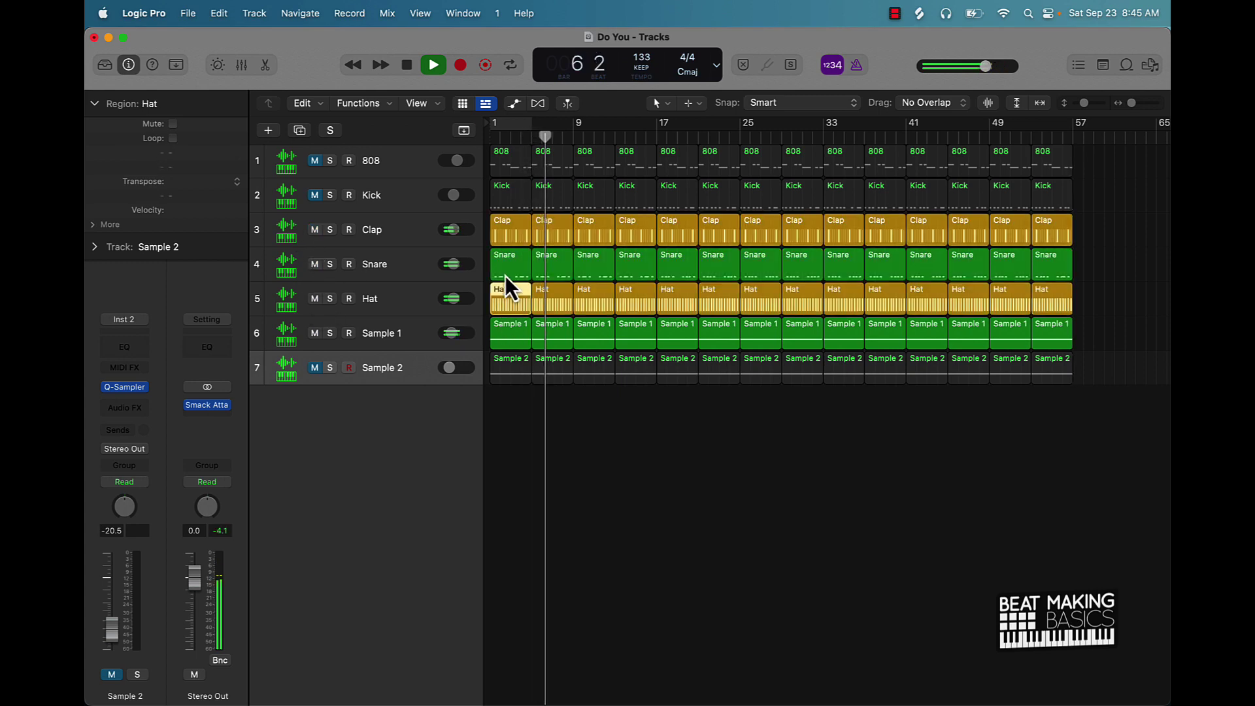
shift+click(505, 270)
shift+click(508, 240)
key(ctrl+m)
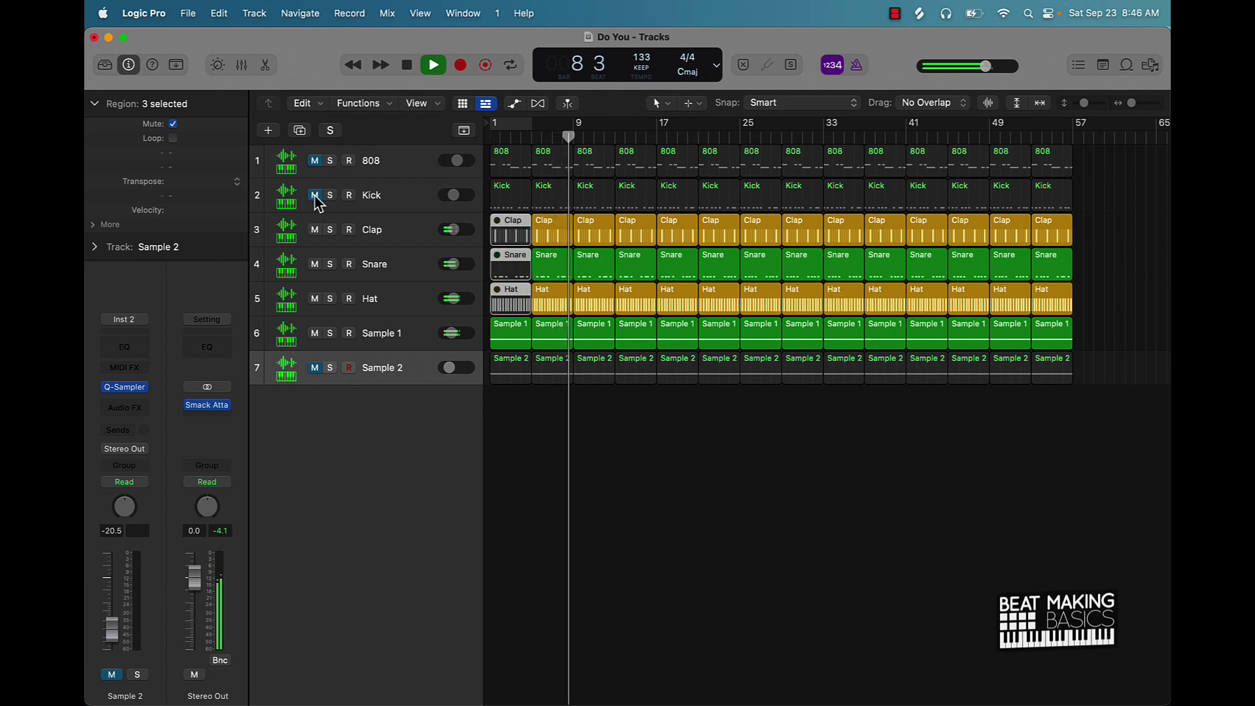
Step: Unmute the 808 and Kick tracks, mute only their regions in bars 1 to 8, and restart playback from bar 1
click(315, 195)
click(315, 160)
click(551, 207)
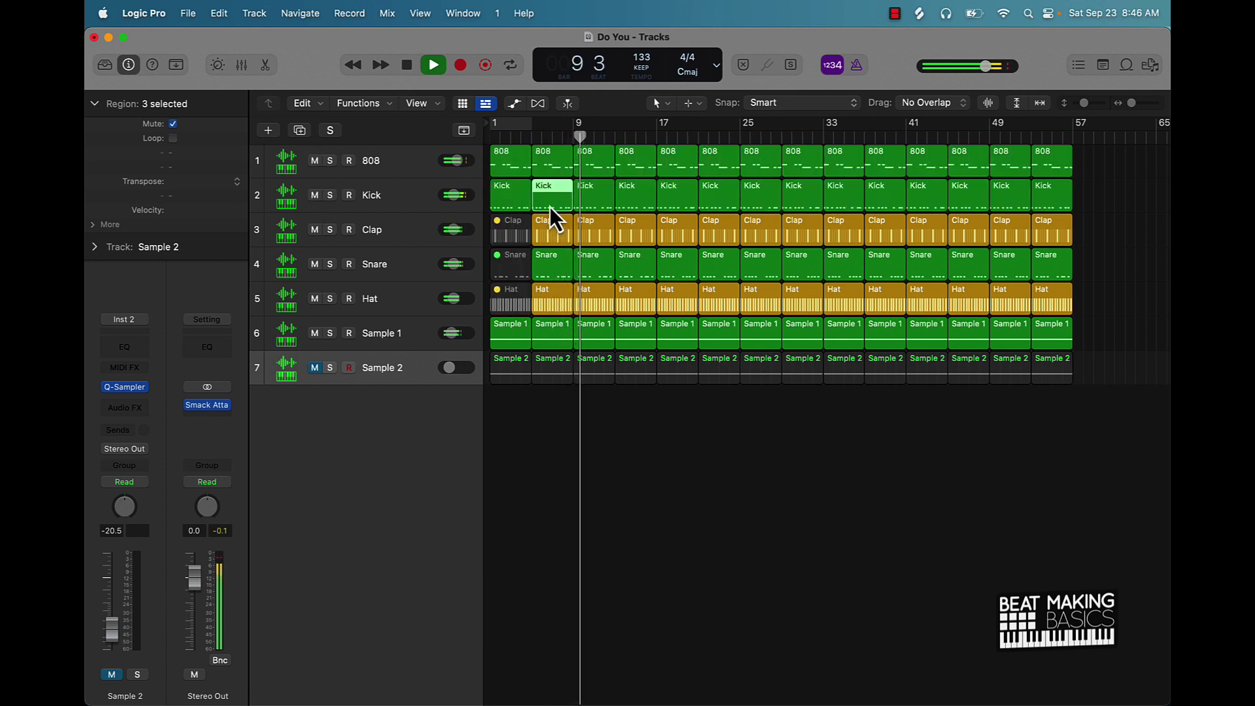
shift+click(516, 197)
shift+click(516, 167)
shift+click(541, 167)
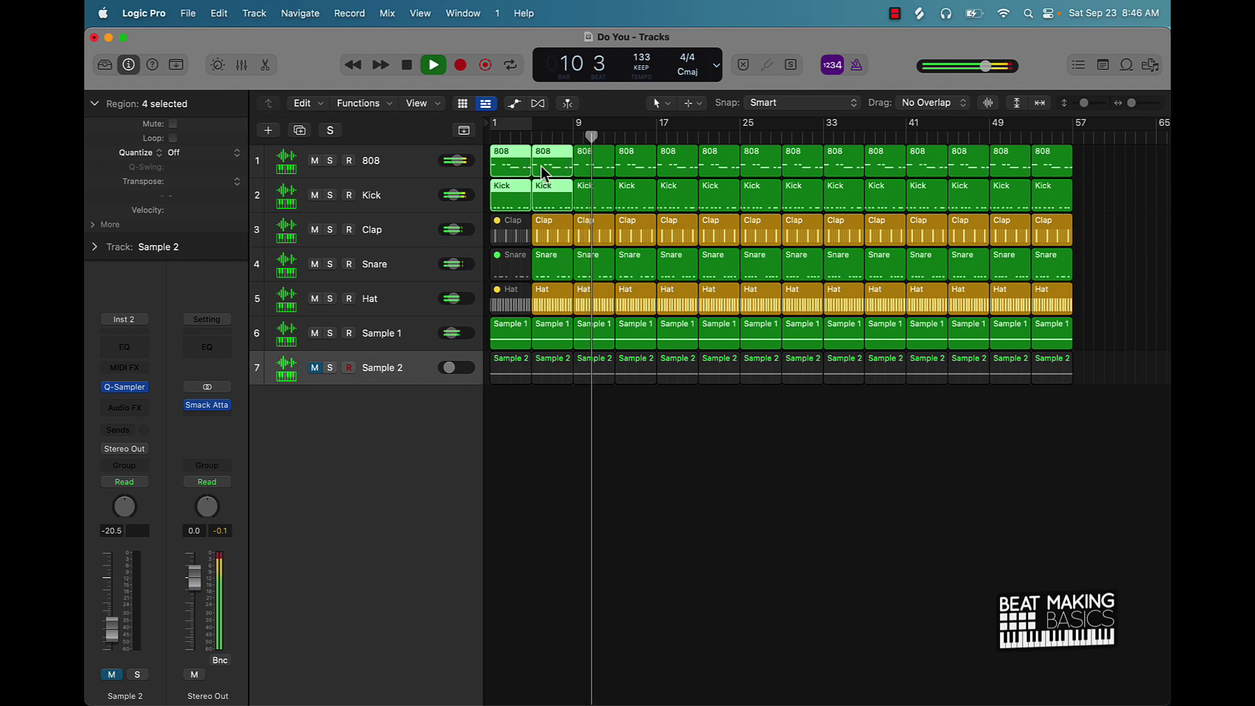
key(ctrl+m)
key(Return)
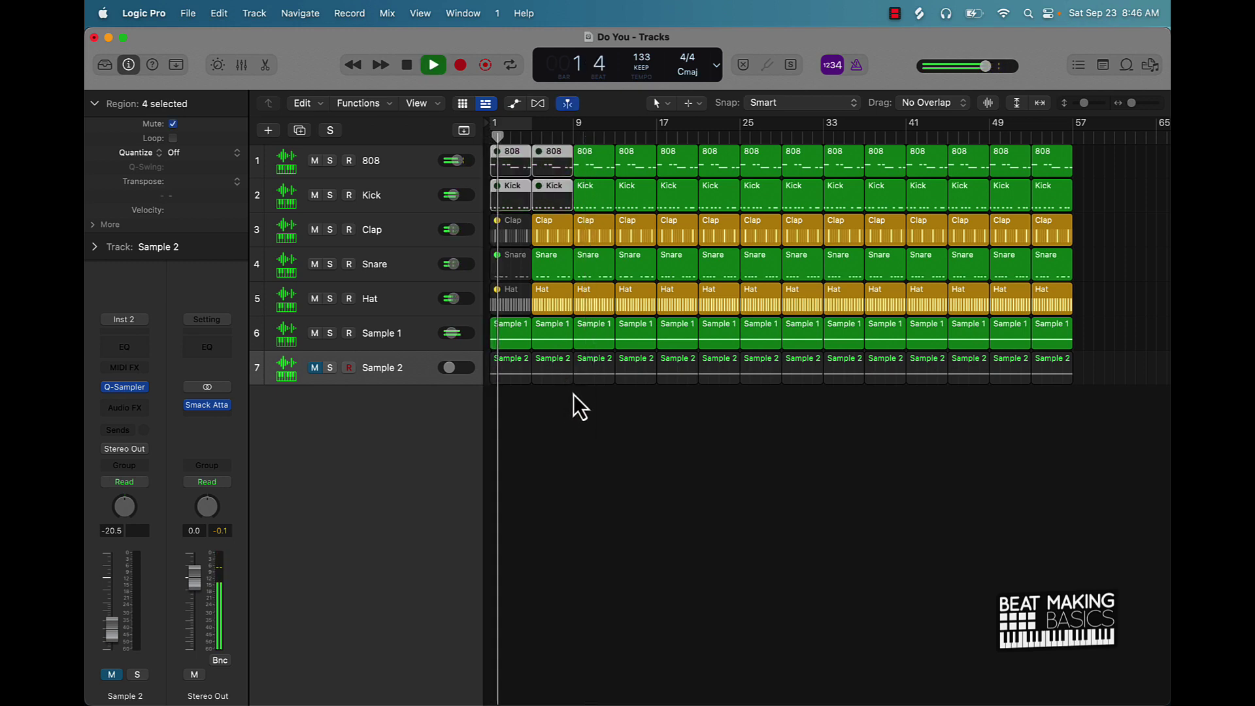
Step: Mute the first two Sample 2 regions, covering bars 1 to 8, and unmute the Sample 2 track
drag(567, 394, 513, 382)
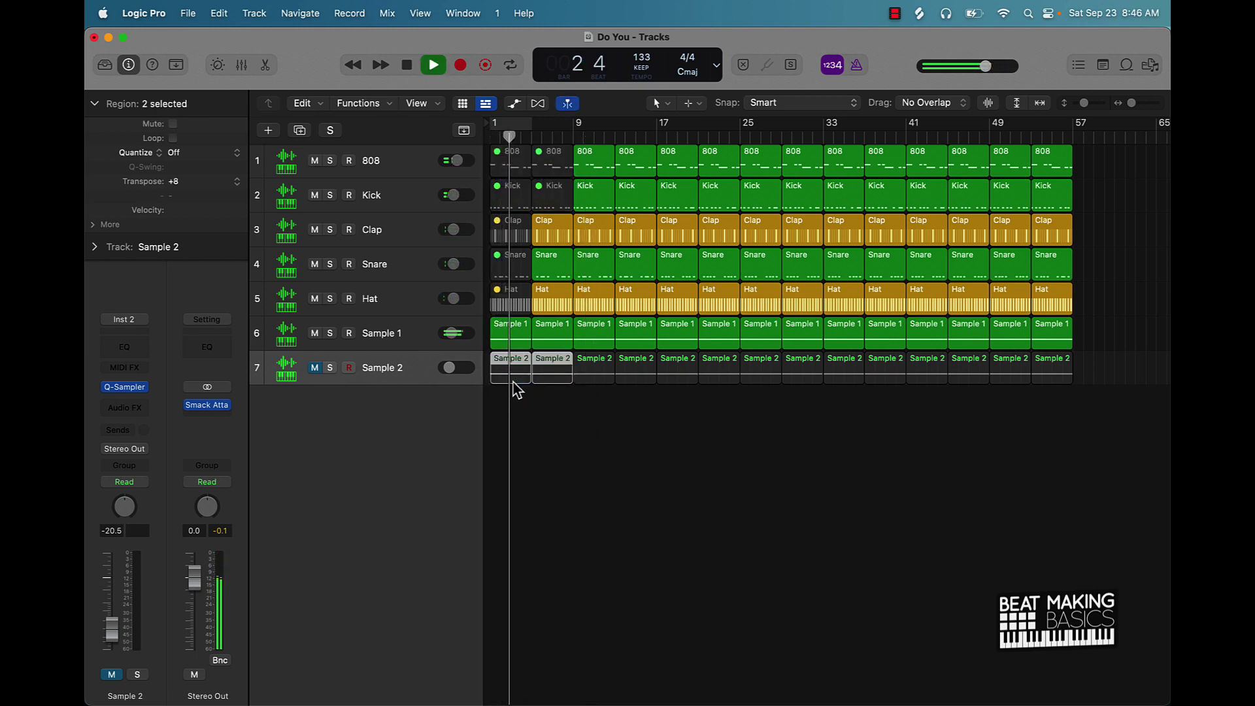
key(ctrl+m)
click(314, 368)
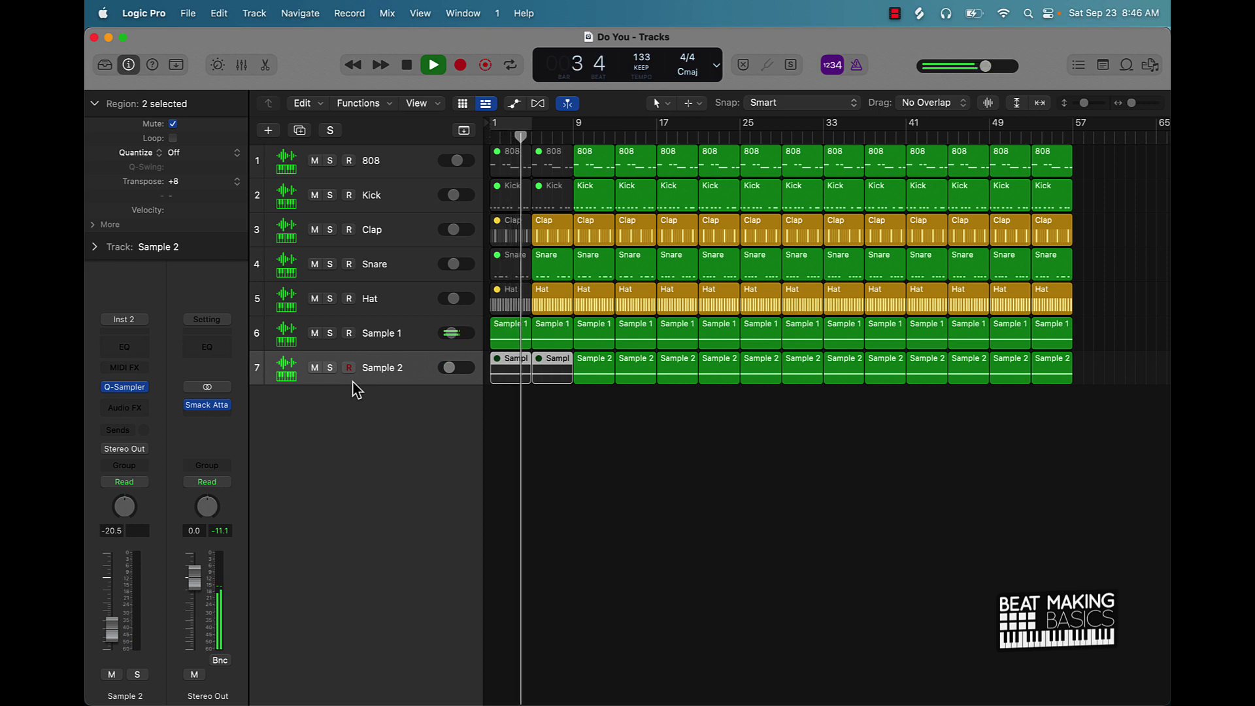
key(XF86AudioRaiseVolume)
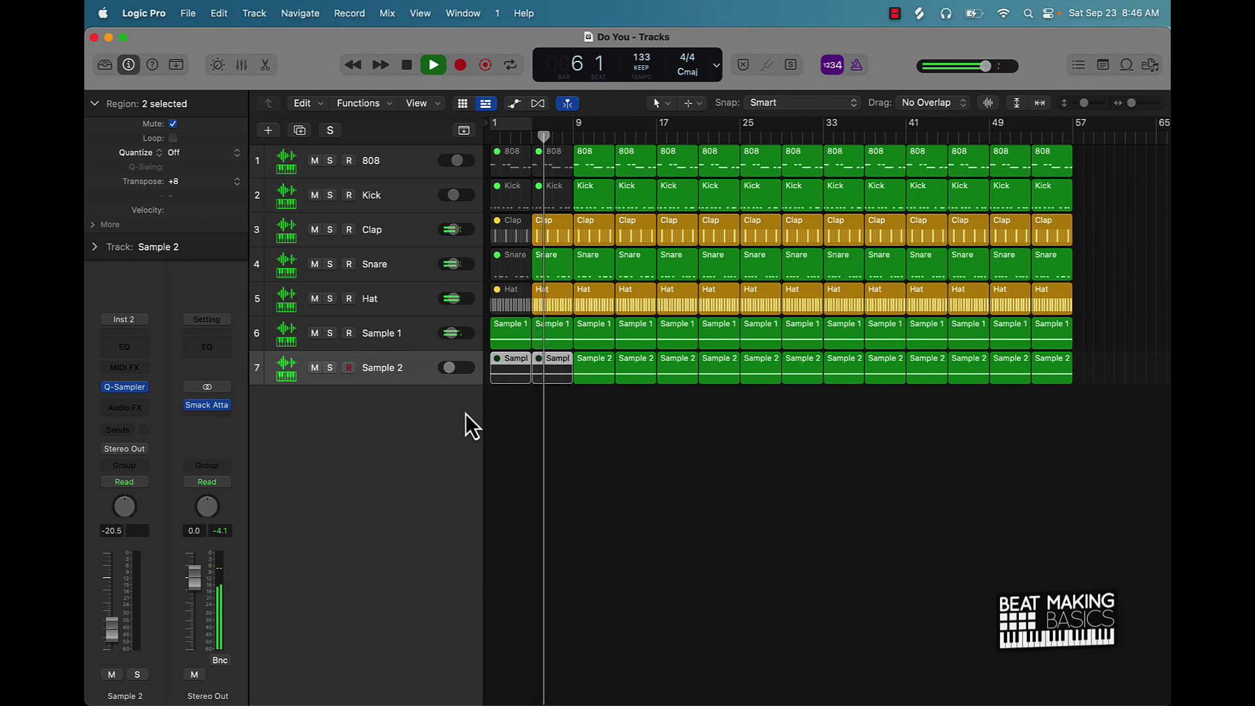
click(679, 428)
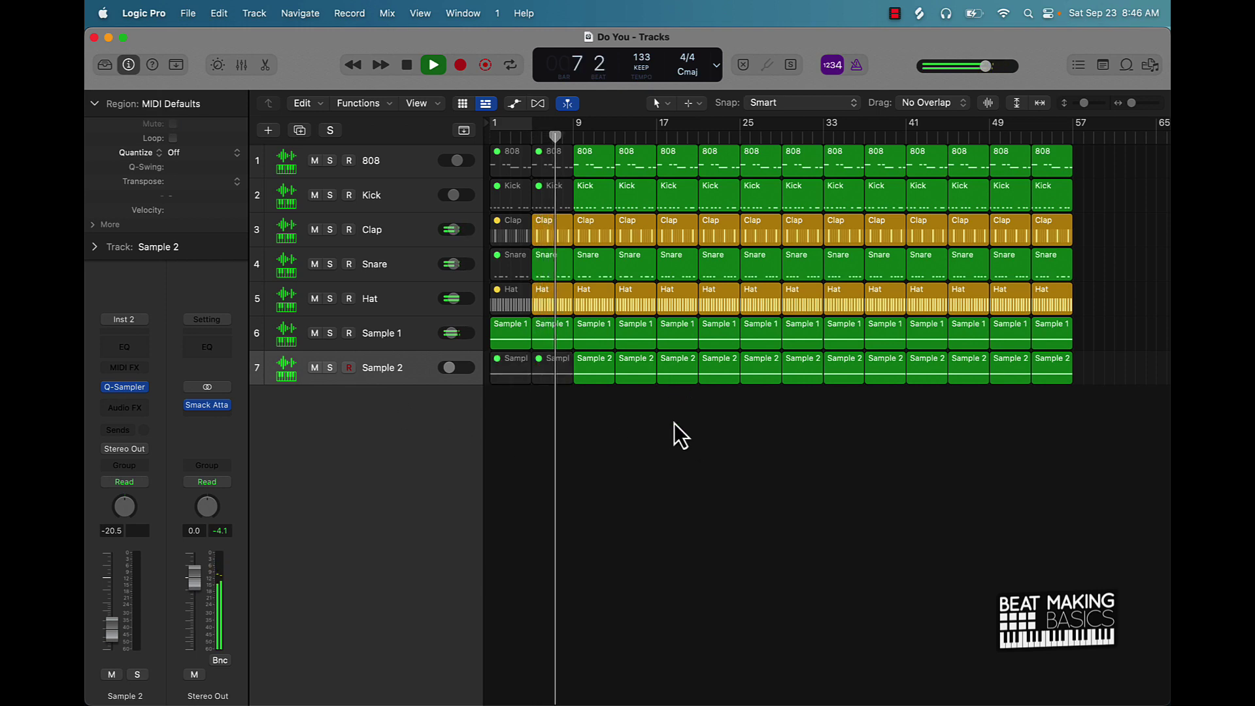
Step: Mute the Sample 2 regions in bars 17 to 24 and the Hat region in bars 17 to 20
drag(680, 419, 713, 375)
key(ctrl+m)
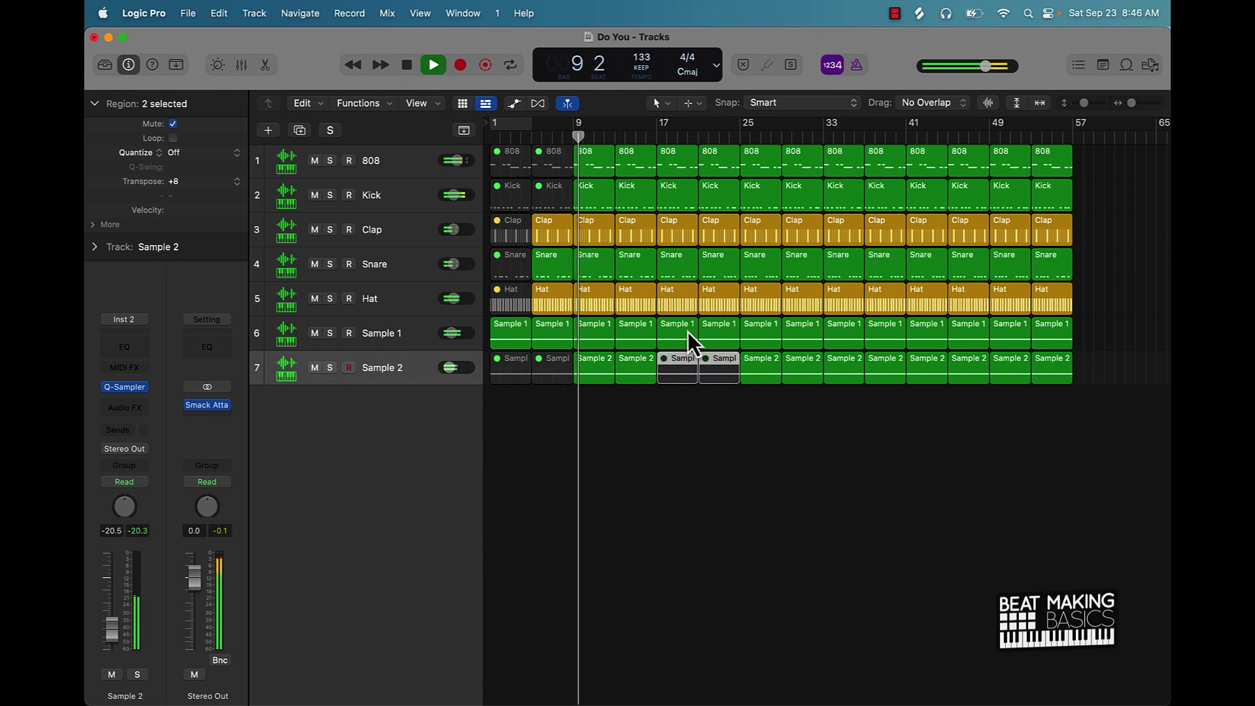
click(677, 304)
key(ctrl+m)
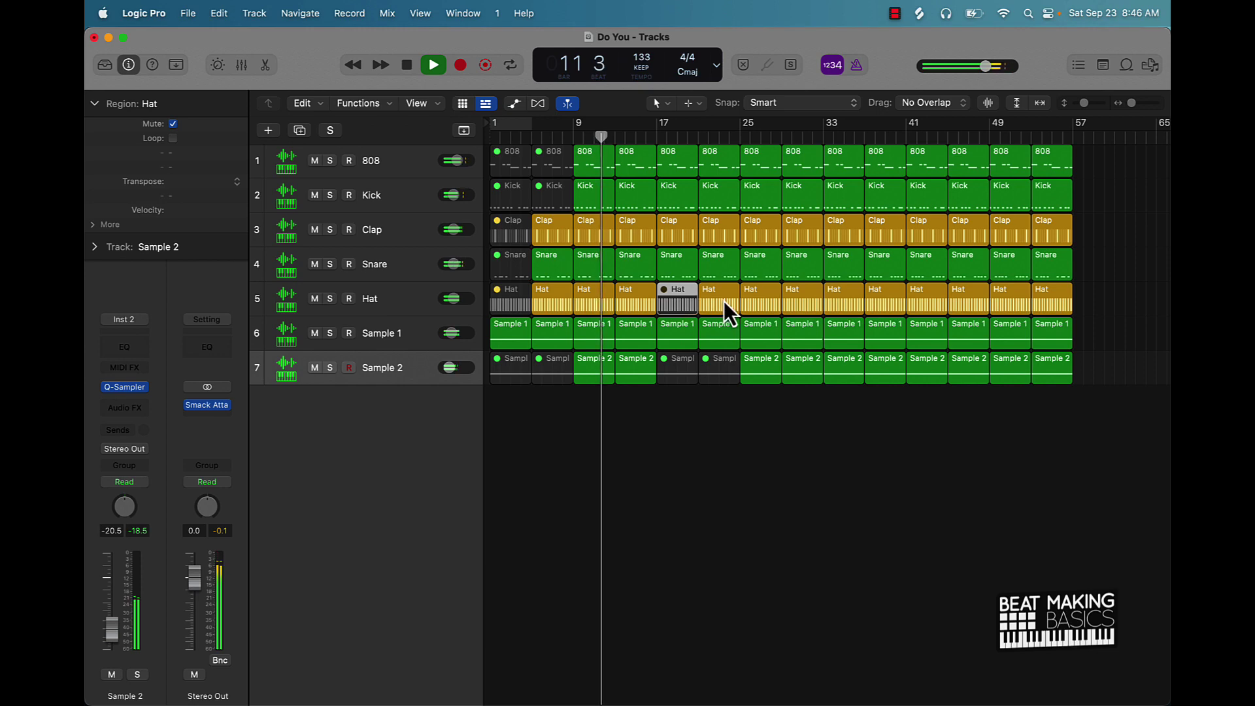
click(708, 444)
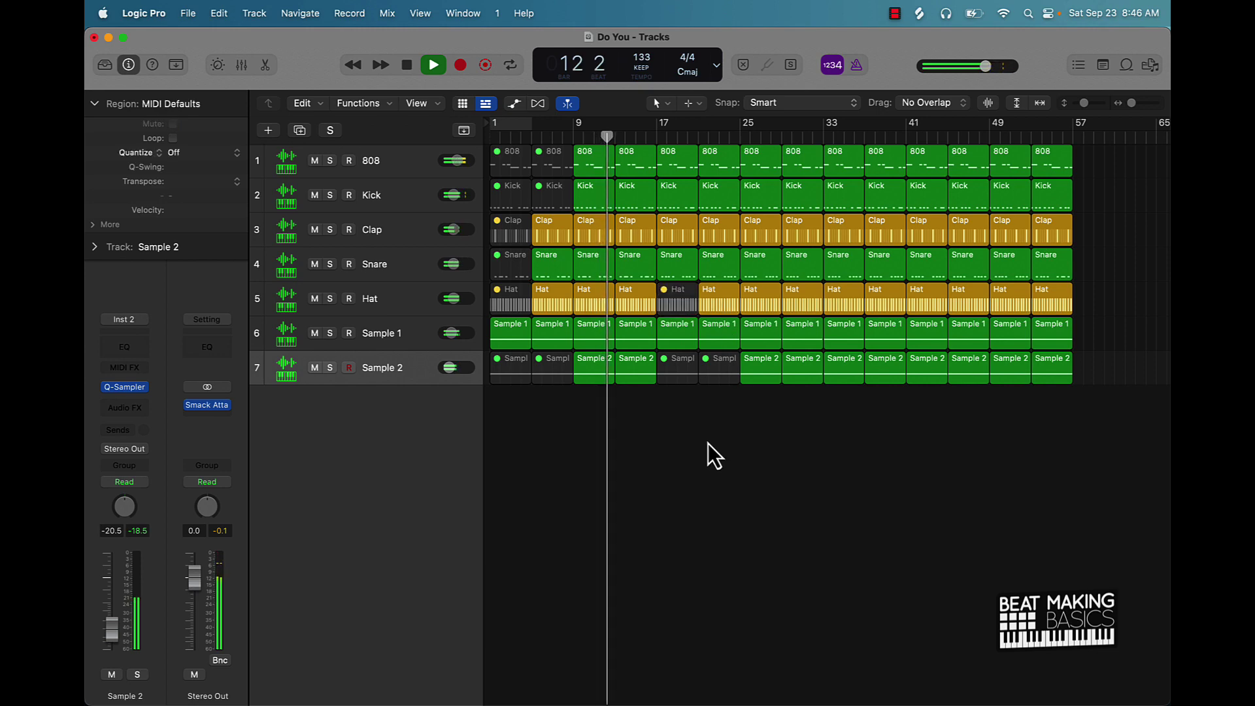
Step: Mute the two Sample 1 regions covering bars 25 to 32
click(755, 331)
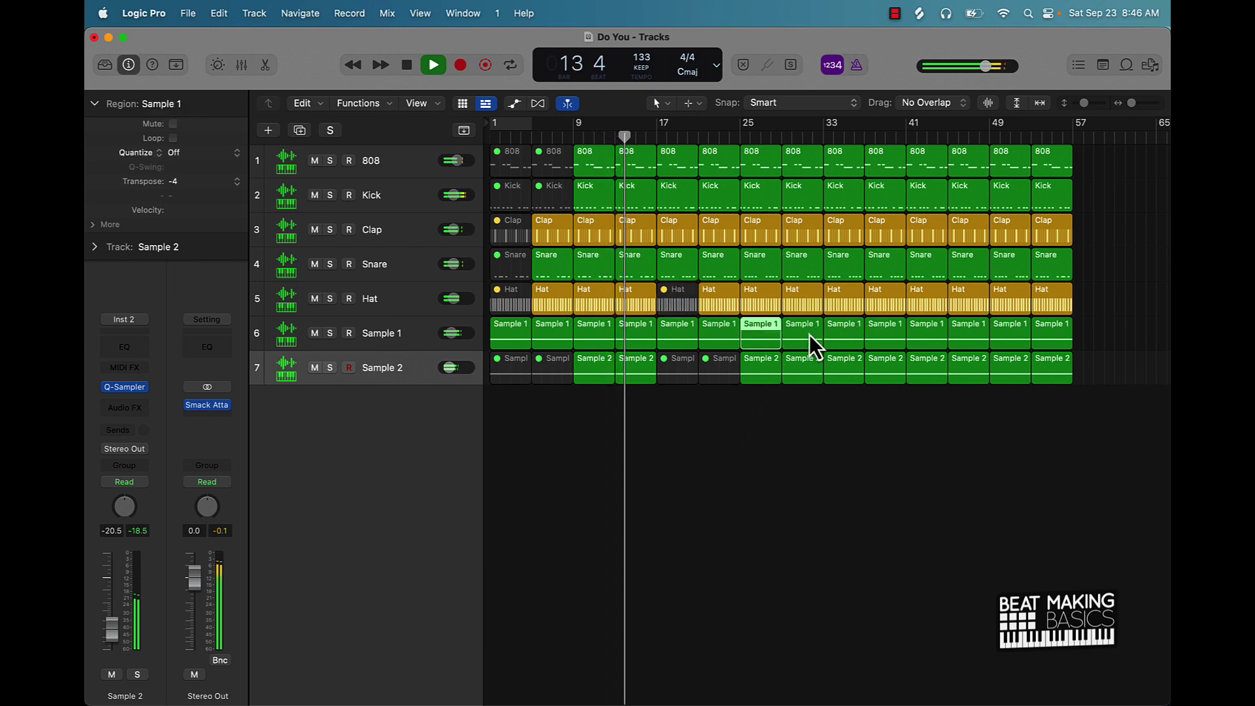
shift+click(807, 337)
key(ctrl+m)
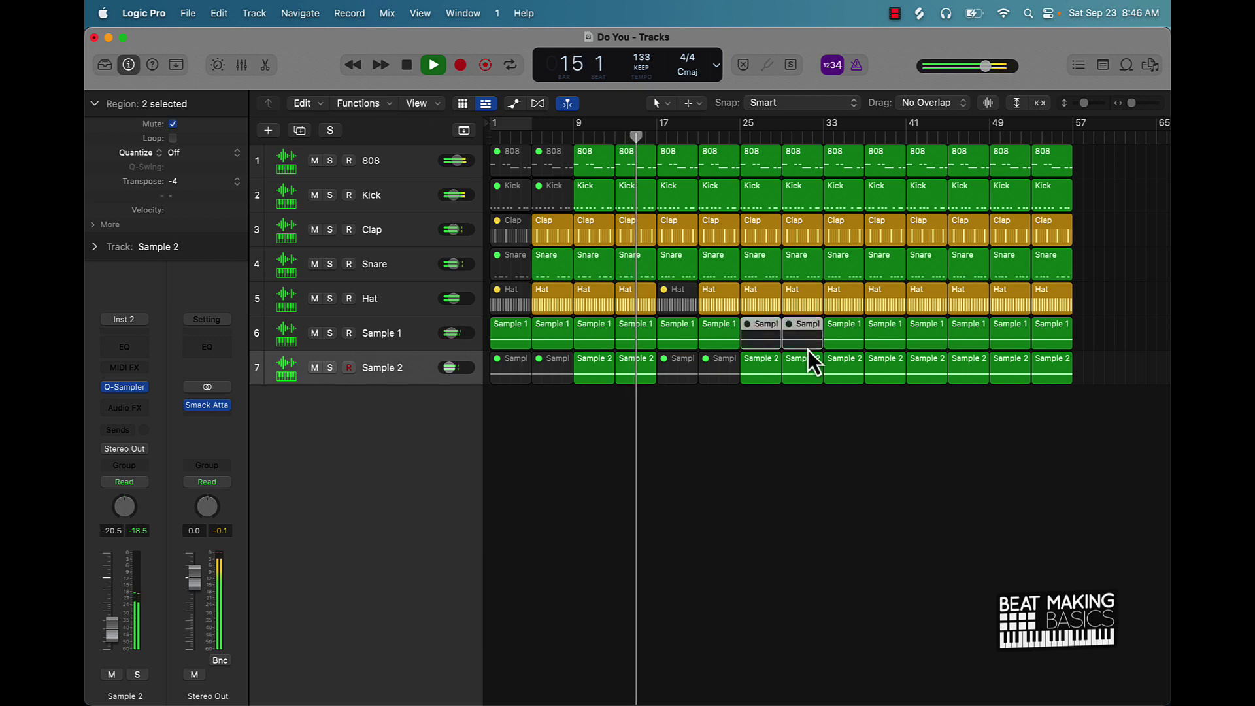
click(822, 399)
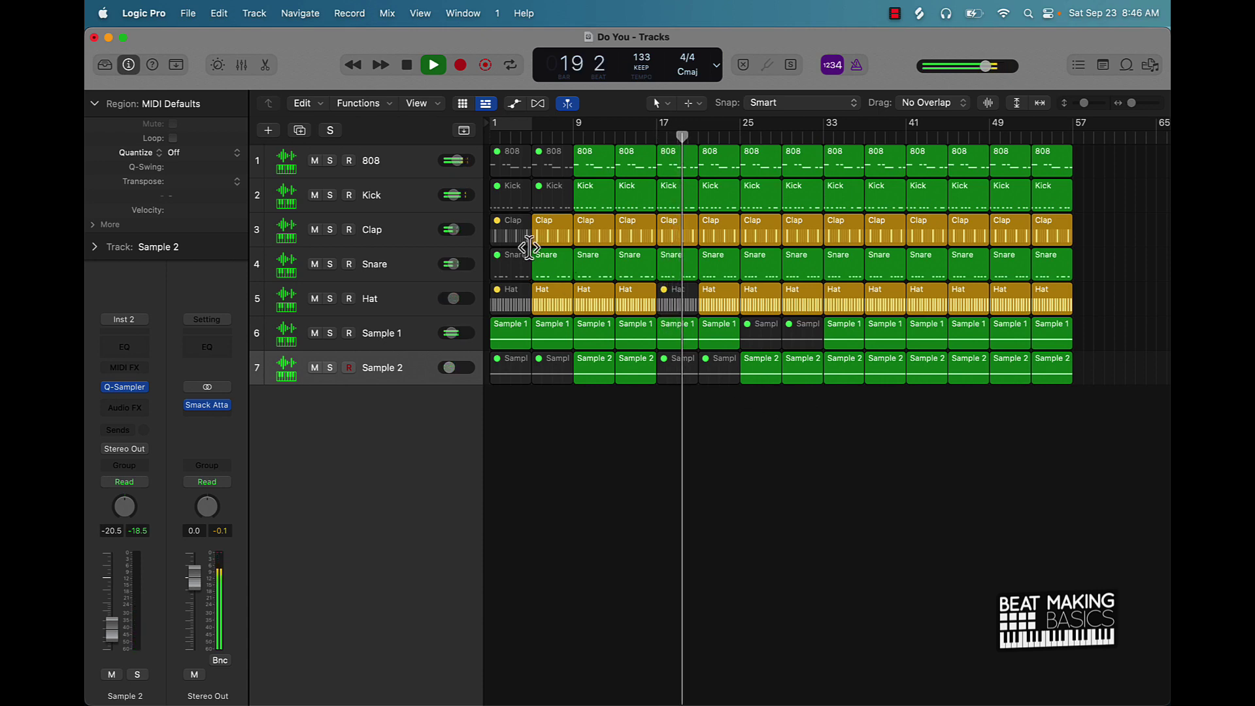
Step: Fine-tune the Snare track's volume to about -8.8 dB
drag(453, 264, 453, 265)
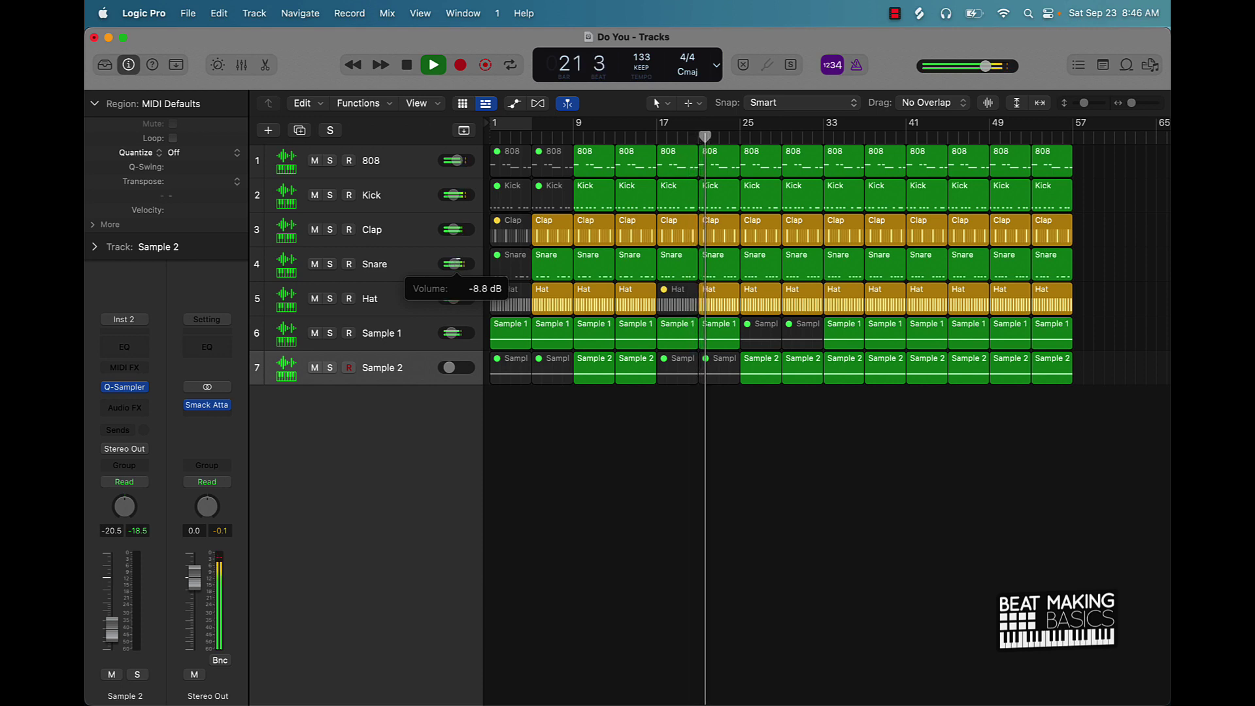
drag(454, 264, 454, 264)
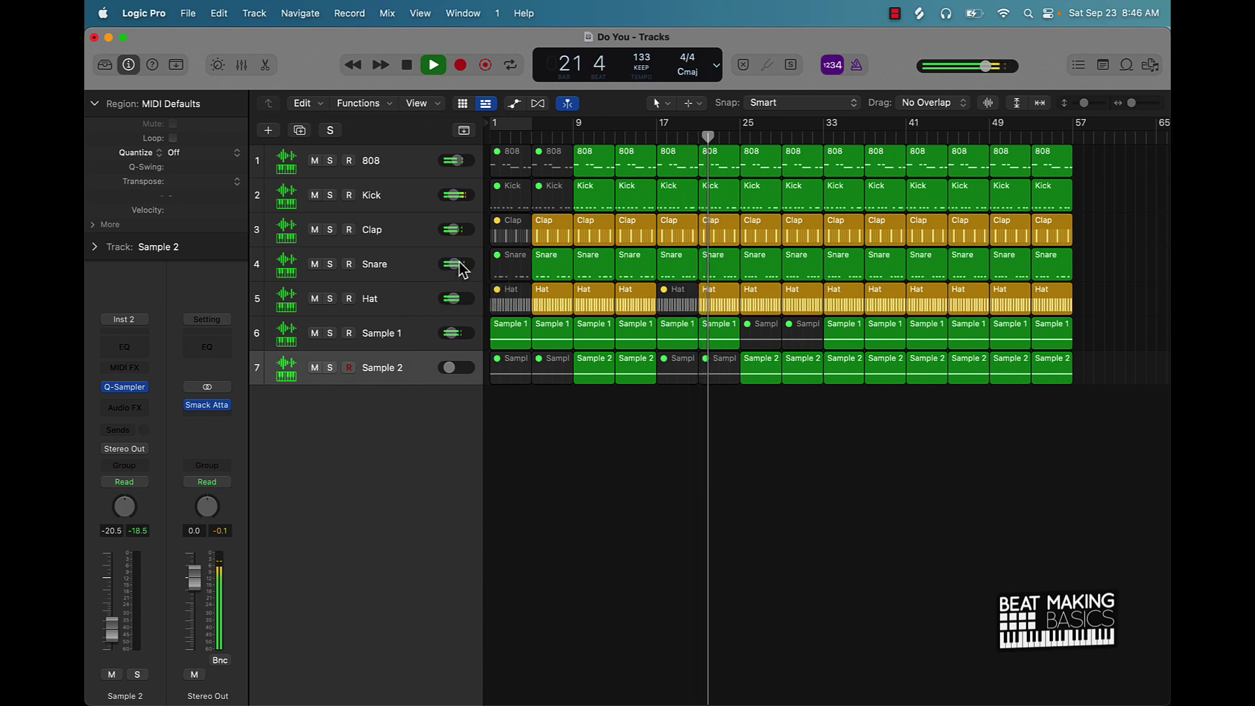
Step: Mute the Hat region in bars 25 to 28 and raise the Sample 2 track's volume to -17.4 dB
click(770, 311)
key(ctrl+m)
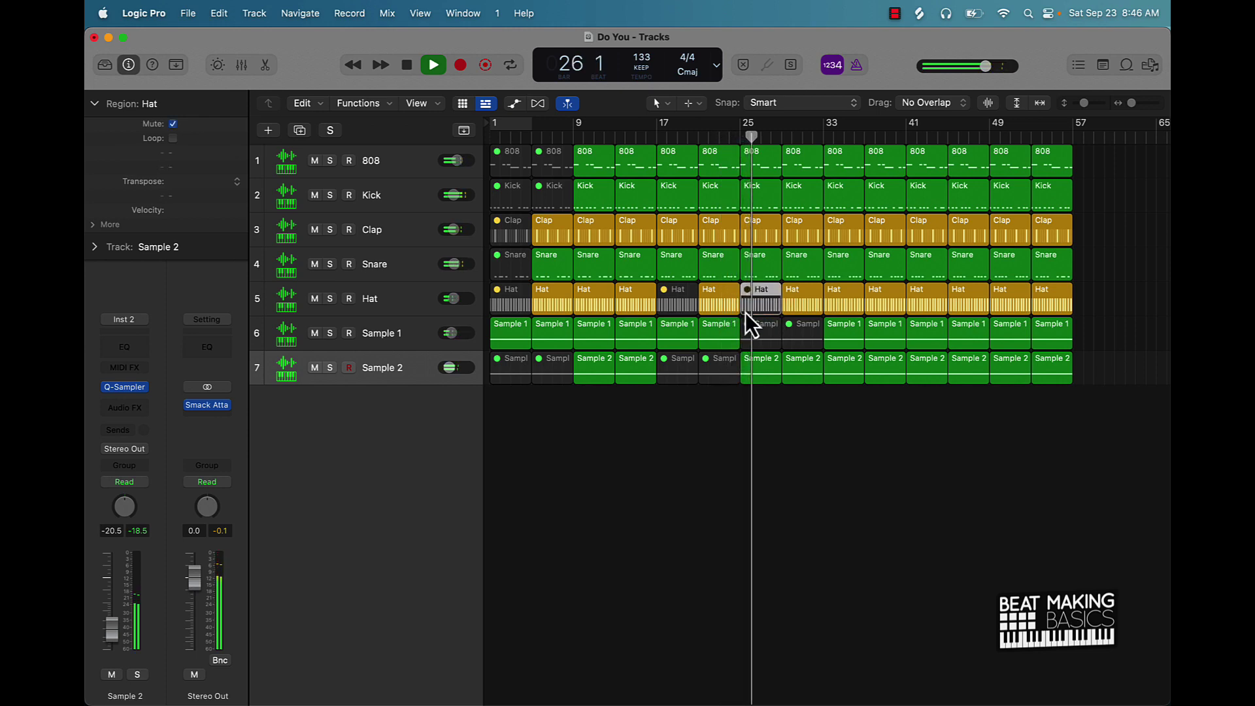
drag(449, 367, 452, 367)
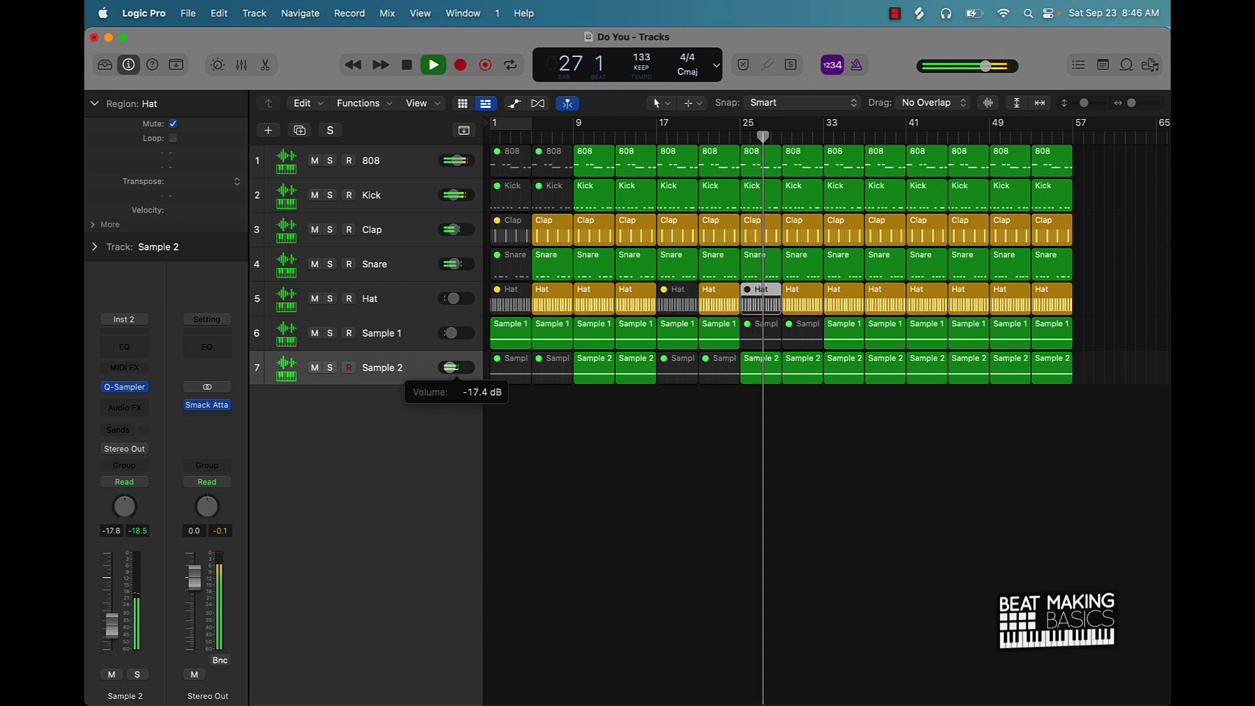
click(915, 455)
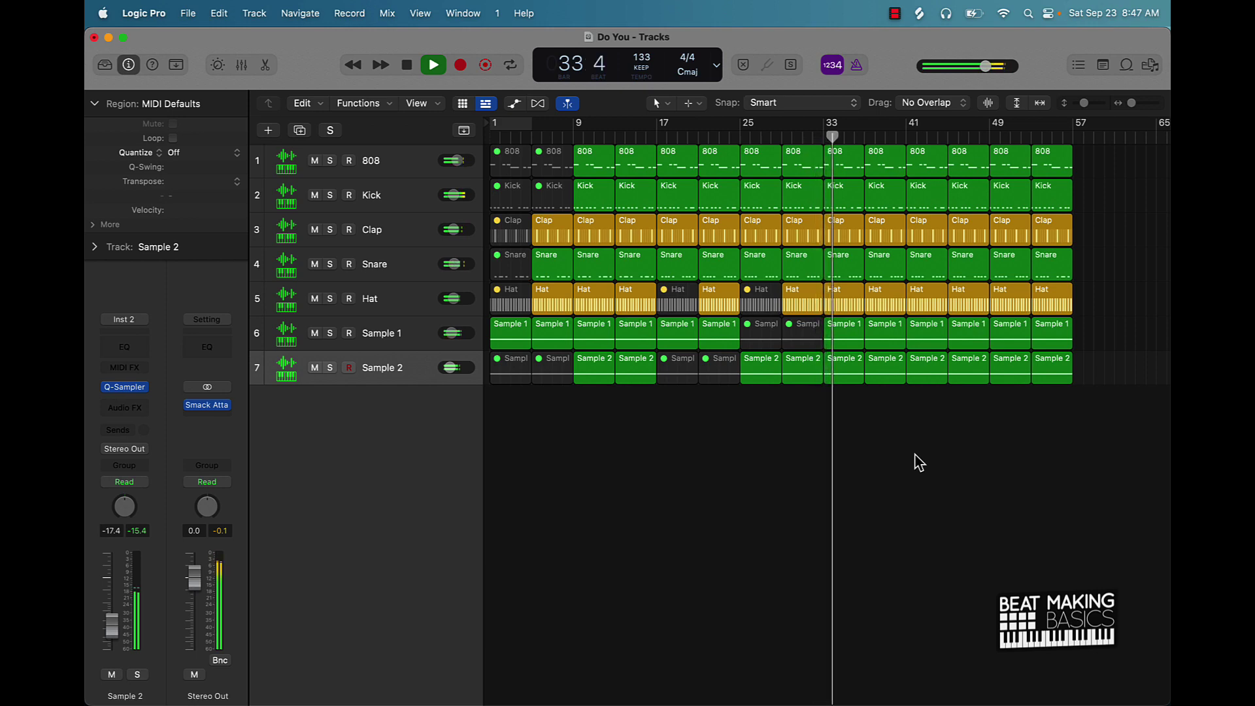
Step: Mute the 808, Kick, Clap, Snare, Hat and Sample 2 regions in bars 41 to 44, leaving only Sample 1 playing there
key(super+Left)
key(super+Left)
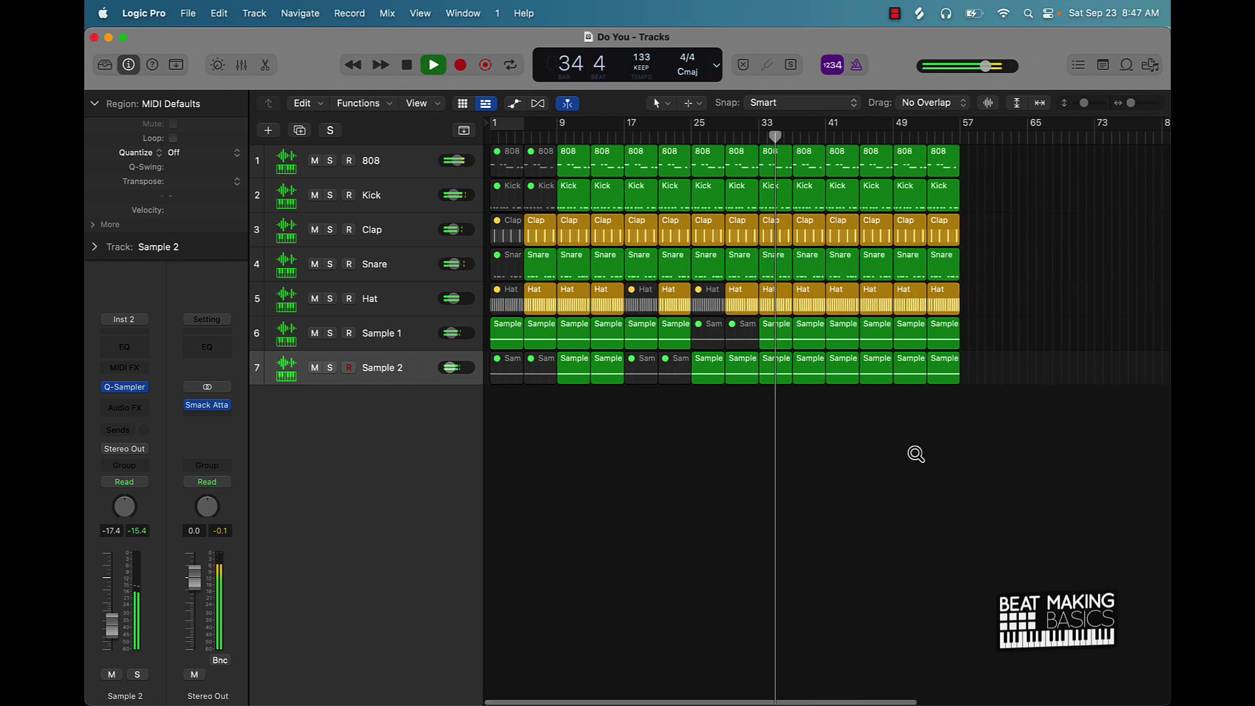
key(super+Right)
key(super+Right)
key(super+Right)
key(super+Right)
scroll(919, 461, left, 5)
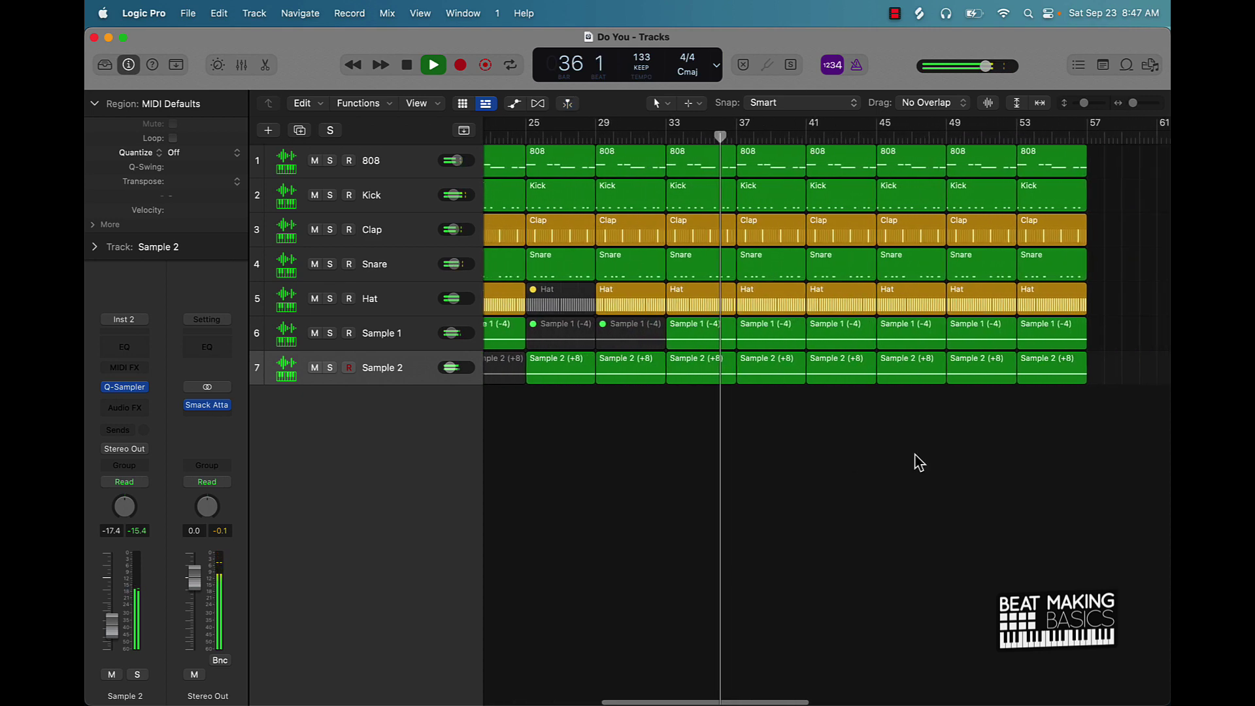
scroll(916, 455, left, 5)
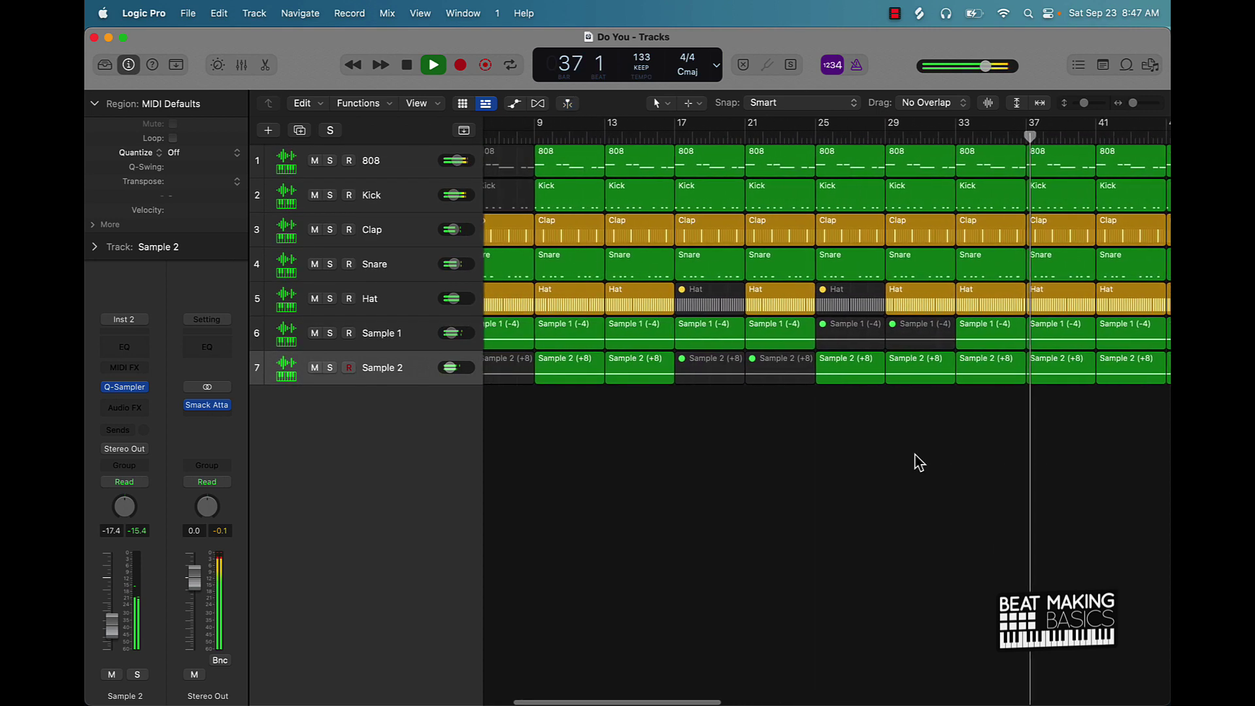
scroll(916, 455, right, 5)
scroll(919, 461, right, 4)
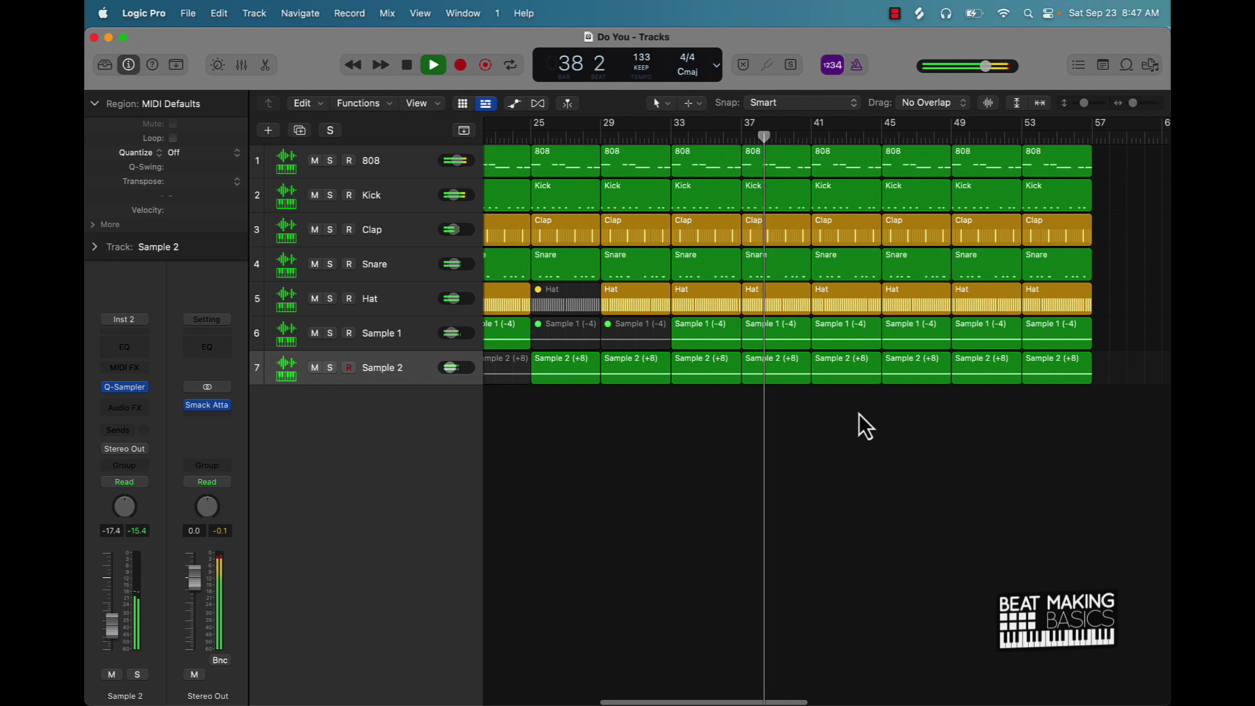
drag(845, 162, 841, 296)
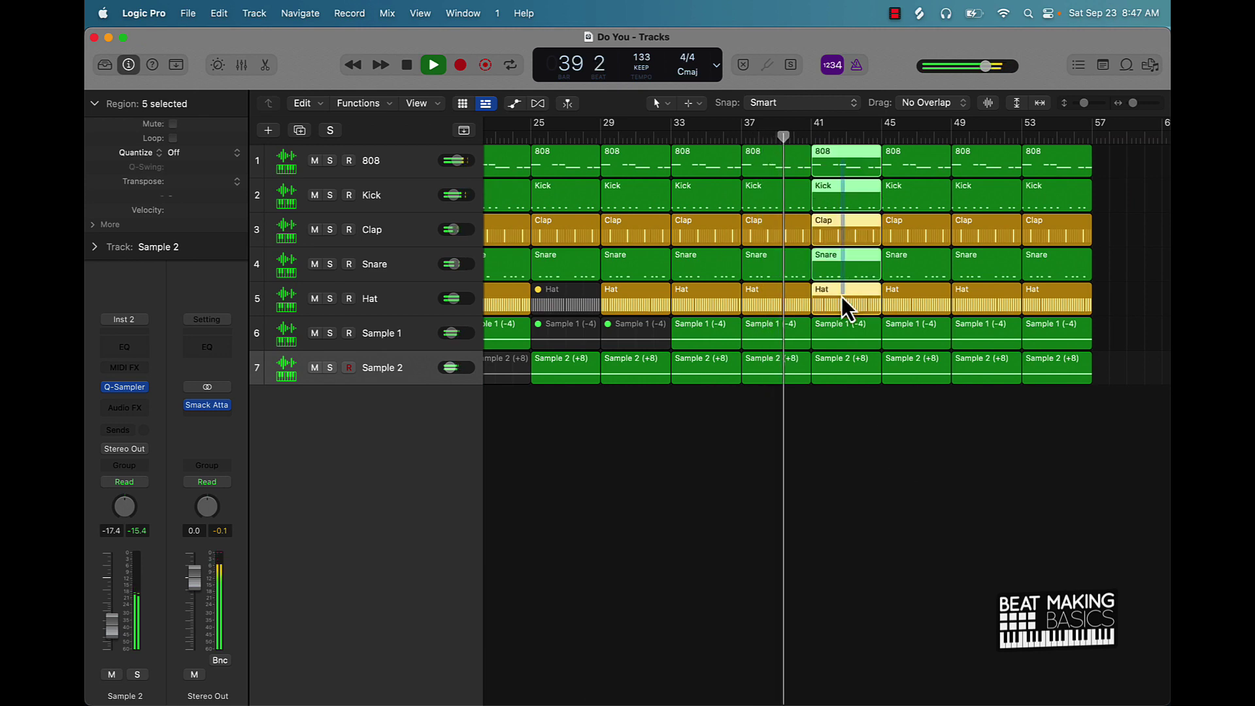
key(ctrl+m)
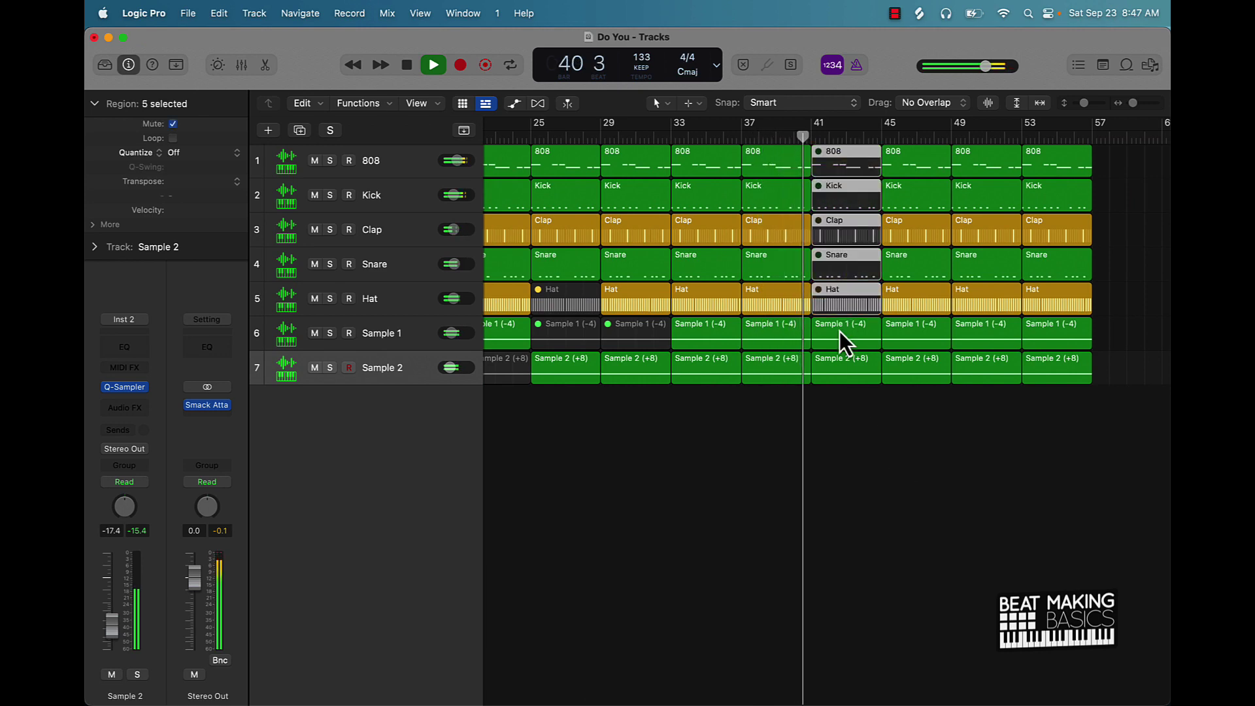
click(837, 371)
key(ctrl+m)
click(875, 430)
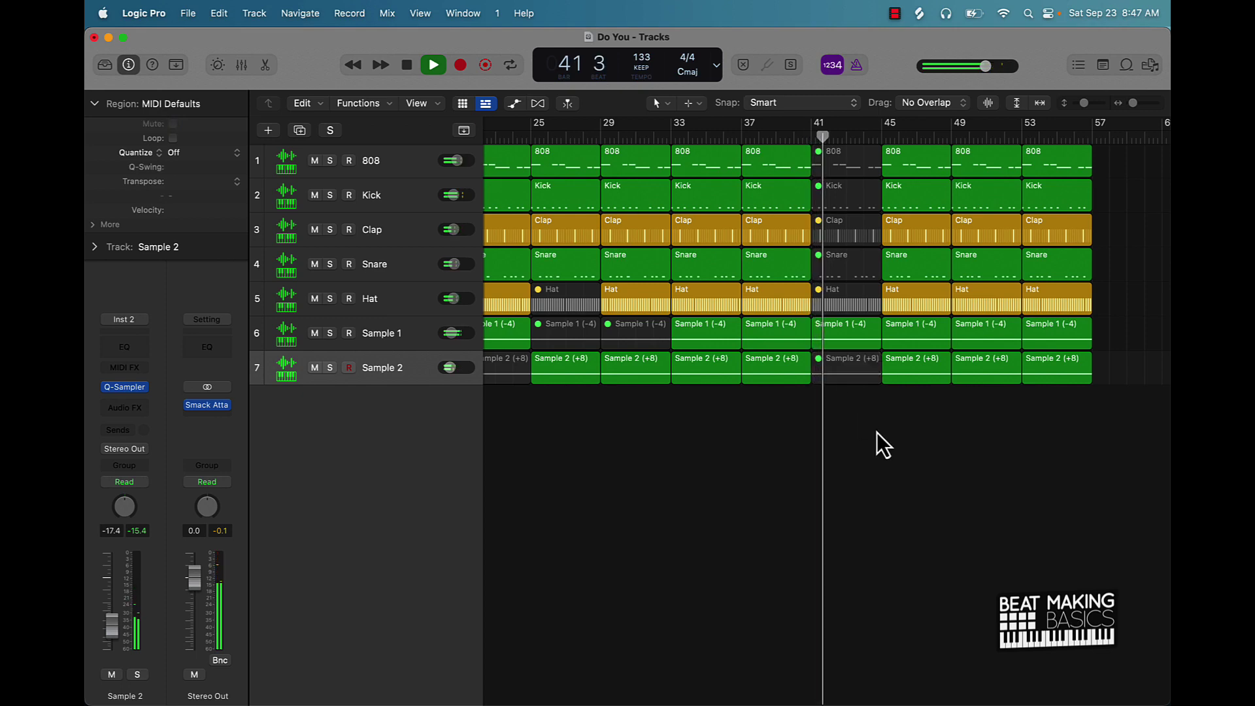
Step: Mute the Sample 2 region in bars 45 to 48
scroll(879, 439, right, 3)
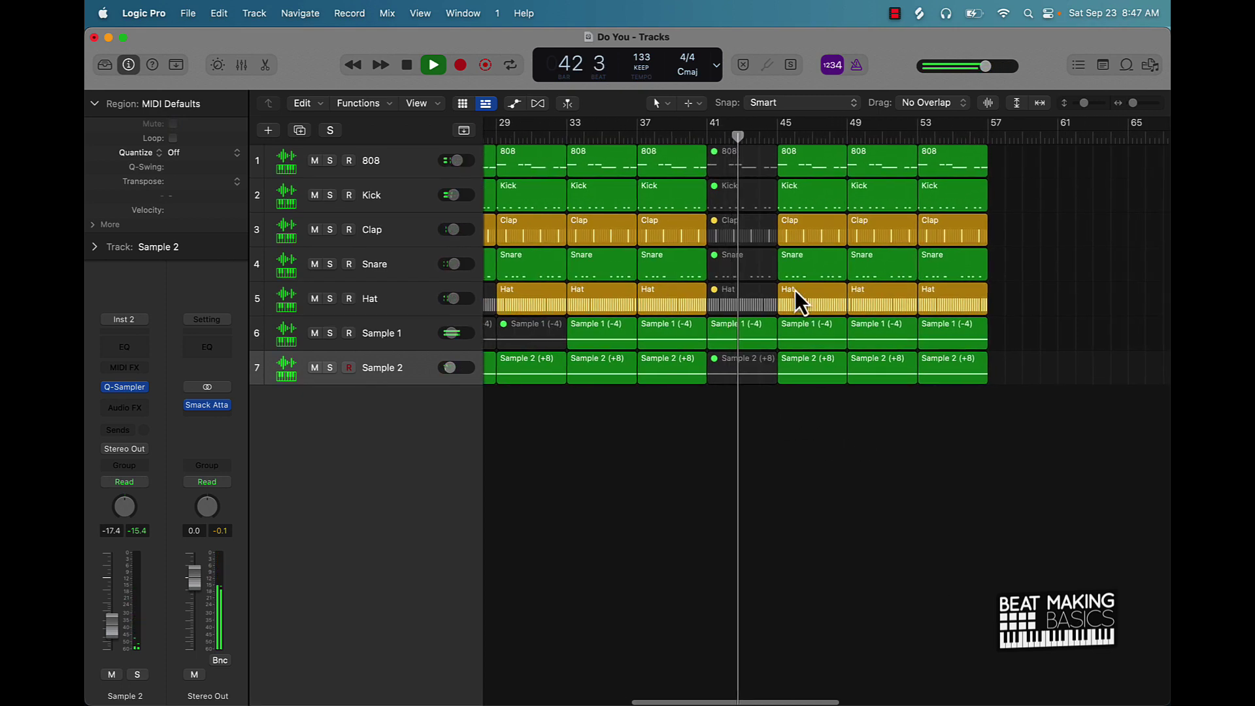
click(812, 378)
key(ctrl+m)
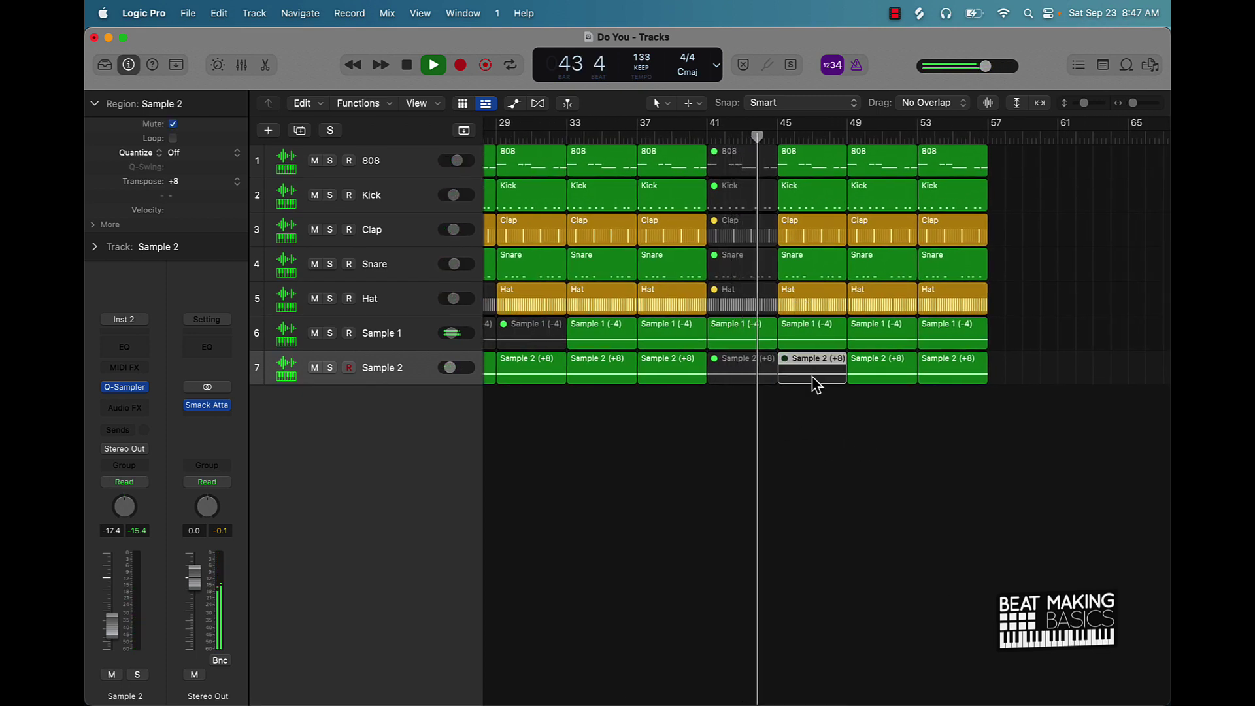
Step: Mute the Sample 1 and Hat regions in bars 49 to 52
scroll(848, 442, right, 5)
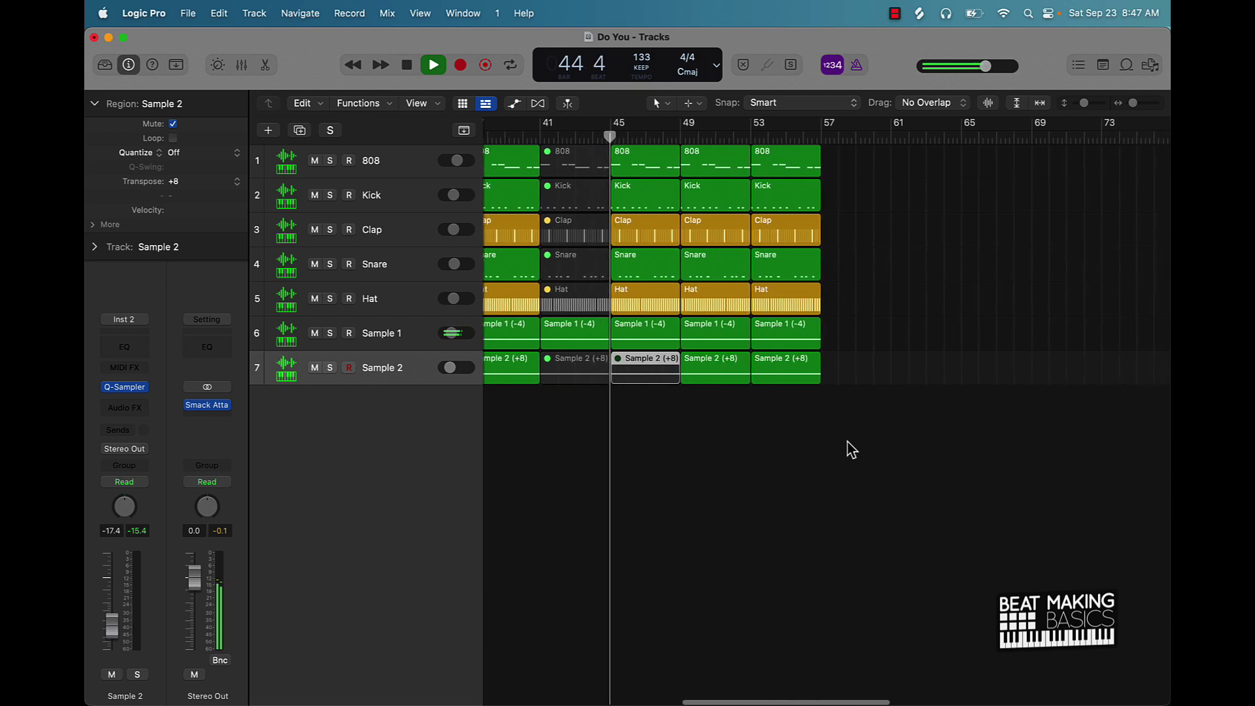
scroll(846, 450, left, 2)
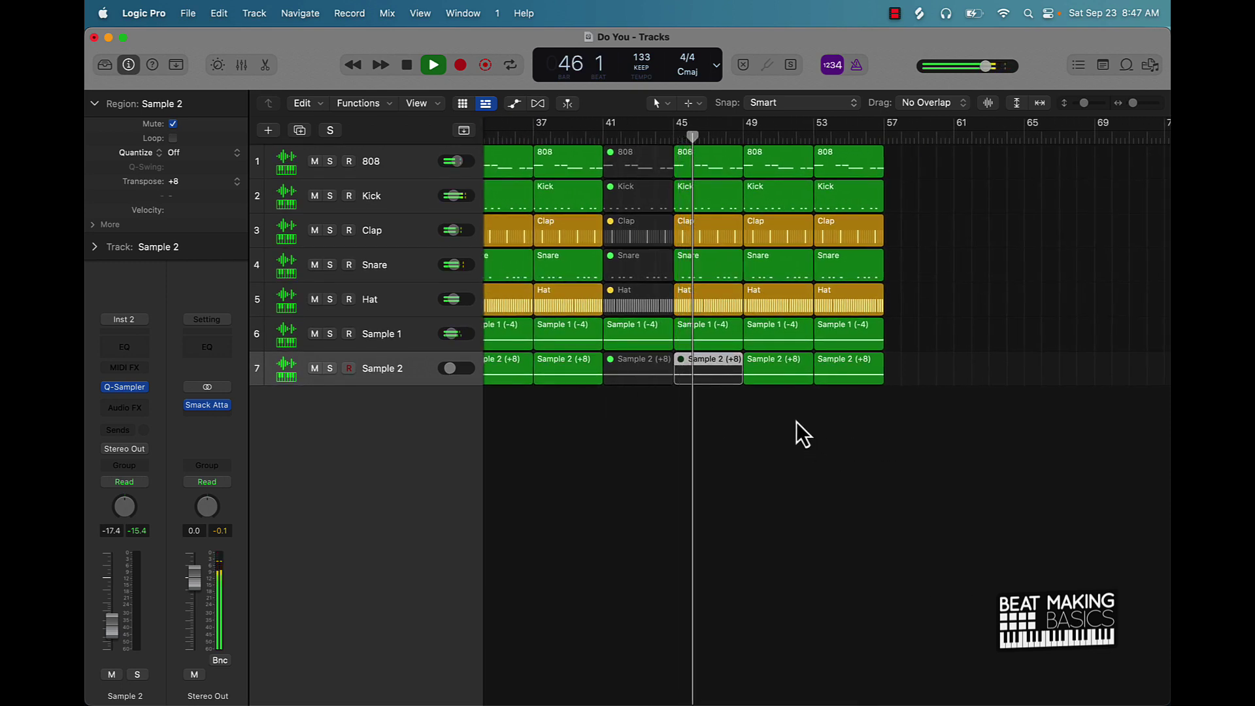
click(778, 343)
key(ctrl+m)
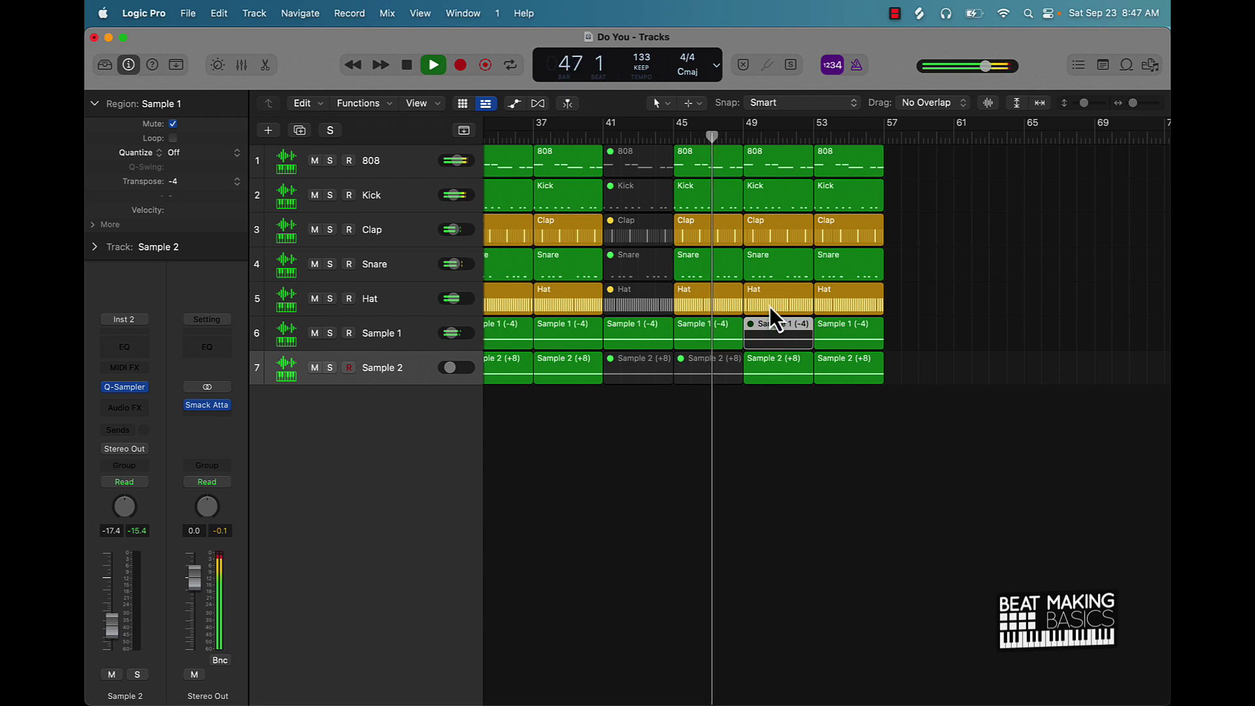
click(770, 306)
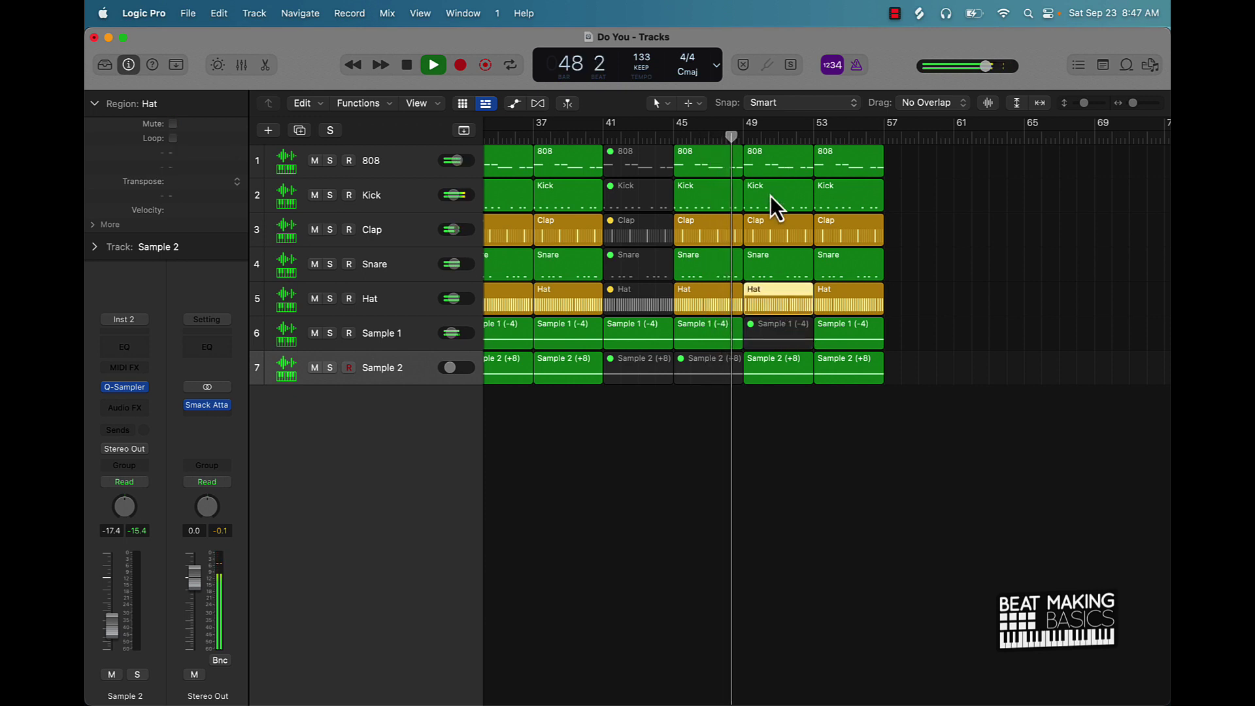
key(ctrl+m)
Step: With playback stopped, mute the Sample 2 region in bars 49 to 52 and unmute the Sample 1 region in the same bars
click(843, 367)
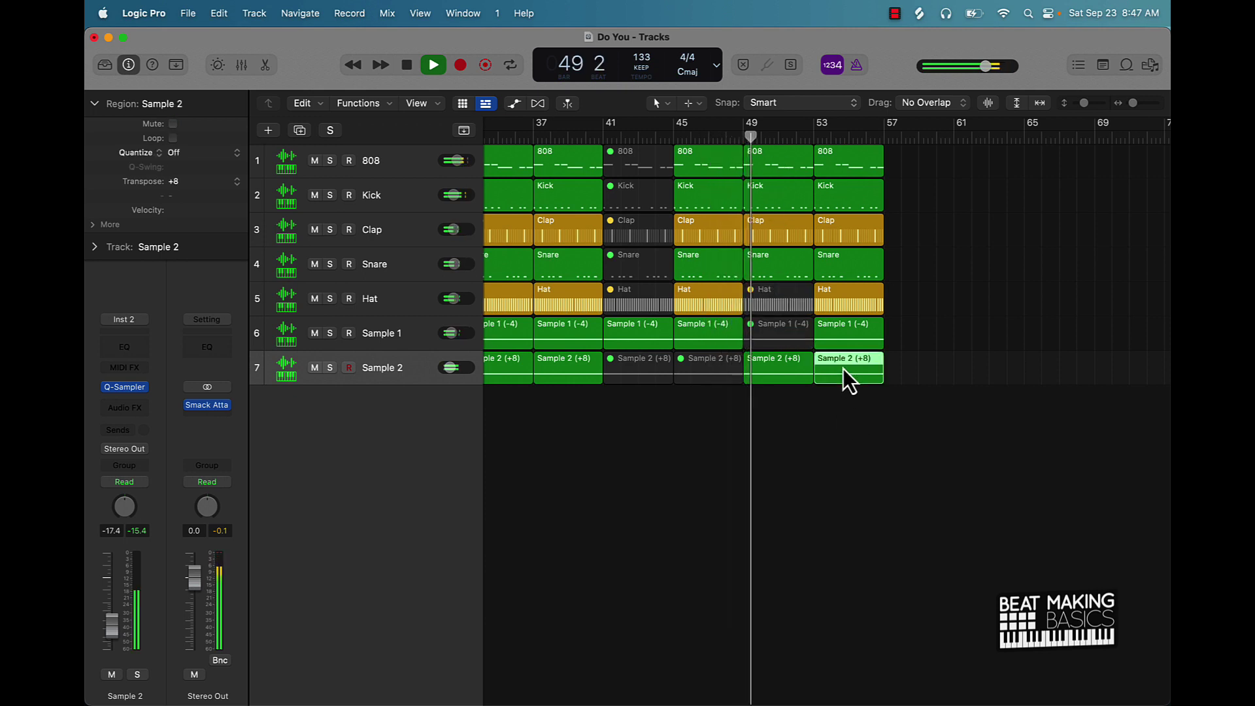
key(space)
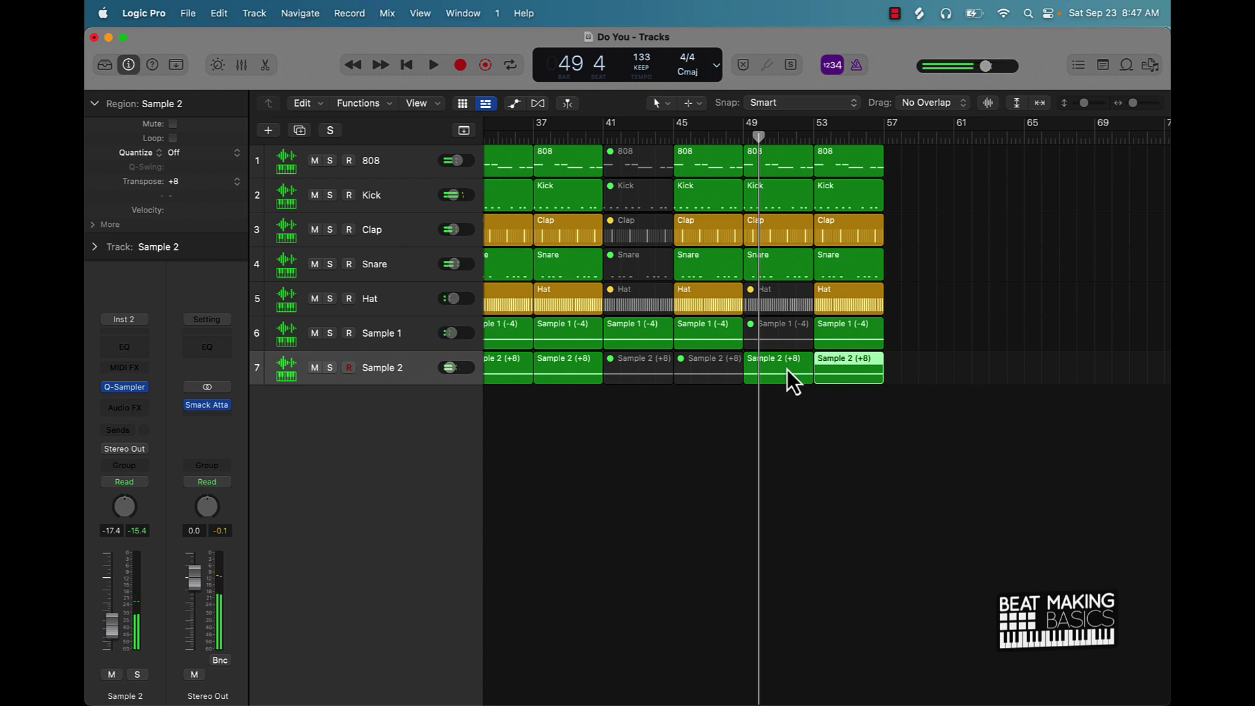
click(762, 334)
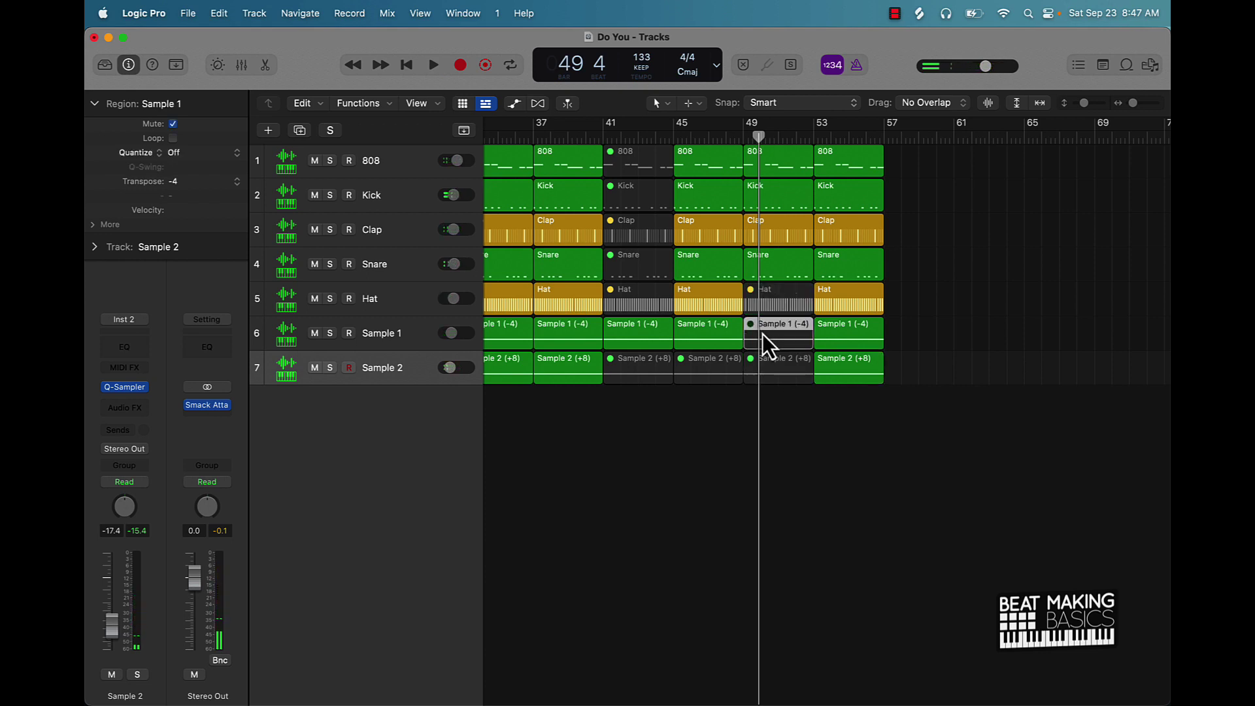
key(m)
key(ctrl+m)
key(ctrl+m)
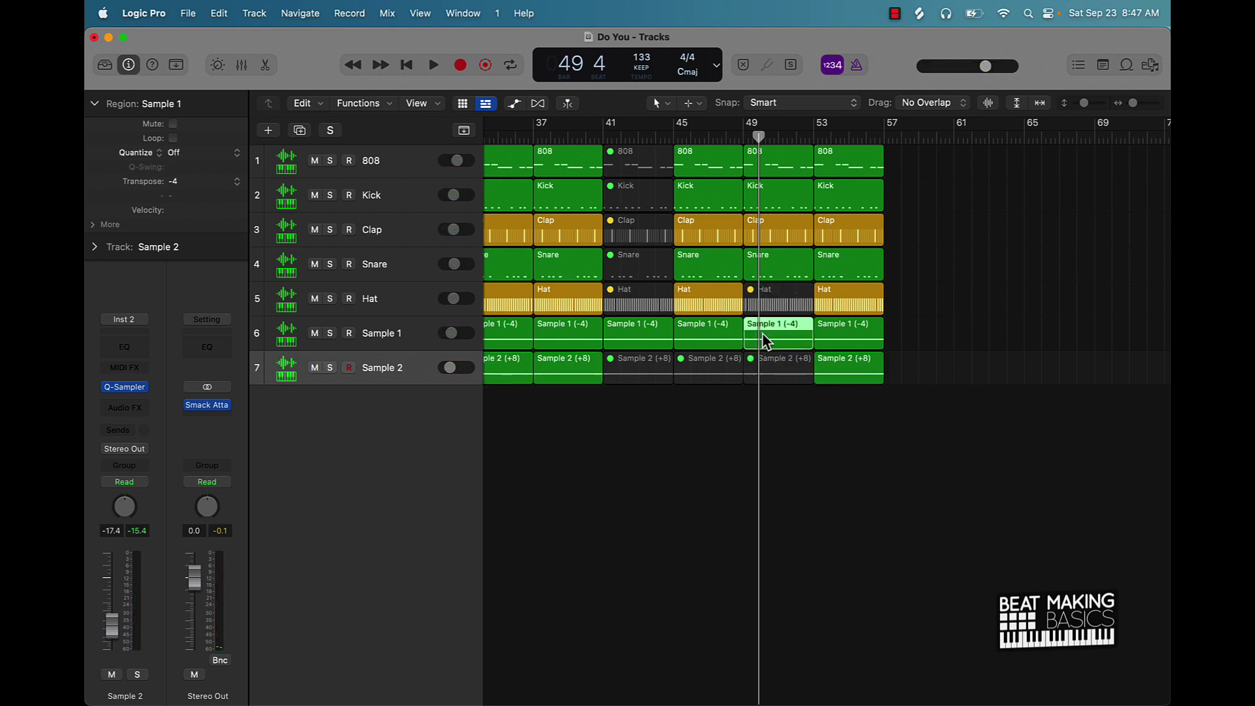
Step: Deselect the region and play the arrangement from about bar 46 to hear the lead-in to bar 49
click(827, 432)
key(comma)
key(comma)
key(comma)
key(space)
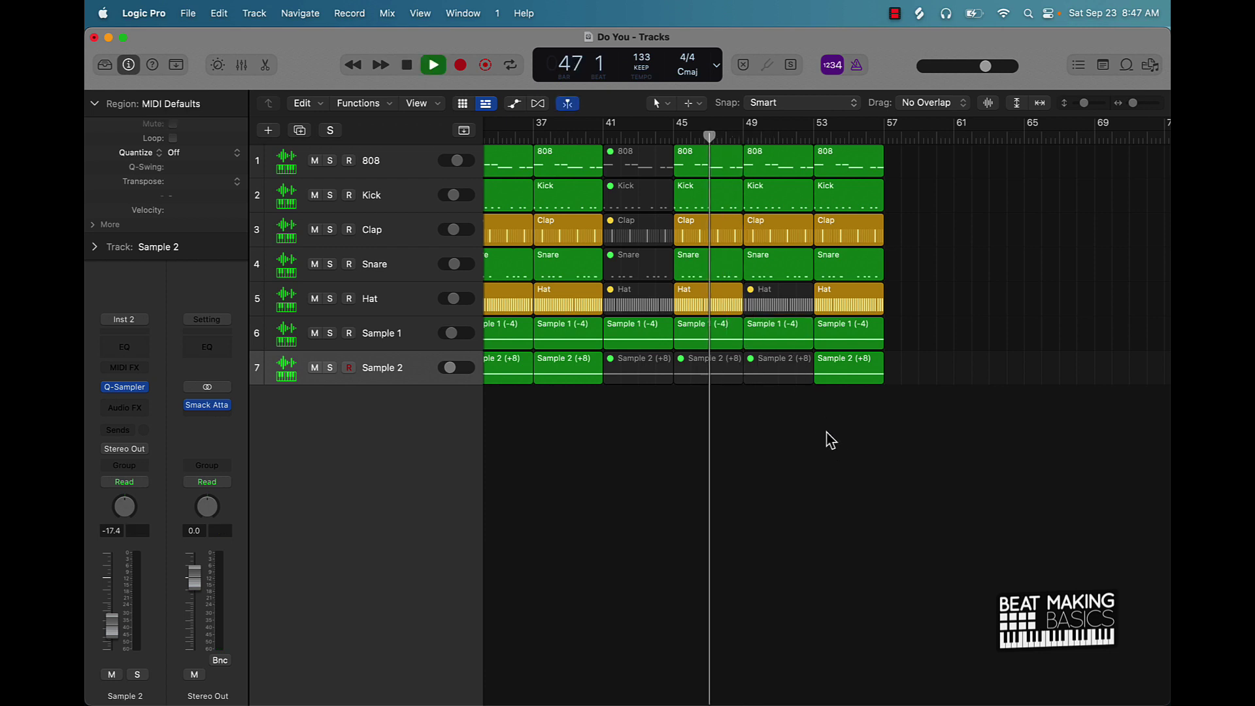
key(space)
key(comma)
key(comma)
key(comma)
key(space)
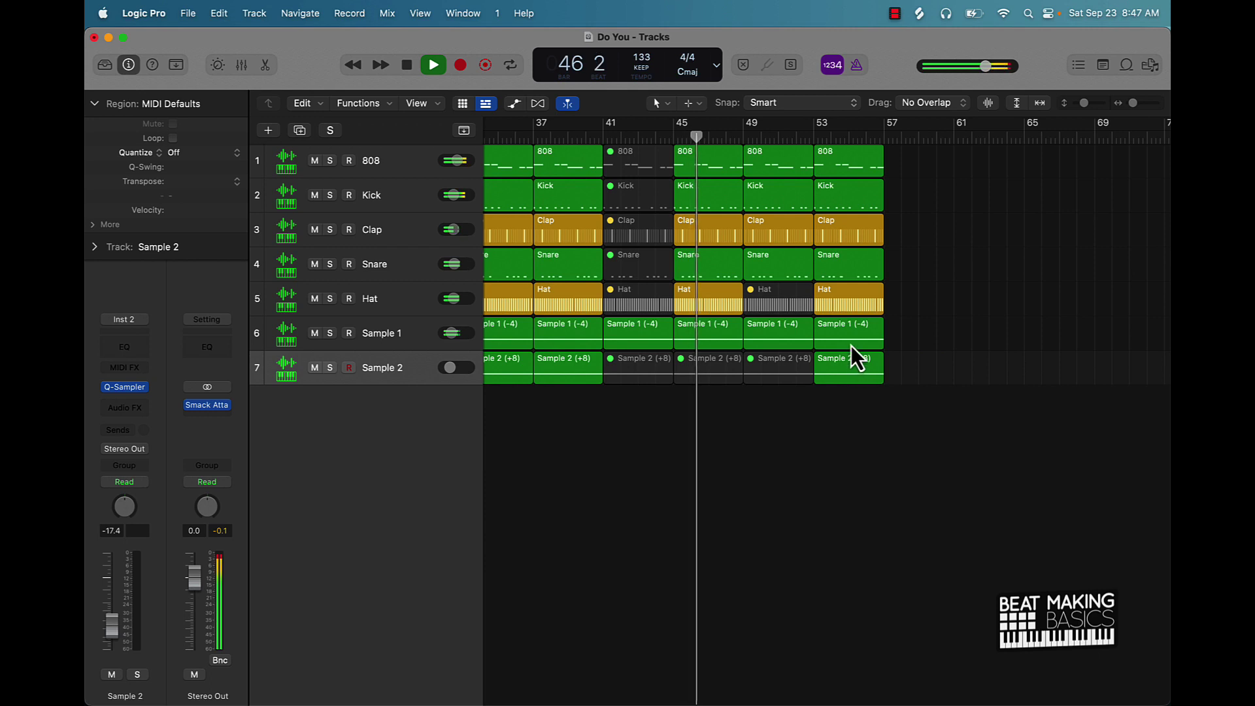
Step: Mute the Sample 1 region in bars 53 to 56
scroll(942, 364, down, 3)
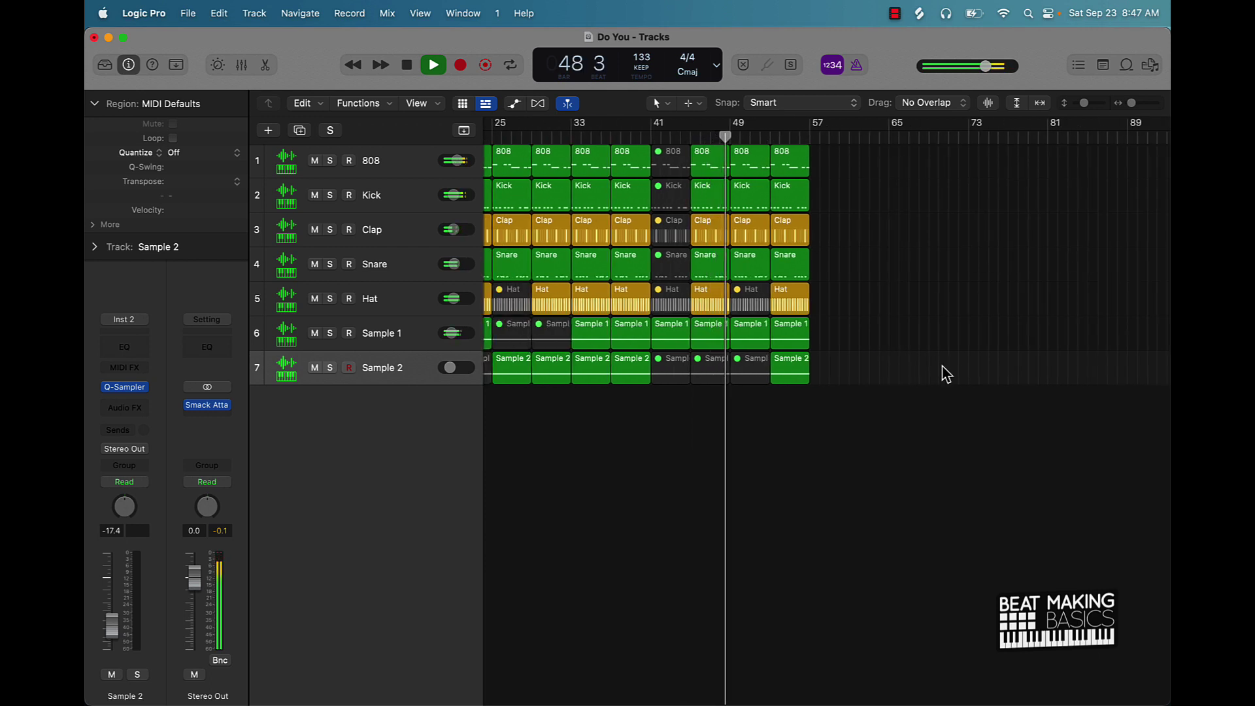
click(801, 331)
key(ctrl+m)
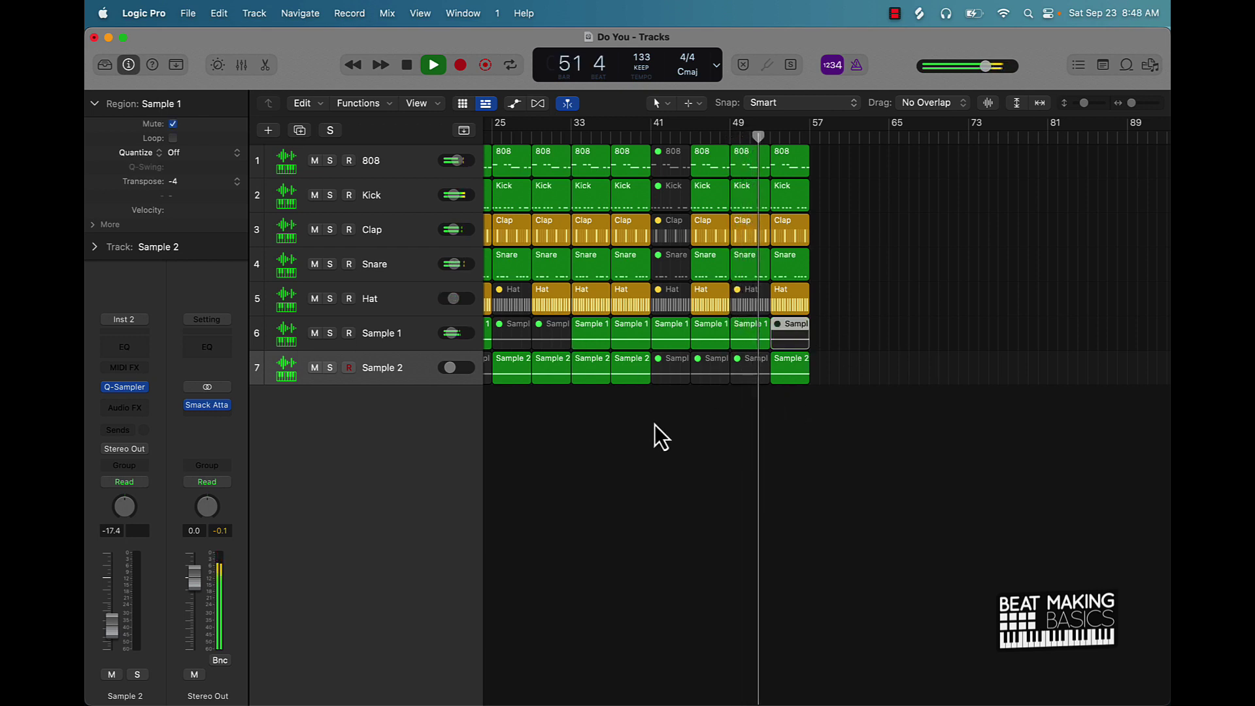
Step: Copy the regions of all seven tracks from bars 33–40 to bars 57–64, and restart playback from bar 1
drag(634, 406, 584, 121)
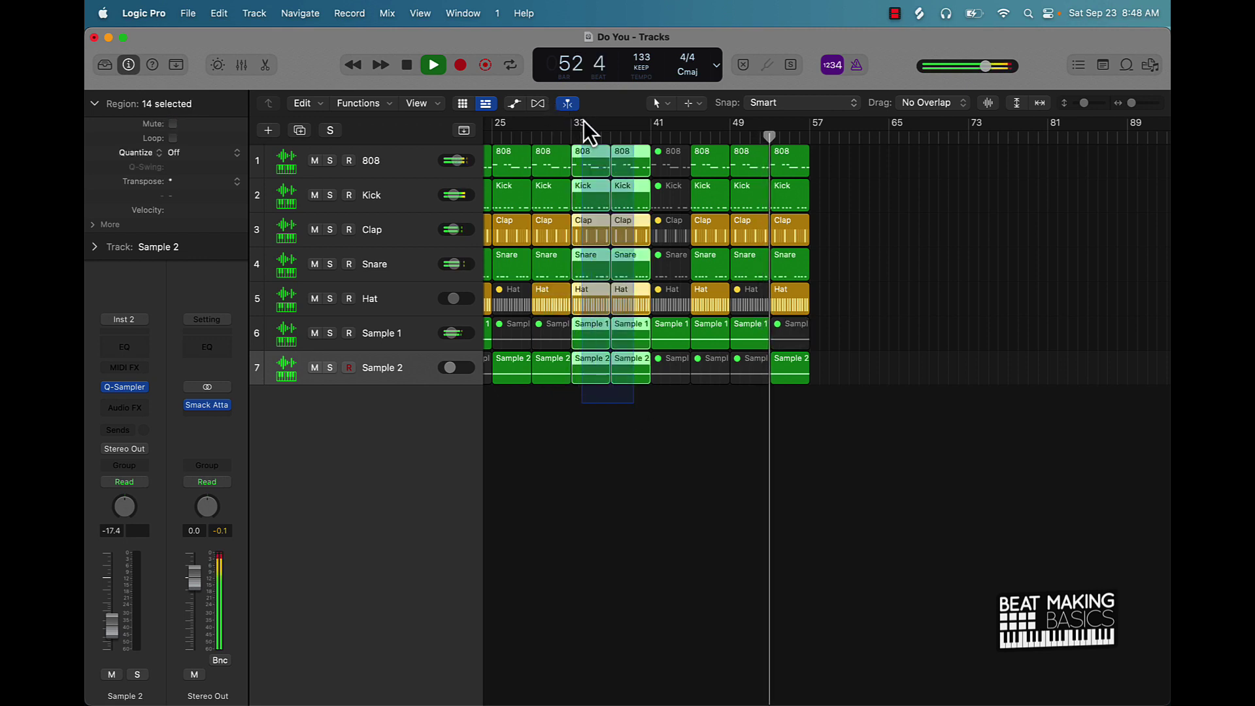
drag(591, 167, 830, 179)
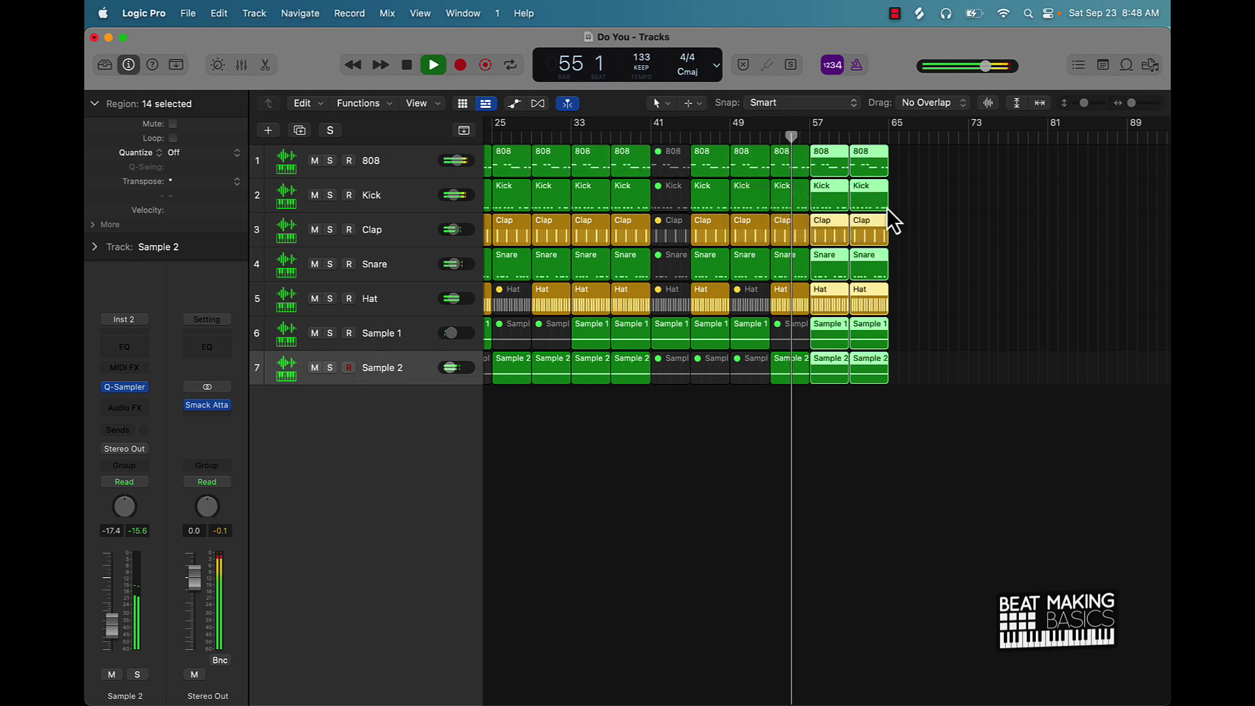
key(space)
key(Return)
key(space)
Step: Repeat the last Sample 1 region twice after bar 64, and the last Clap, Snare and Hat regions once
scroll(968, 244, down, 3)
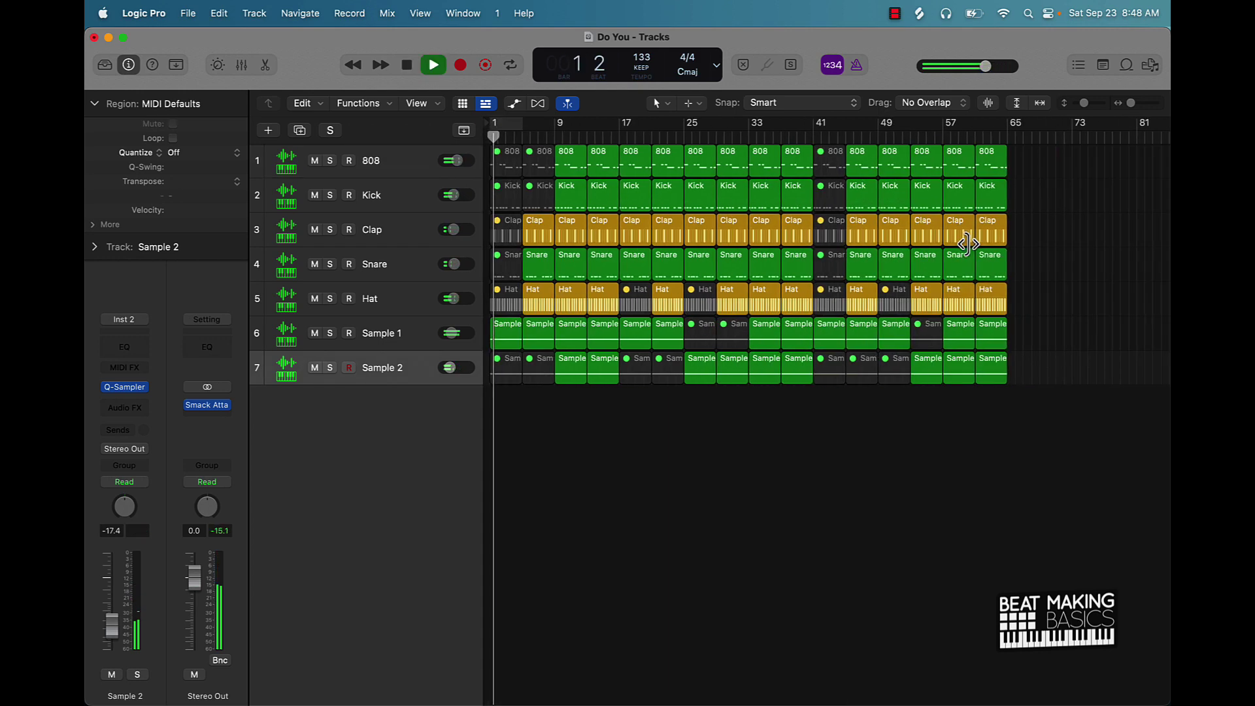
scroll(1102, 189, right, 2)
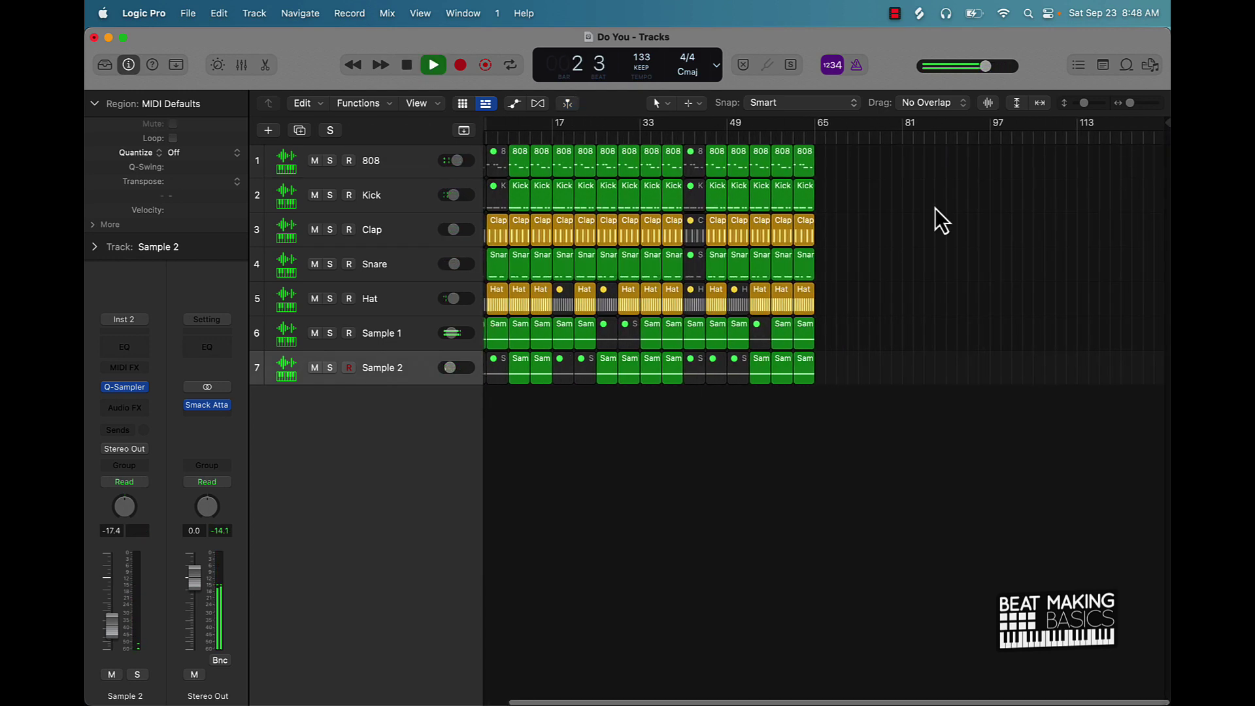
scroll(935, 208, left, 2)
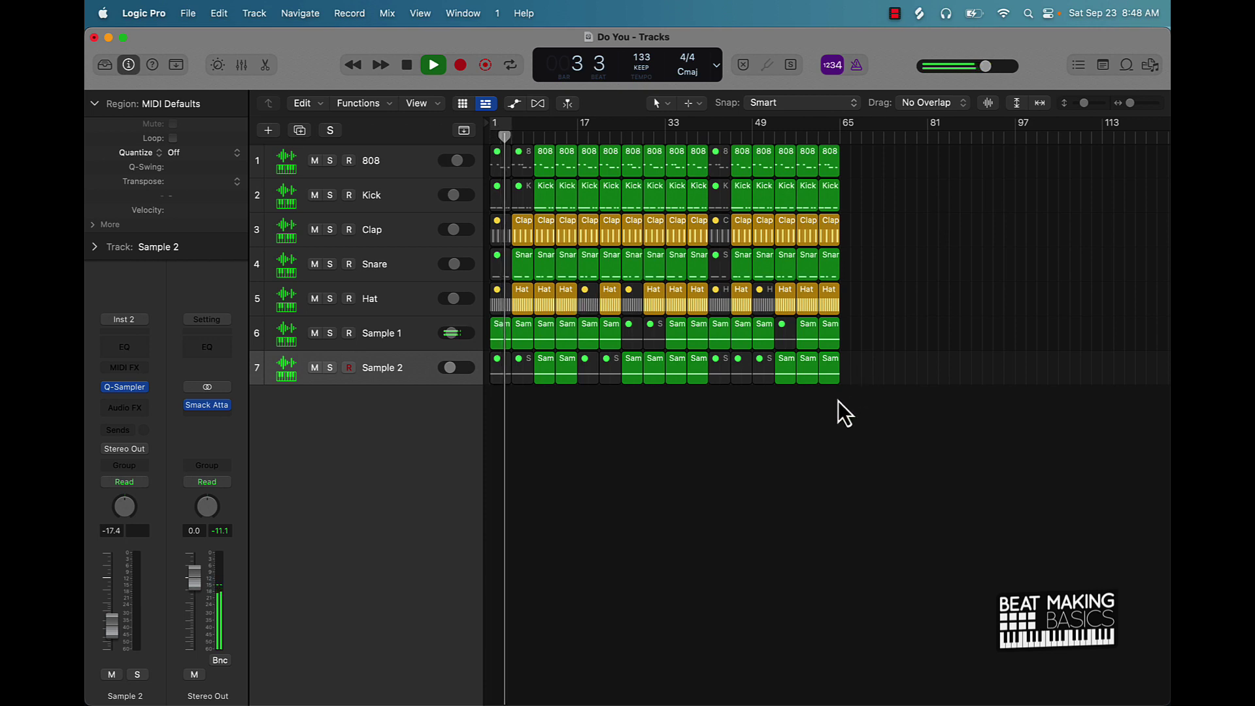
click(827, 339)
key(super+r)
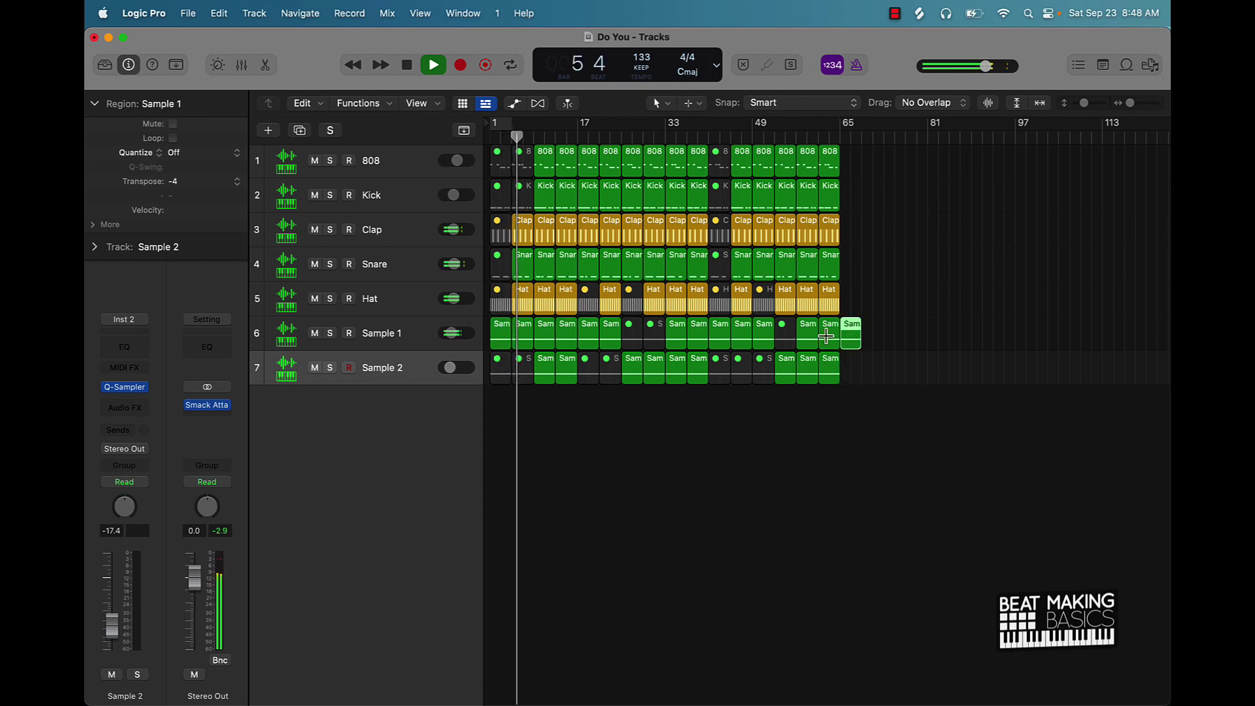
key(super+r)
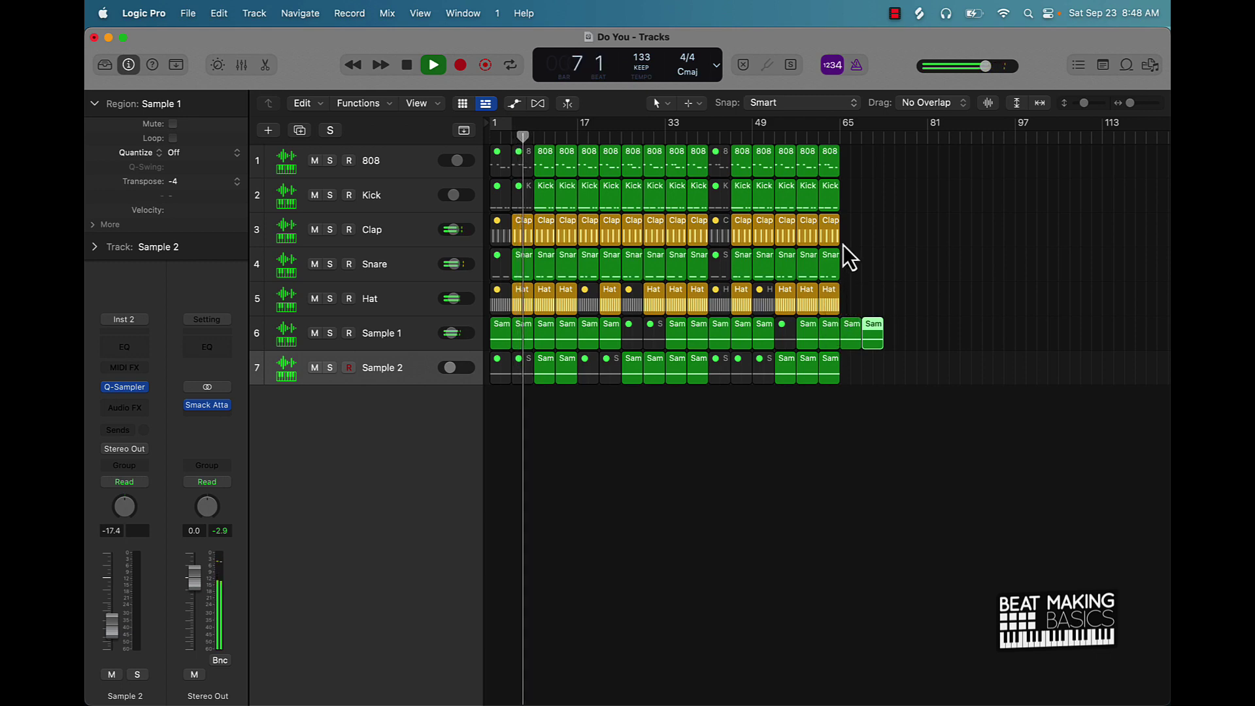
drag(849, 233, 837, 315)
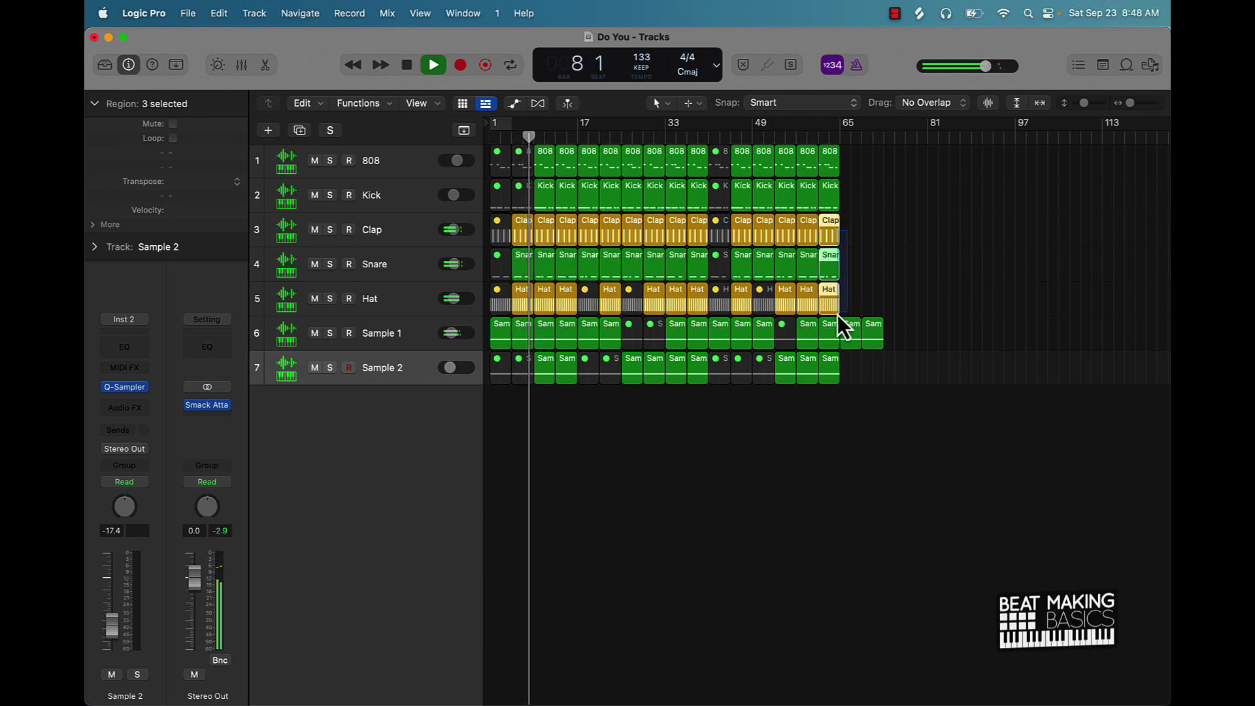
key(super+r)
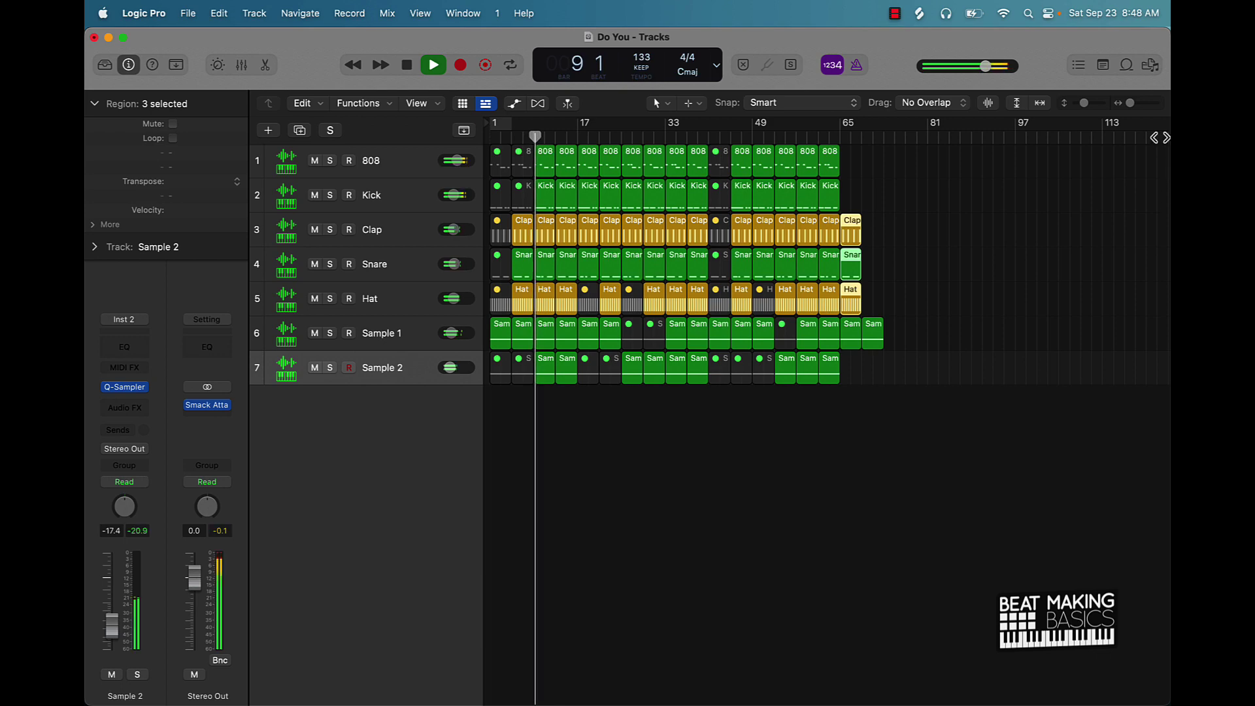
Step: Move the project end marker to bar 73, where the last Sample 1 region ends
scroll(1161, 137, right, 2)
drag(1160, 138, 858, 171)
scroll(870, 284, left, 2)
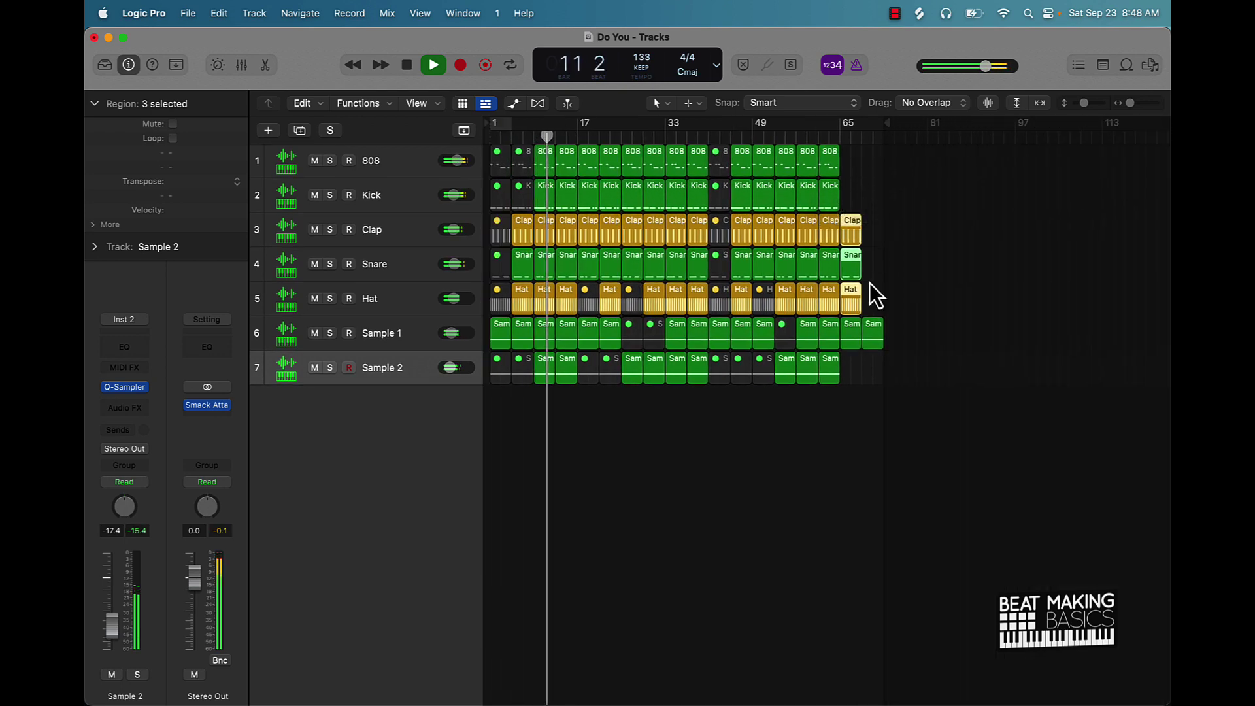
click(861, 426)
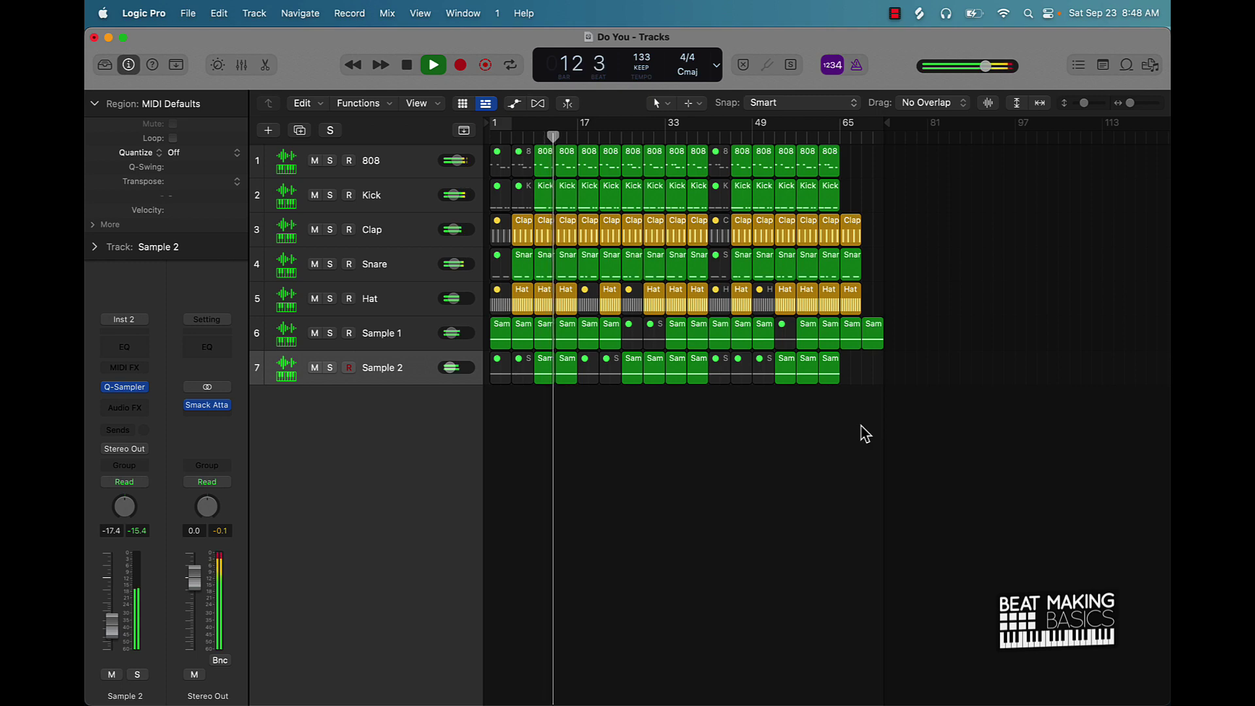
key(super+Right)
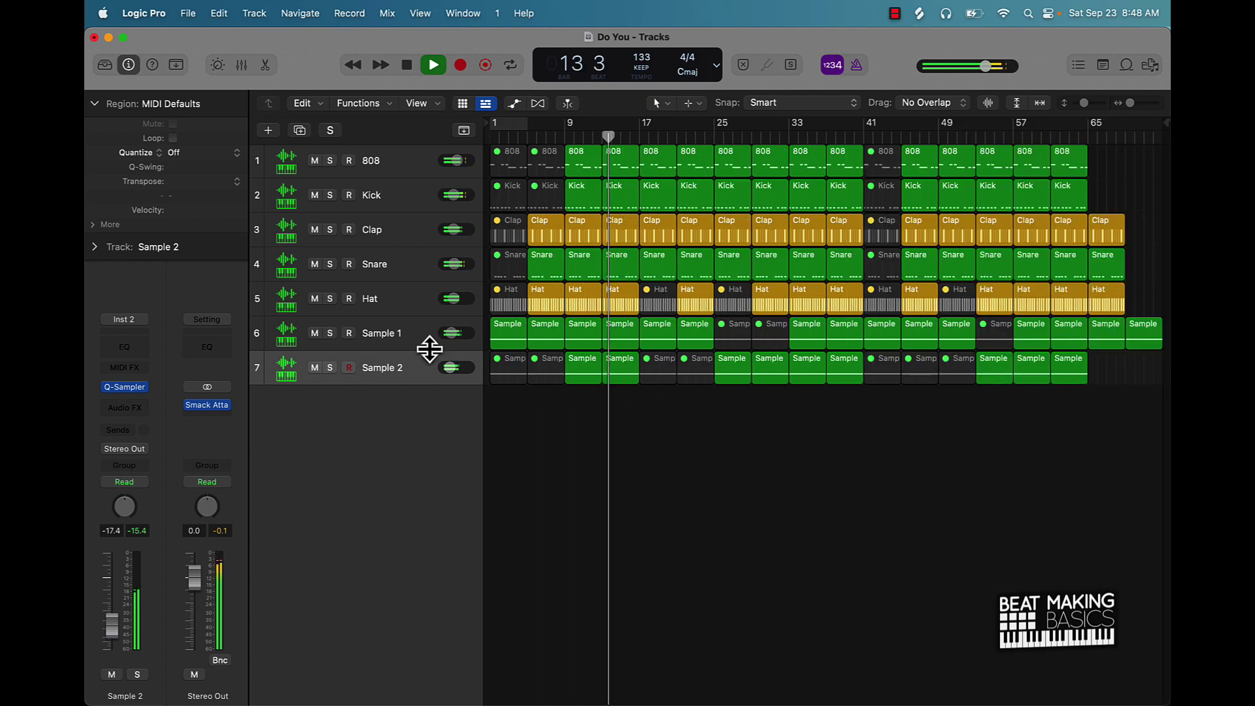
Step: Create one new software instrument track below Sample 2 with HALion Sonic as its instrument
click(403, 381)
click(268, 130)
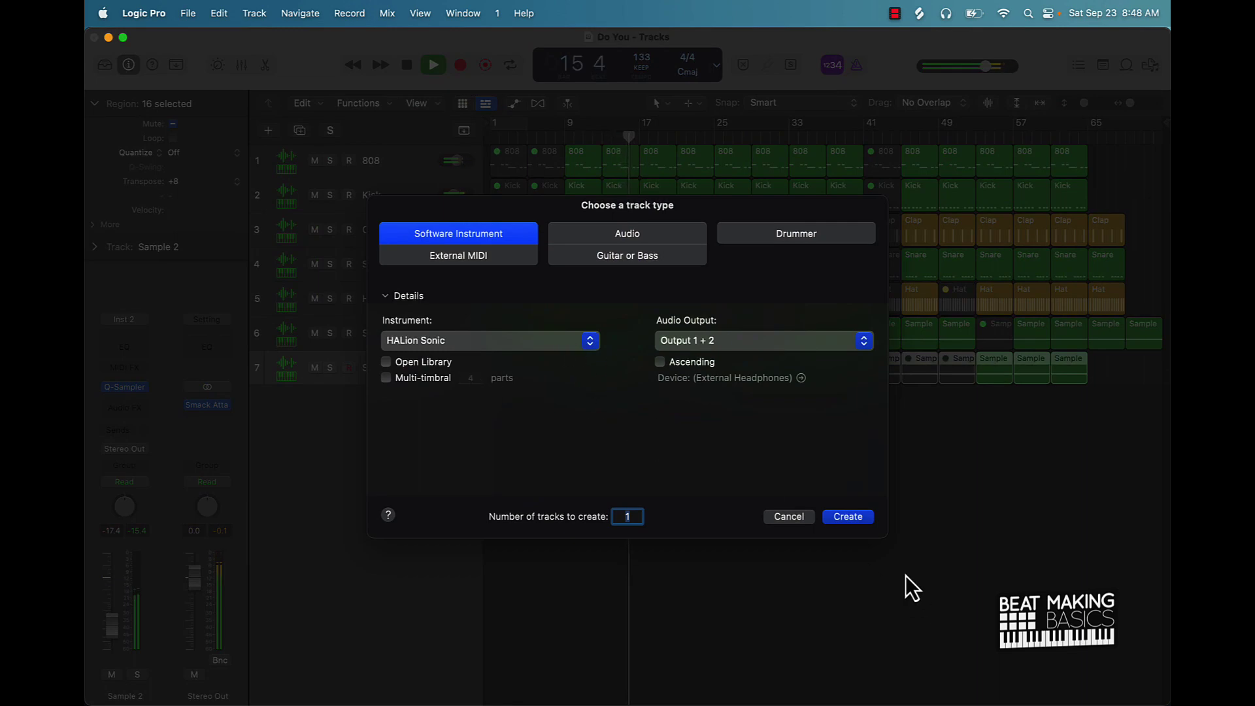
click(856, 517)
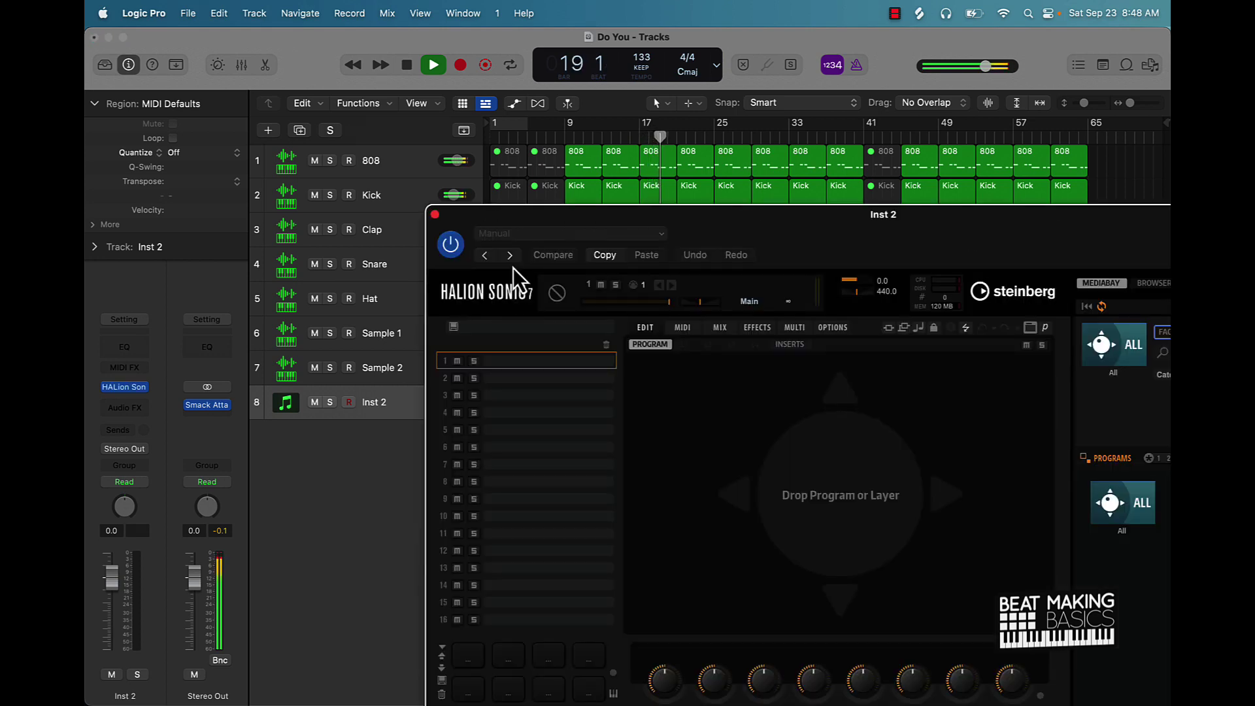
Step: Load the Colors Free synth pad program into the first slot of HALion Sonic
drag(751, 229, 457, 26)
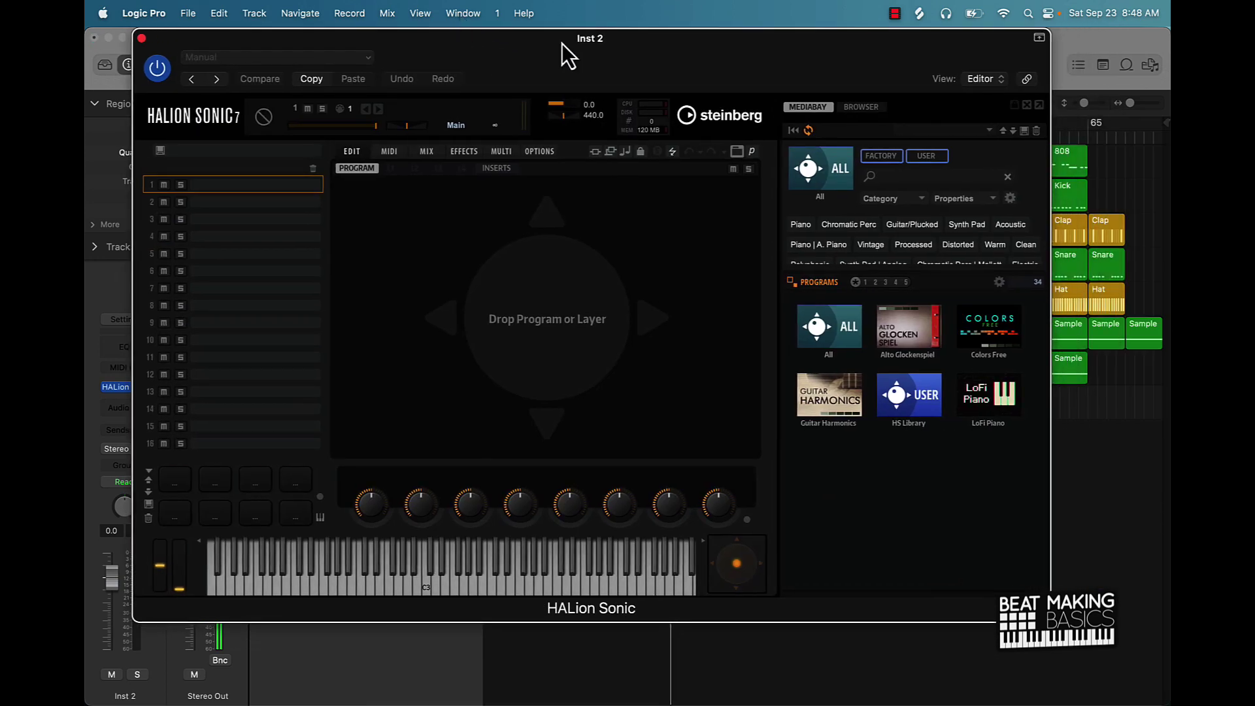
click(989, 321)
click(944, 315)
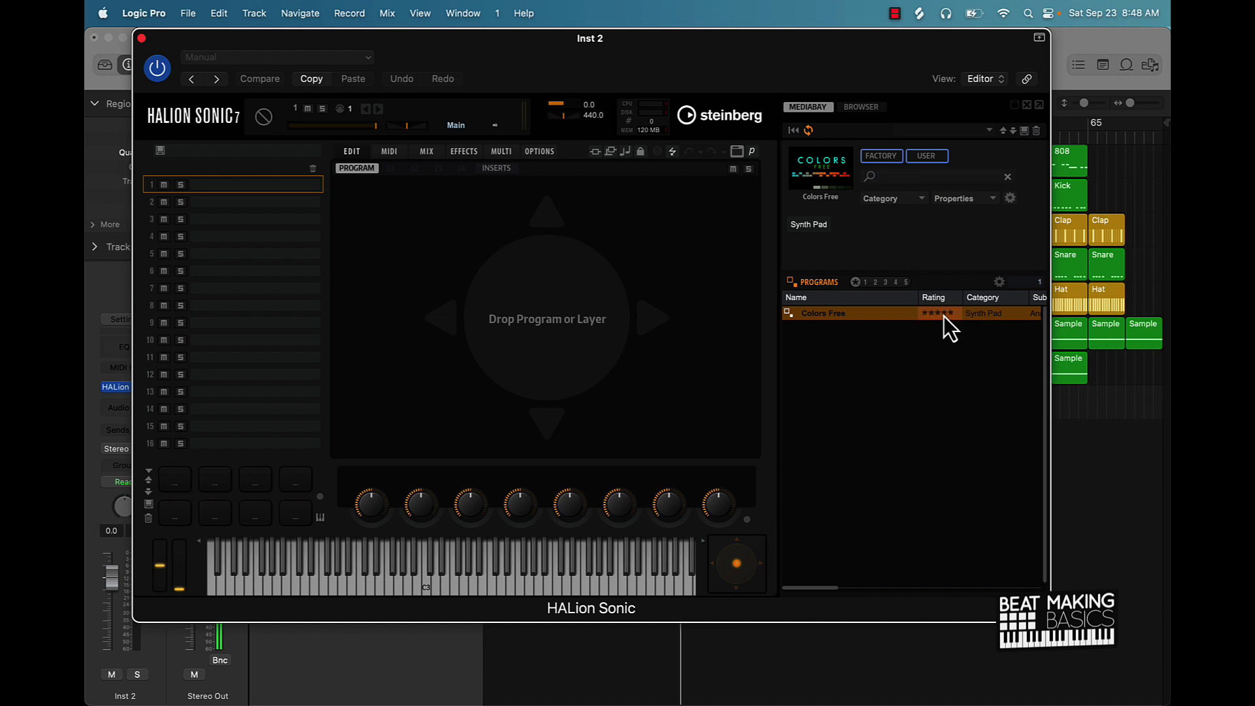
drag(810, 318, 563, 311)
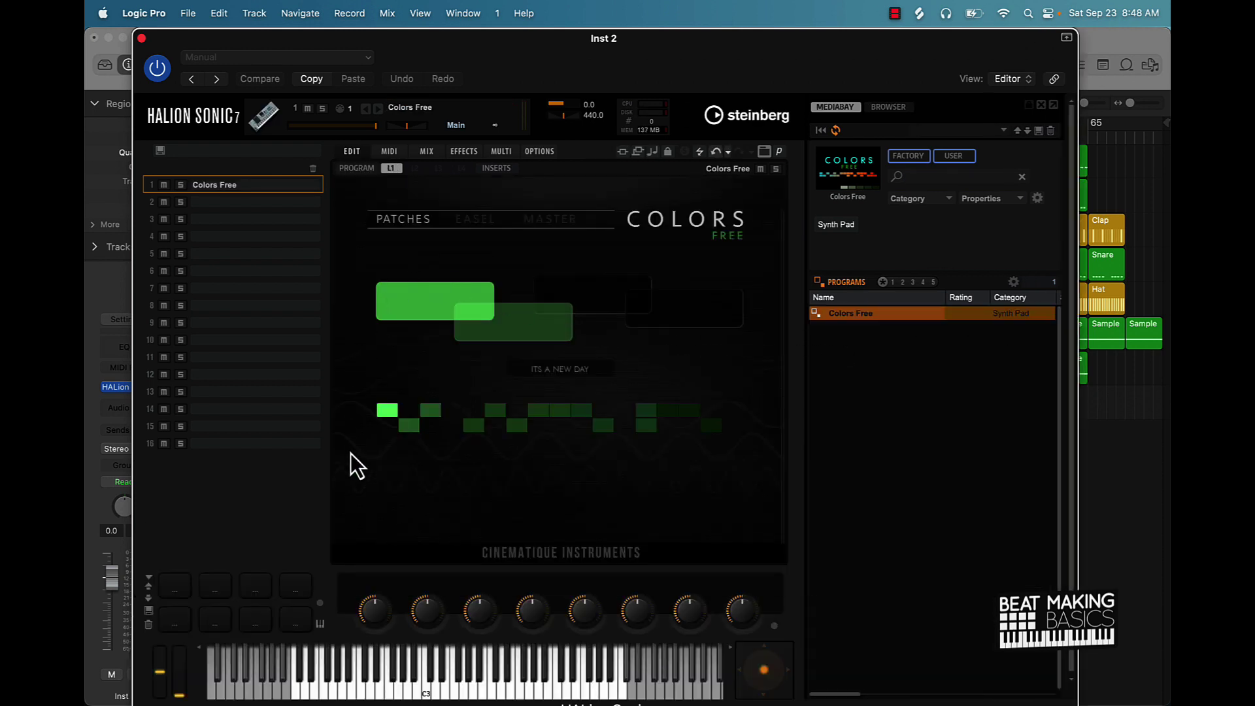
Step: Show the Musical Typing keyboard, raise its octave to C3, try a few Colors Free notes and close the instrument window
key(super+k)
key(k)
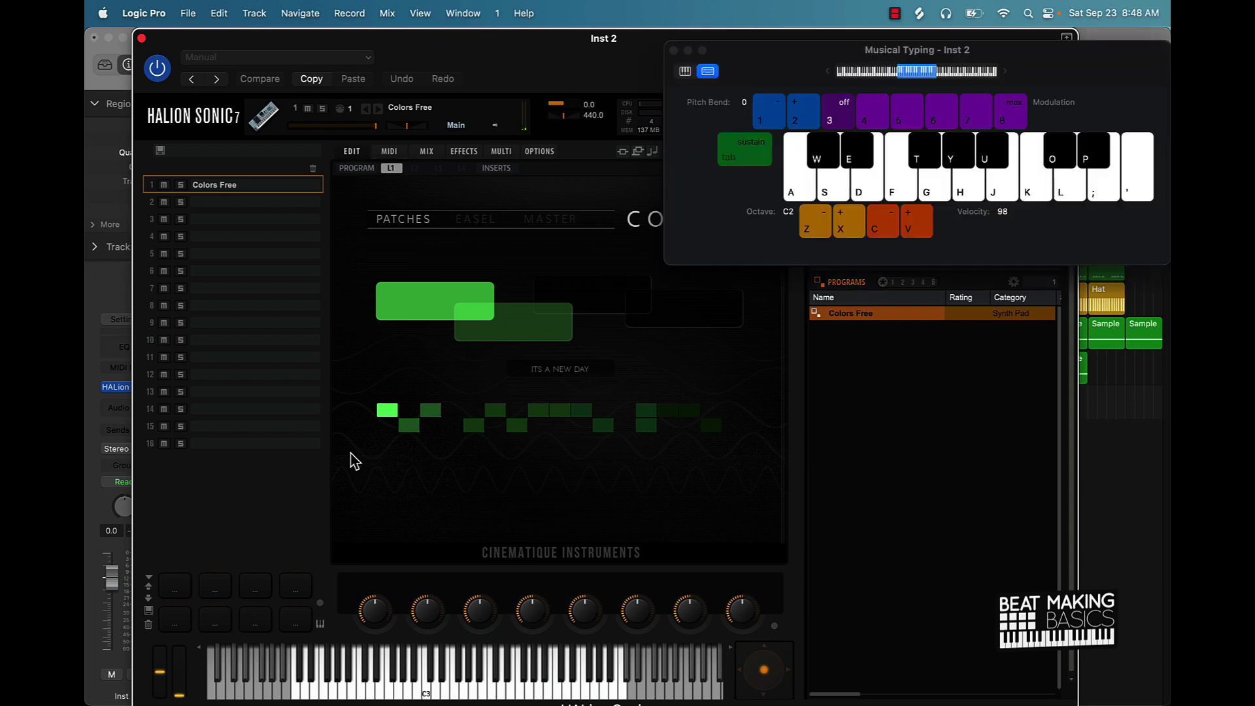
key(x)
key(k)
key(f)
key(t)
click(140, 37)
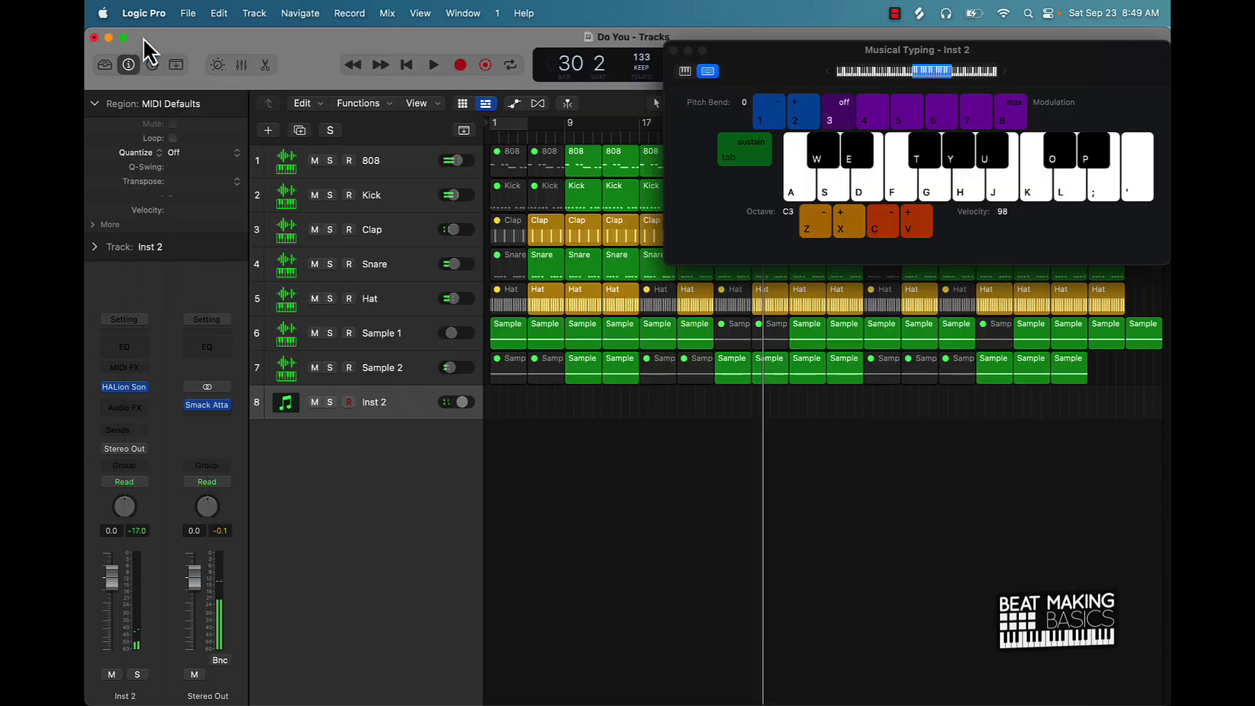
Step: Record a Colors Free part on the Inst 2 track, starting from bar 1 and ending the recording after bar 18
key(o)
key(Return)
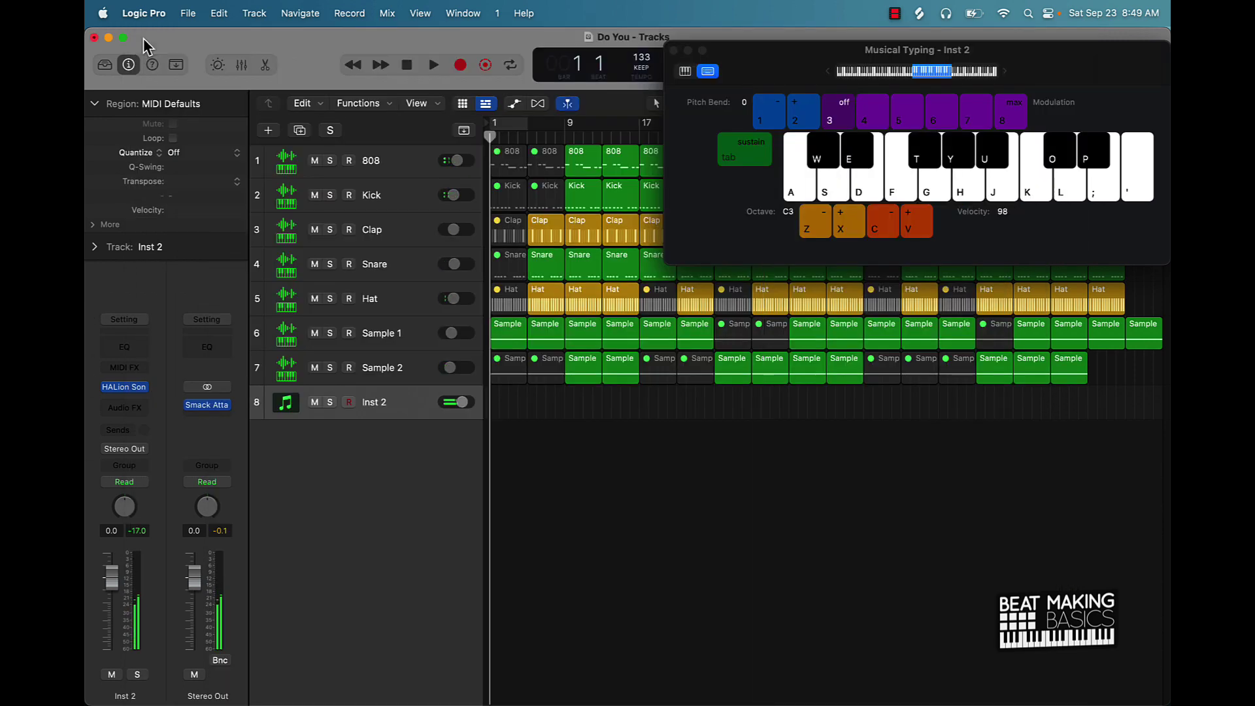
key(r)
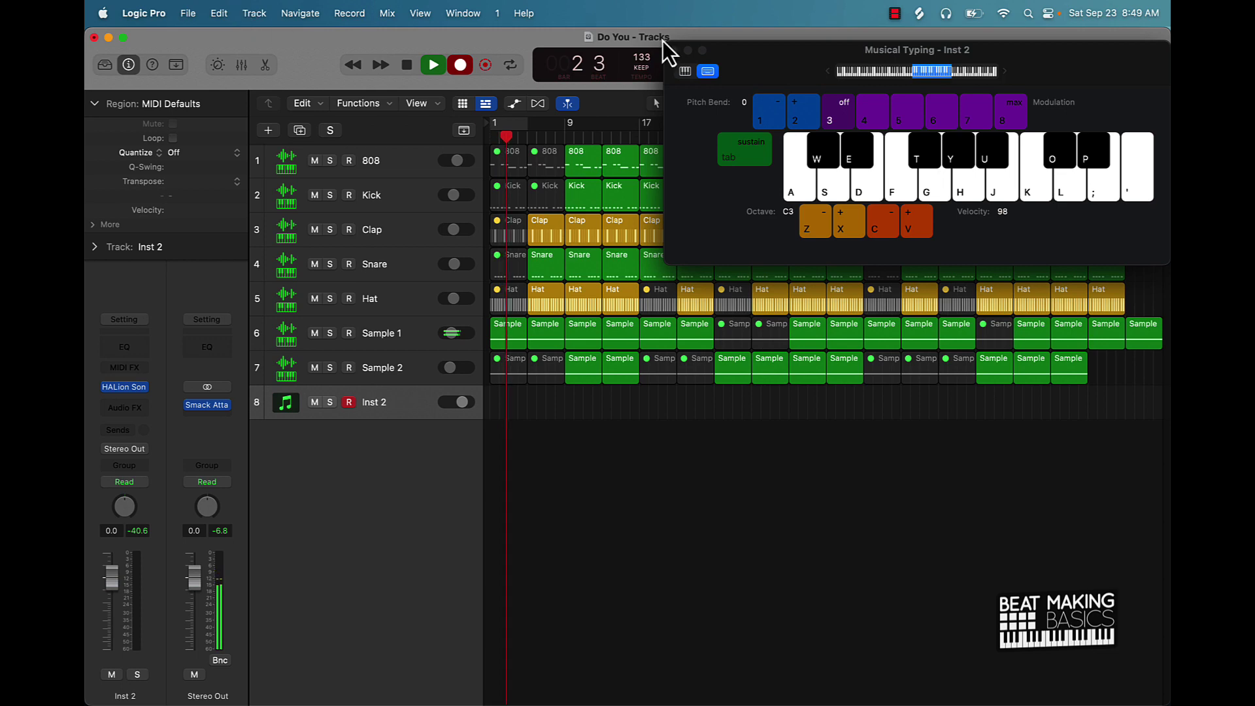
drag(751, 56, 664, 430)
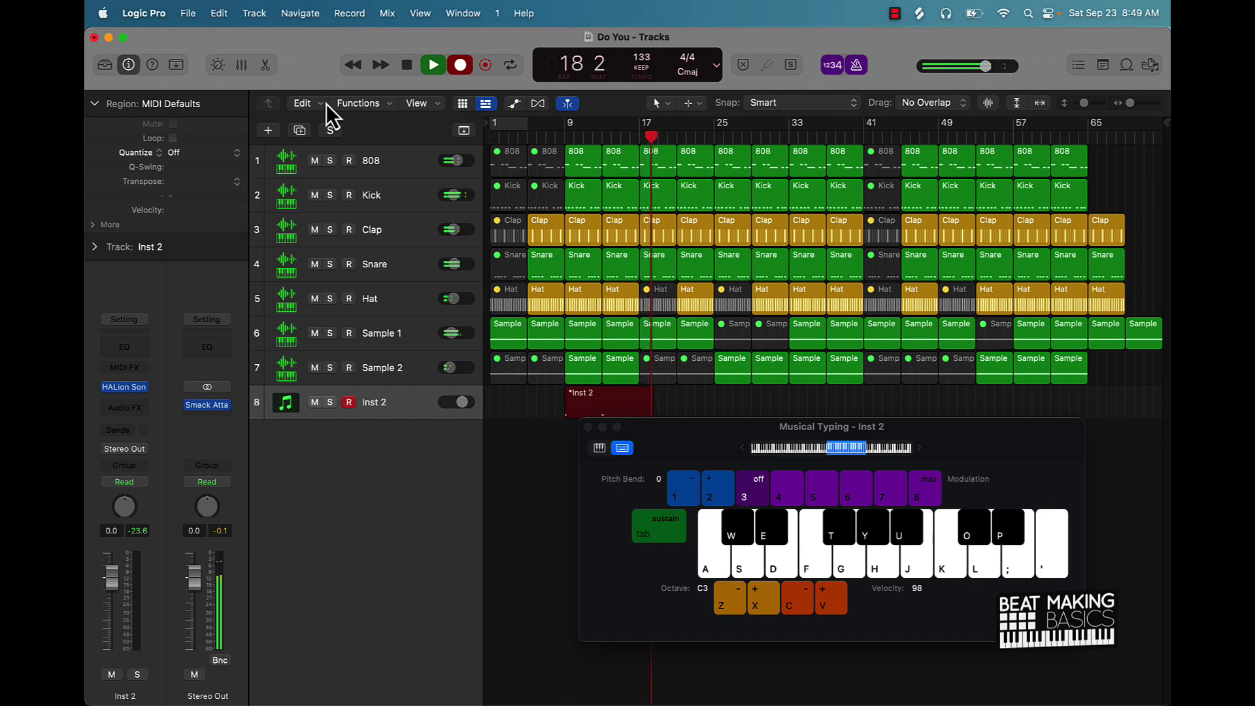
click(433, 65)
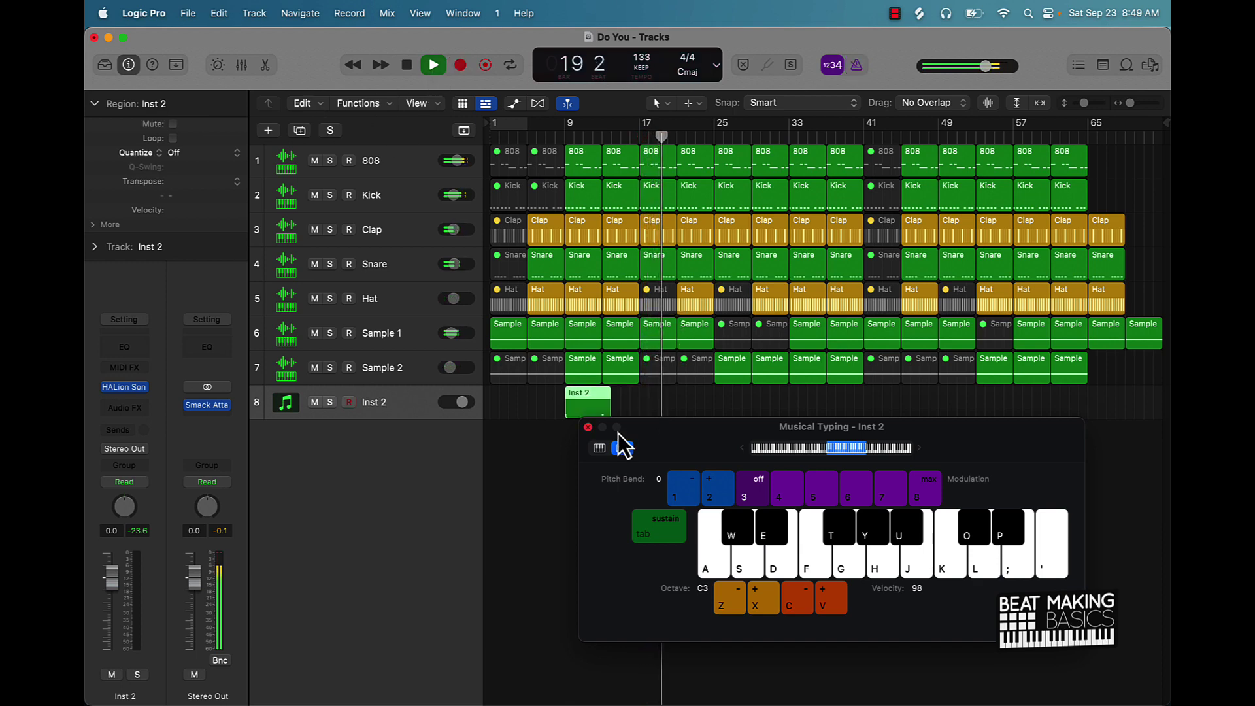
Step: Extend the recorded Inst 2 region to span bars 9–16 and copy it to bars 33–40 and 57–64
mouse_move(629, 431)
mouse_down()
mouse_move(659, 438)
mouse_move(632, 418)
mouse_up()
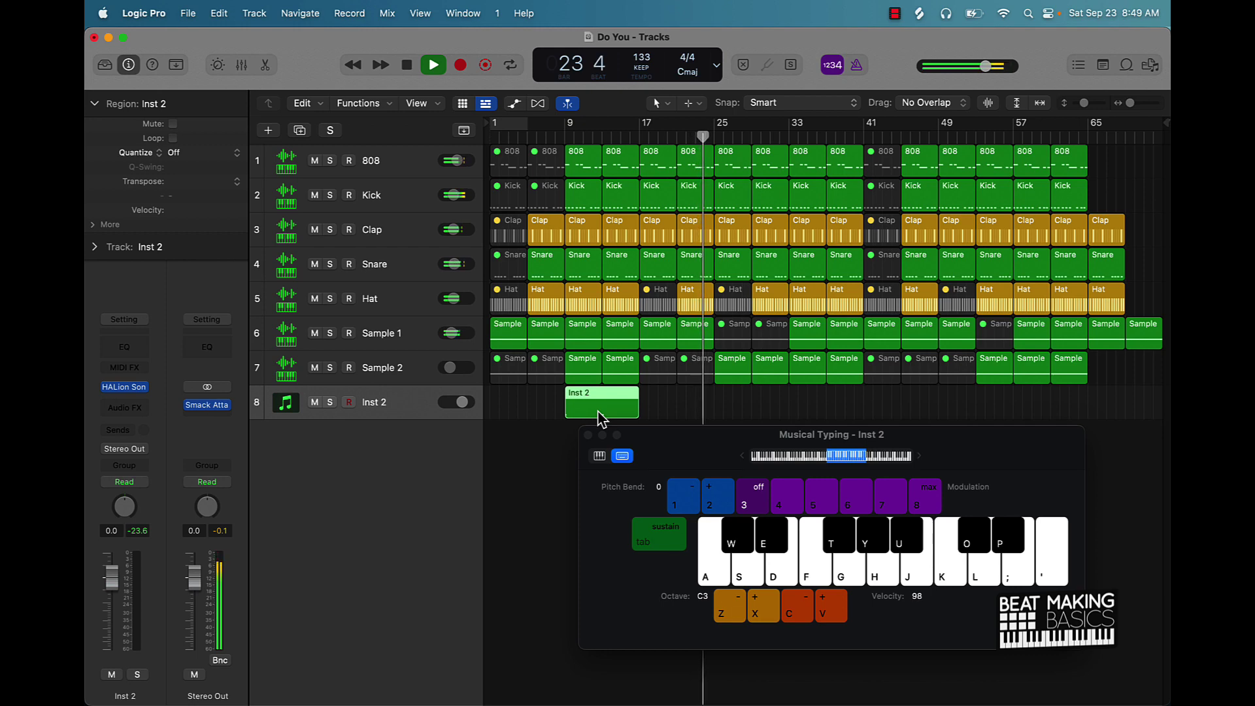
drag(600, 419, 1046, 418)
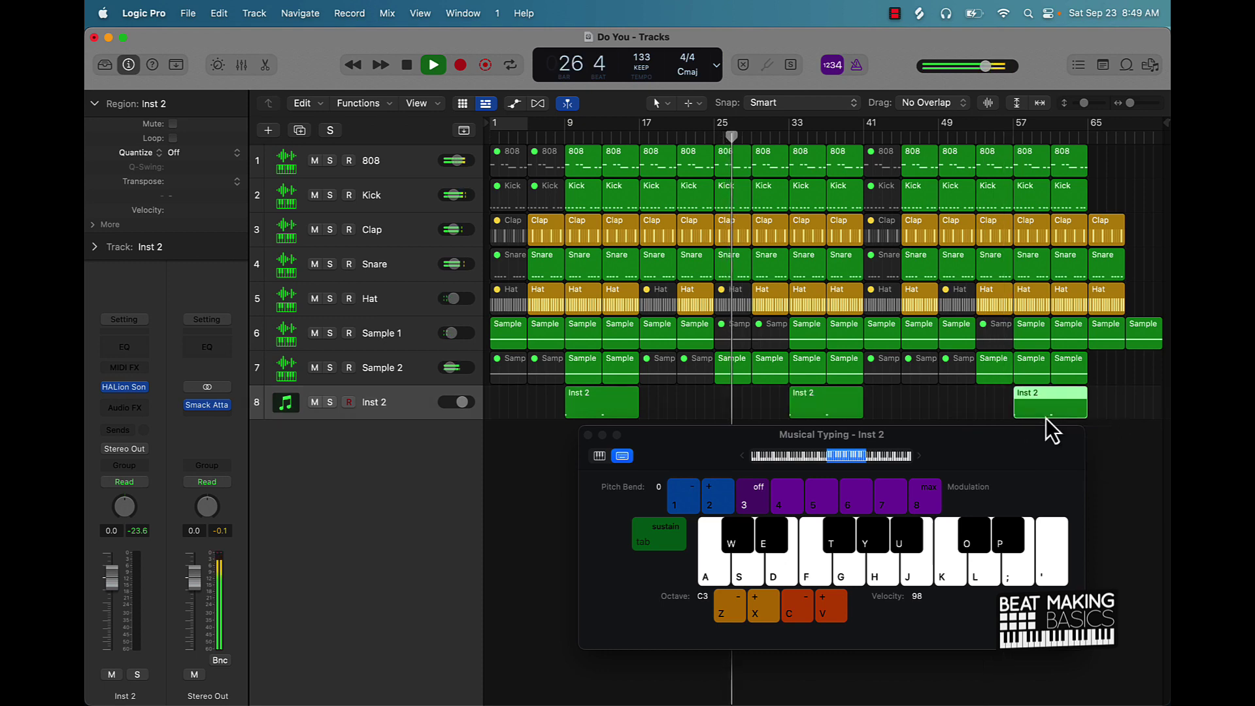
click(912, 397)
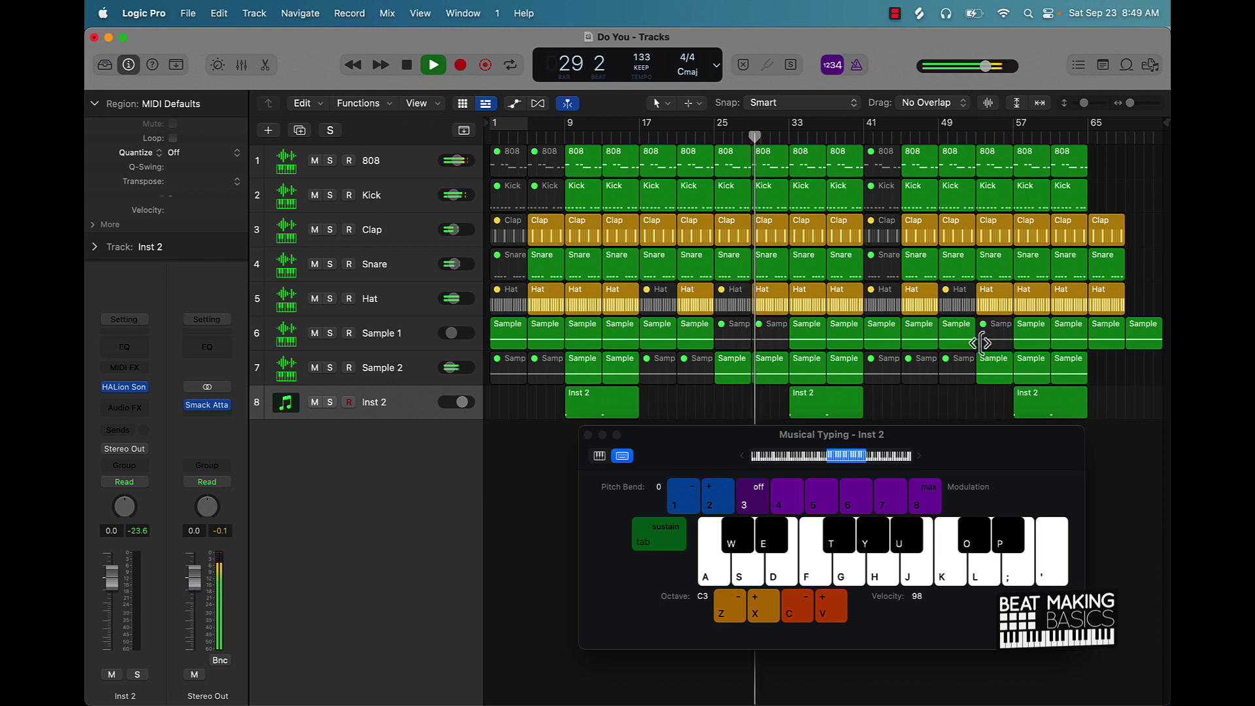
Step: Mute the Sample 2 region and unmute the Sample 1 region in bars 53 to 56
click(1005, 368)
key(ctrl+m)
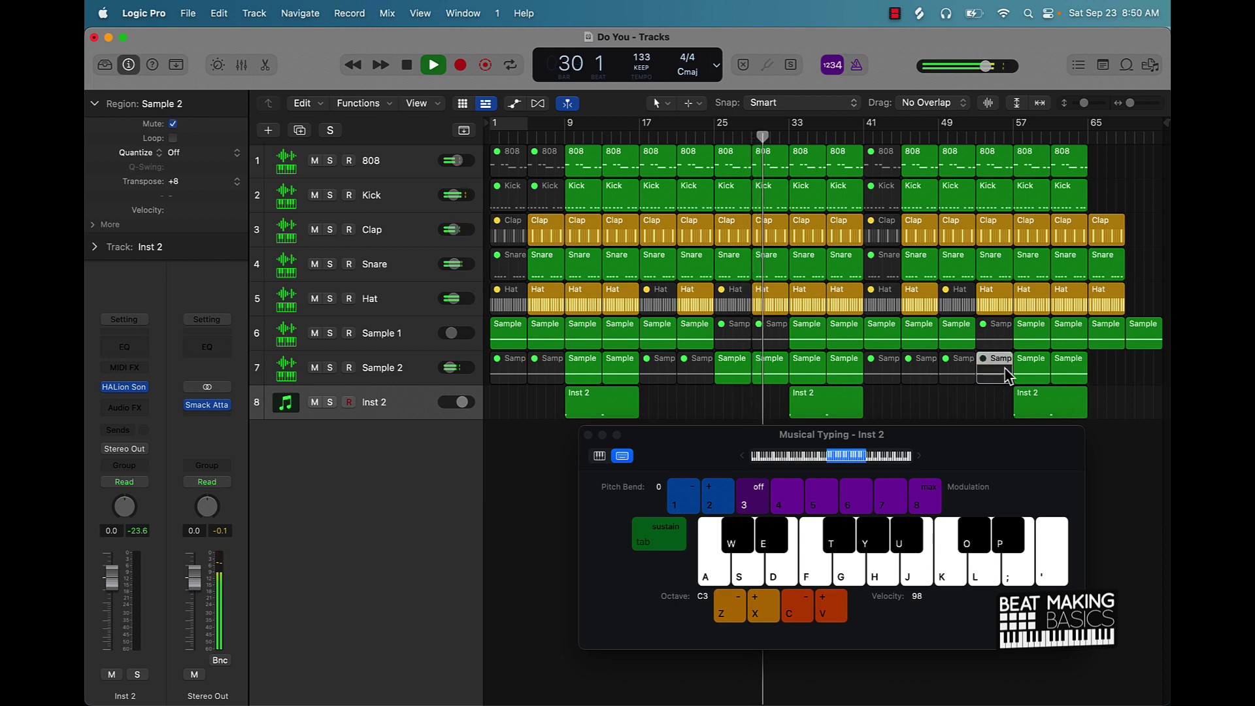
click(994, 335)
key(ctrl+m)
click(940, 401)
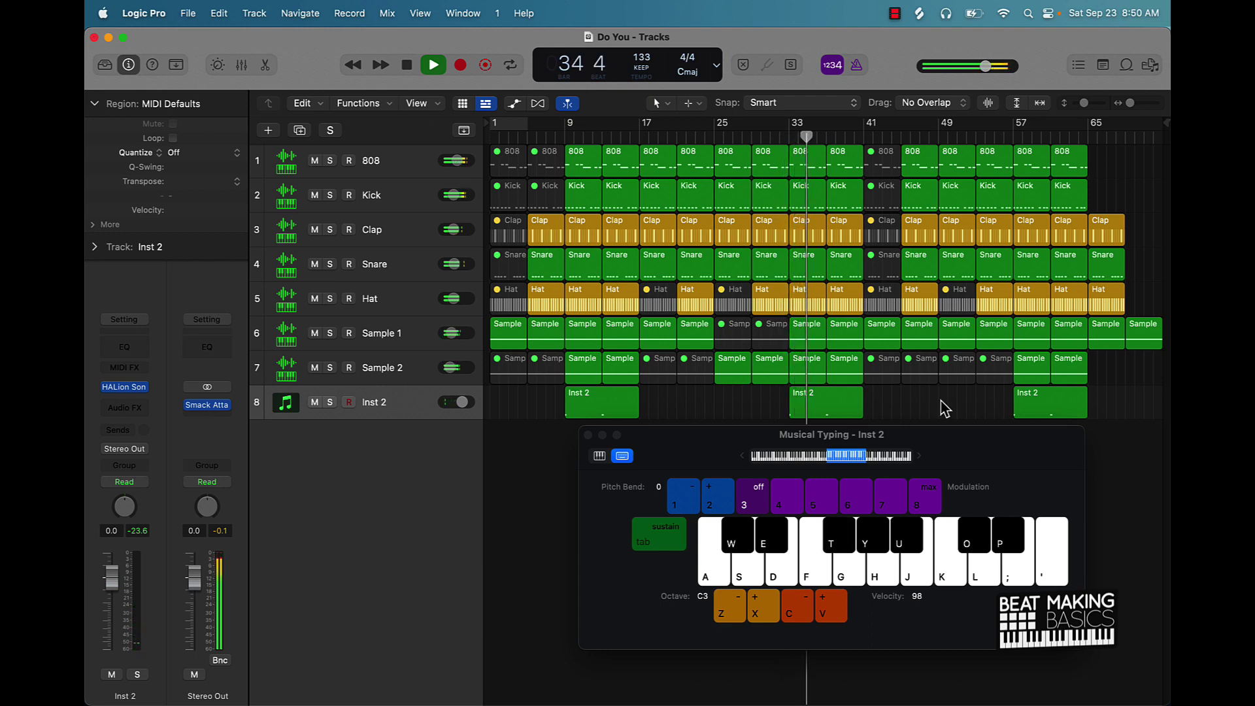
Step: Record a second Colors Free melody on the Inst 2 track from bar 49 with the metronome off, and extend its region through bar 56
key(r)
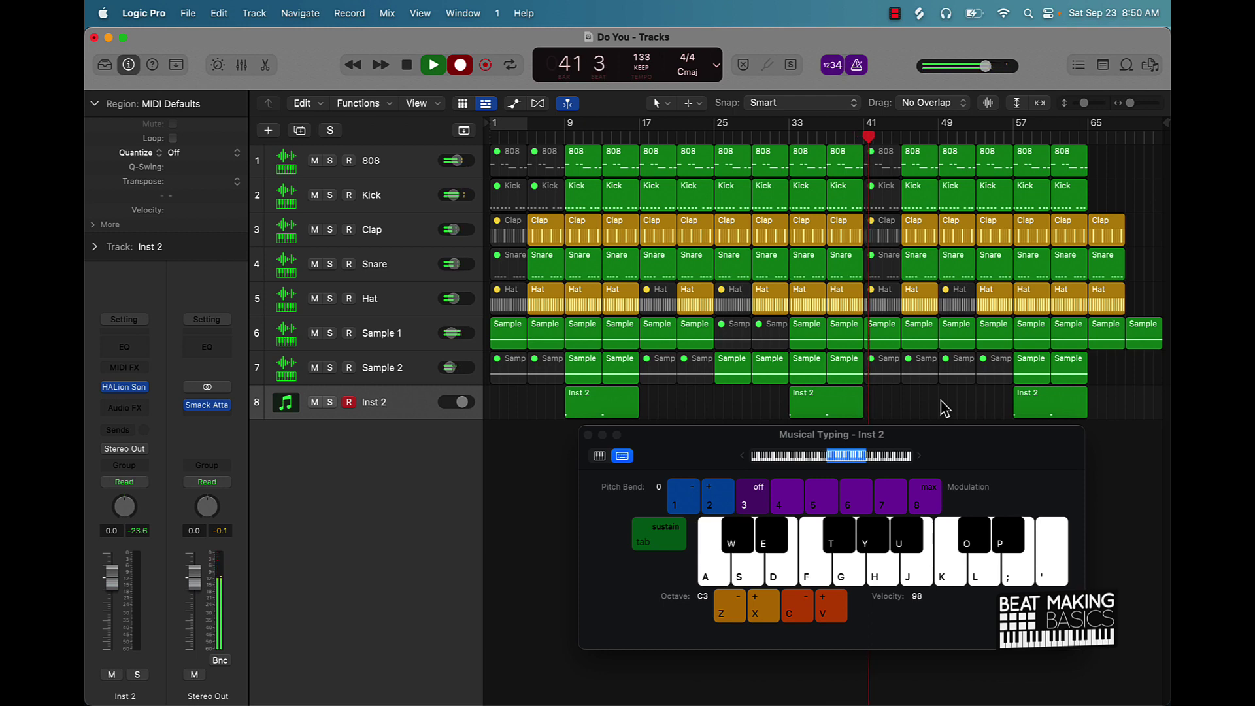
click(859, 71)
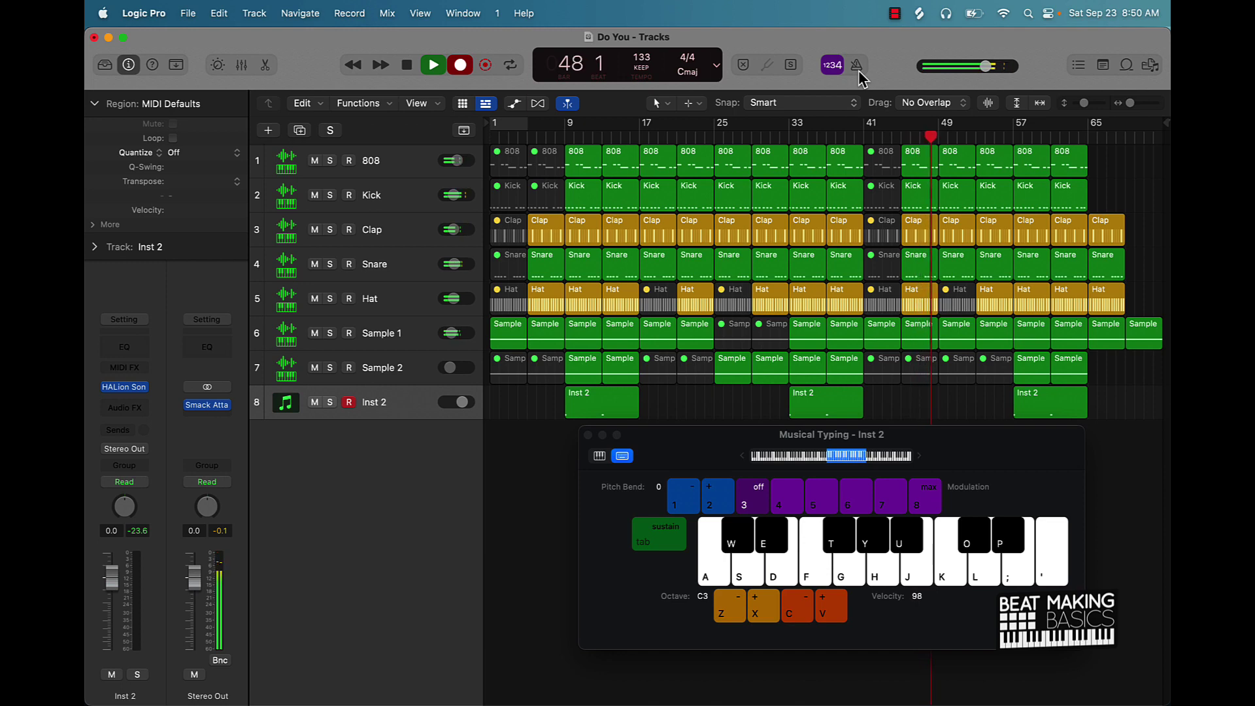
key(t)
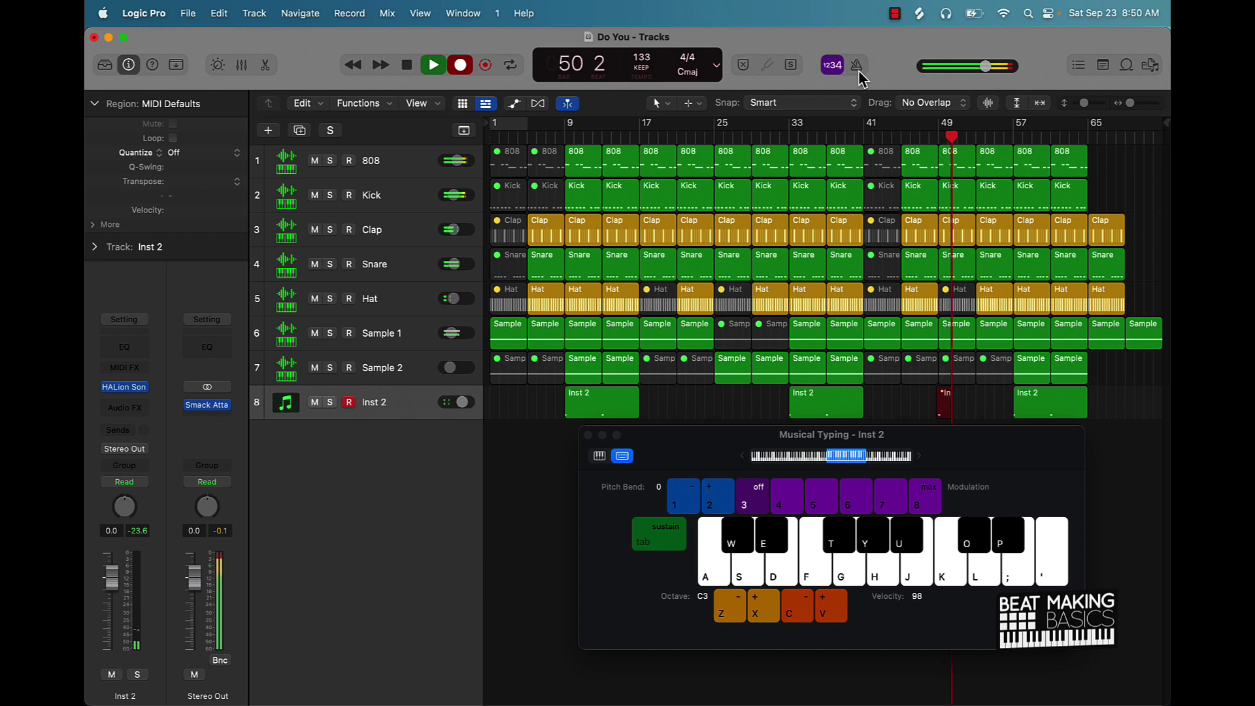
key(o)
key(t)
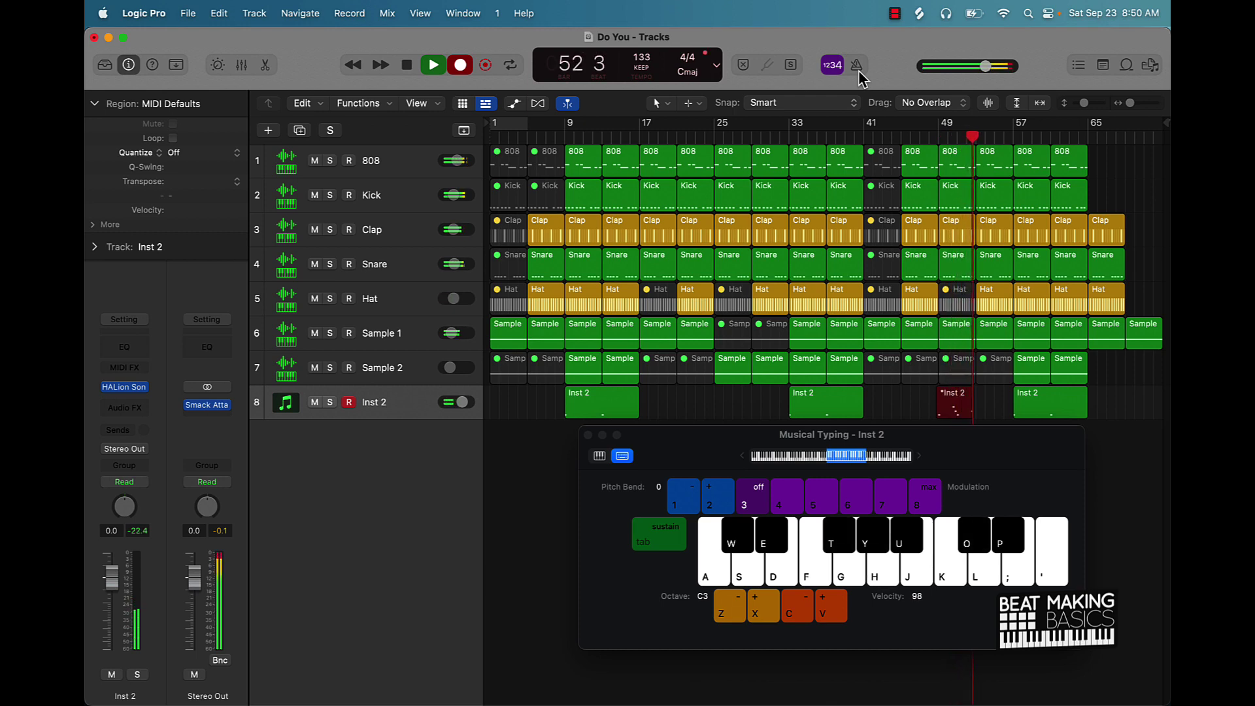
key(t)
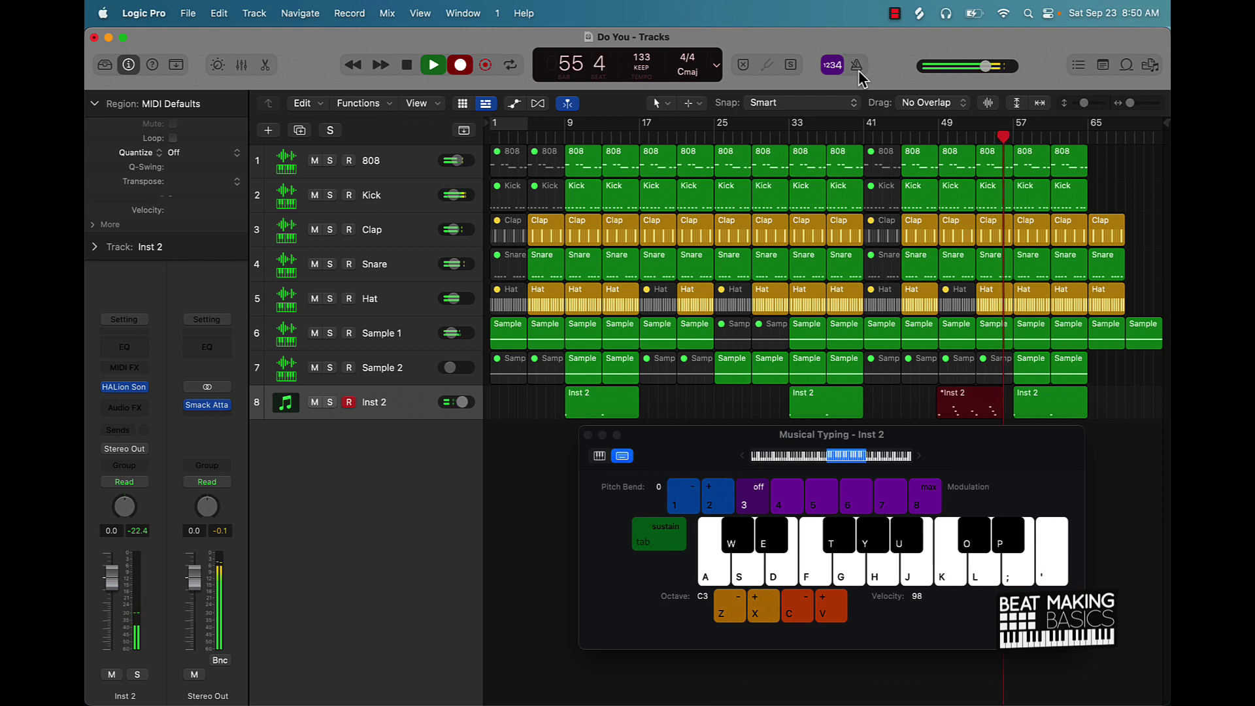
key(t)
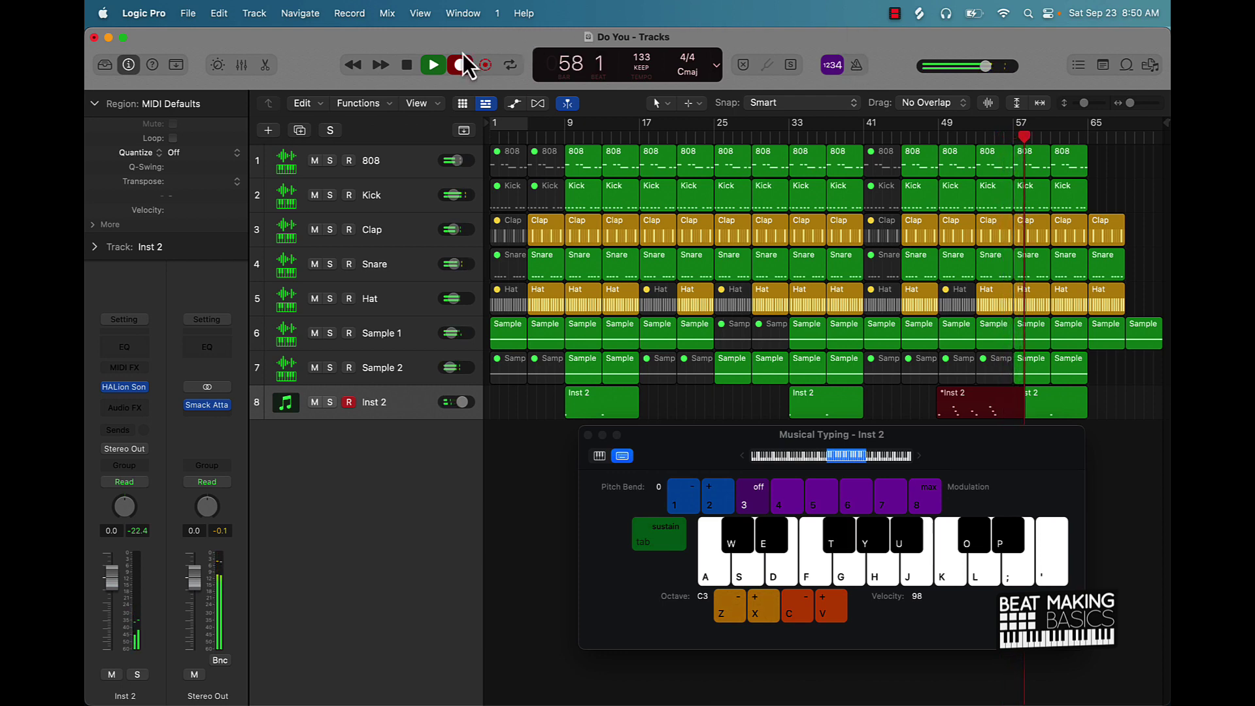
click(434, 66)
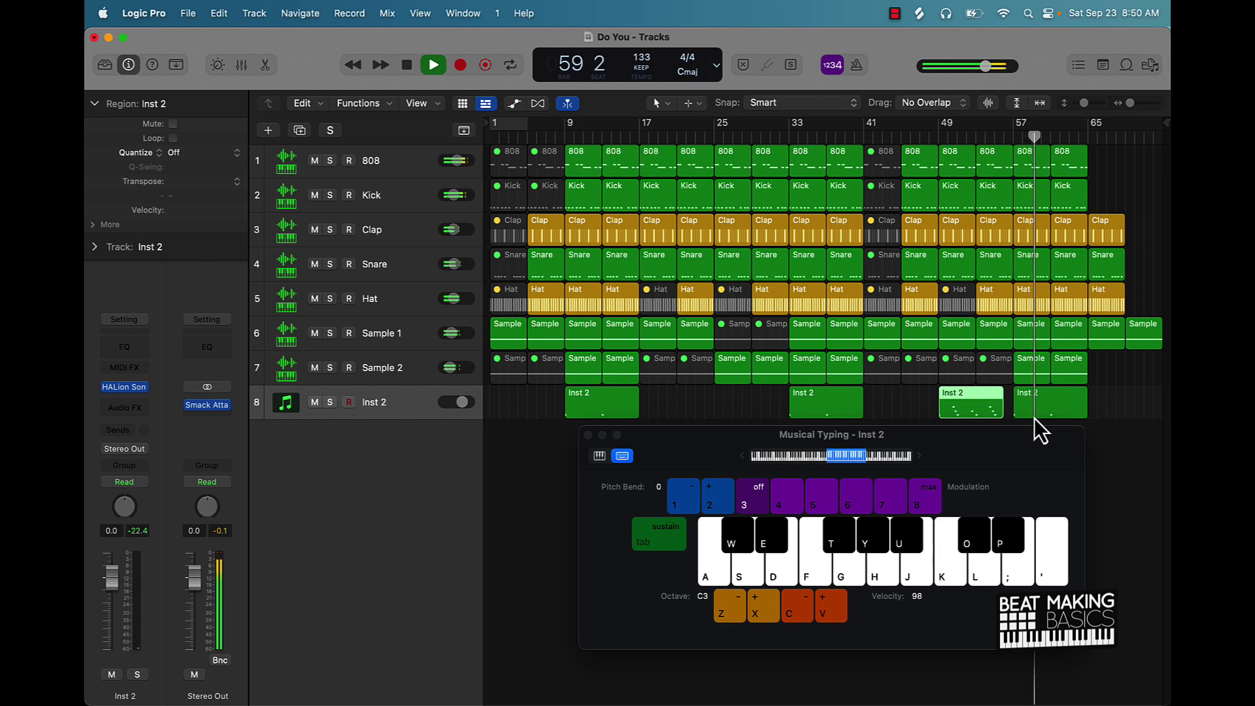
drag(1004, 414, 1012, 415)
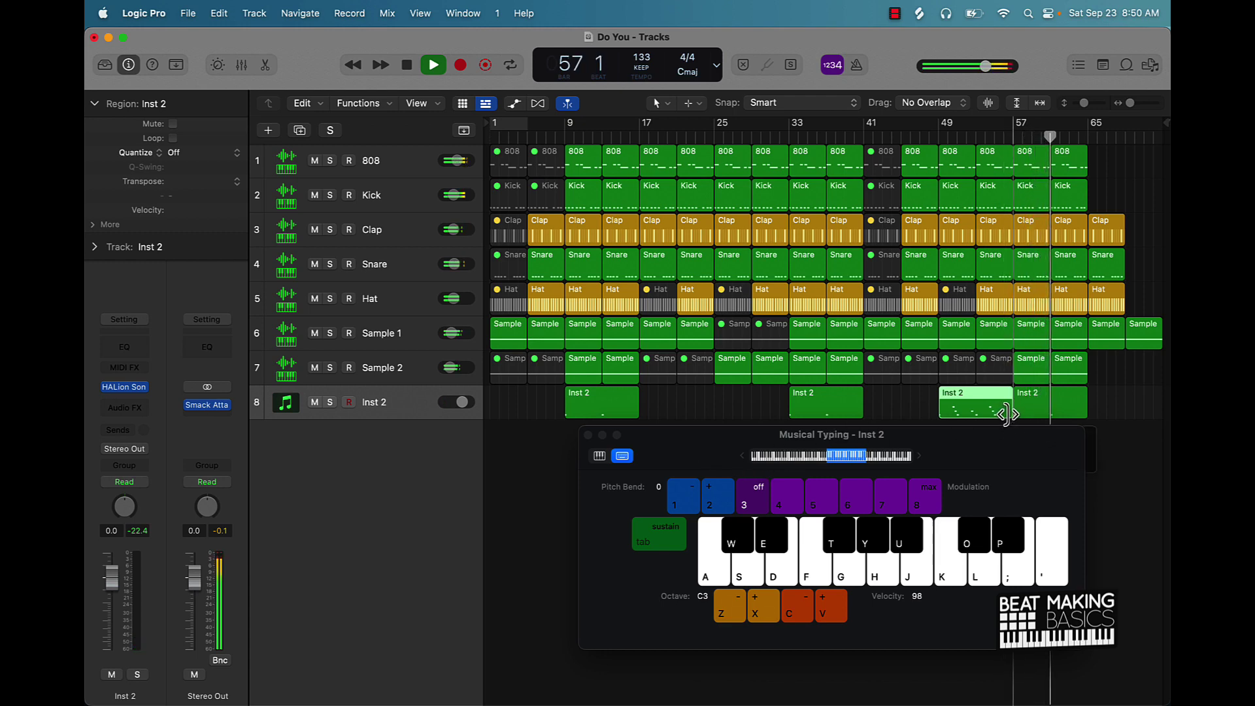
click(904, 405)
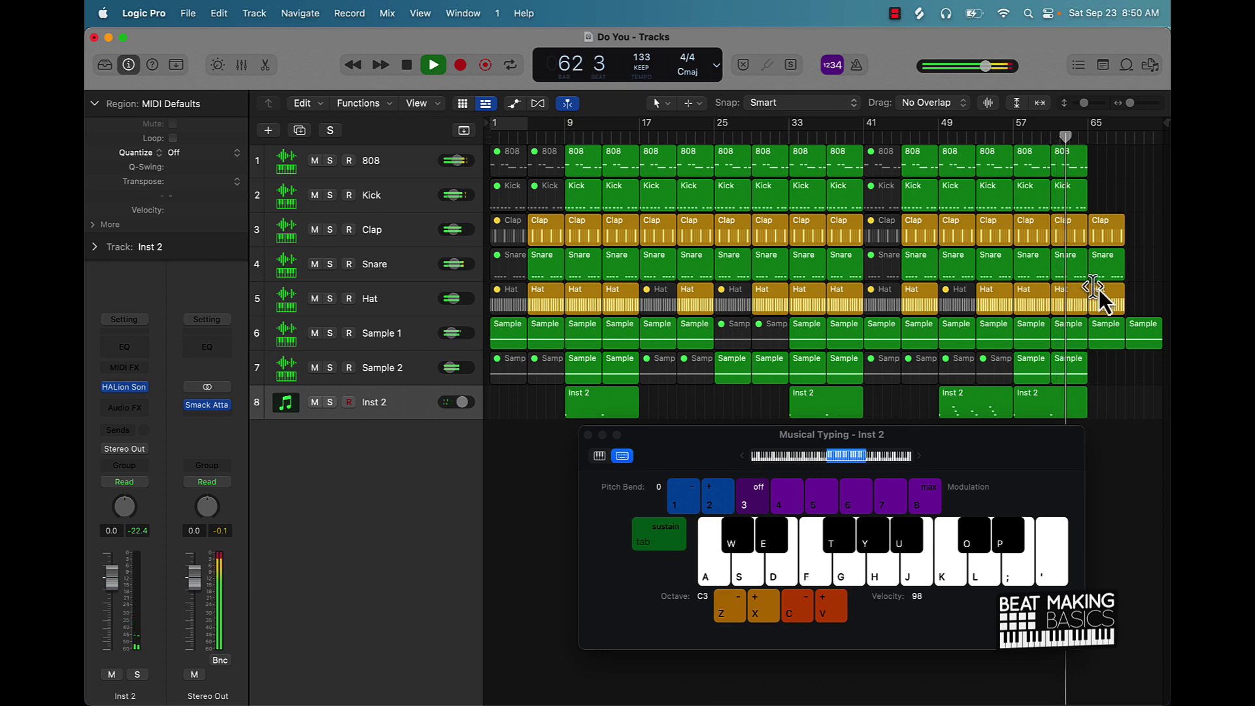
Step: Delete the Clap, Snare and Hat regions in bars 65 to 68
drag(1134, 230, 1113, 294)
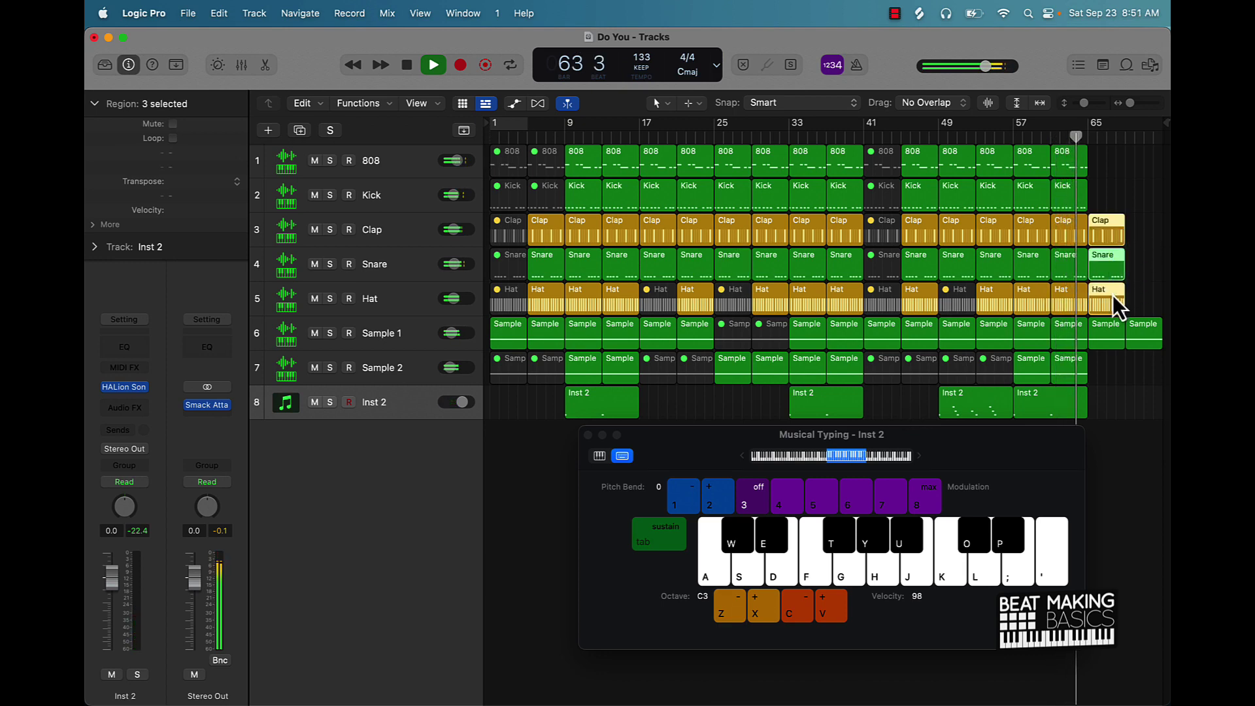
key(ctrl+m)
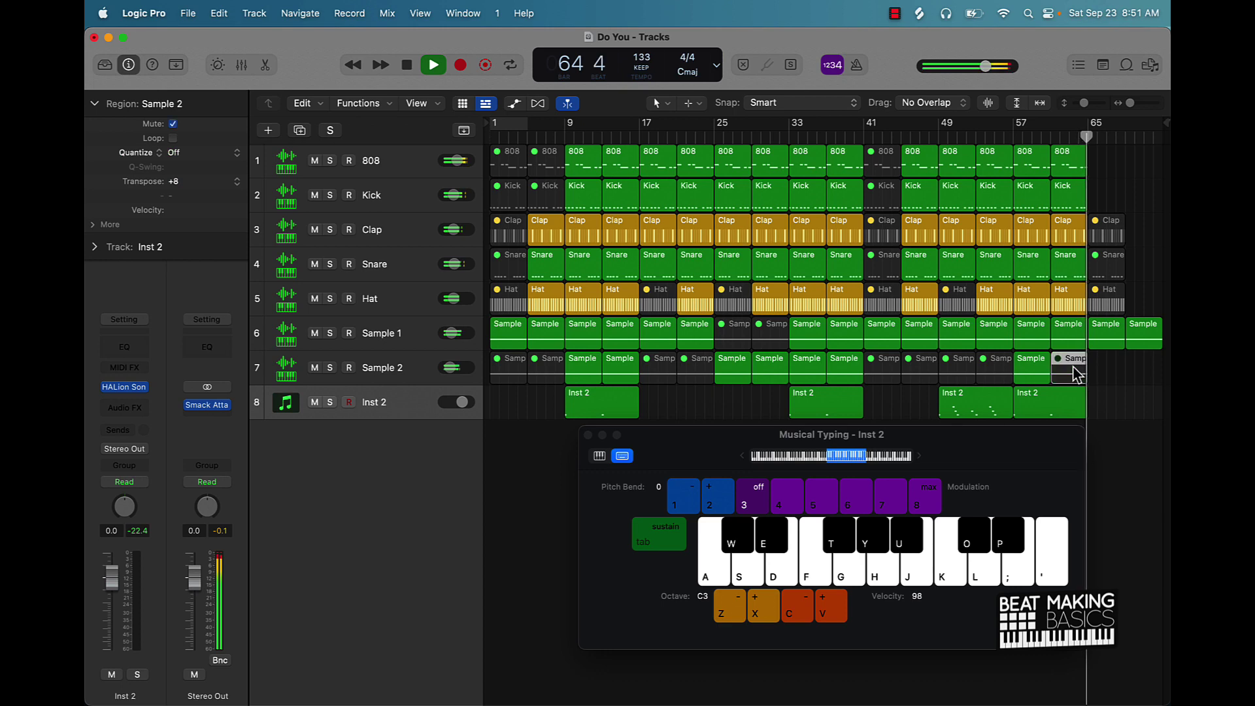
click(1144, 384)
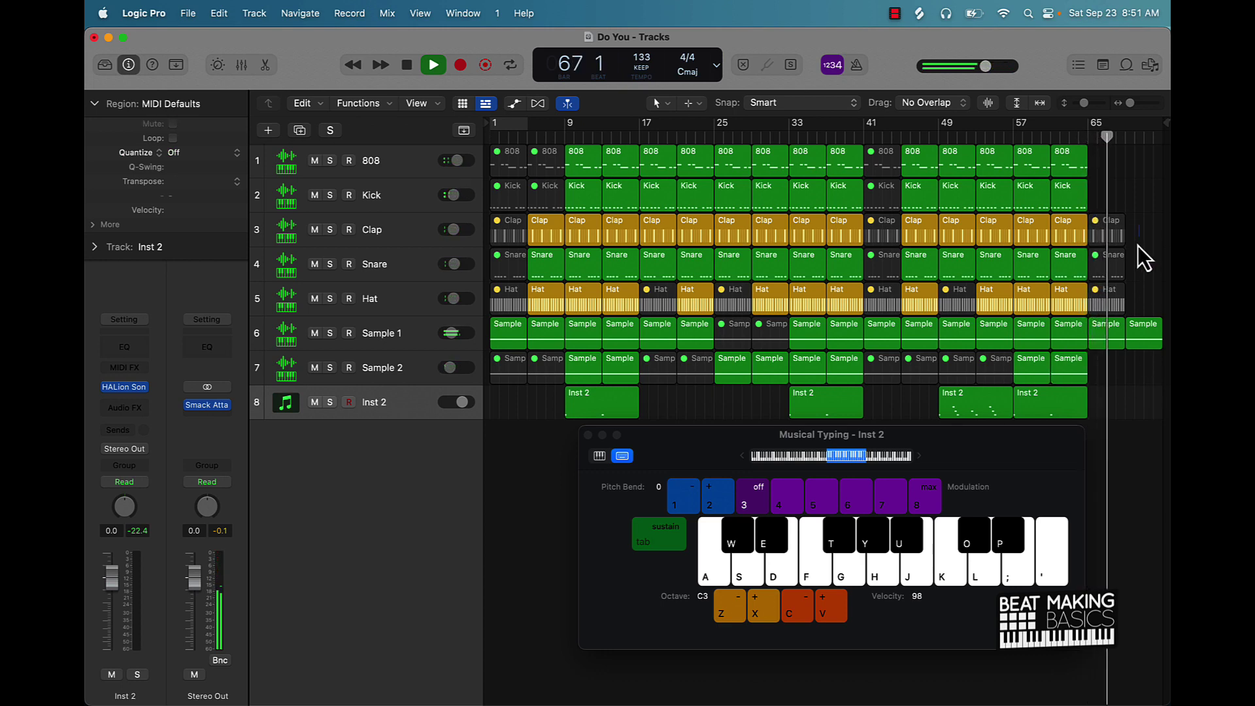
drag(1139, 247, 1109, 298)
key(Delete)
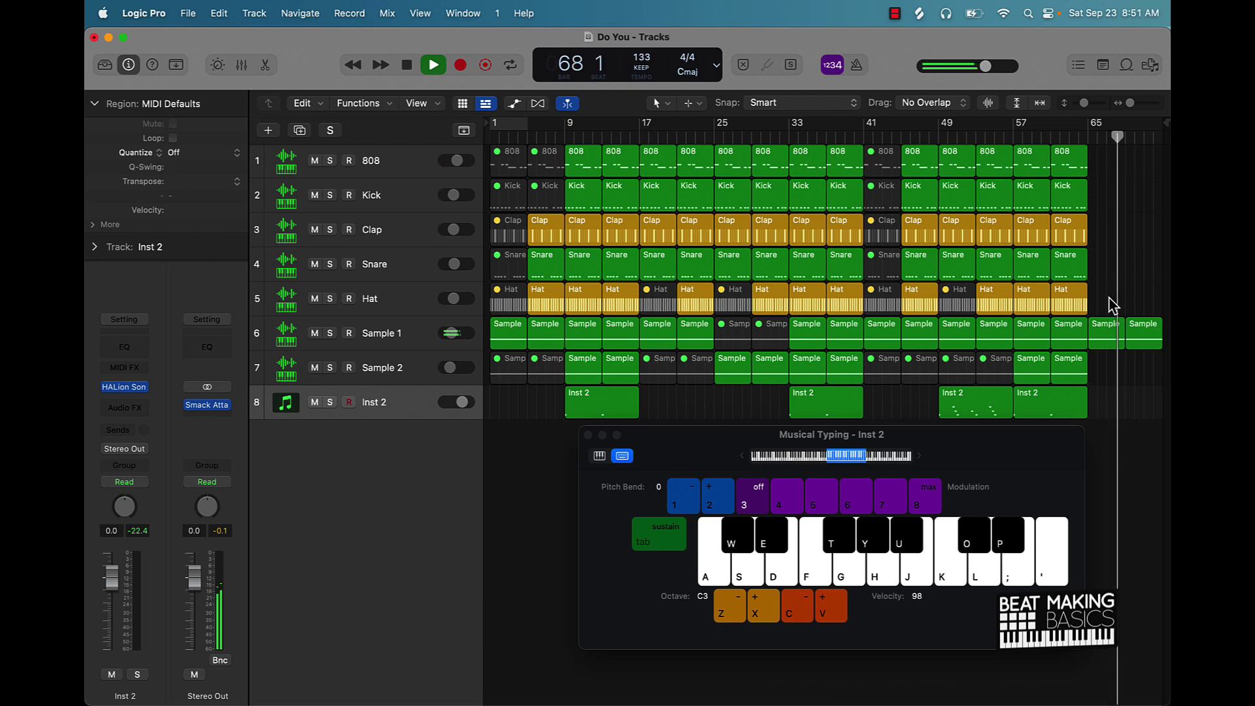
Step: Close the Musical Typing keyboard and rename the Inst 2 track Pad
click(587, 435)
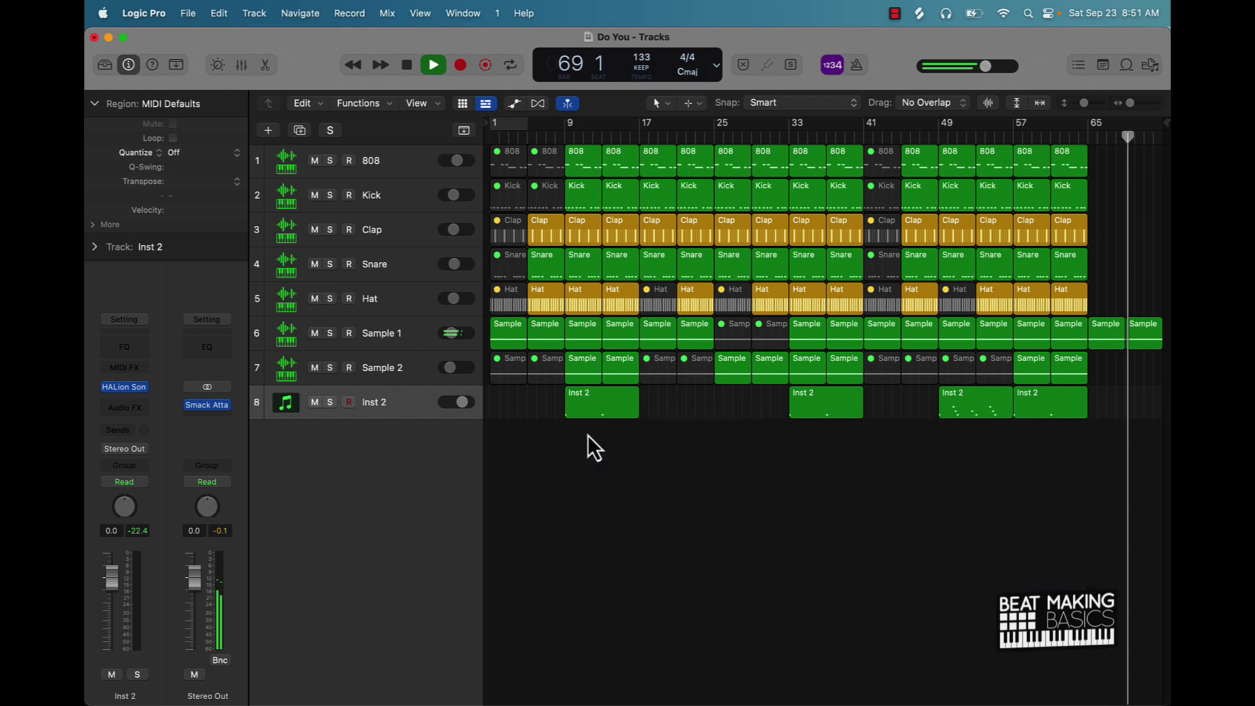
key(space)
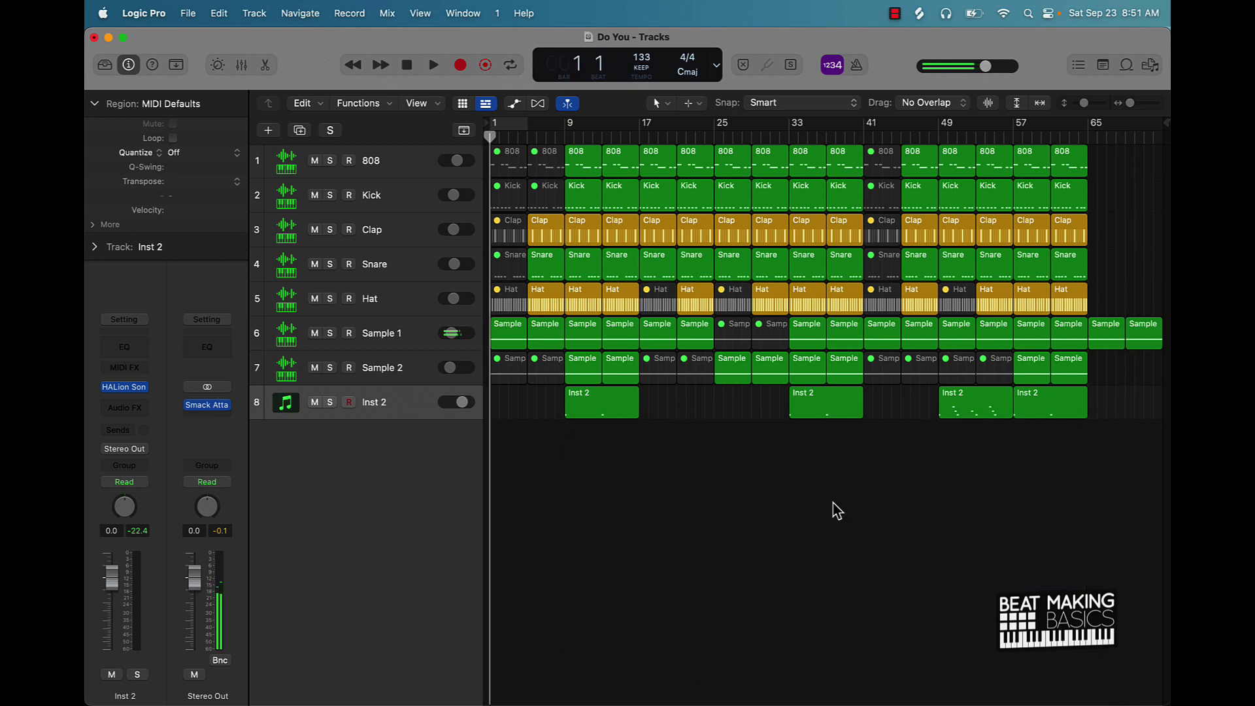
double_click(370, 406)
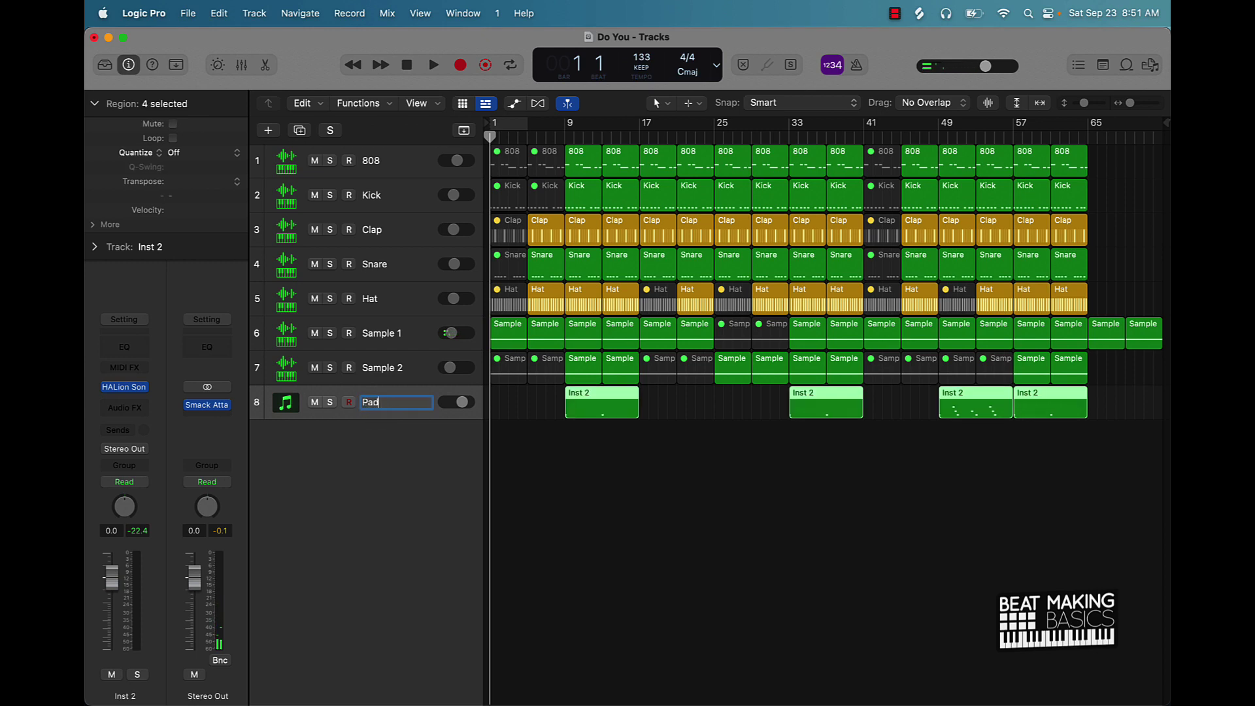
click(589, 466)
key(super+a)
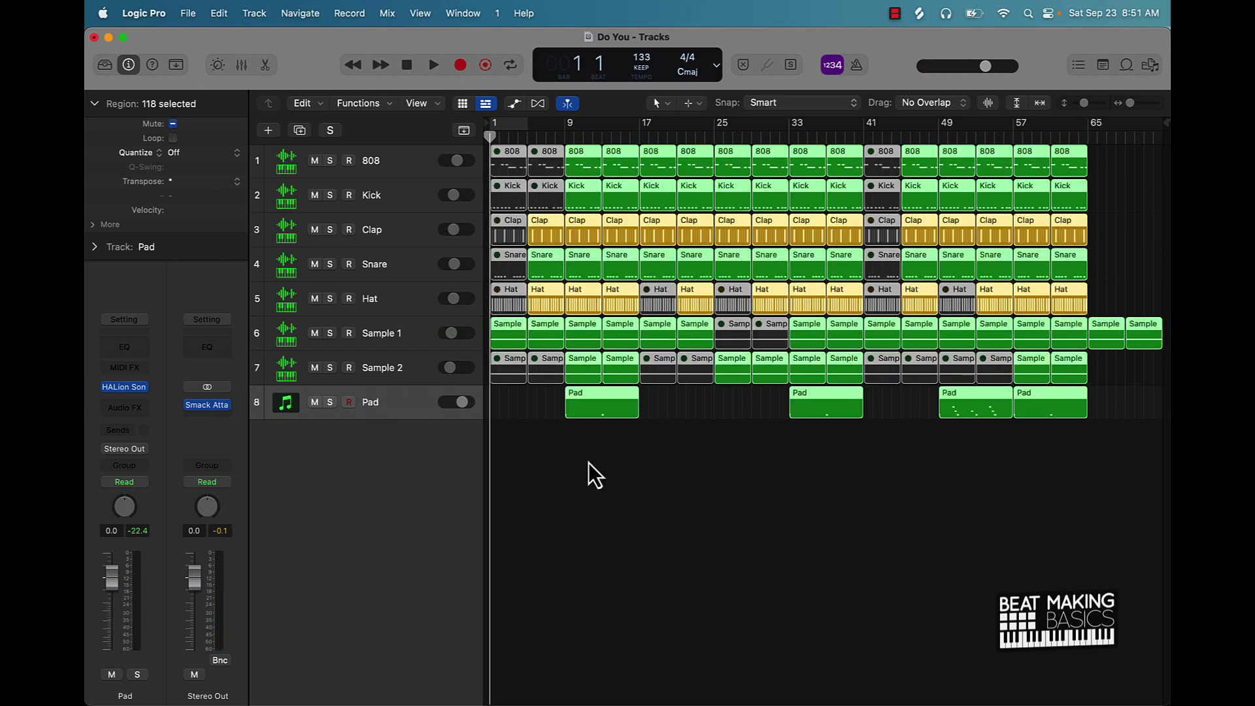
click(589, 465)
Step: Add a stereo Quick Sampler software instrument track and load the Air Rev preset on it
click(266, 132)
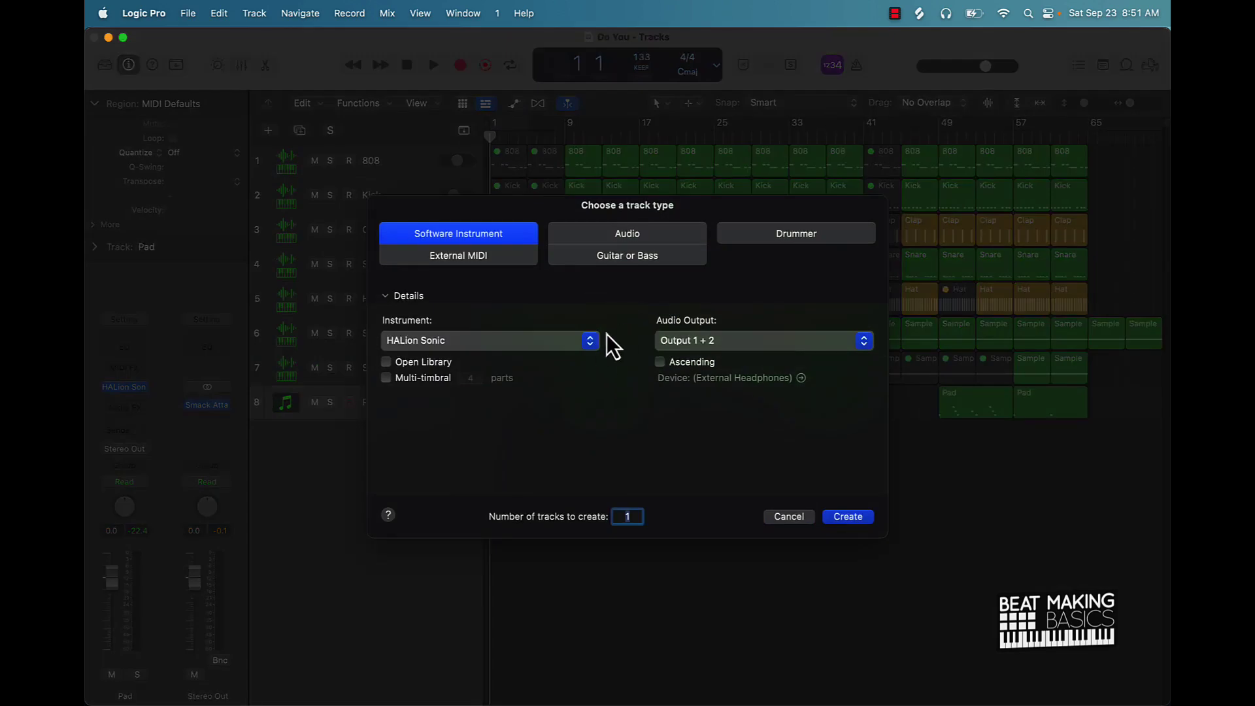
click(592, 341)
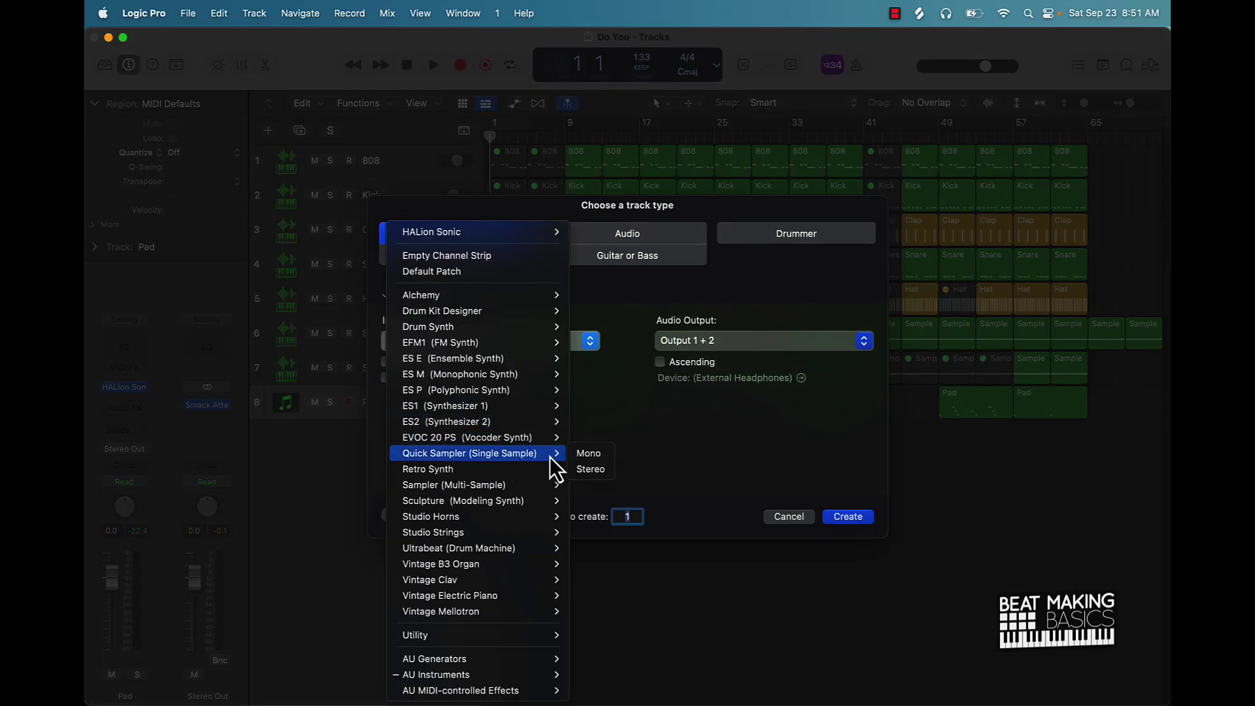
click(594, 472)
click(848, 517)
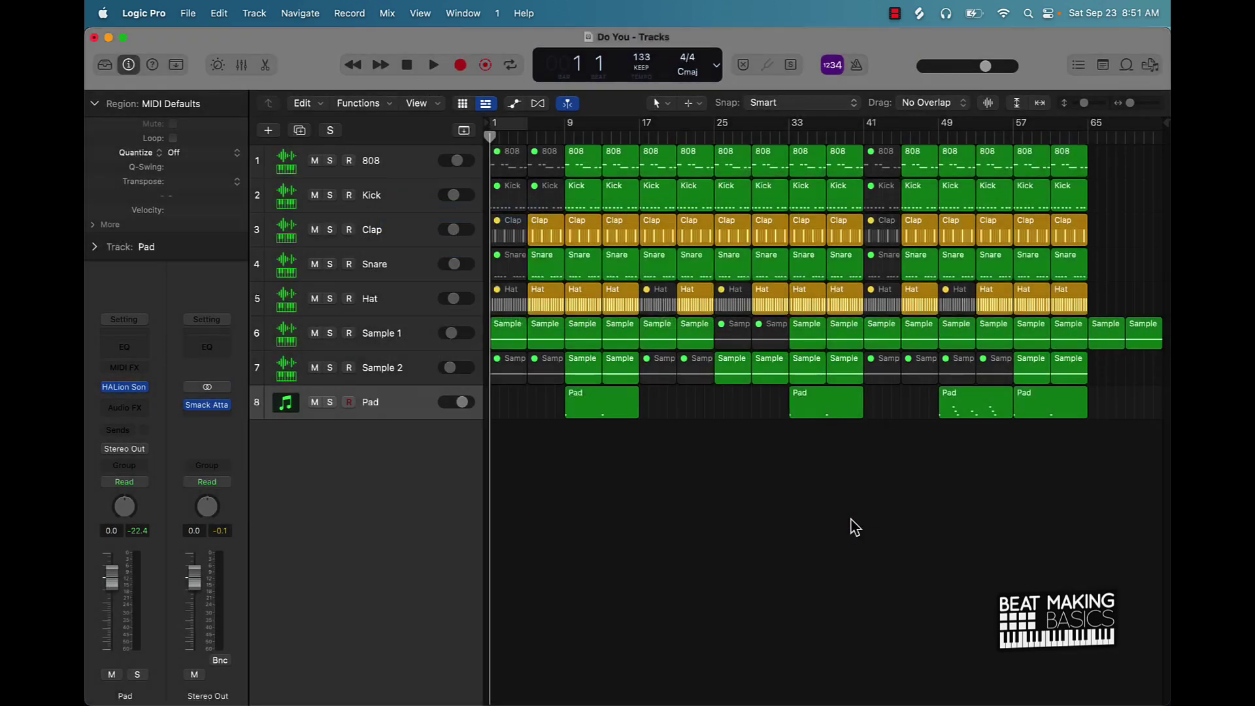
click(542, 235)
scroll(531, 437, down, 5)
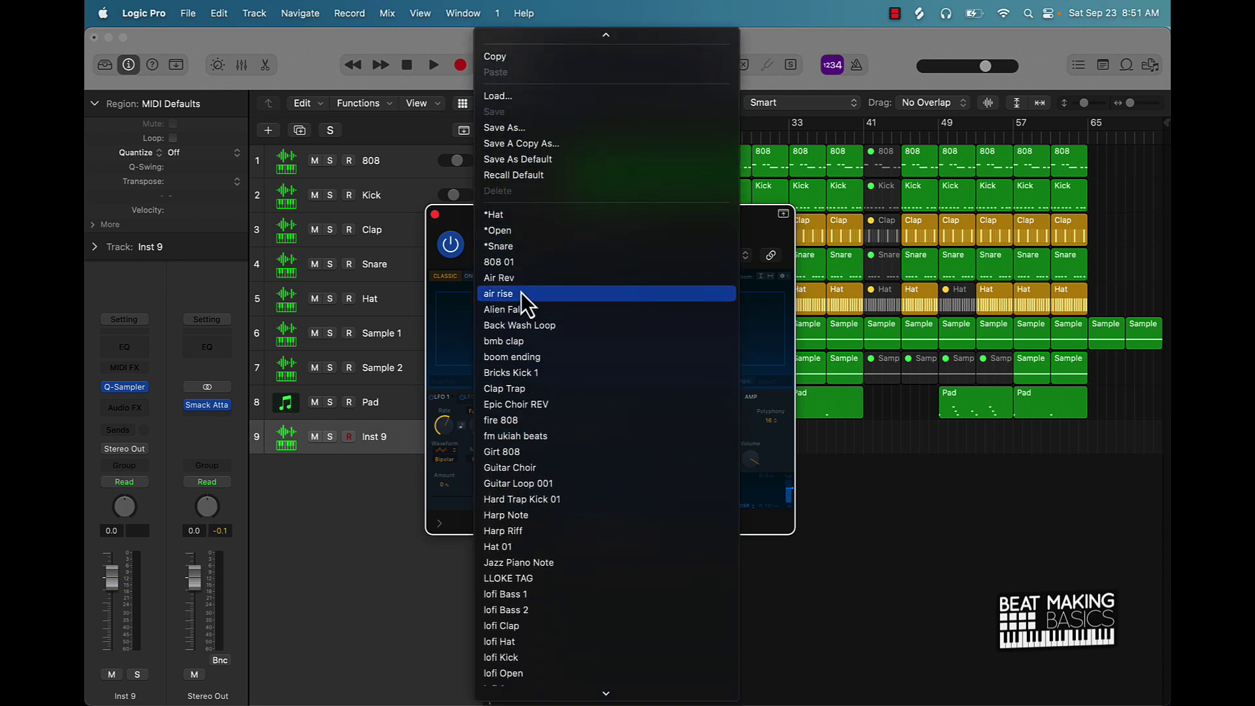
click(521, 279)
click(433, 214)
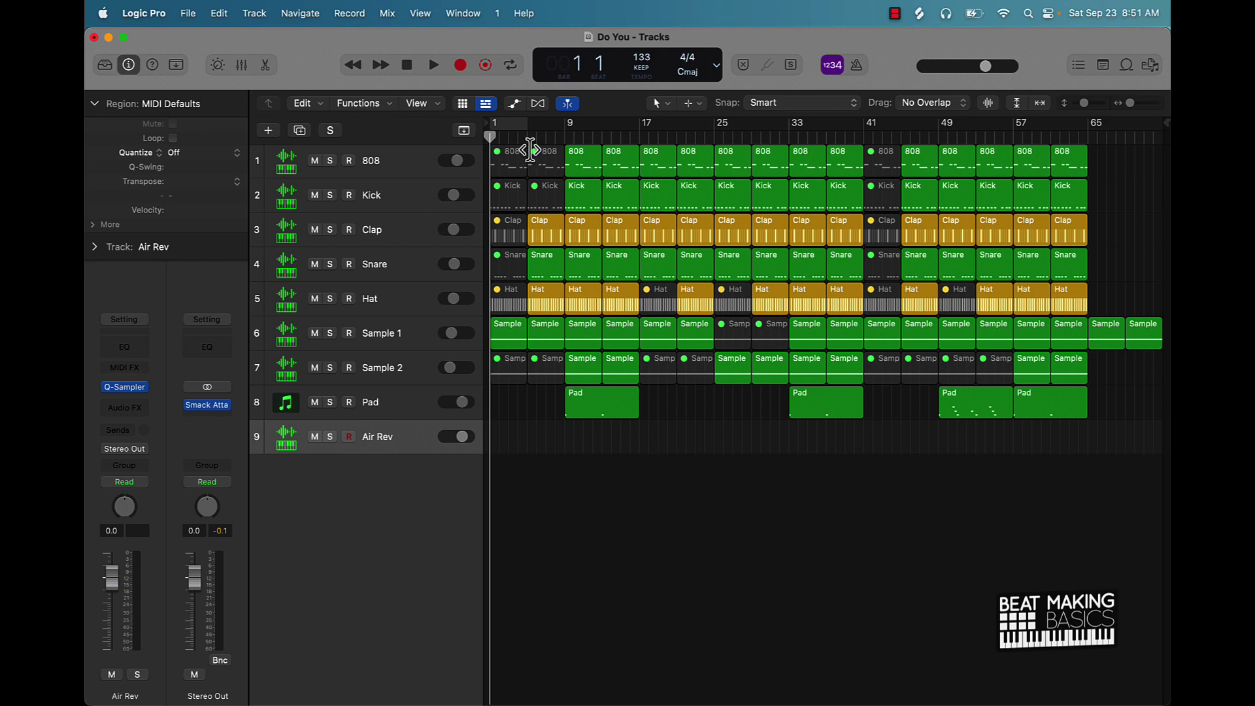
Step: Record one Air Rev note on the new track leading into bar 9, using the Musical Typing keyboard
key(period)
key(period)
key(period)
key(period)
key(r)
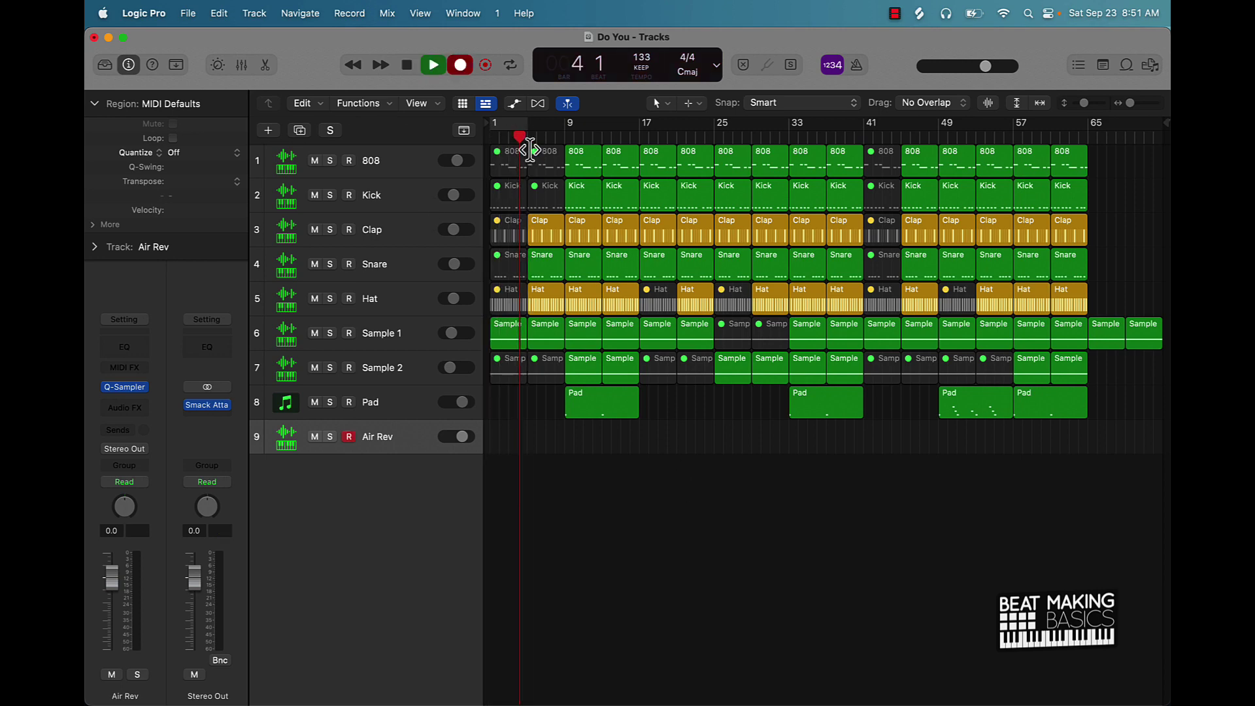
key(super+k)
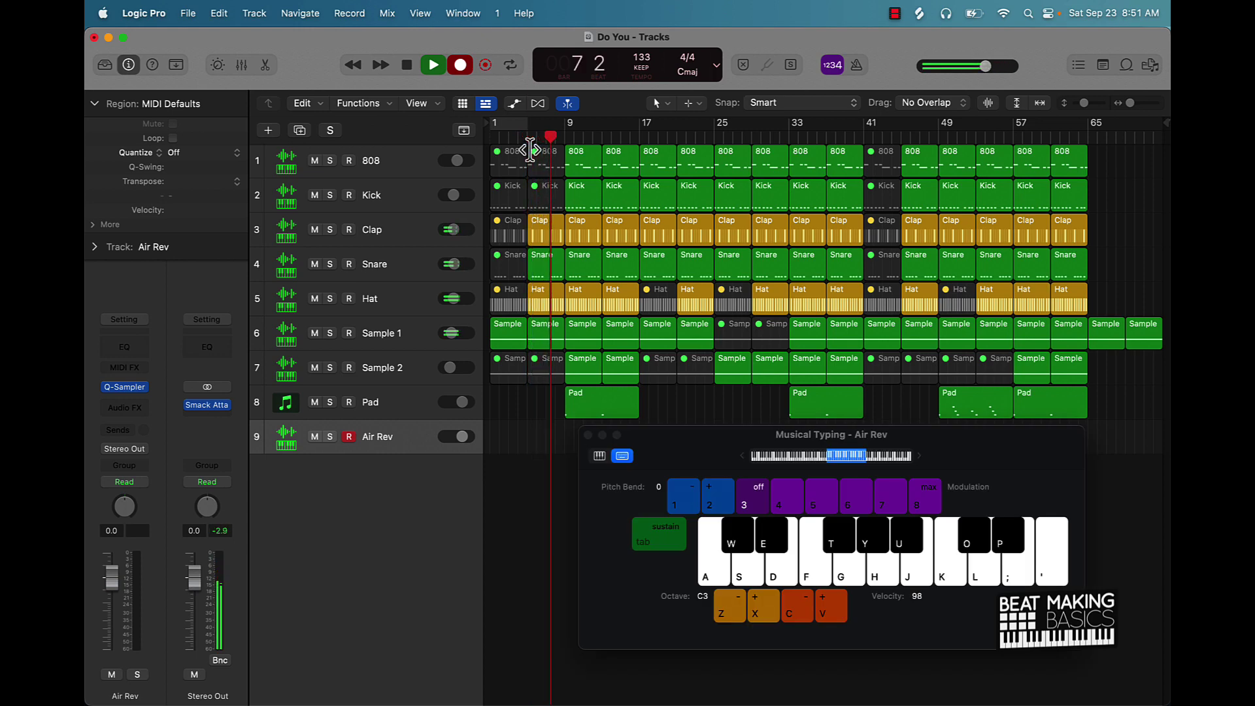
key(k)
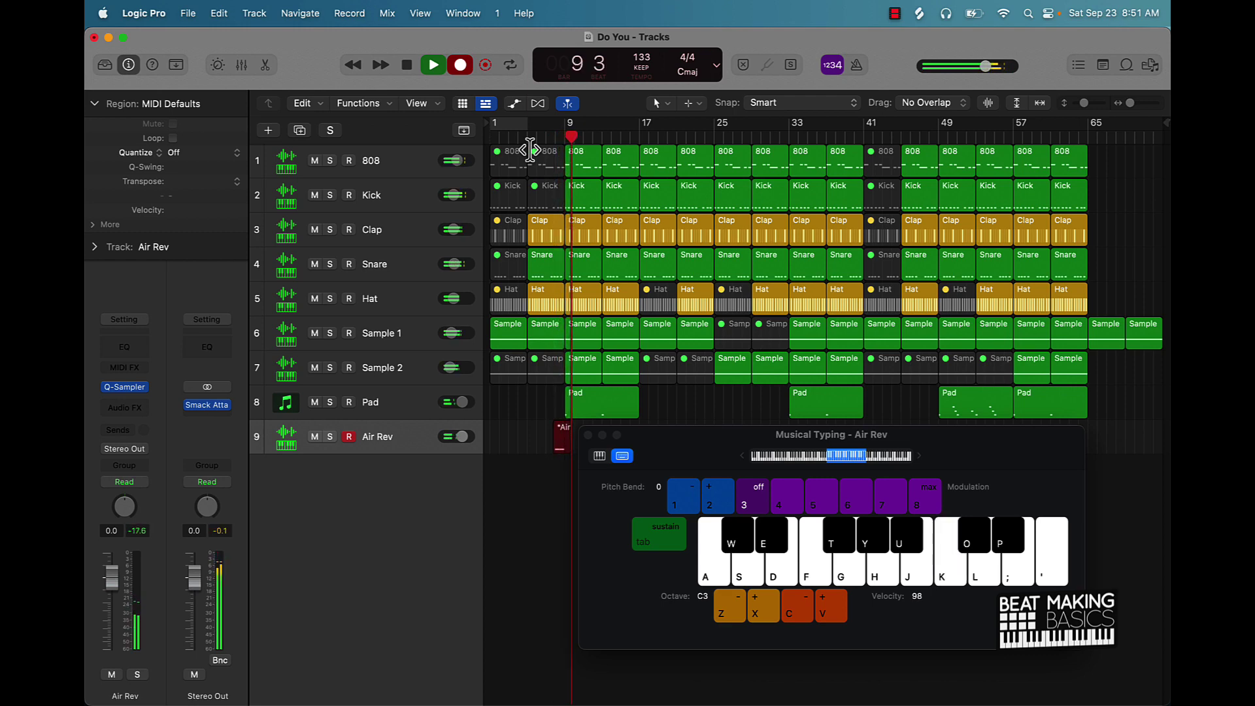
click(589, 435)
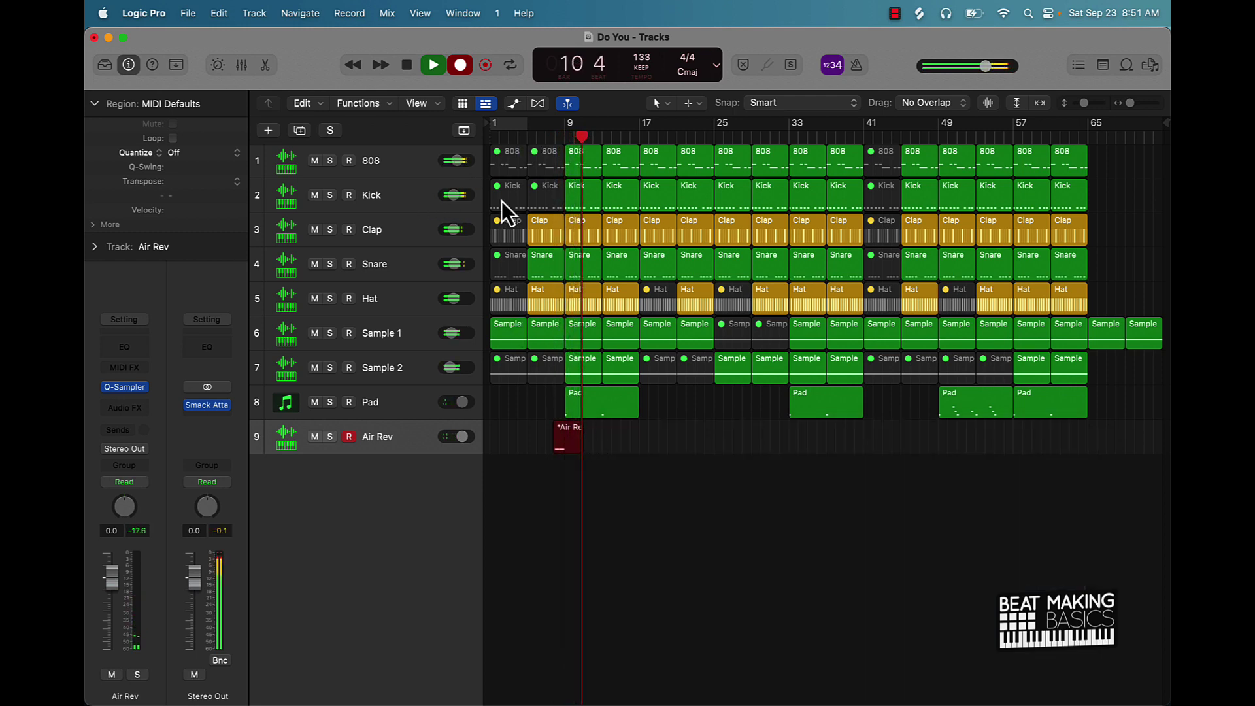
click(460, 64)
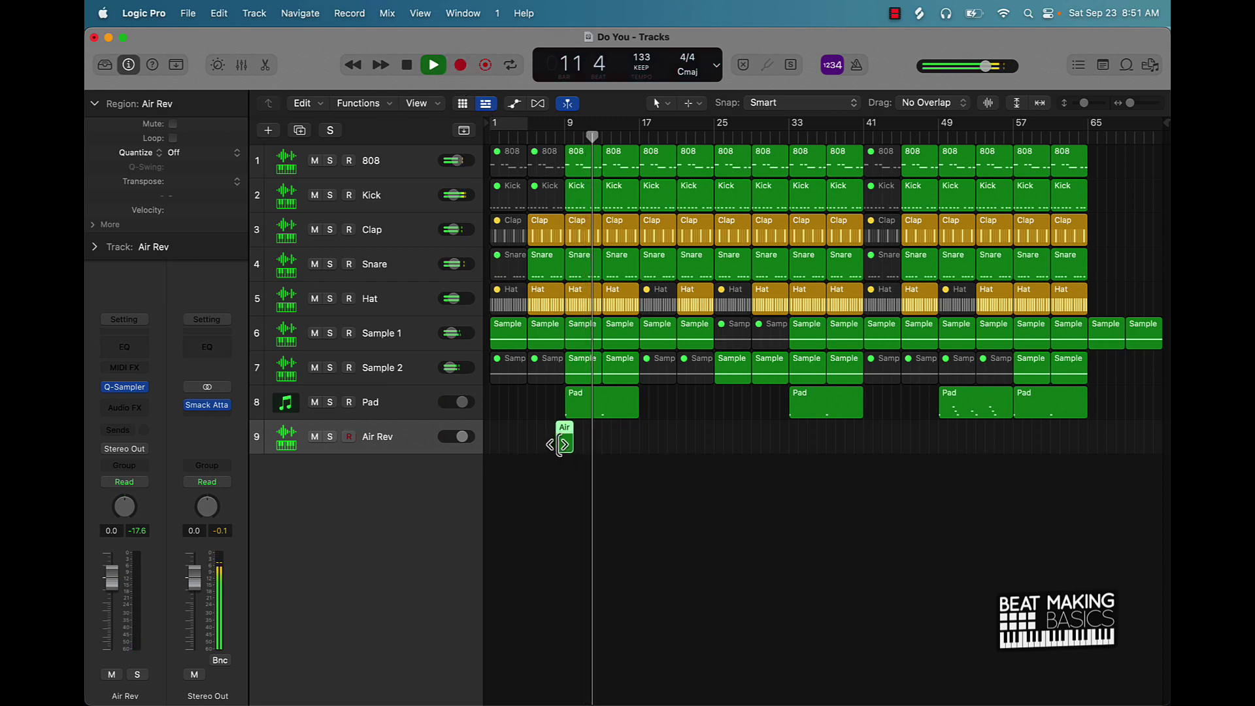
Step: Stop playback and resize the recorded Air Rev region to span bars 1 to 8
drag(556, 442, 491, 442)
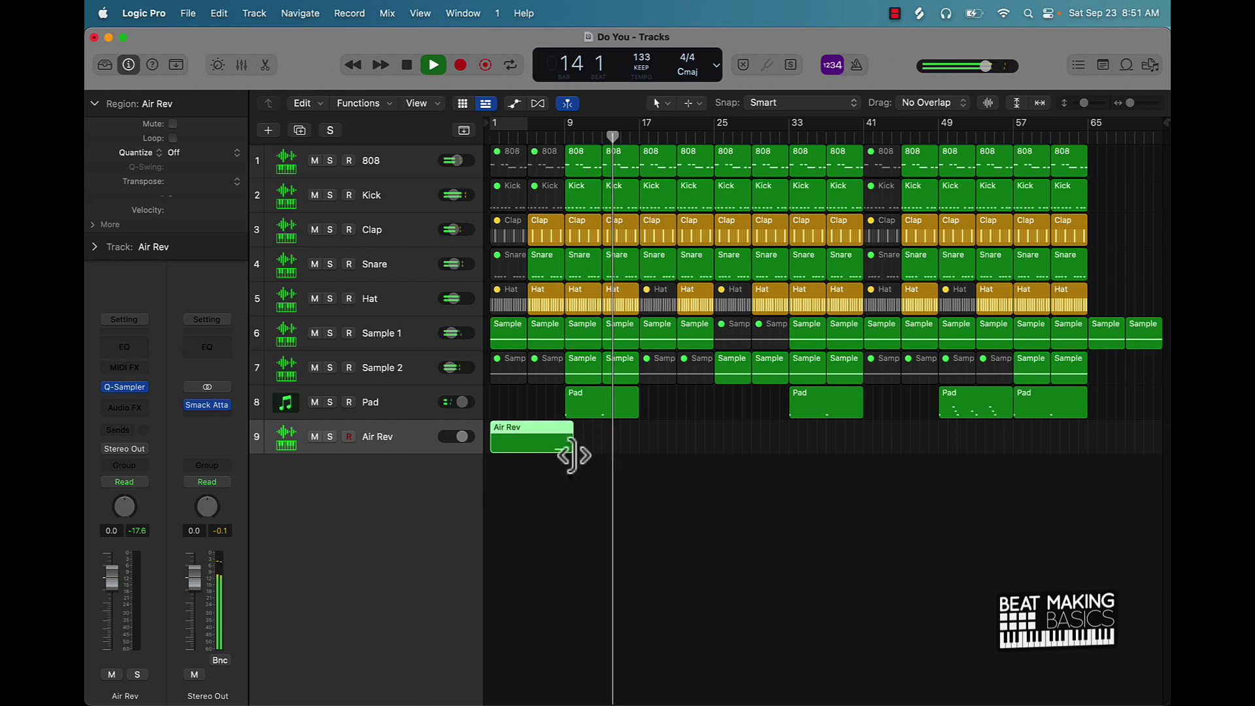
key(space)
drag(570, 451, 561, 452)
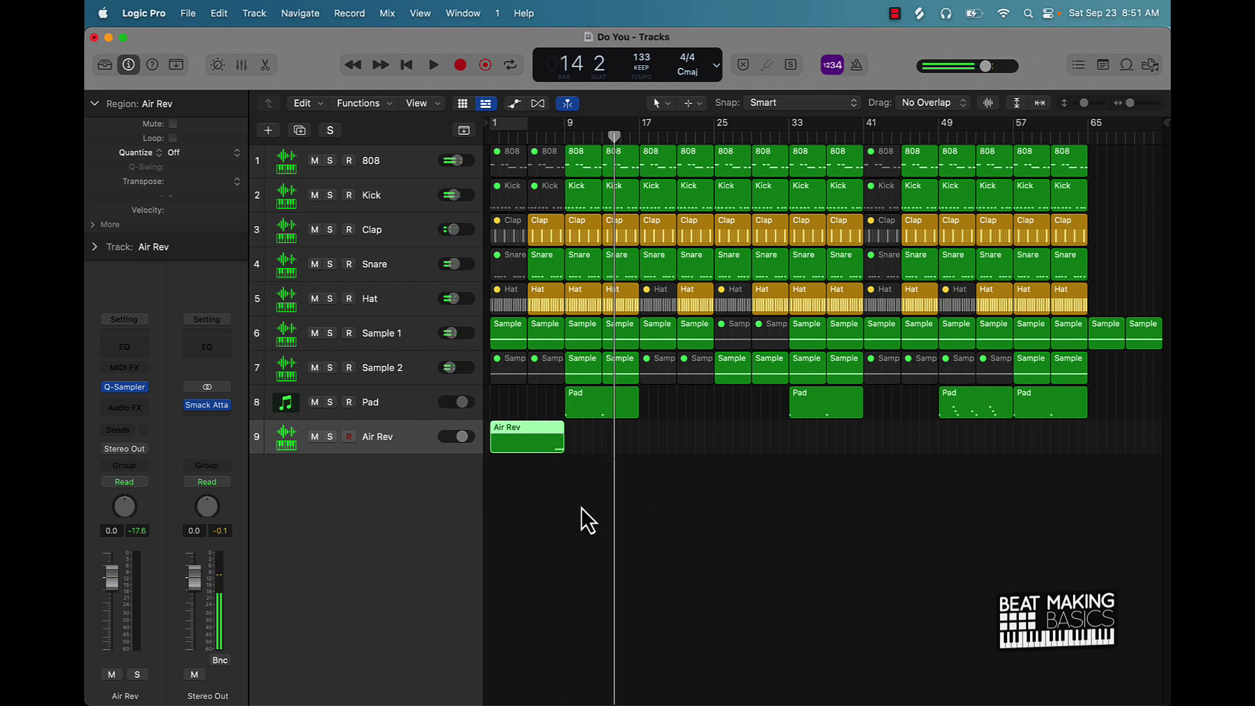
Step: Repeat the eight-bar Air Rev region seven times to fill the track through bar 64
click(521, 436)
key(super+r)
key(super+r)
key(super+r)
key(super+r)
key(super+r)
key(super+r)
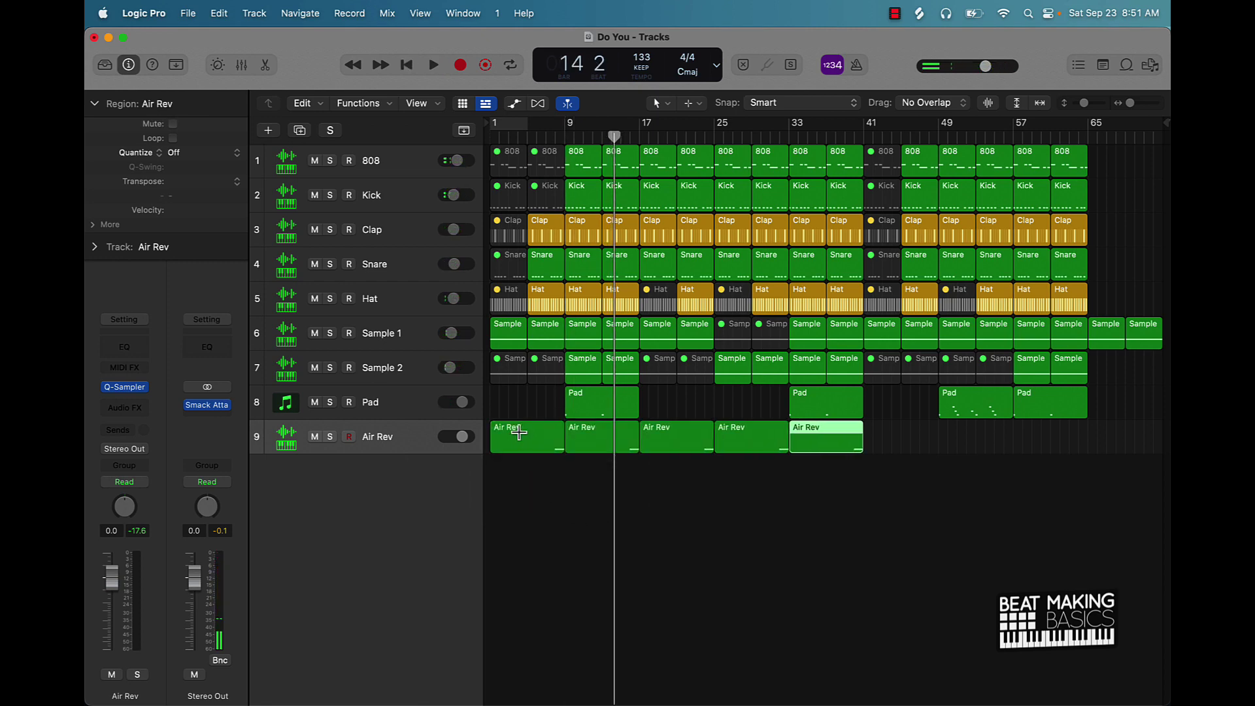
key(super+r)
Step: Play the arrangement from bar 1 and lower the Air Rev track's volume to -4.4 dB
key(Return)
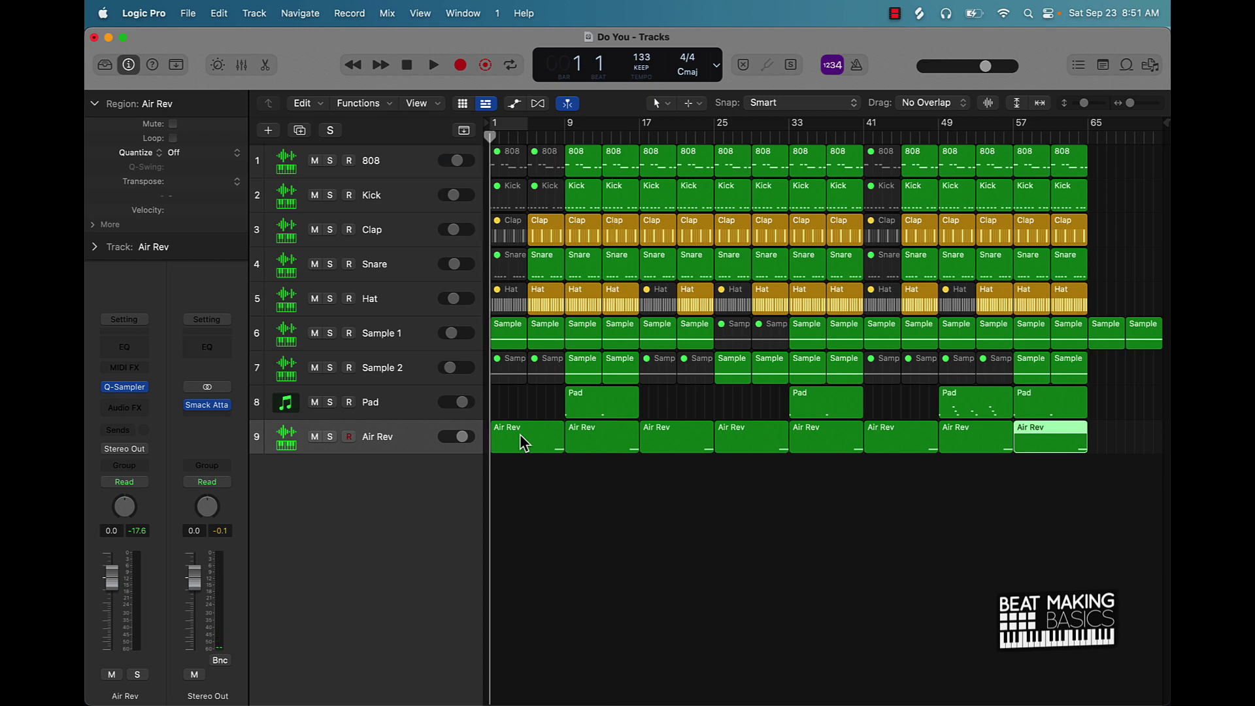
key(space)
drag(462, 436, 457, 436)
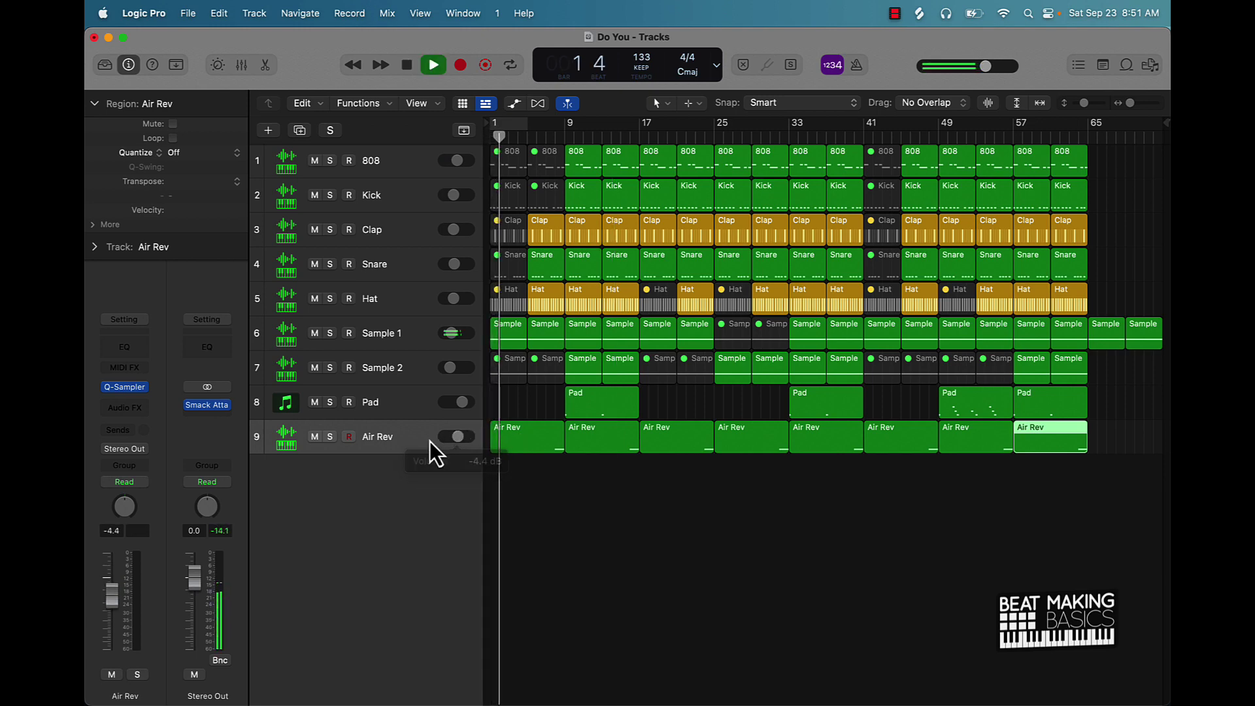
click(405, 449)
double_click(385, 443)
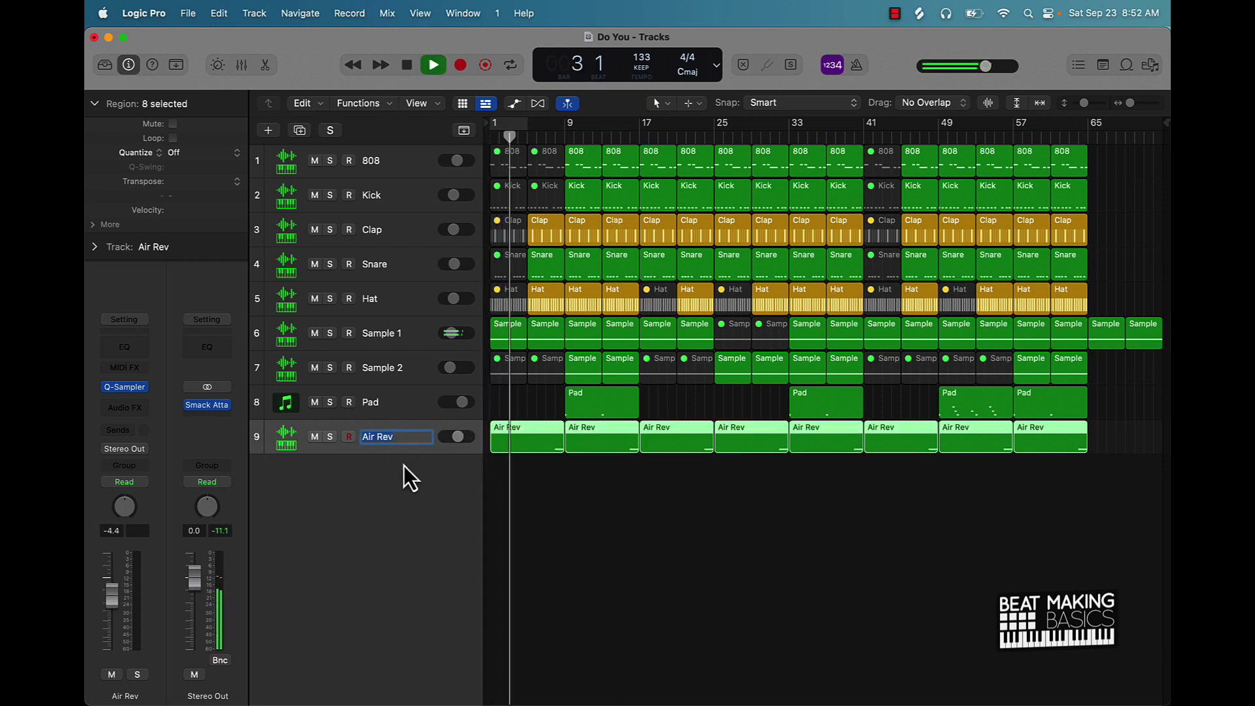
click(404, 466)
Step: Create a Quick Sampler software instrument track and load the Alien Fall preset
click(268, 131)
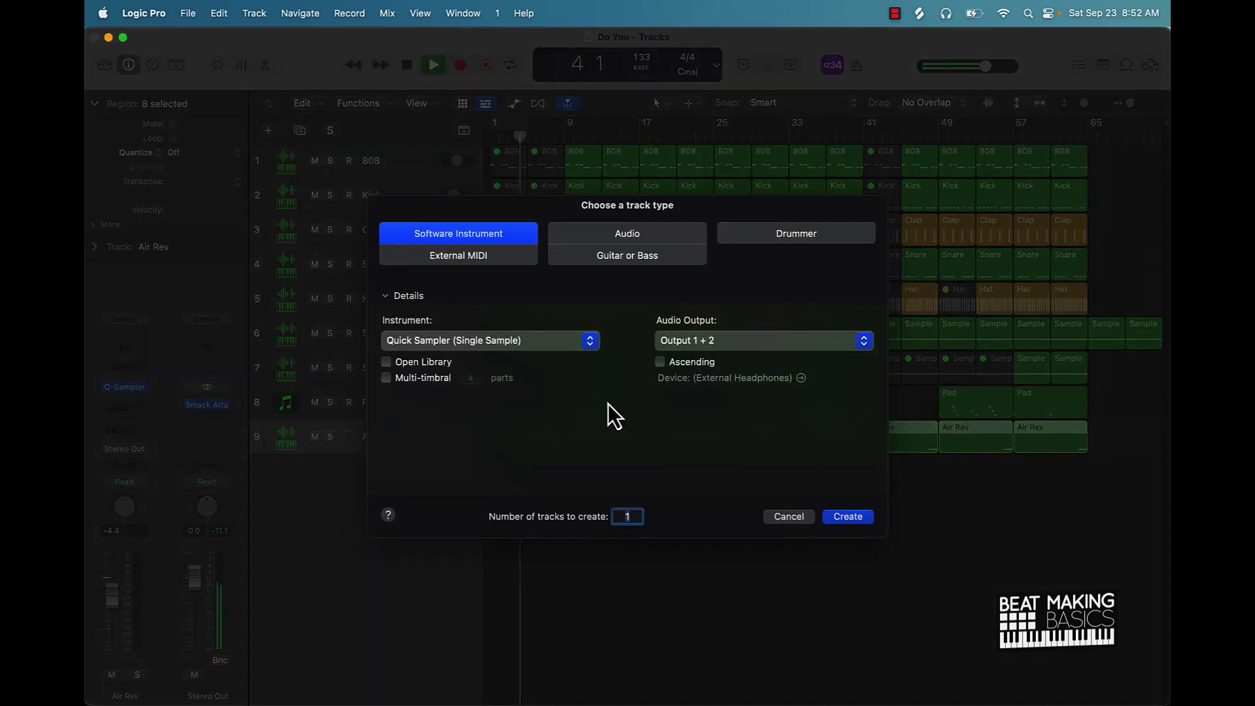
click(848, 516)
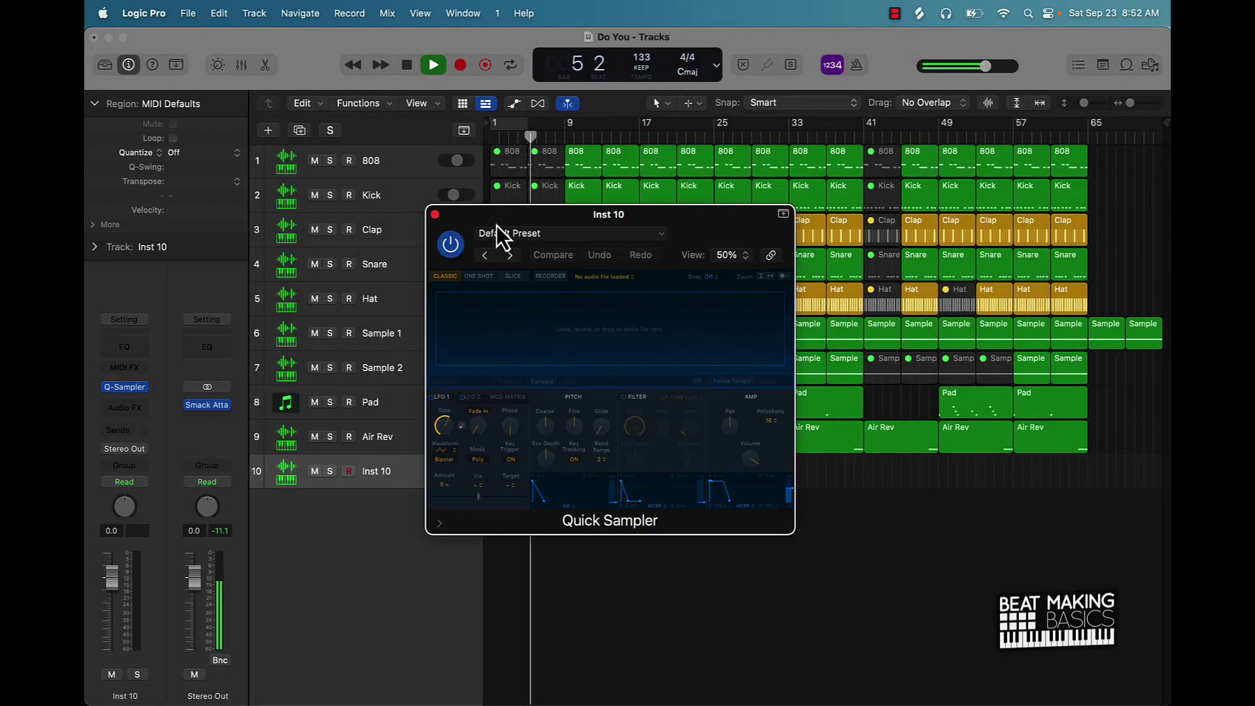
click(496, 233)
scroll(513, 327, up, 5)
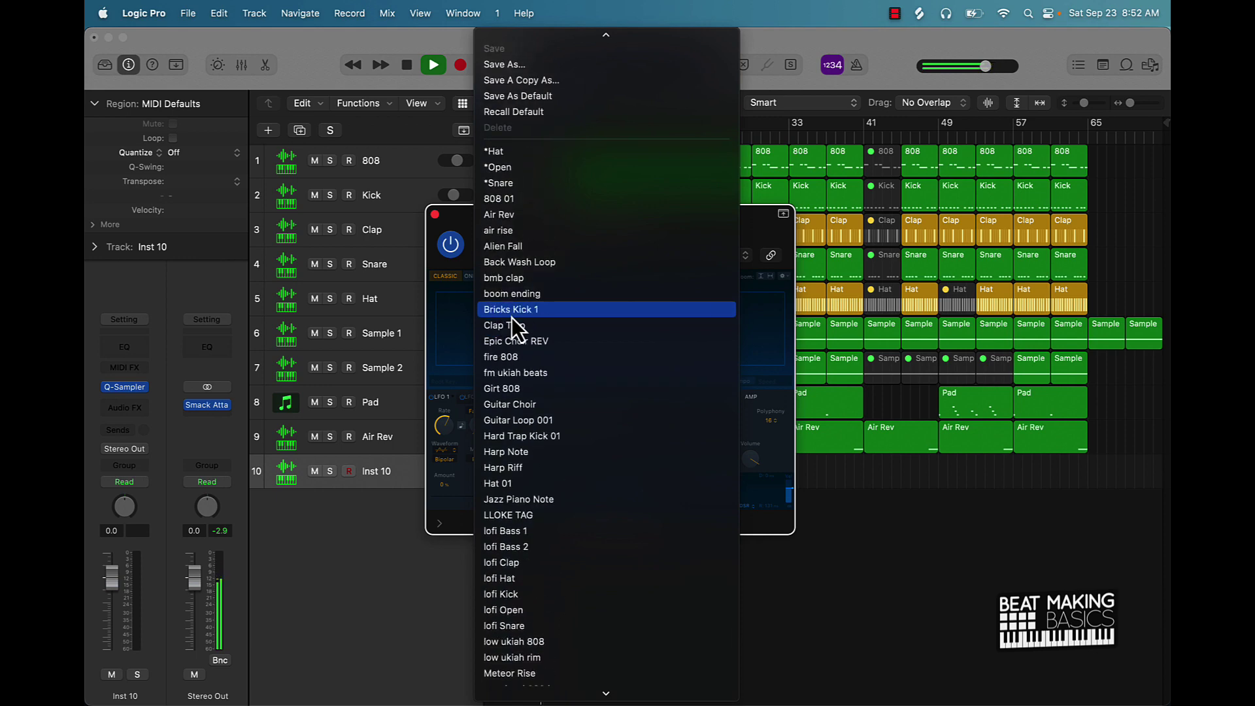
scroll(512, 318, up, 5)
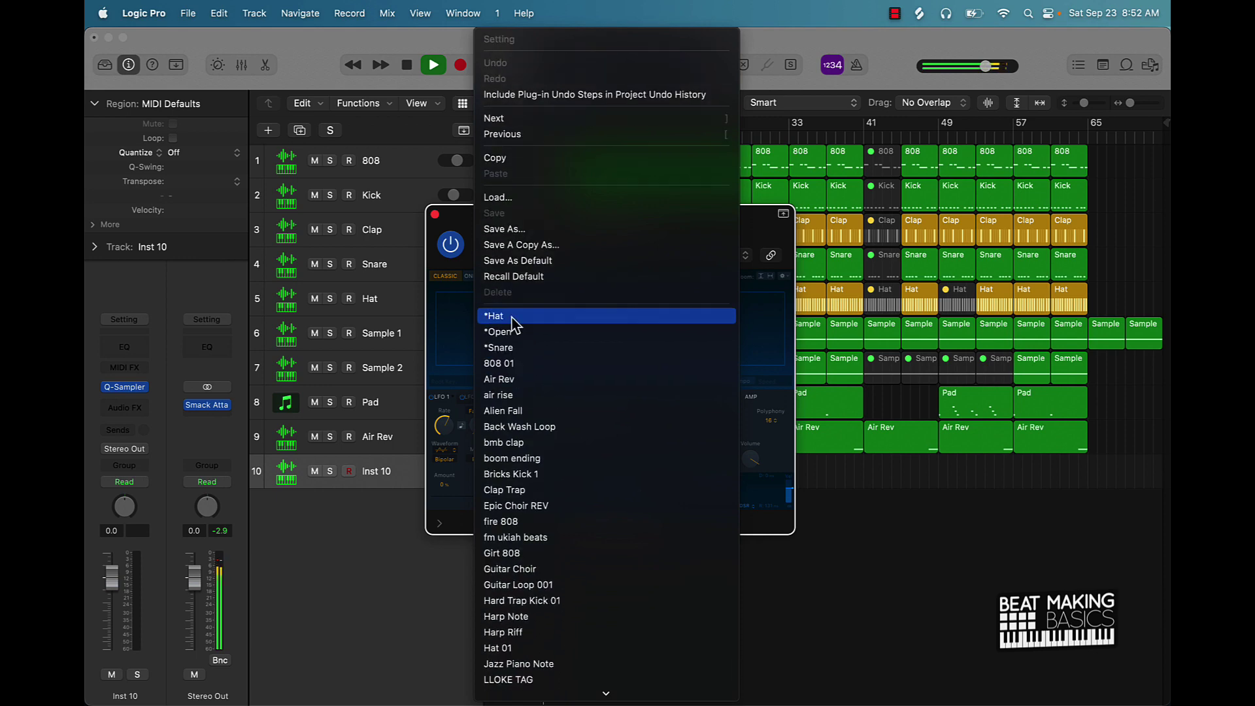
click(520, 410)
click(435, 215)
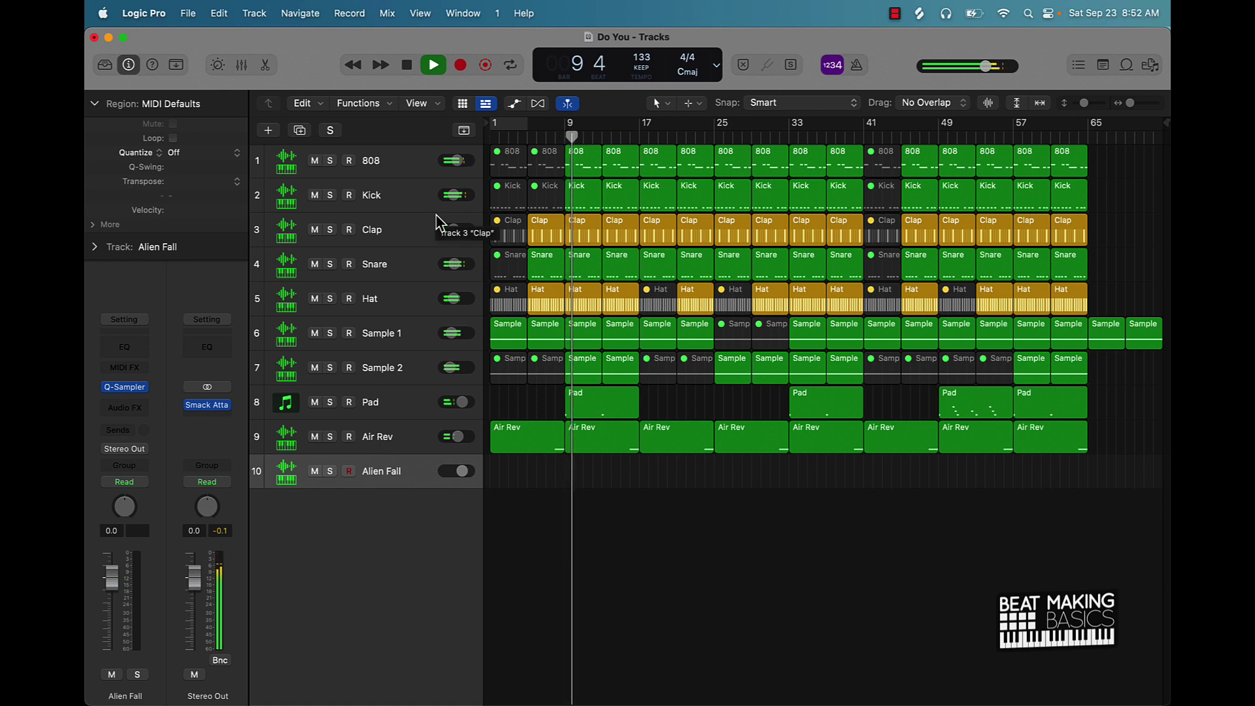
Step: Audition Alien Fall with Musical Typing at octave C2, lower the track's volume to -6.8 dB, and stop playback
key(super+k)
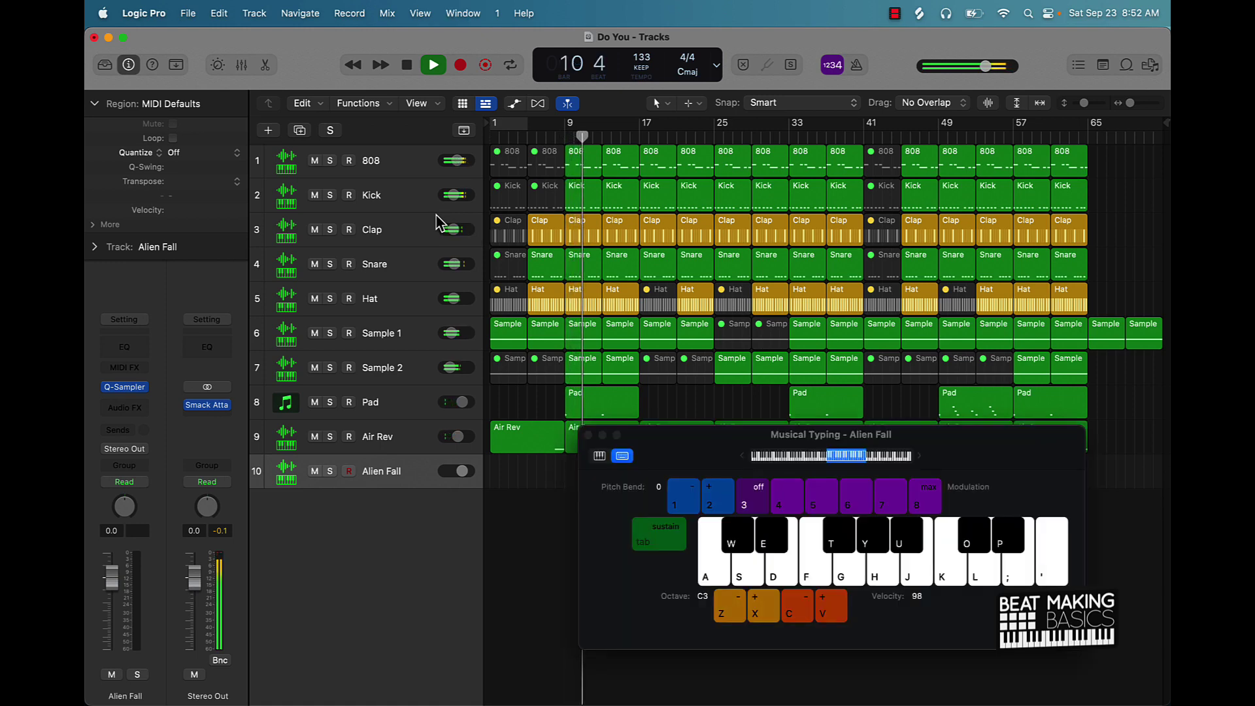
key(a)
key(z)
key(a)
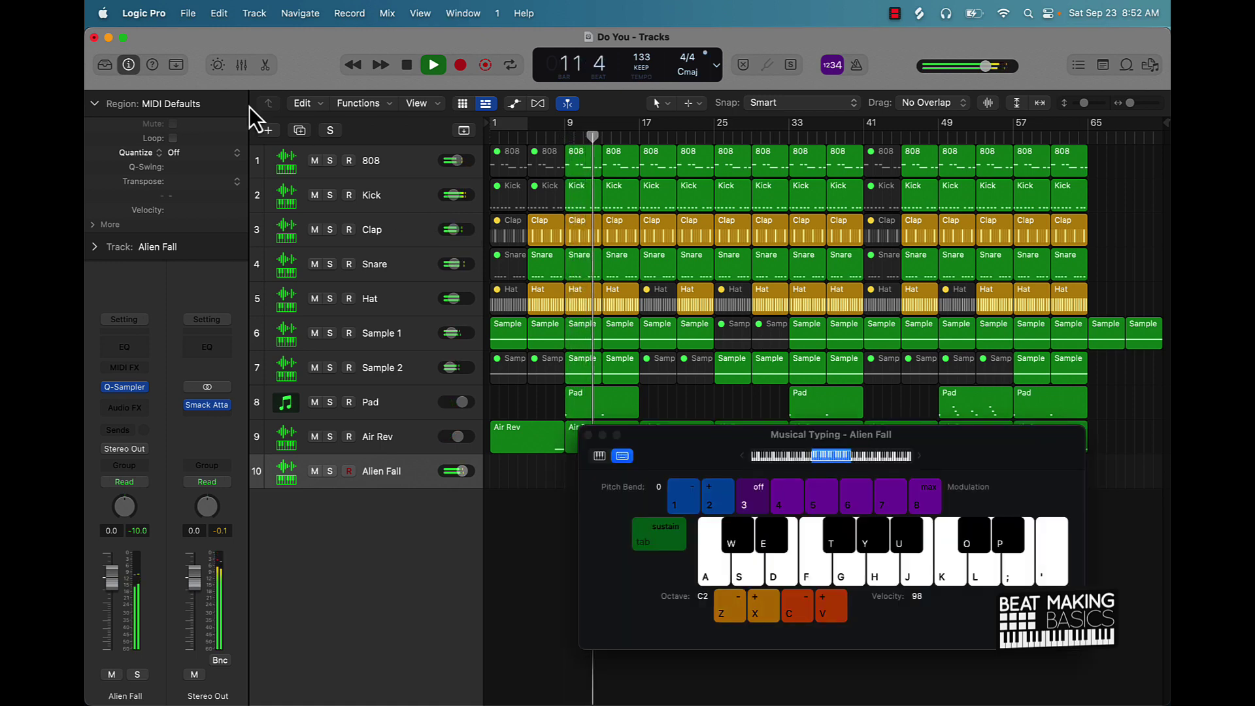
drag(462, 471, 455, 471)
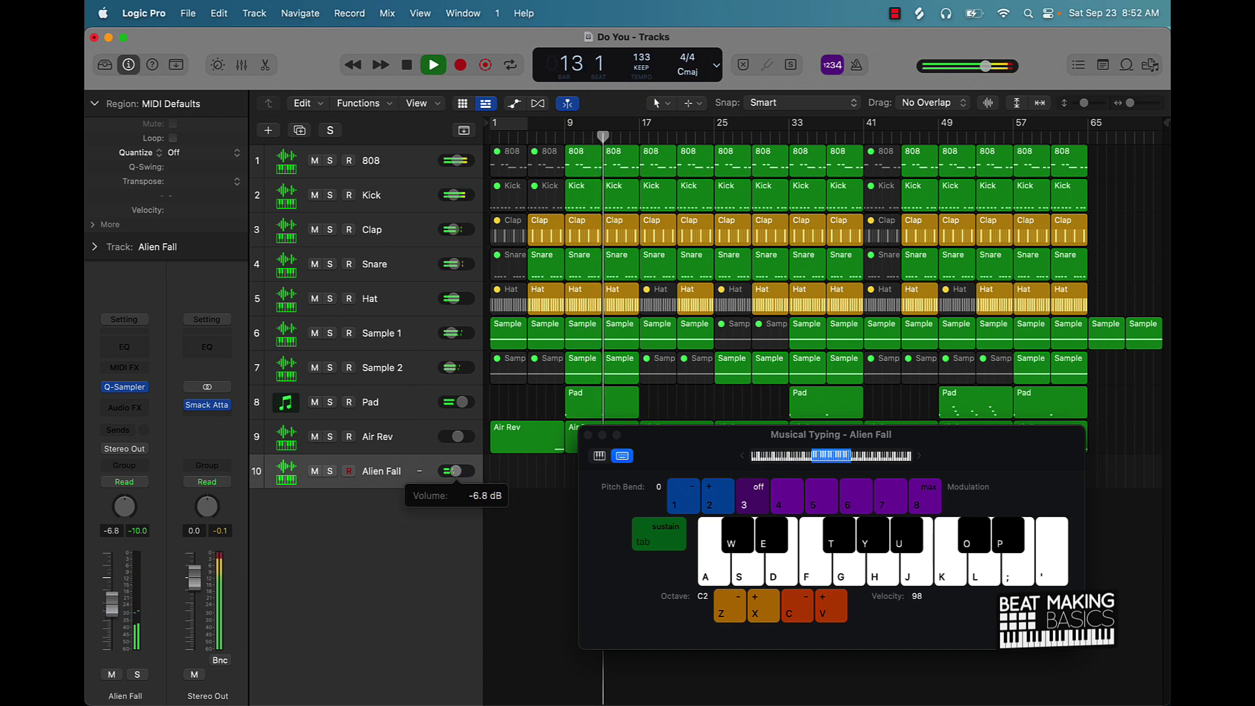
key(a)
key(space)
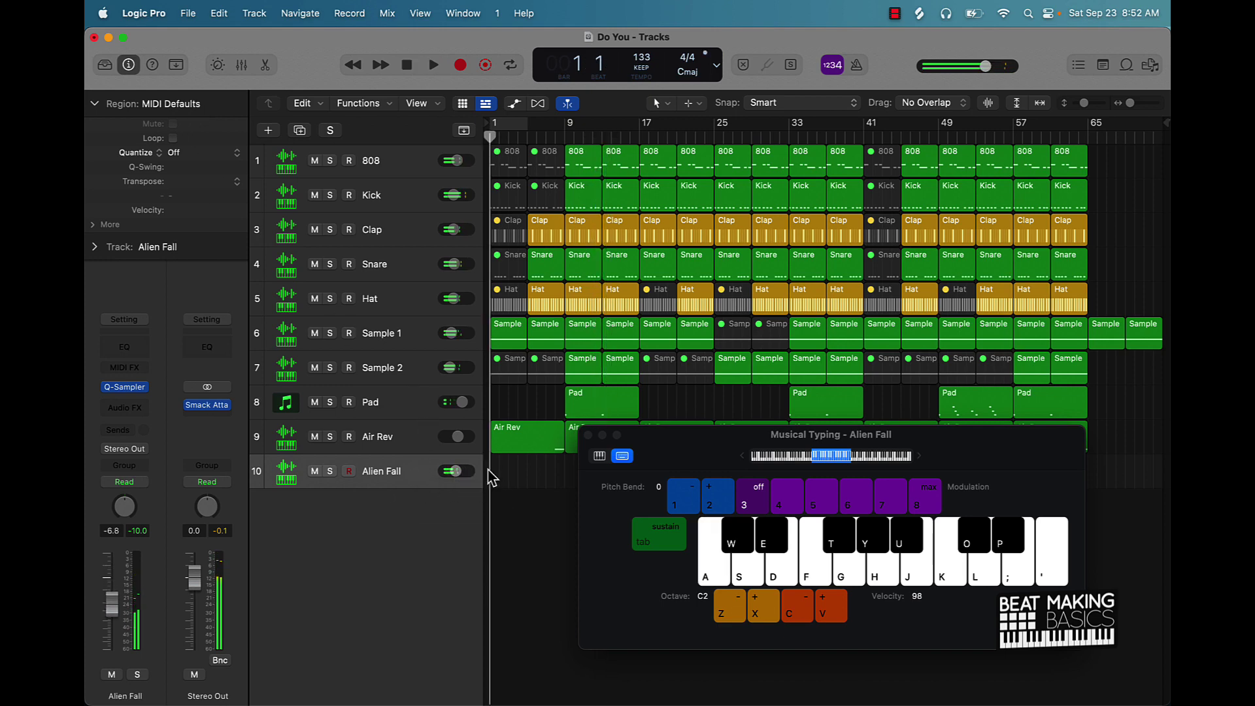
Step: Record one Alien Fall note at bar 9, keeping the Musical Typing keyboard clear of the track
key(r)
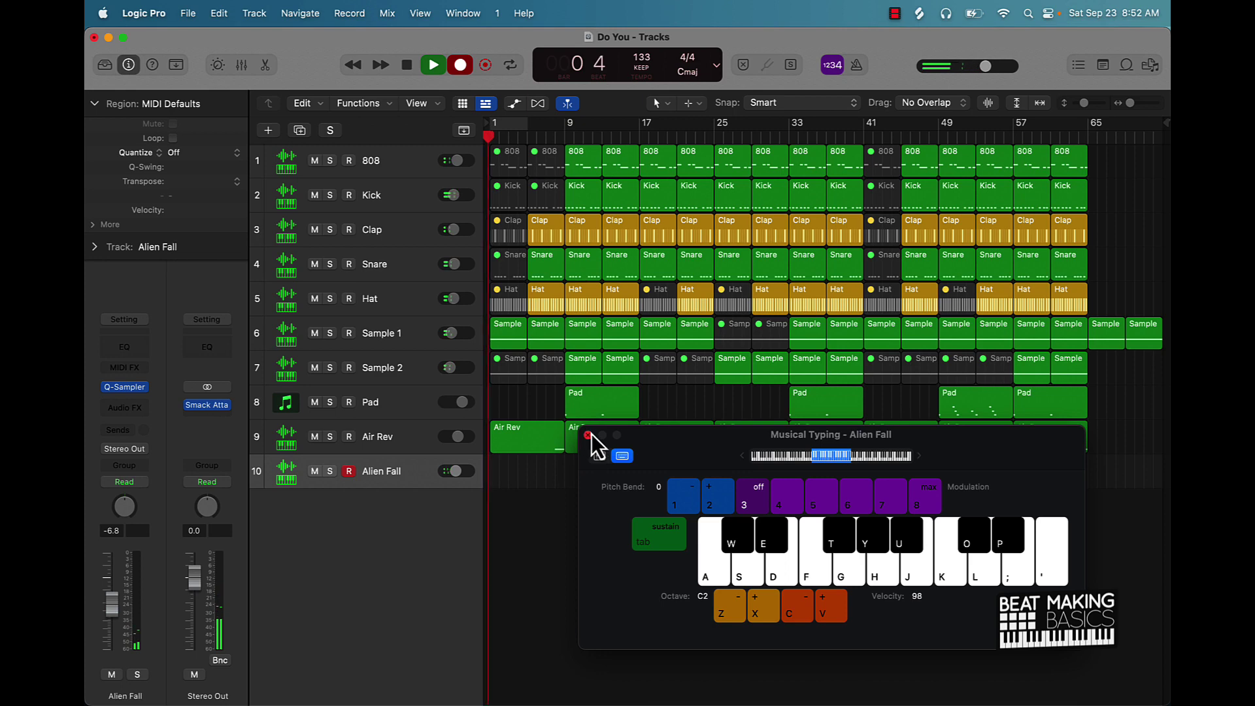
drag(652, 453, 712, 520)
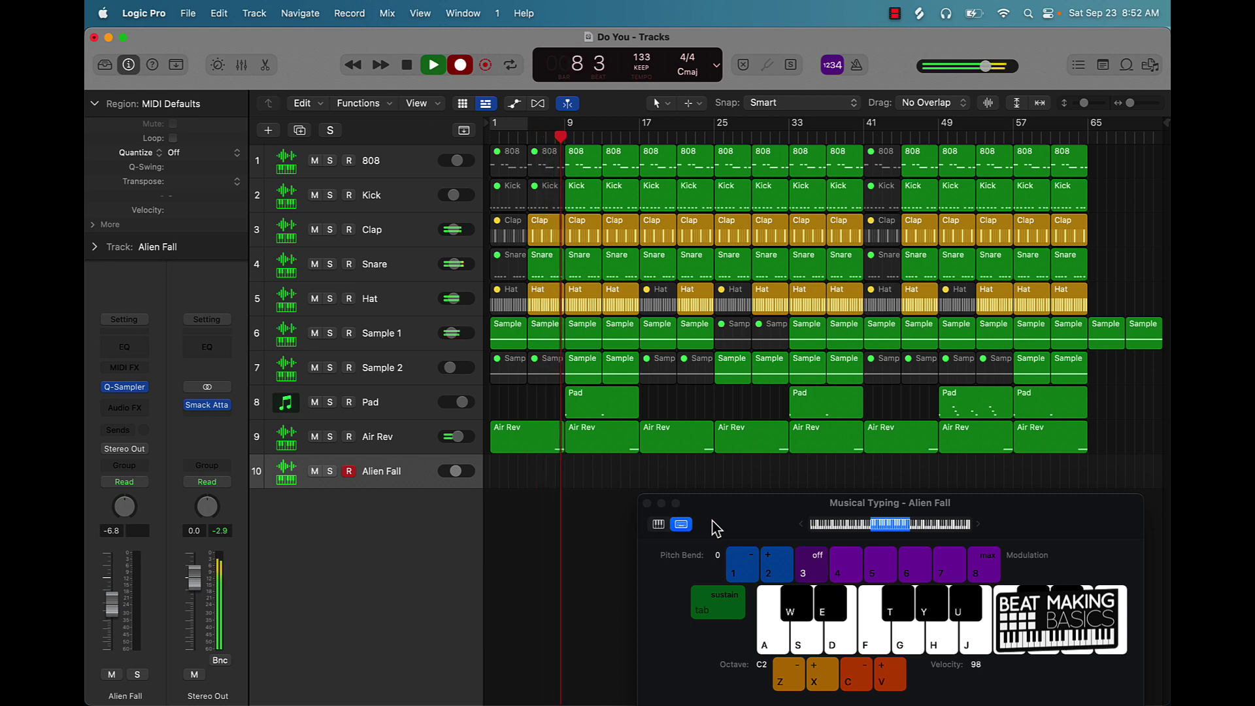
key(a)
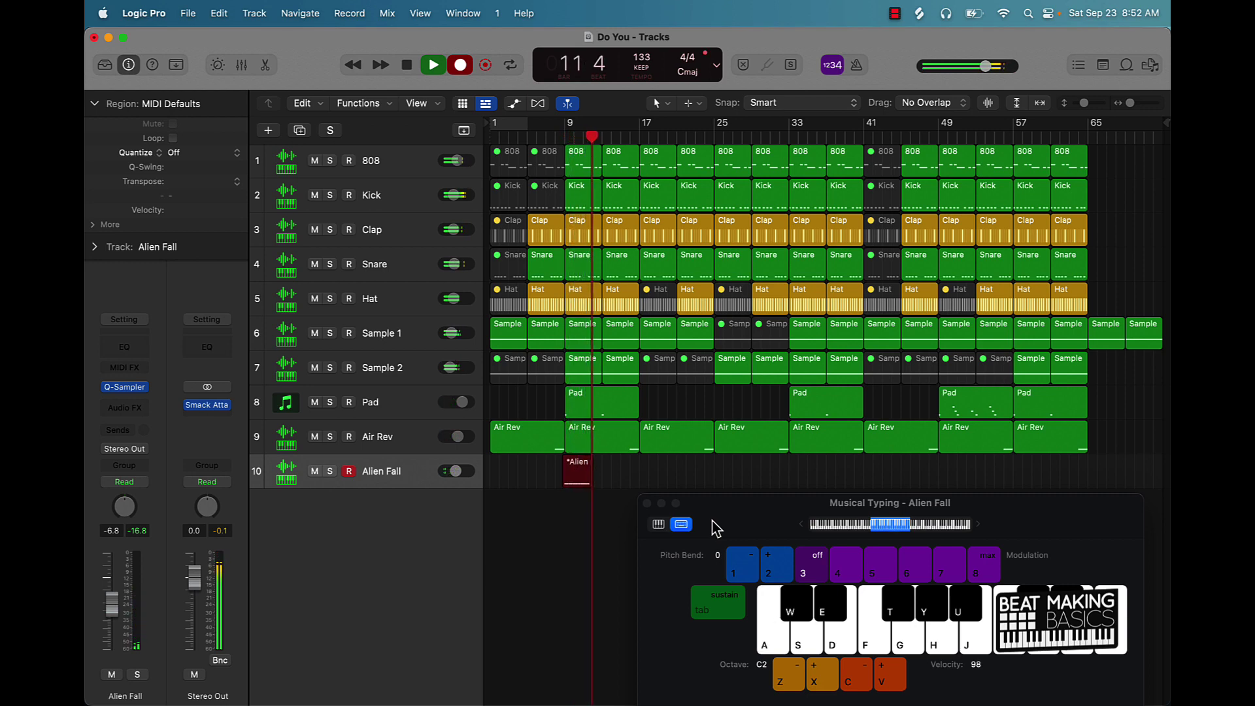
click(431, 65)
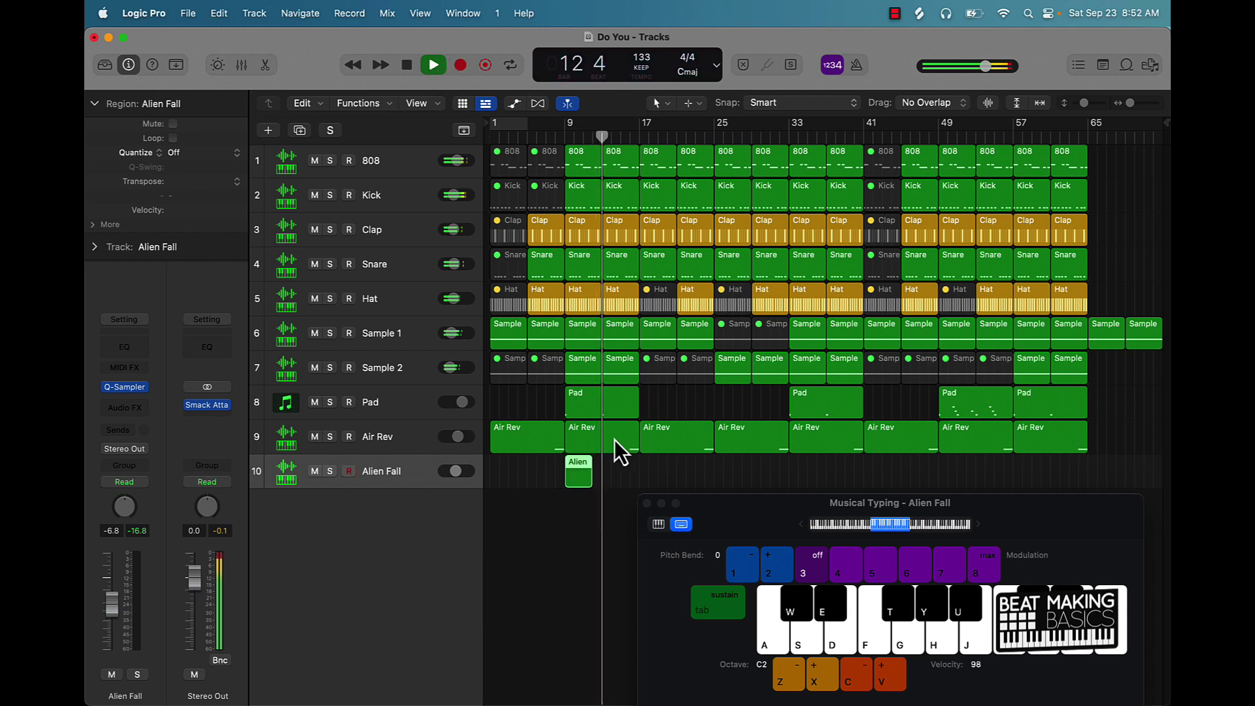
Step: Extend the Alien Fall region to span bars 9 to 16 and check its note in the Piano Roll
drag(587, 487, 637, 483)
double_click(598, 475)
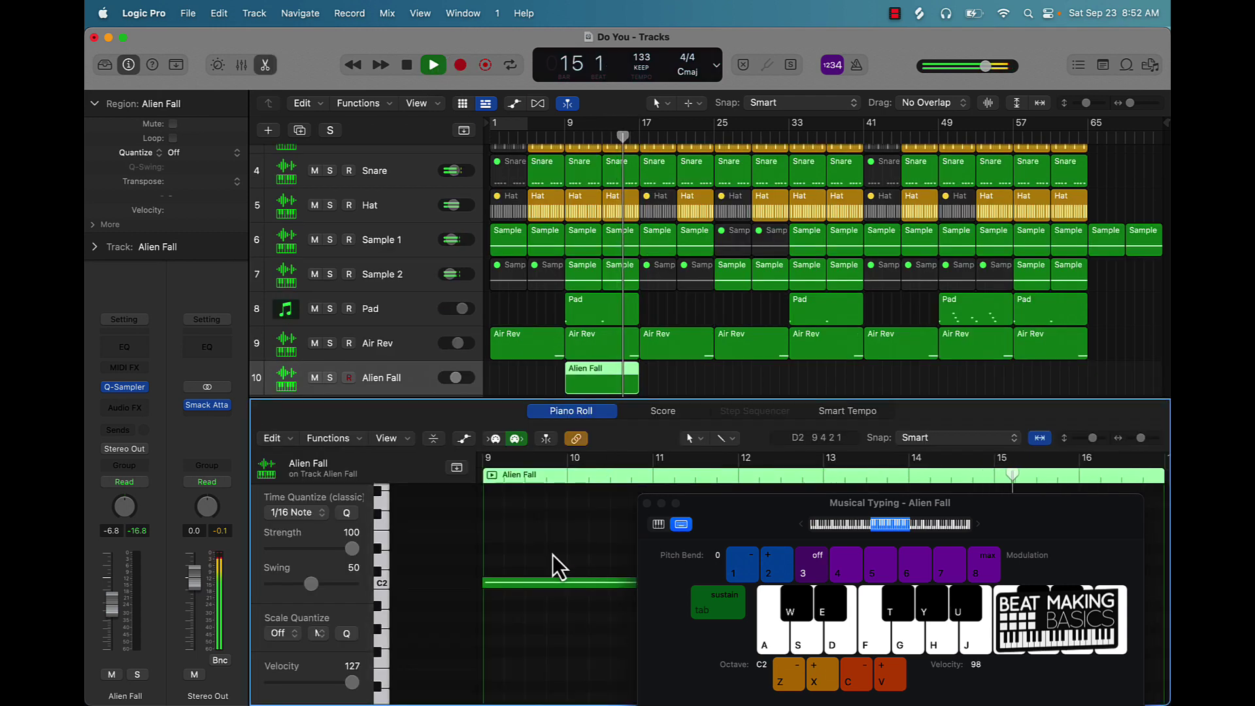
key(super+a)
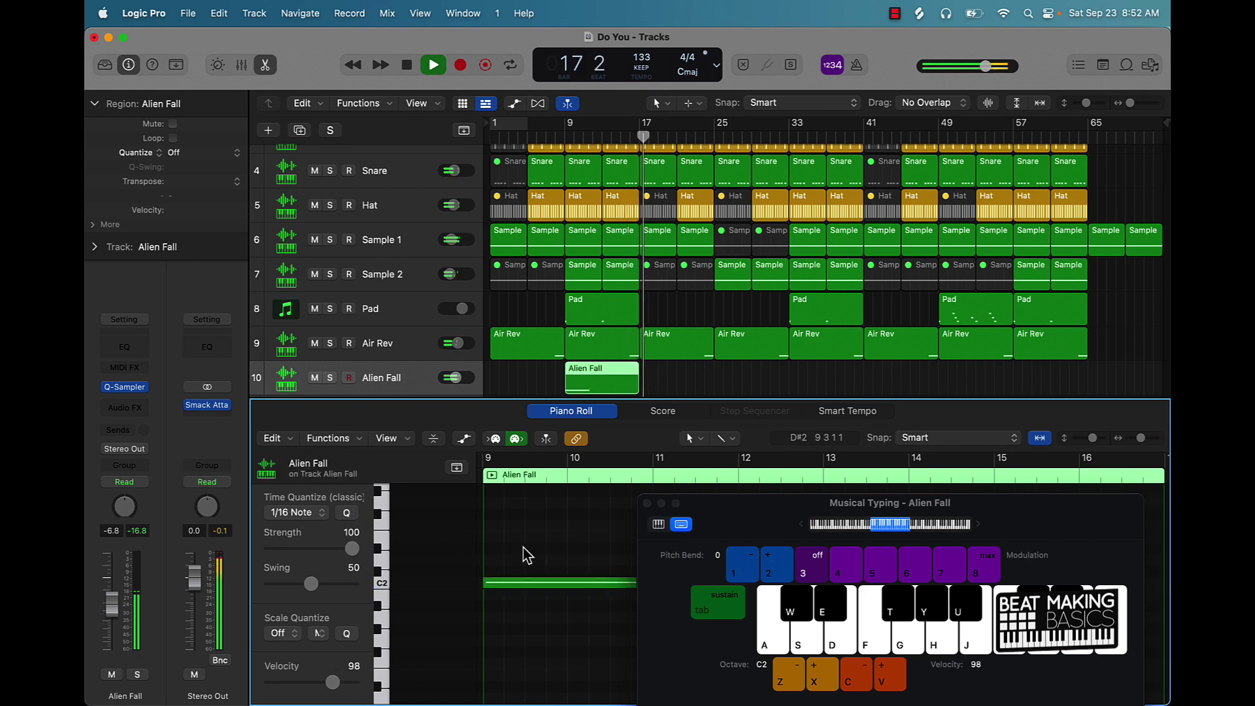
click(266, 66)
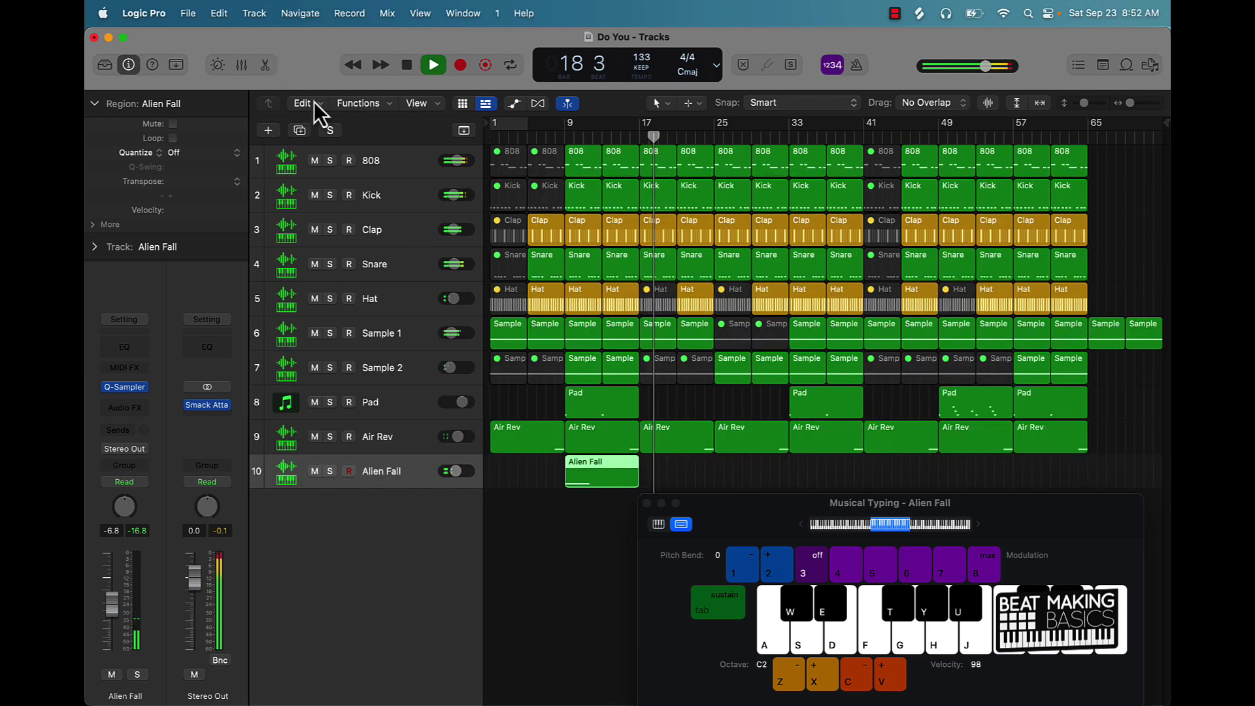
click(568, 532)
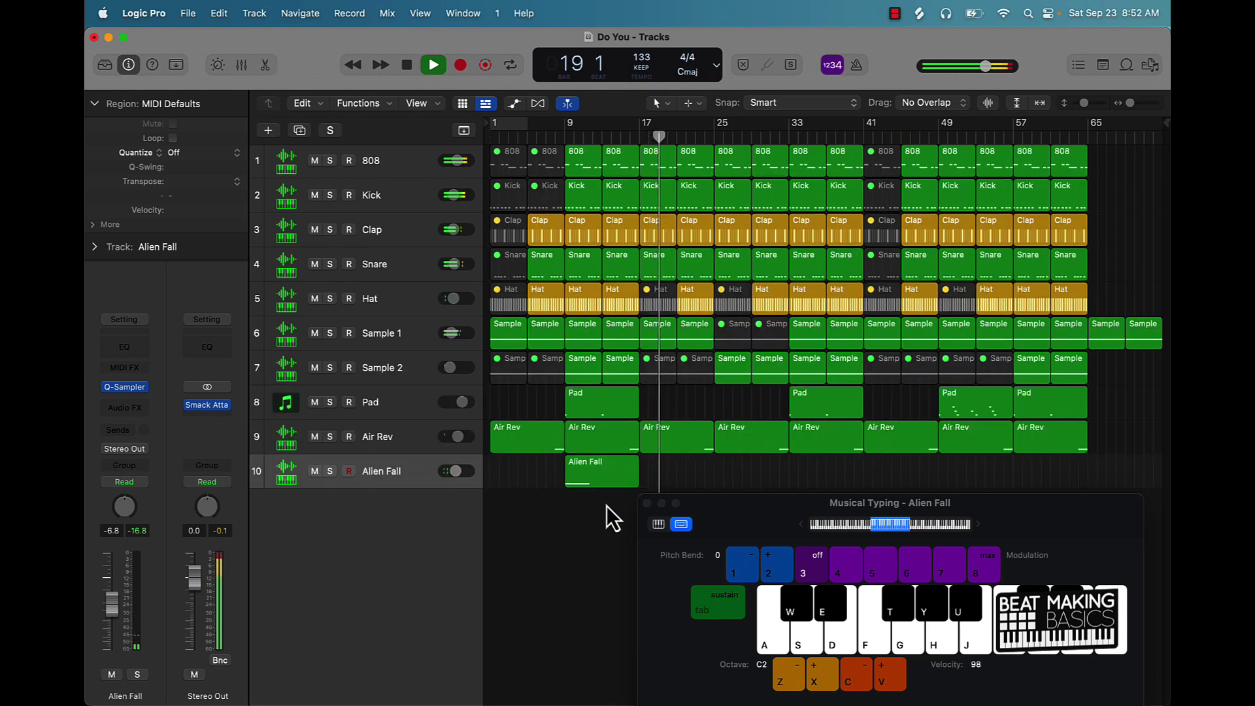
click(648, 503)
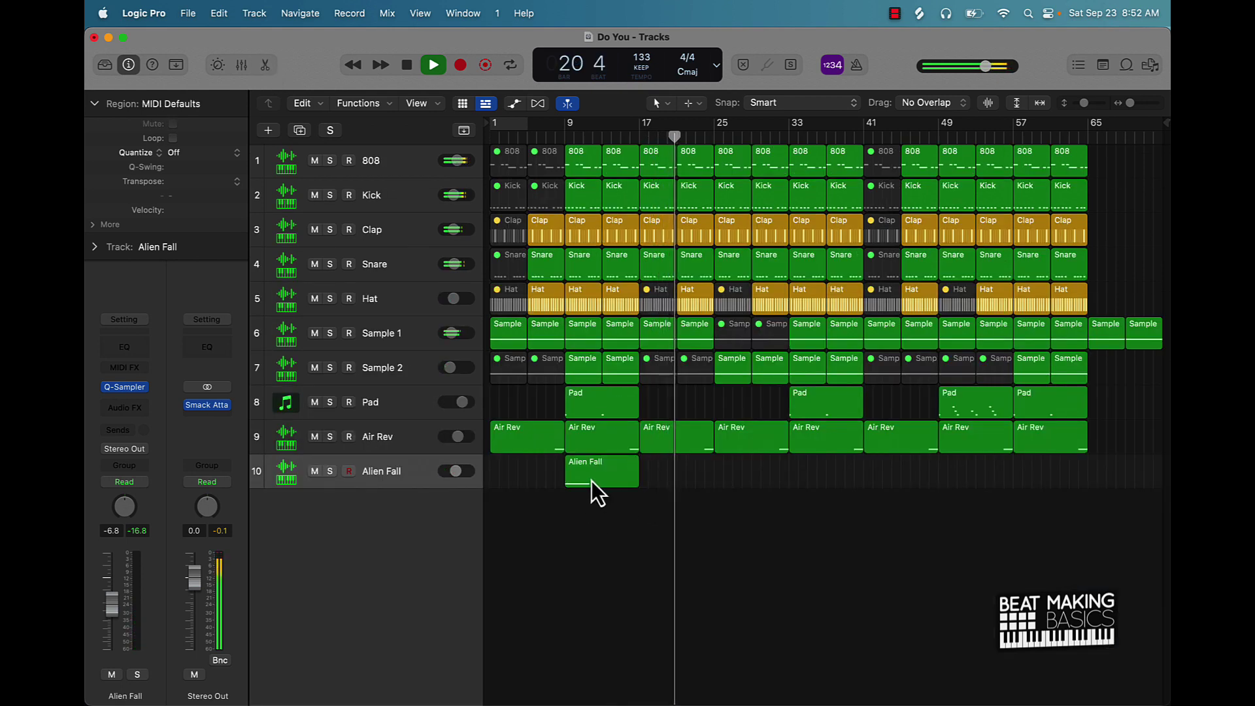
Step: Copy the Alien Fall region to bars 33 and 57, and lower the track's volume to -13.0 dB
drag(590, 480, 1038, 474)
click(456, 473)
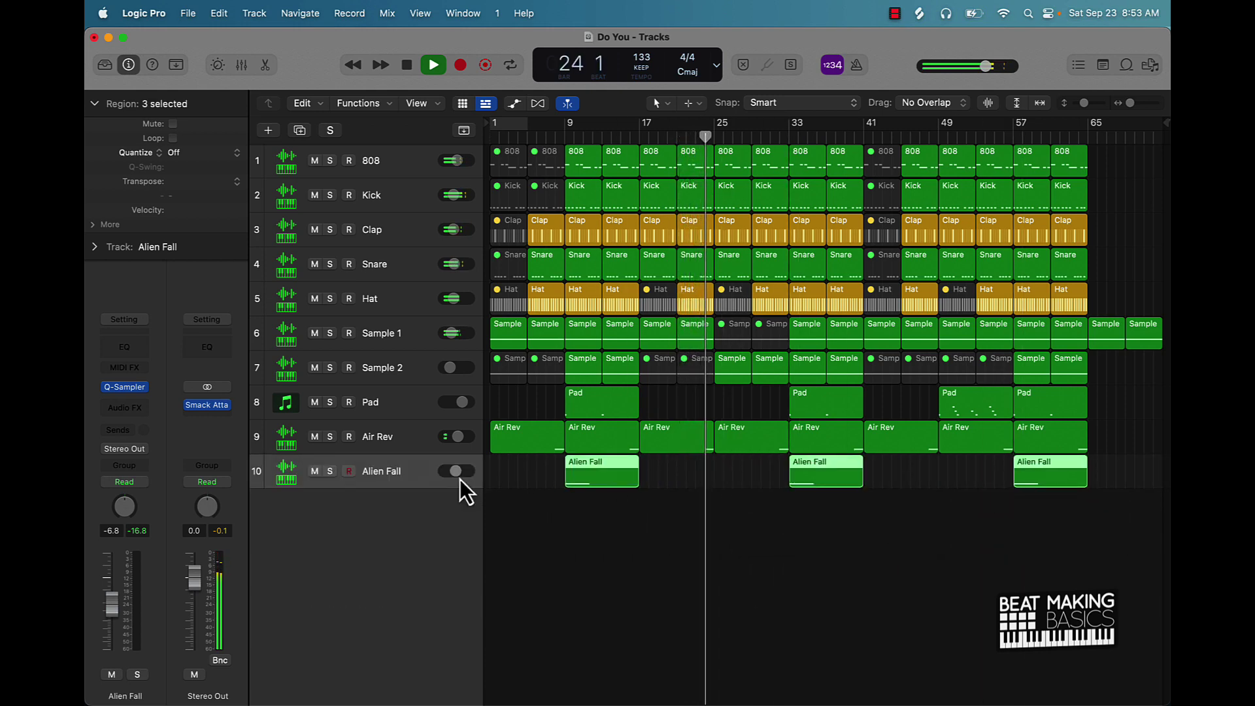
drag(457, 471, 451, 470)
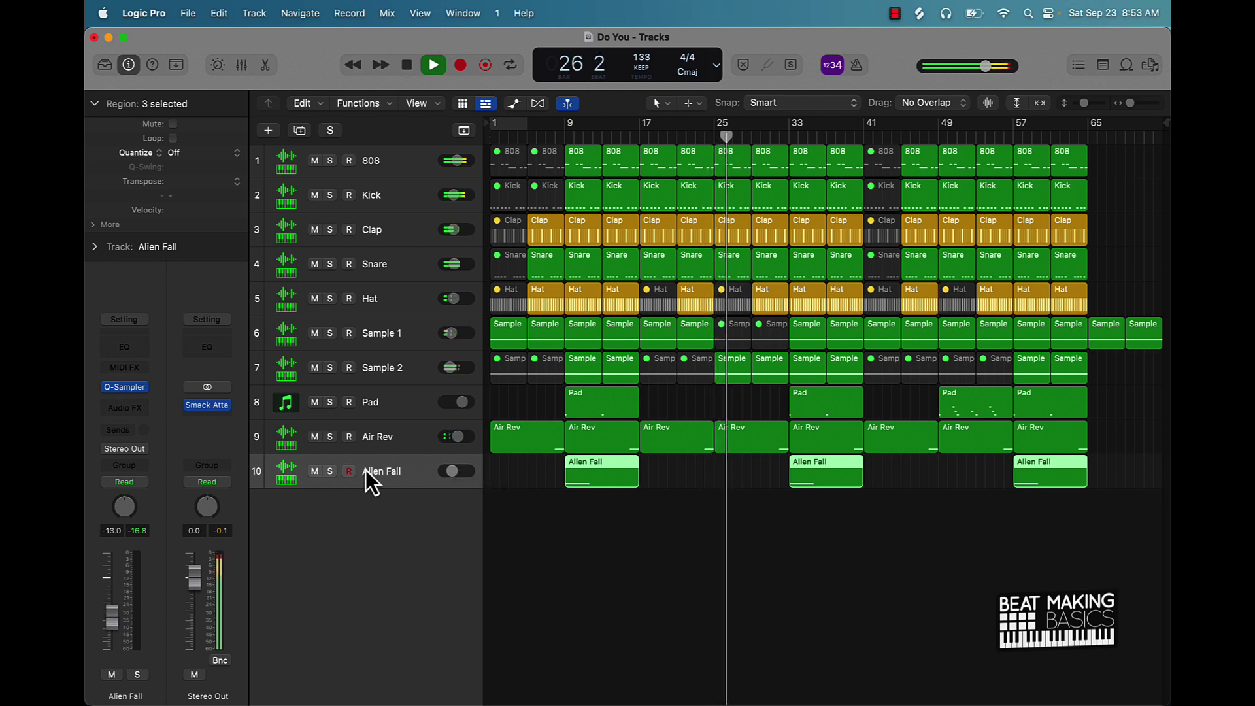
Step: Create another Quick Sampler software instrument track and load the Sting Cymbal 2 preset
click(266, 131)
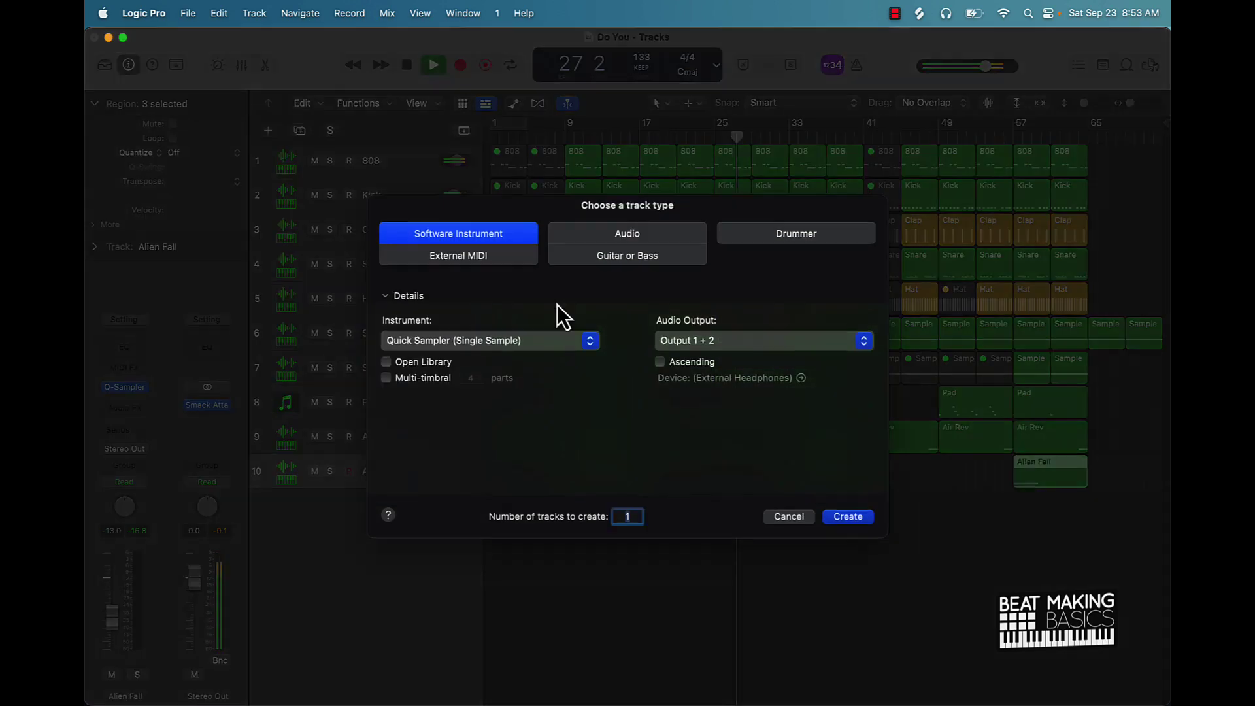
click(841, 514)
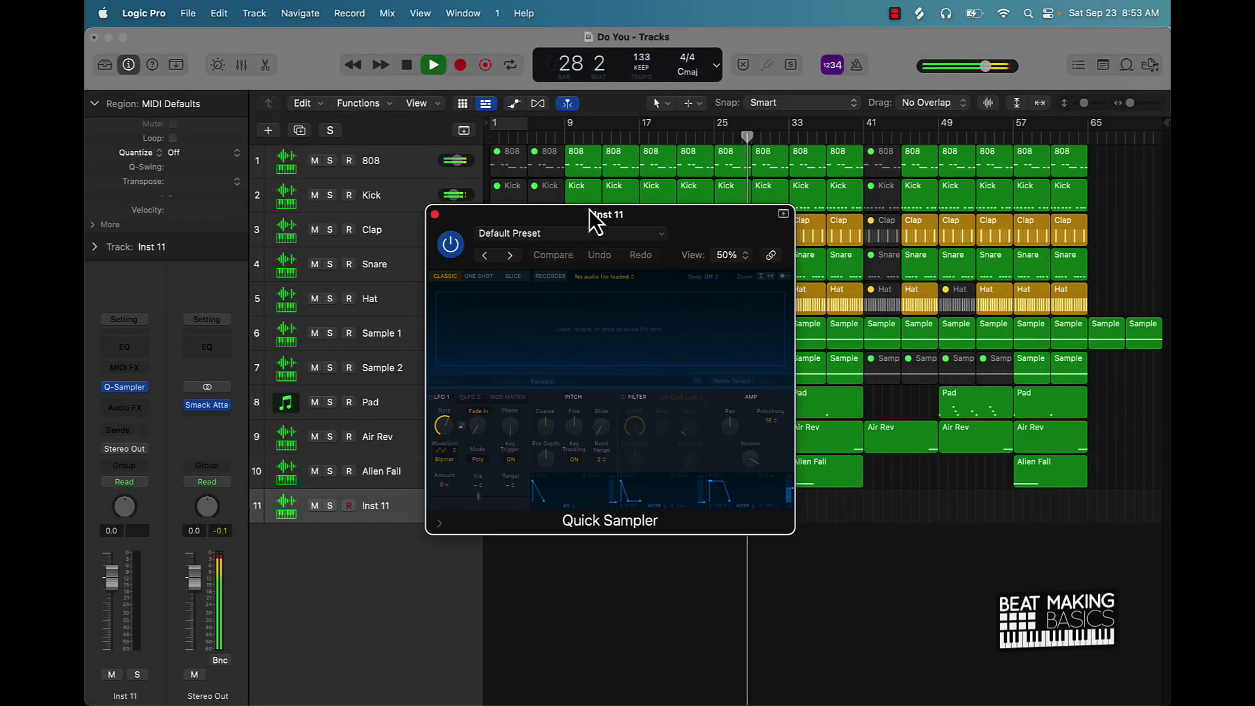
click(556, 234)
scroll(535, 580, down, 15)
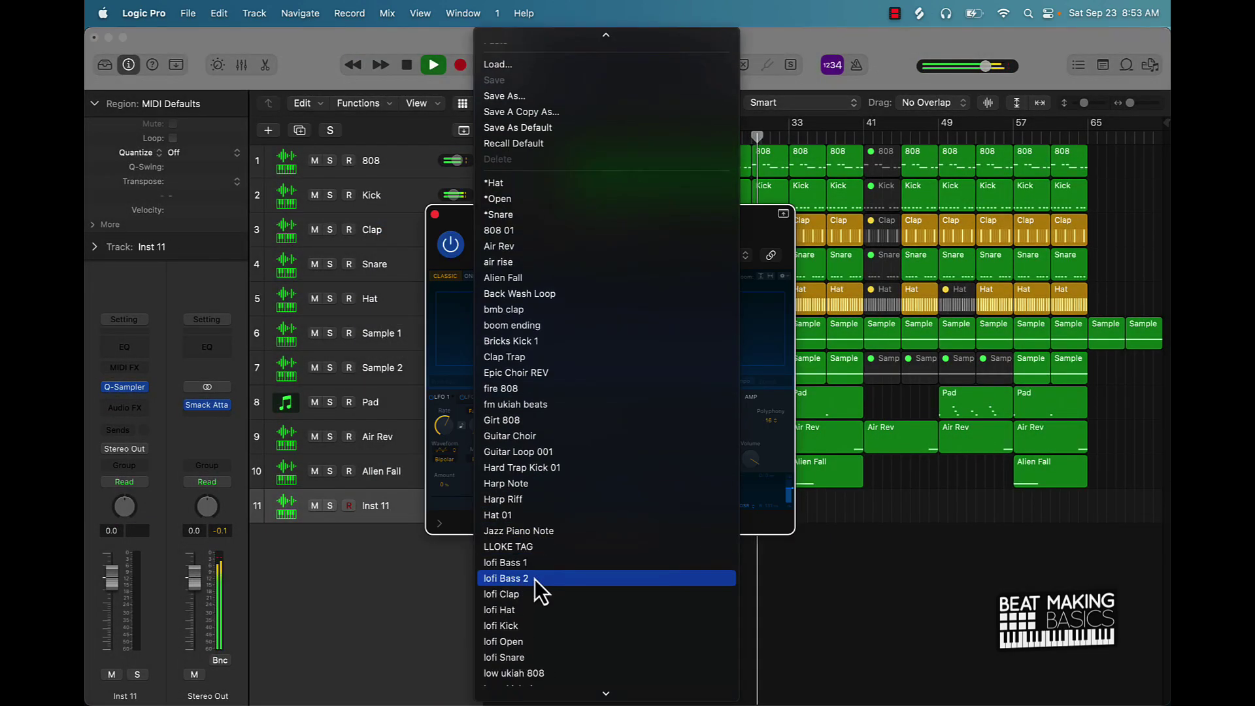
scroll(534, 583, down, 5)
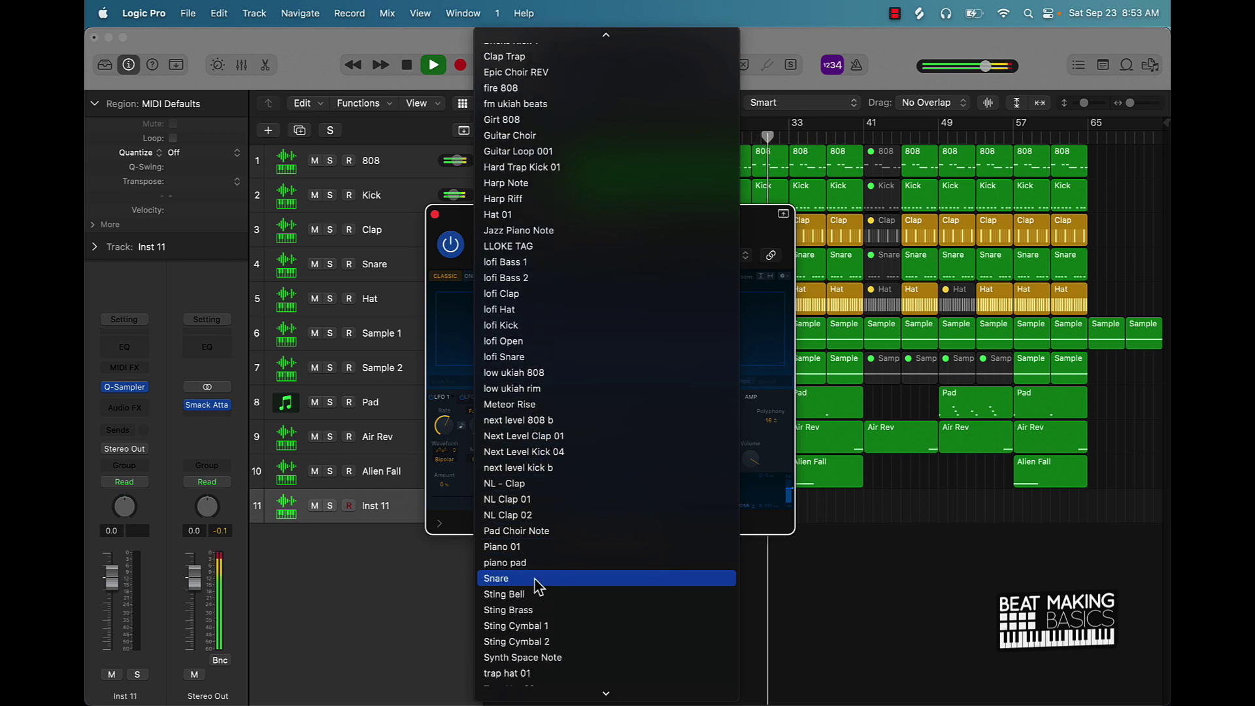
scroll(537, 585, down, 5)
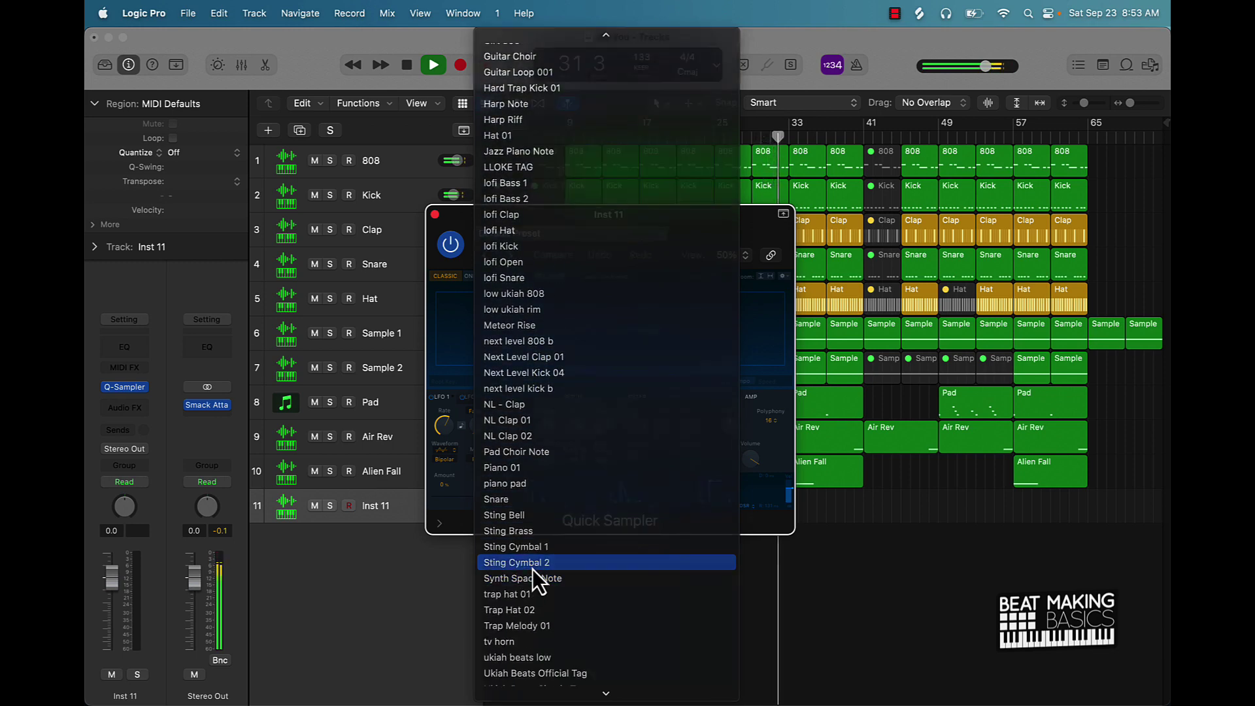
click(532, 567)
click(434, 214)
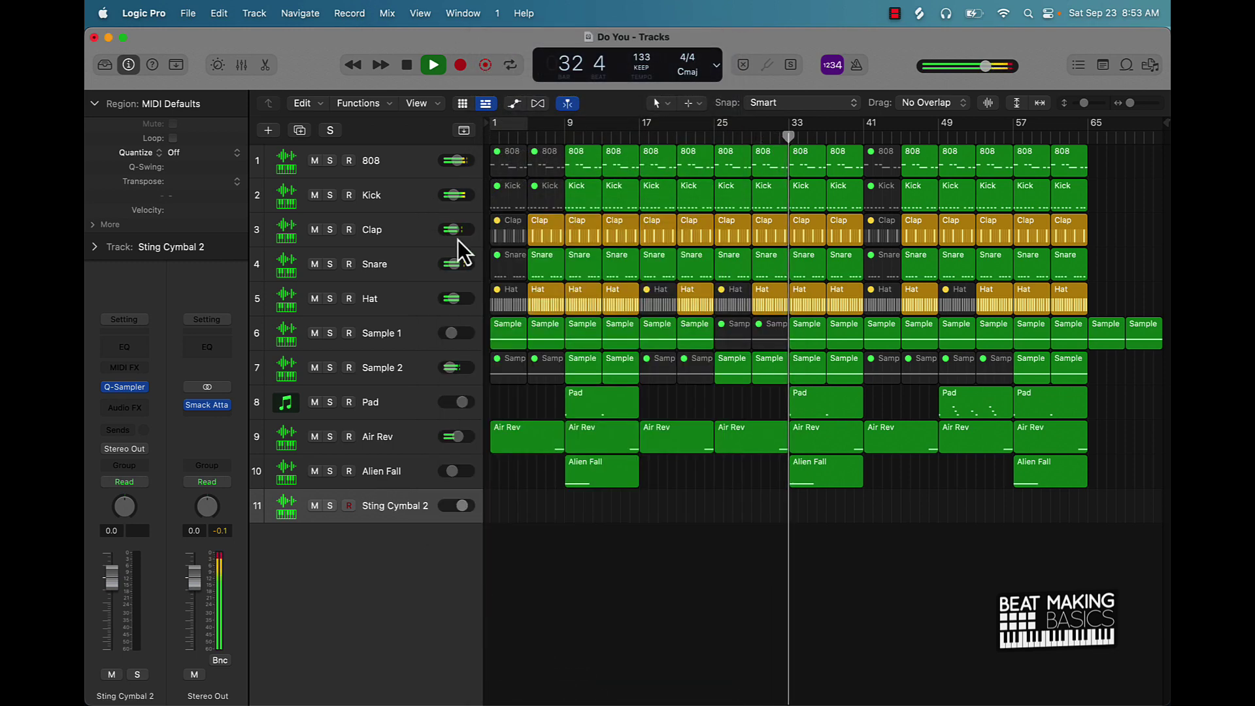
Step: Stop playback, rename the Sting Cymbal 2 track to Cymbal, and lower its volume to -11.8 dB while auditioning it
key(space)
double_click(413, 511)
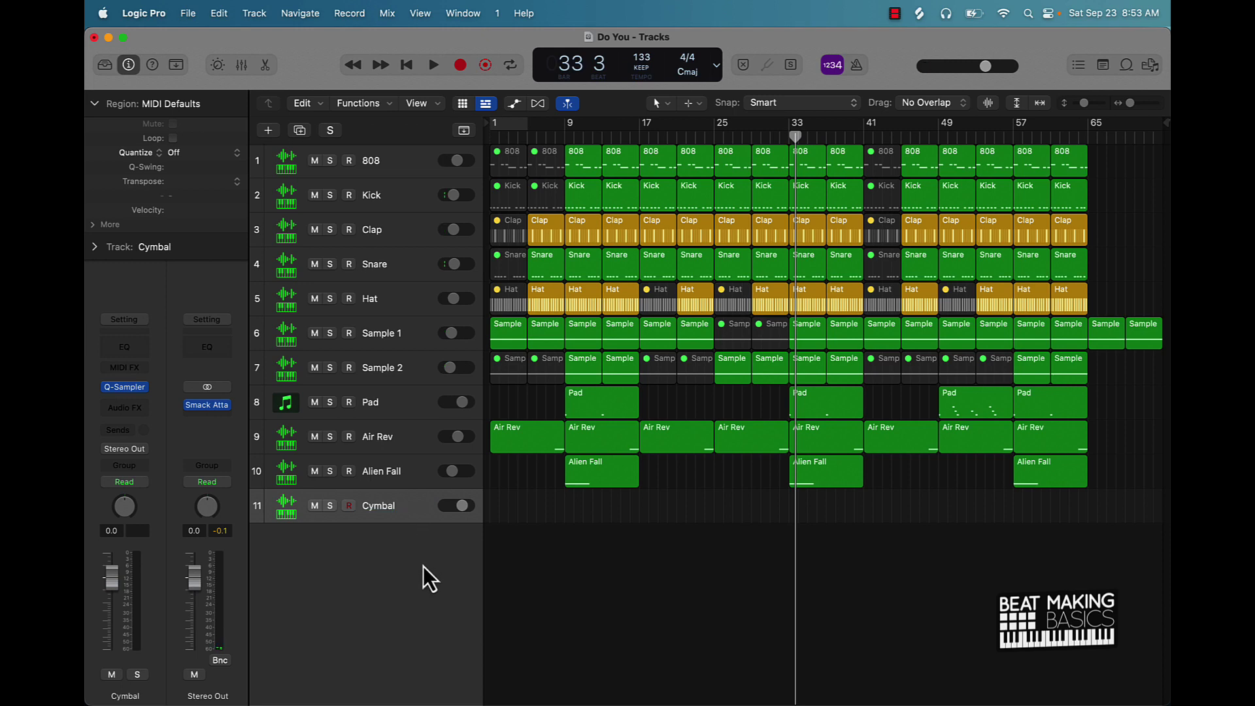
key(Return)
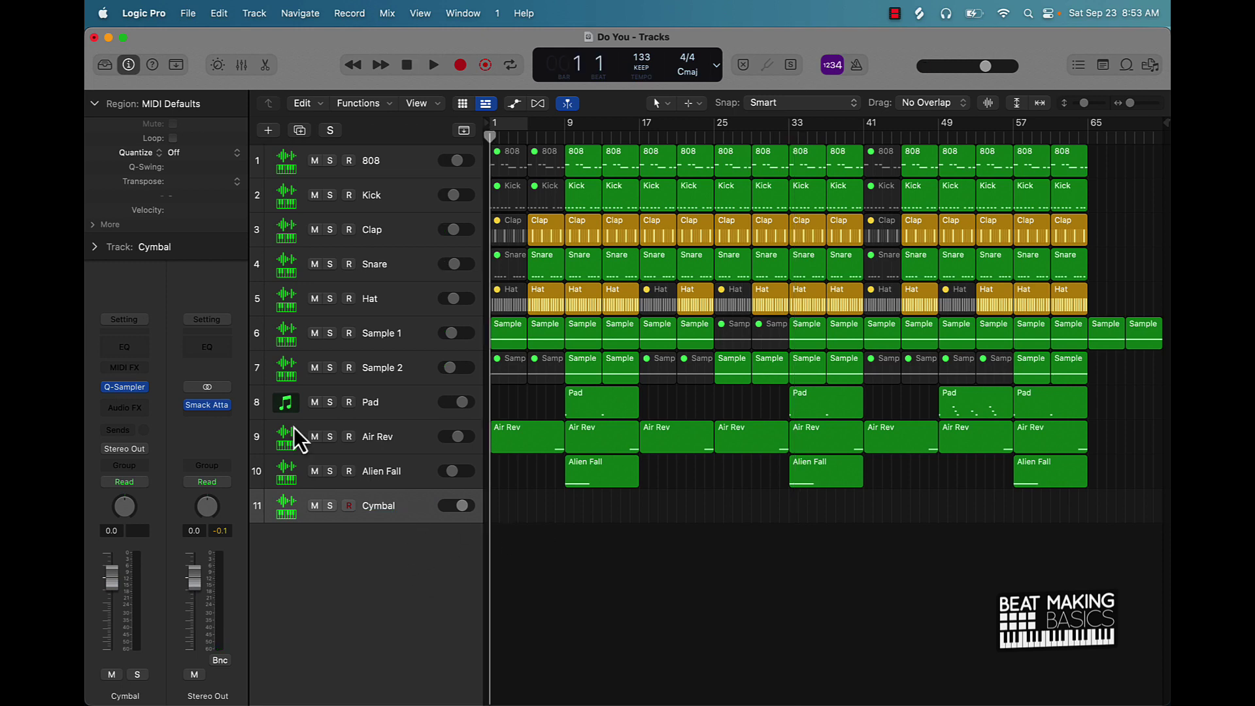
key(super+k)
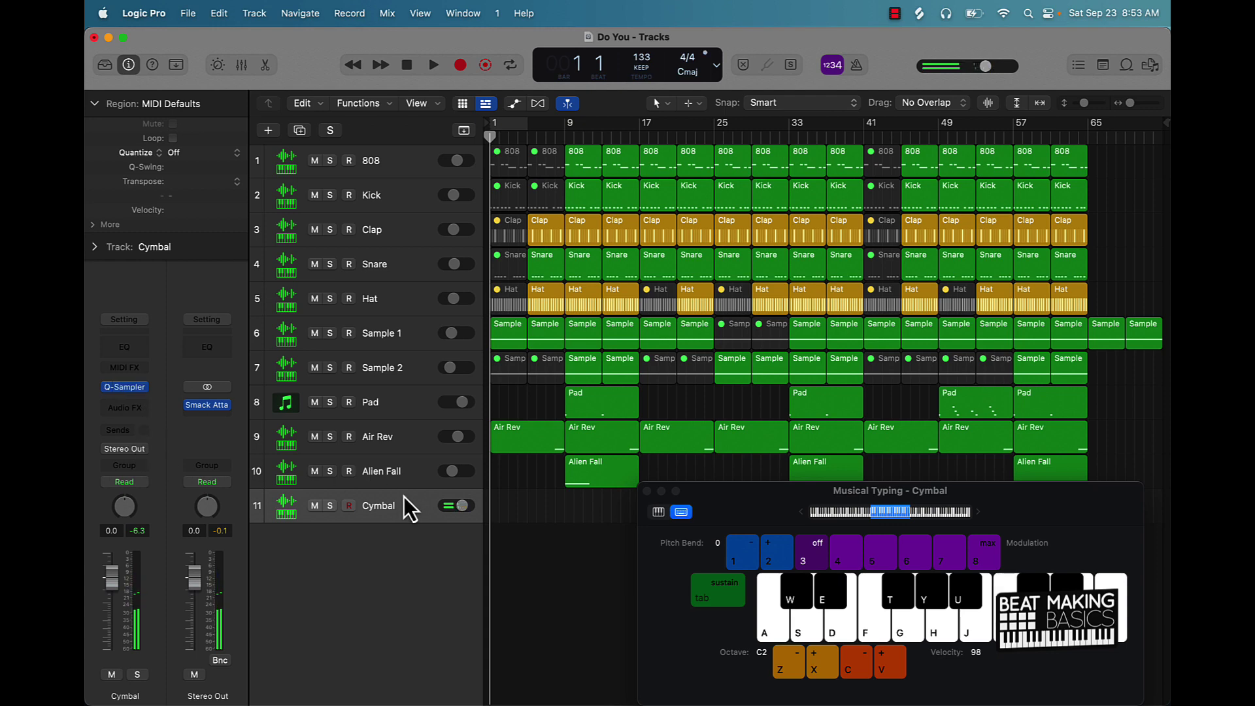
drag(459, 503, 400, 504)
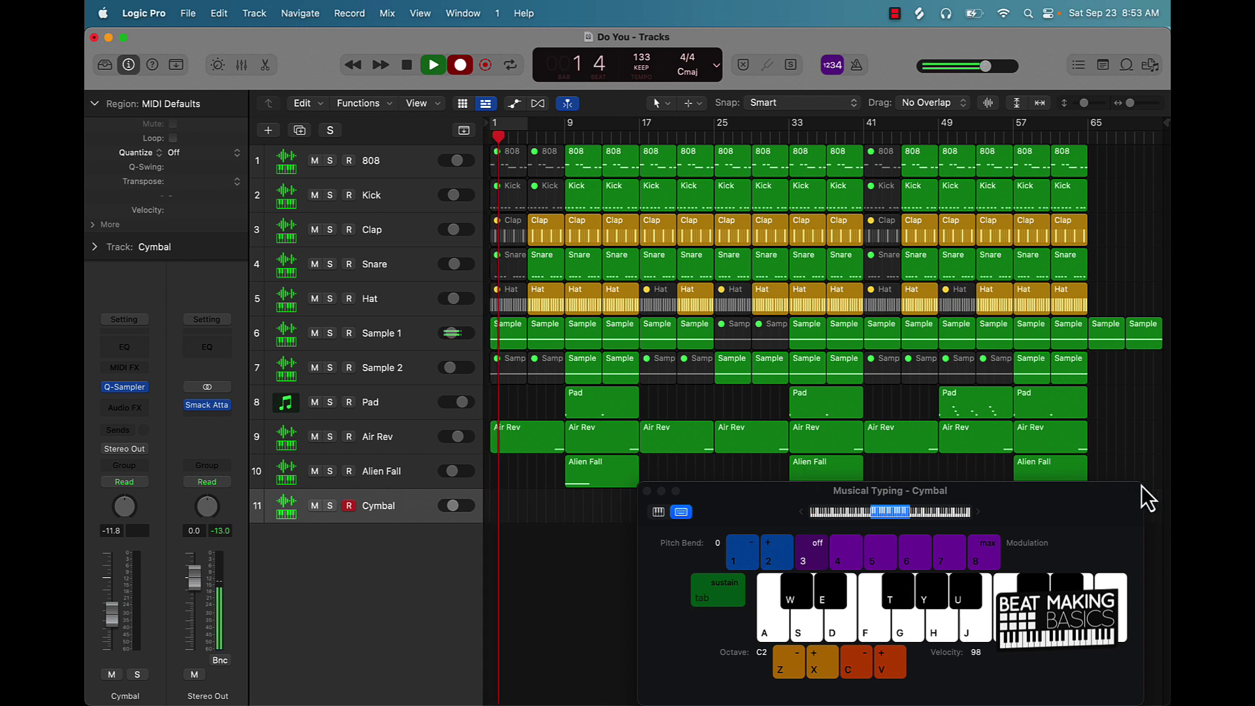
Step: Record one Cymbal note at bar 9, moving the Musical Typing keyboard away from the track
drag(1137, 495, 1004, 95)
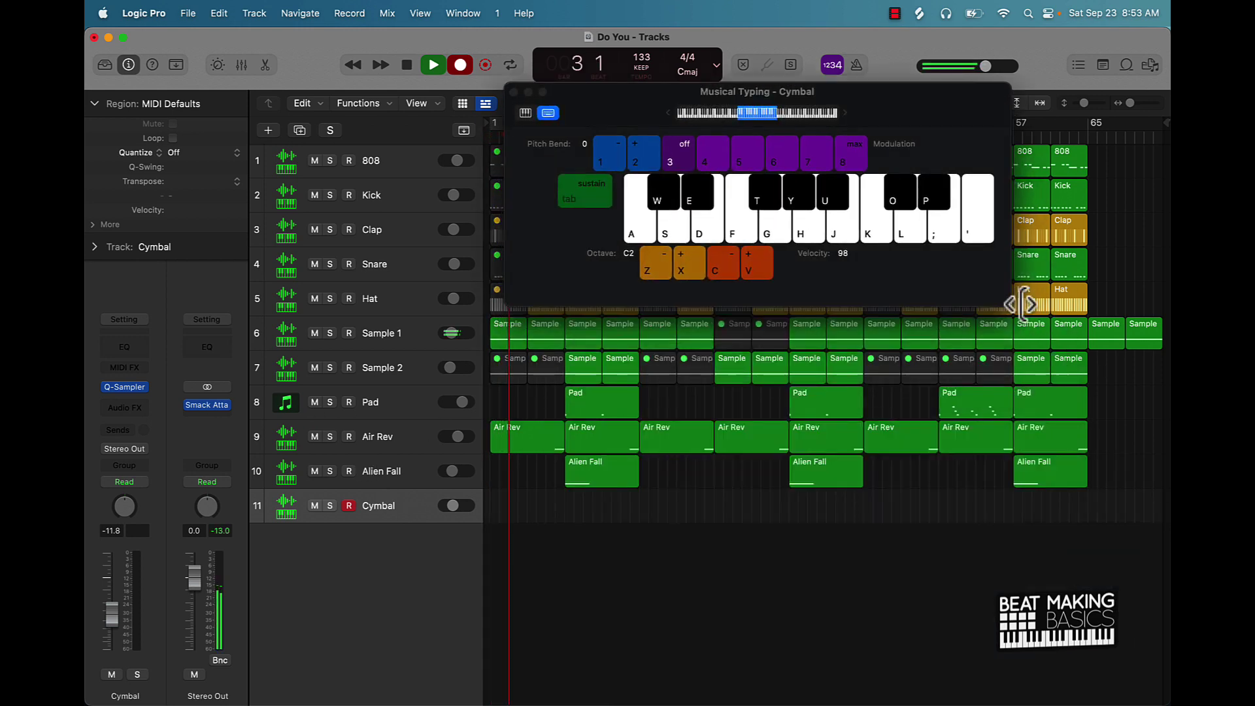
drag(901, 119, 1042, 105)
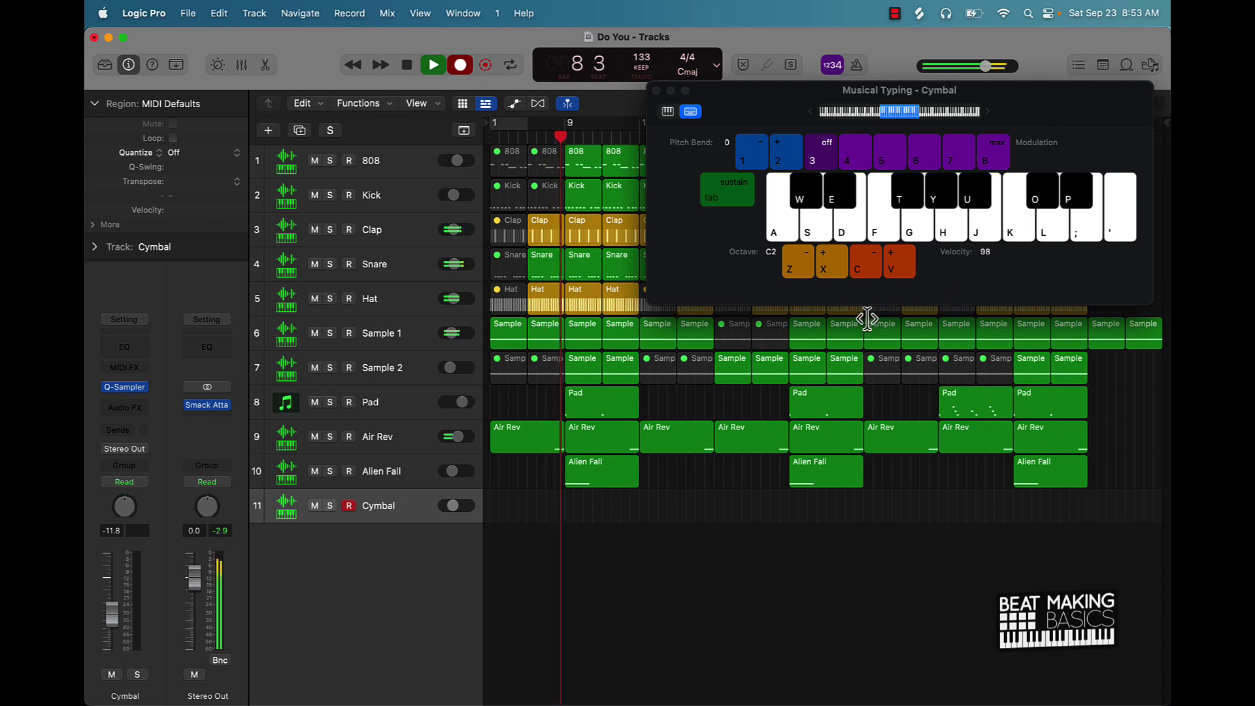
key(k)
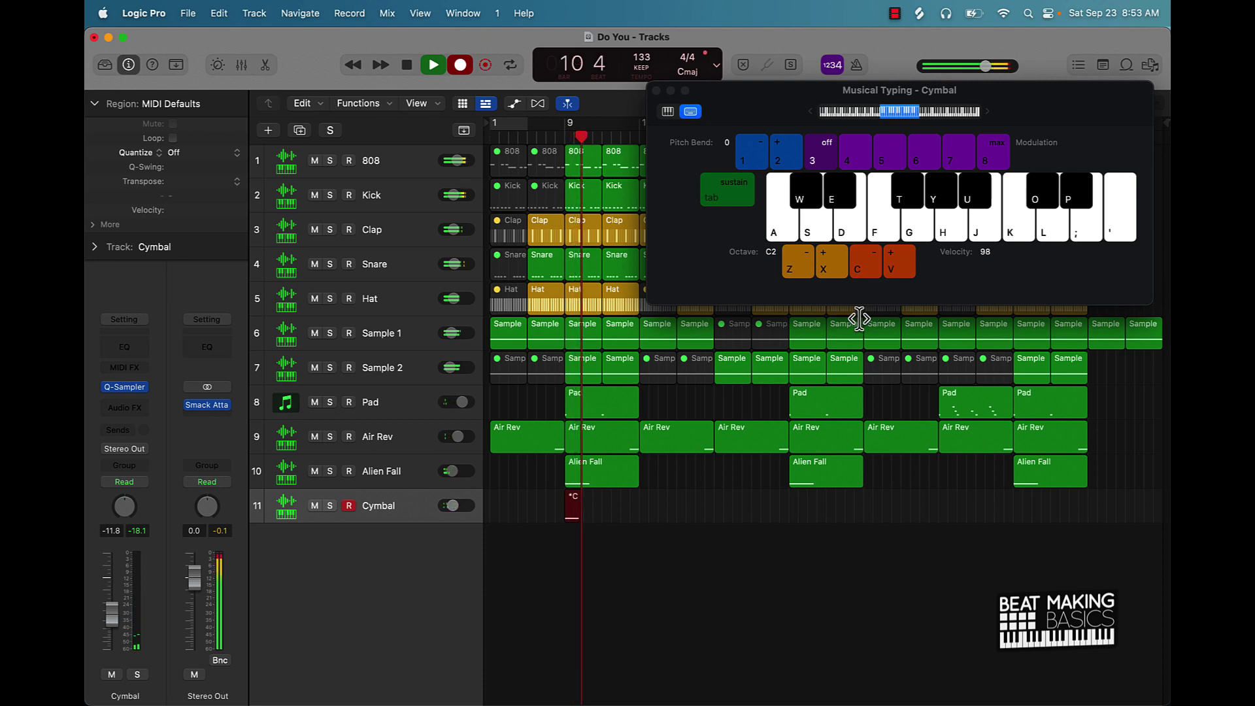
click(433, 65)
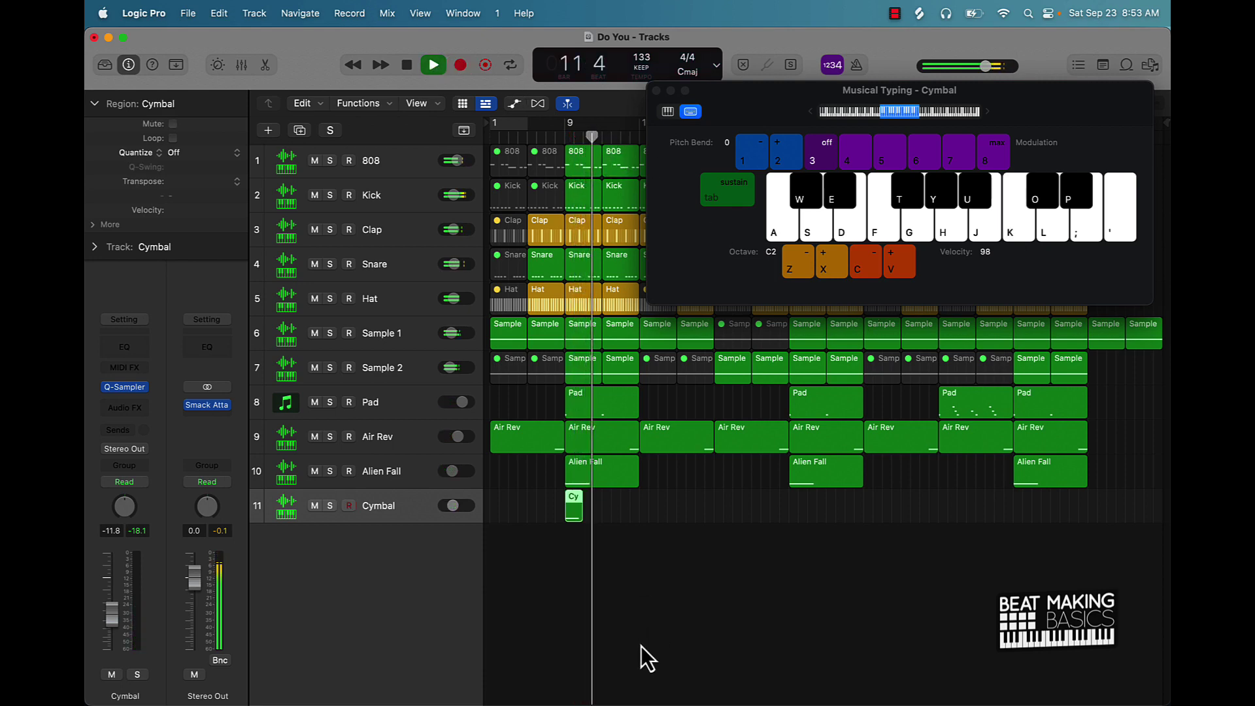
Step: Lengthen the Cymbal region at bar 9 to eight bars and repeat it every eight bars through the one starting at bar 65
drag(575, 520, 632, 521)
key(super+r)
key(super+r)
key(super+r)
key(super+r)
key(super+r)
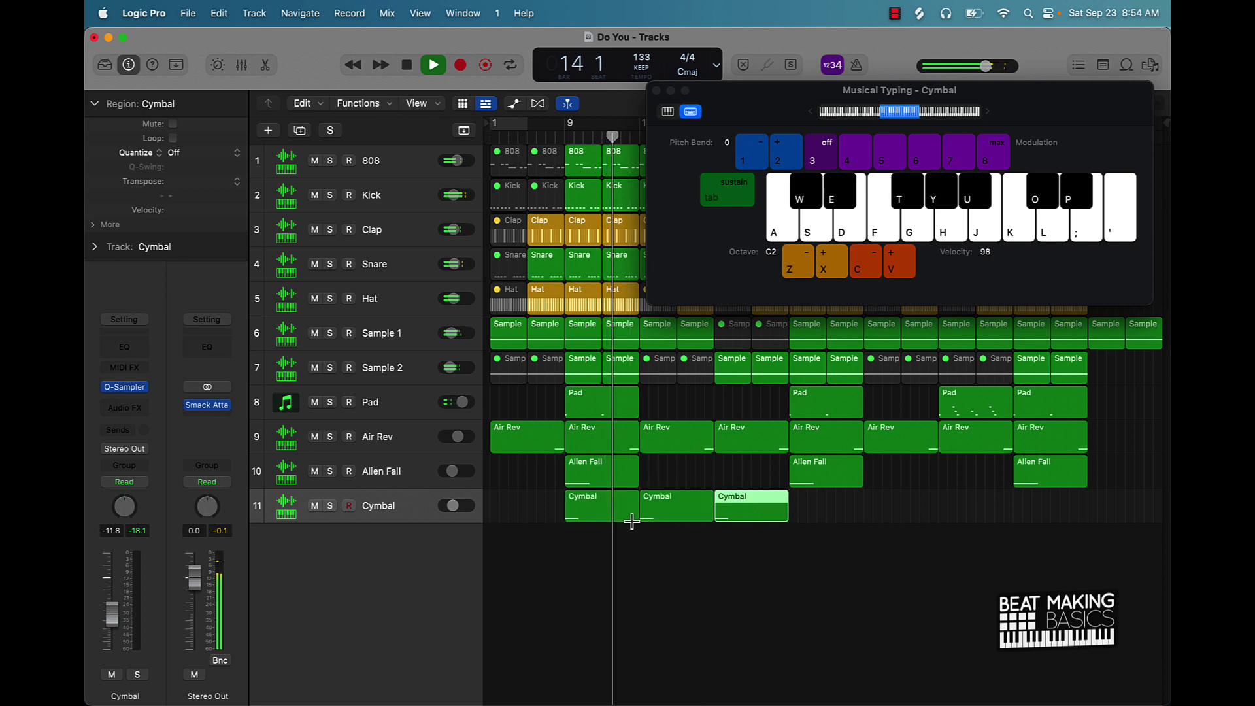
key(super+r)
key(super+r)
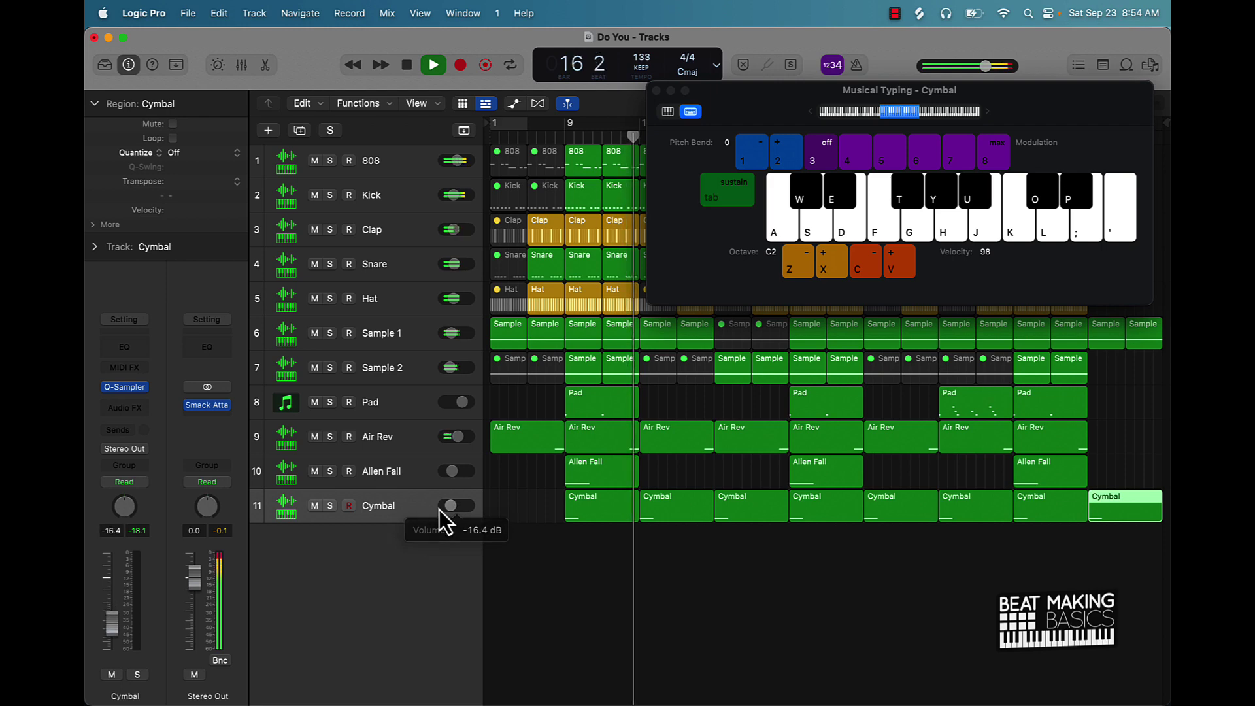
Step: Lower the Cymbal track's volume to -16.4 dB and close the Musical Typing keyboard
click(553, 582)
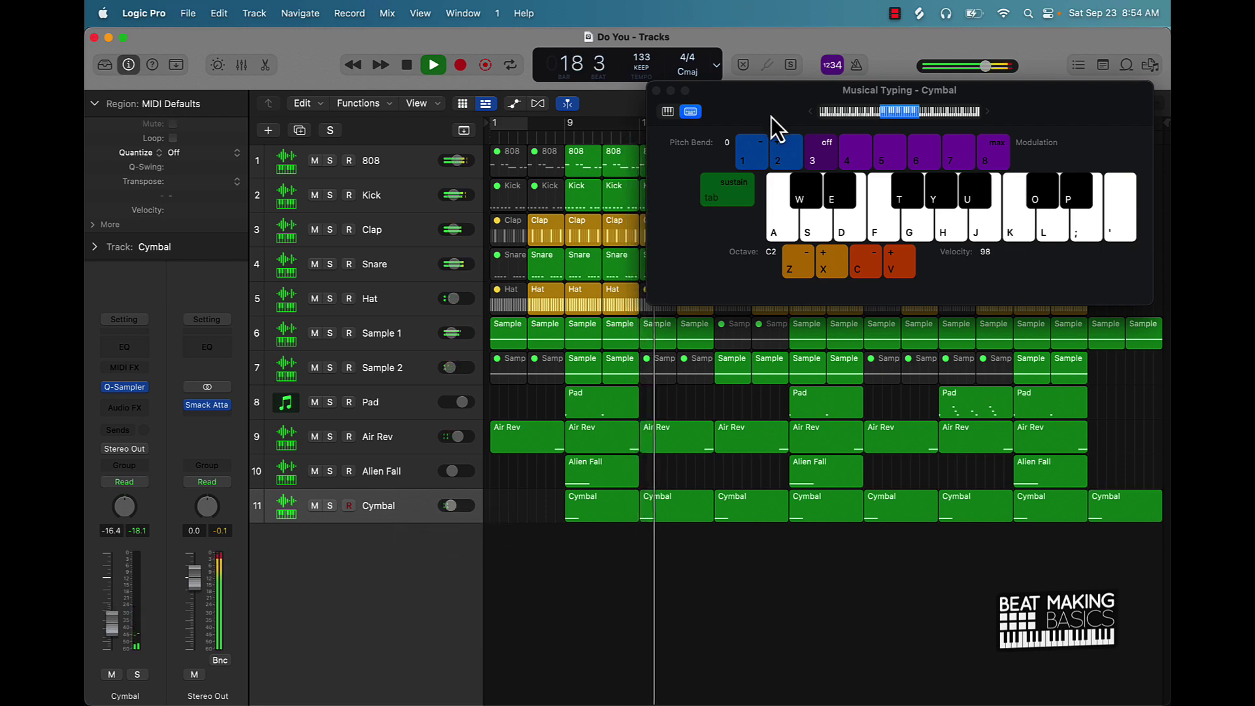
drag(760, 118, 693, 344)
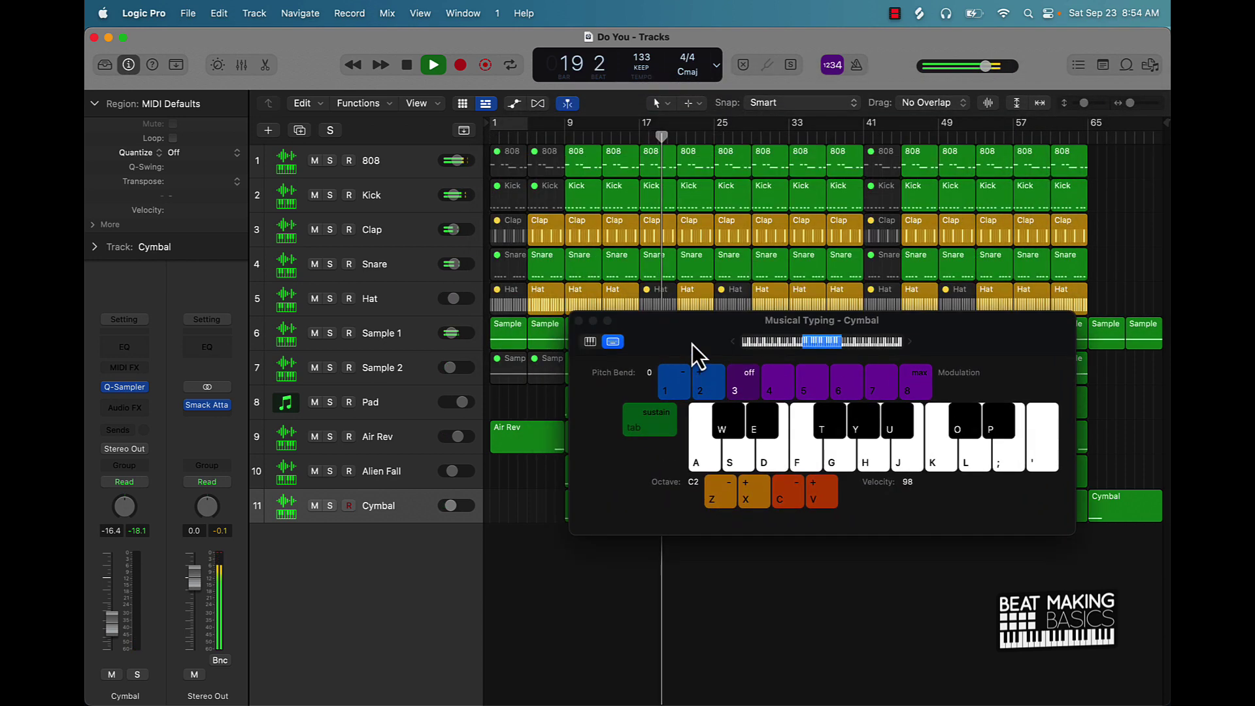
click(586, 325)
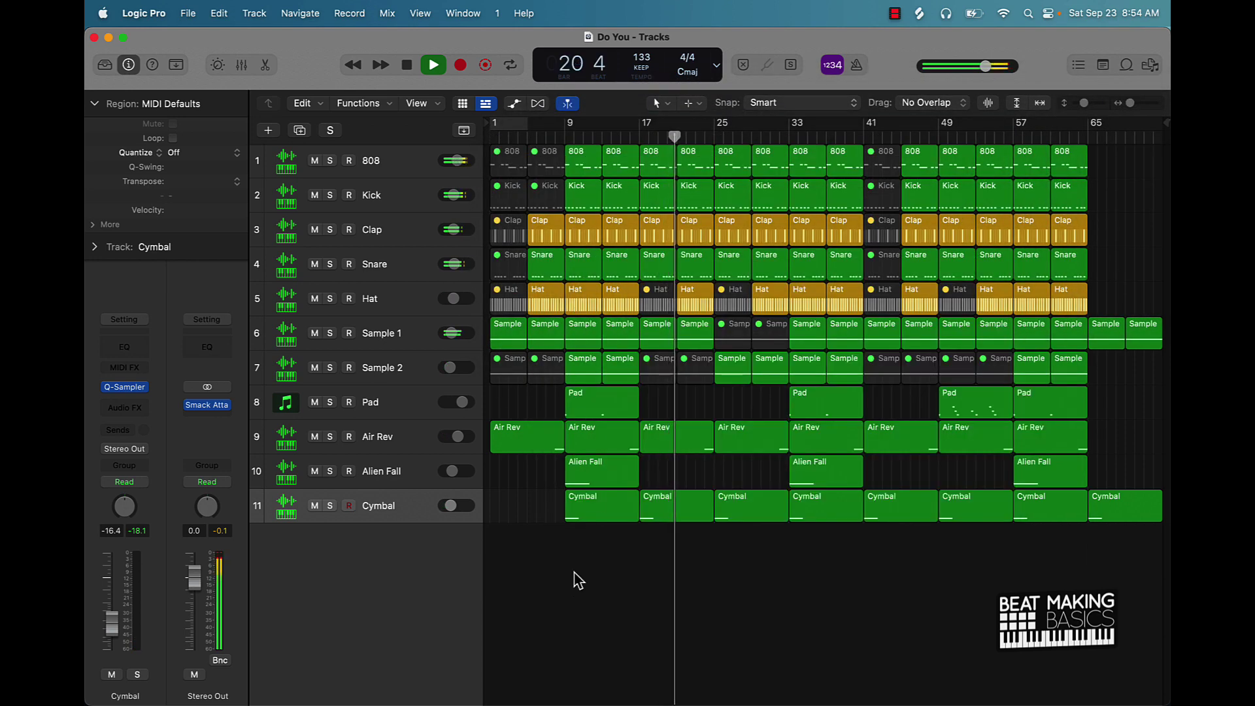
Step: Move the Air Rev, Alien Fall and Cymbal tracks together to between Hat and Sample 1
click(396, 436)
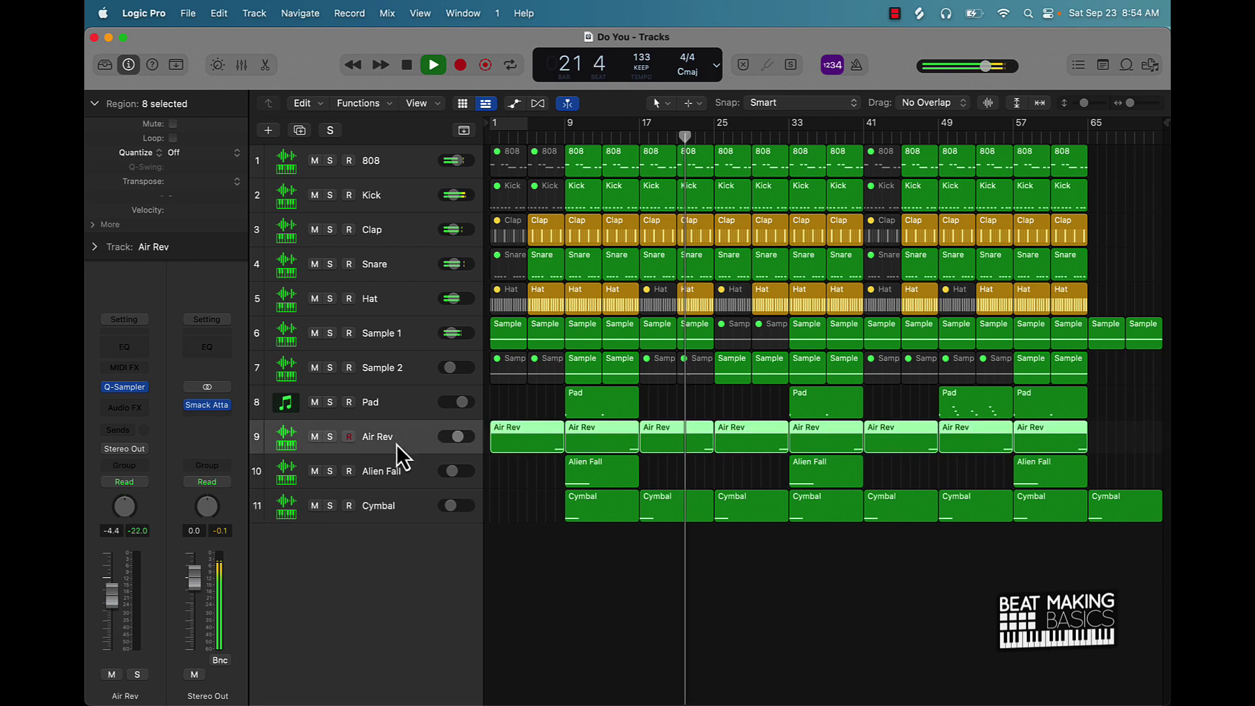
shift+click(398, 501)
drag(367, 435, 347, 327)
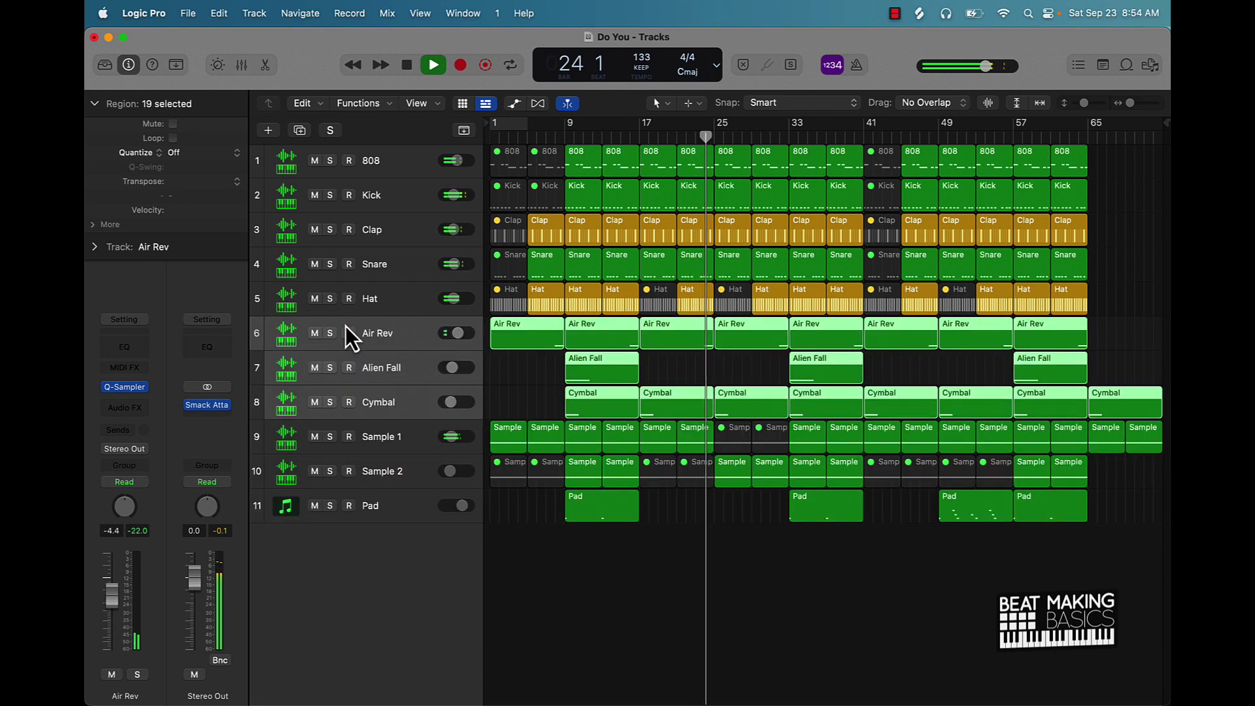
click(579, 629)
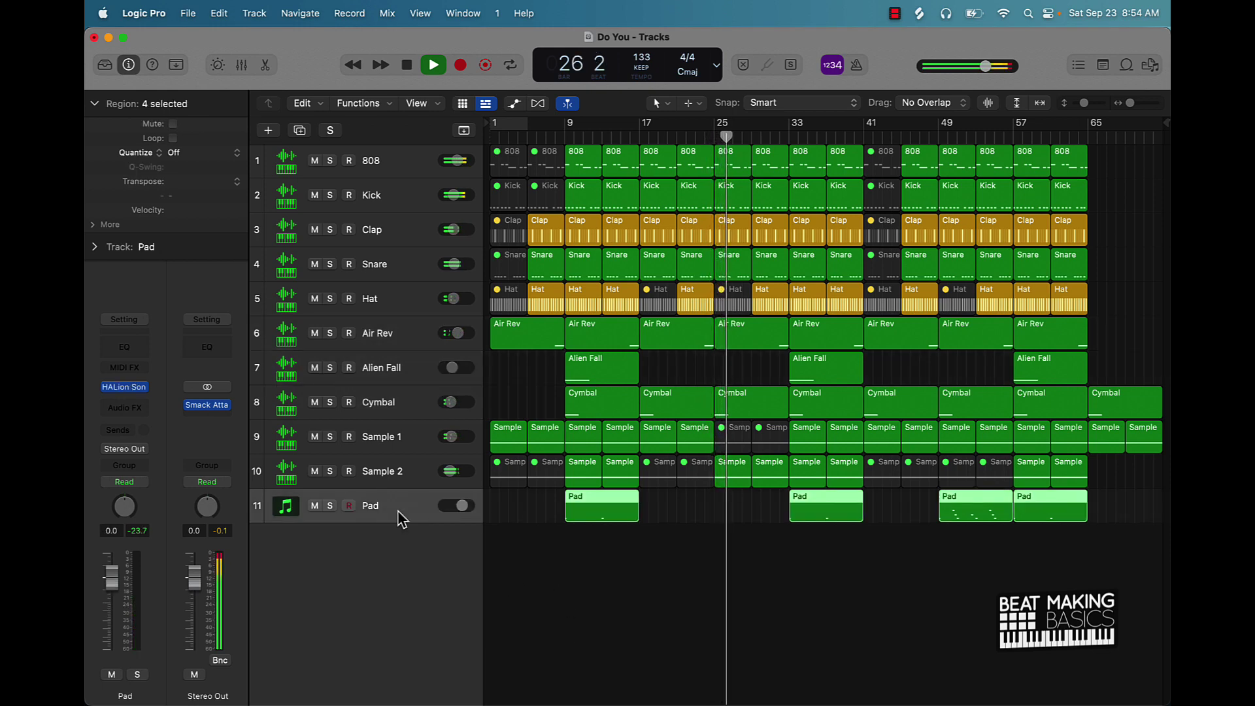
click(530, 544)
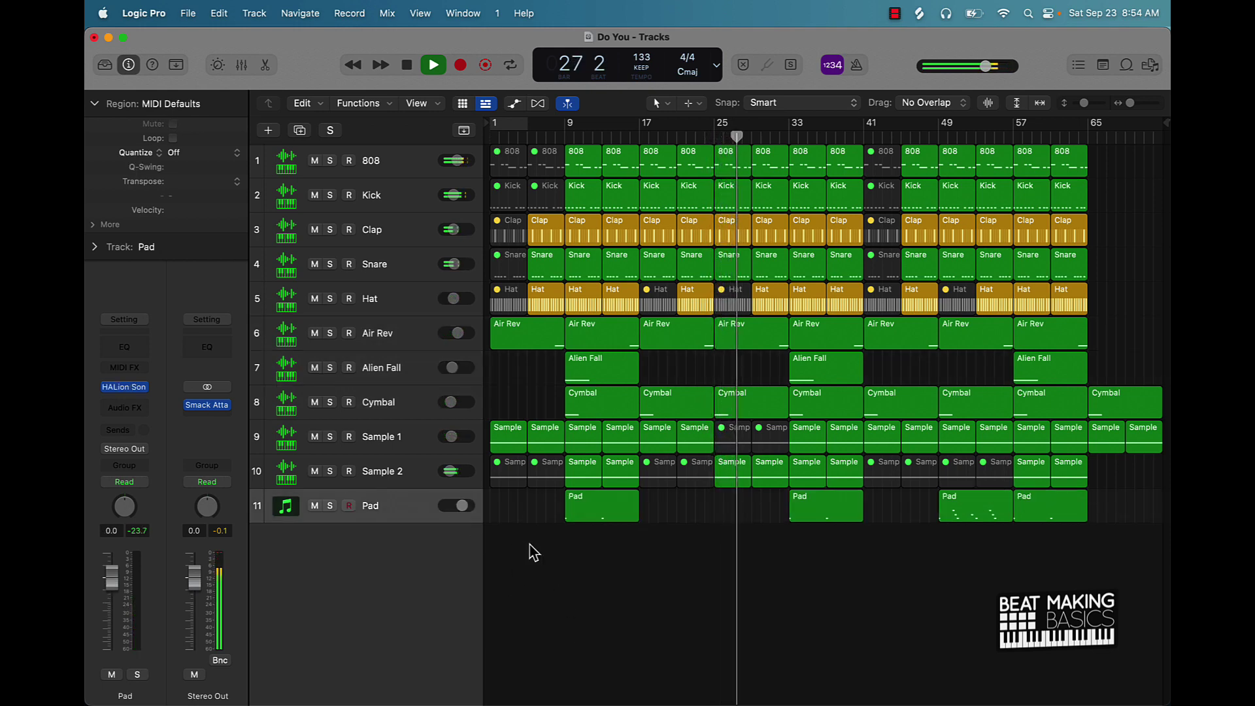
Step: Insert the Remix FX multi-effect after RC-20 Retro Color on the Sample 1 track
click(385, 441)
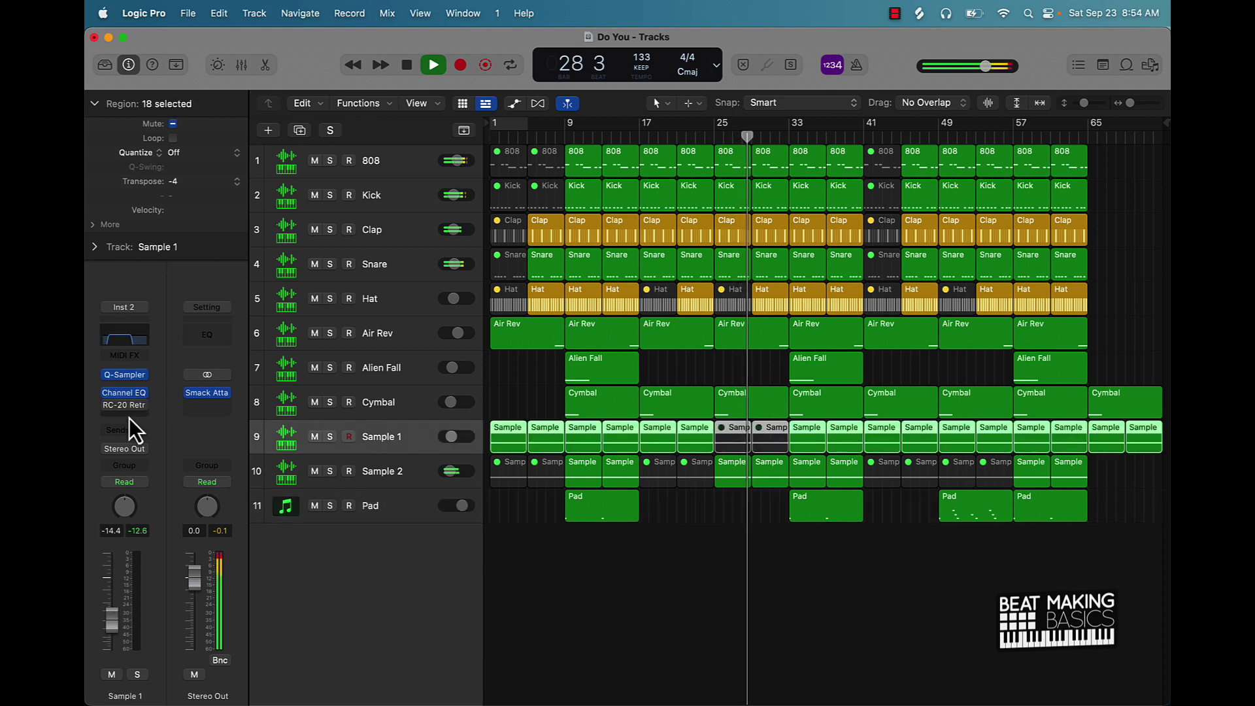
mouse_move(103, 407)
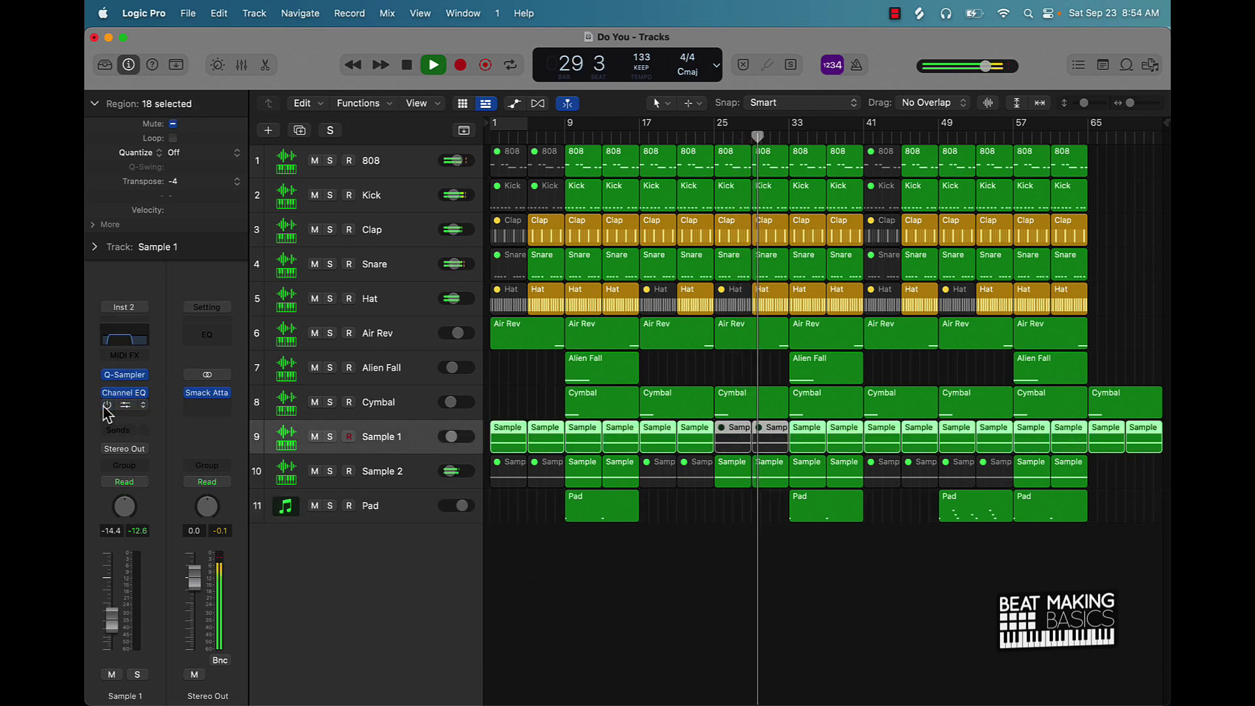
click(118, 413)
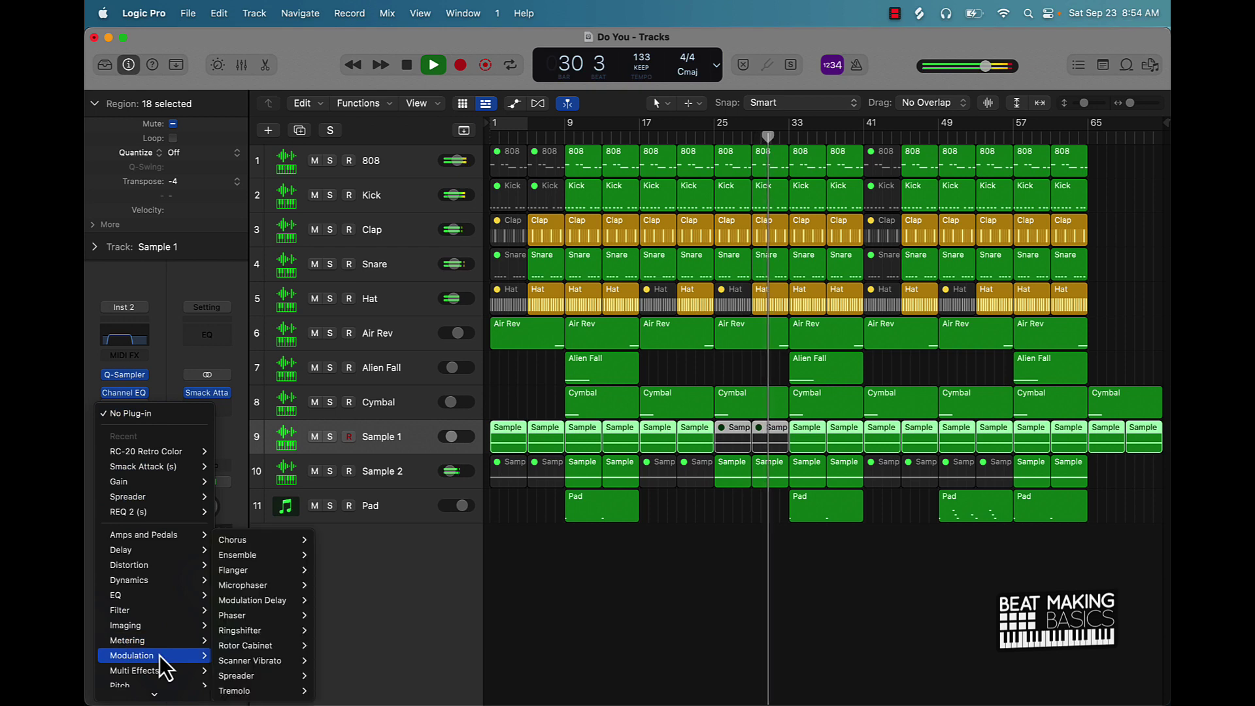
mouse_move(161, 668)
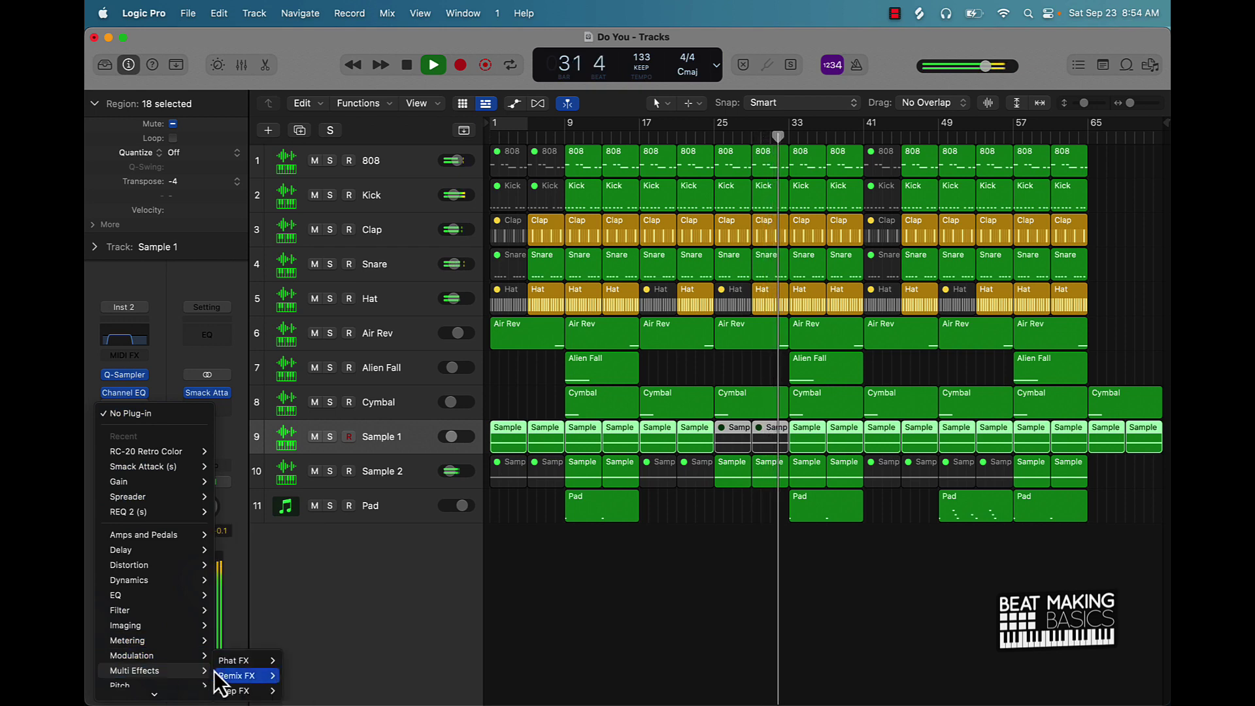
mouse_move(241, 676)
click(304, 678)
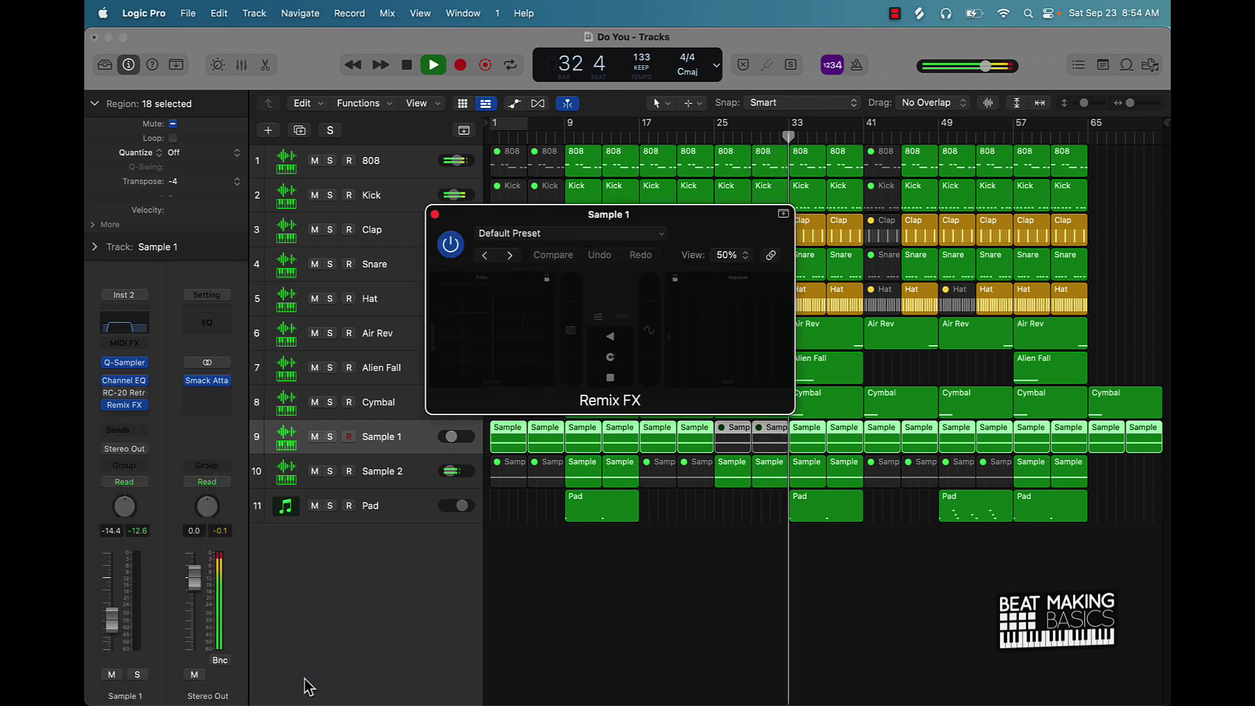
Step: Set Sample 1's automation mode to Touch and record Remix FX filter and tape stop moves during playback
click(135, 488)
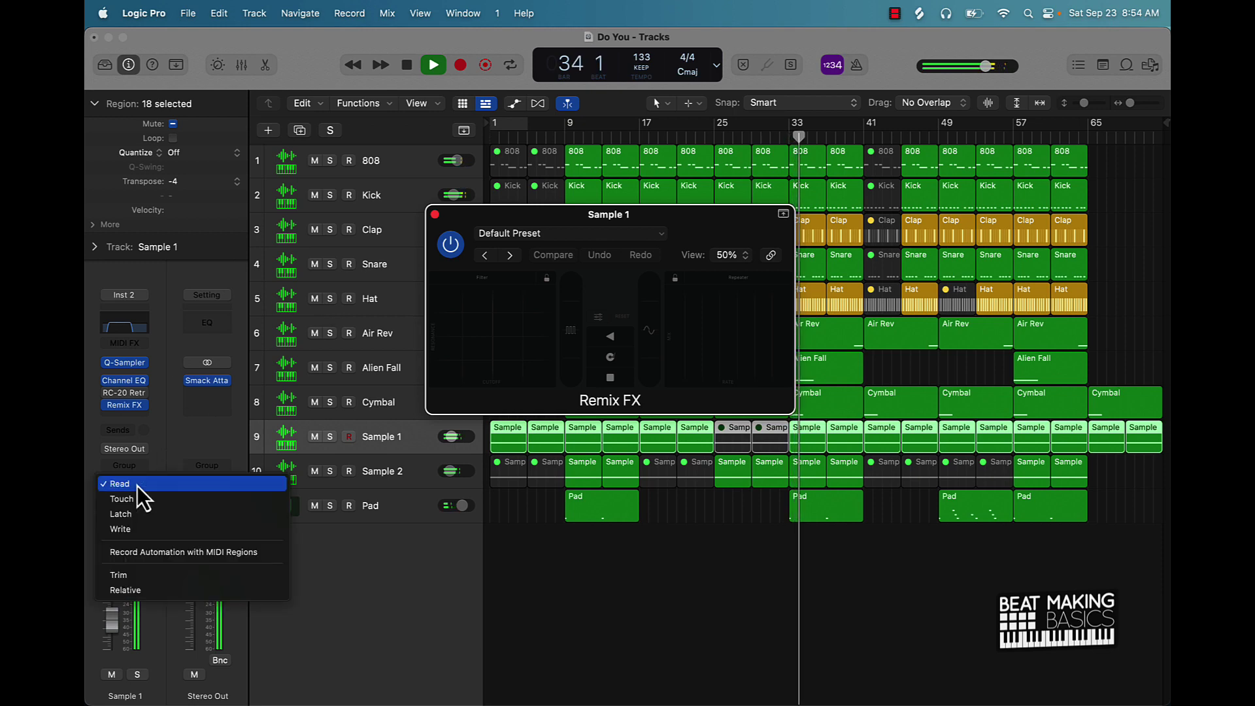
click(136, 504)
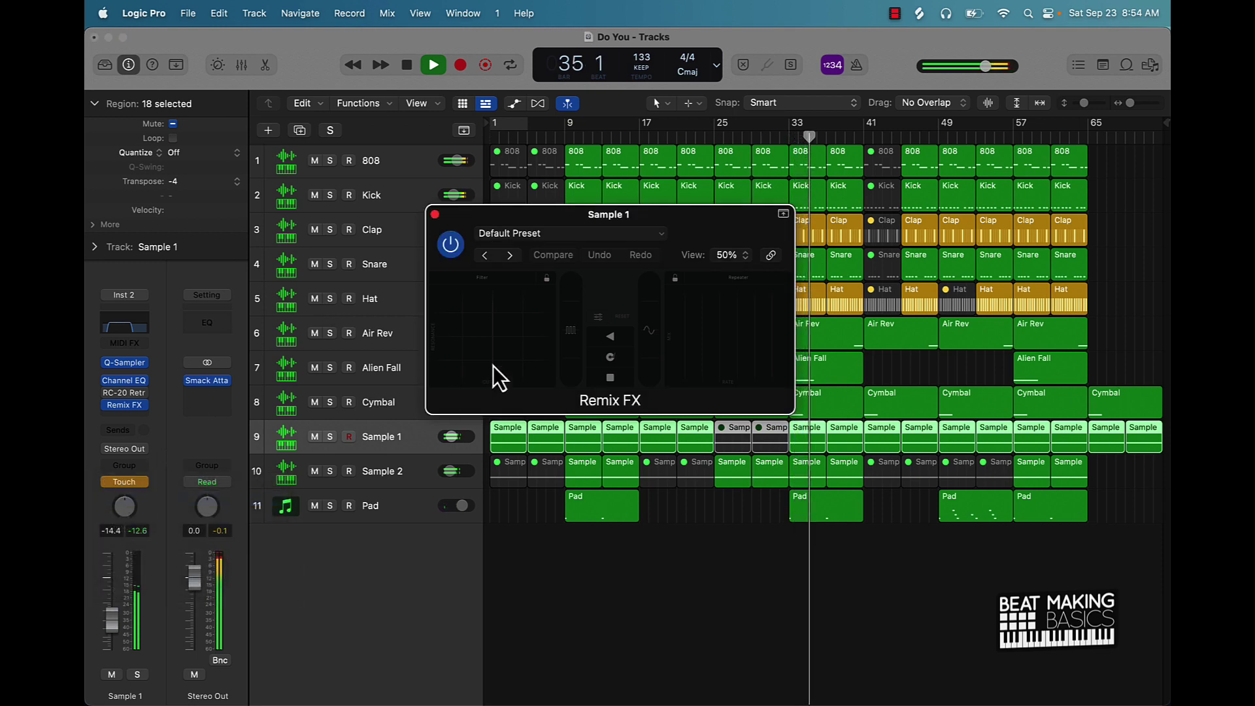
drag(687, 218, 600, 170)
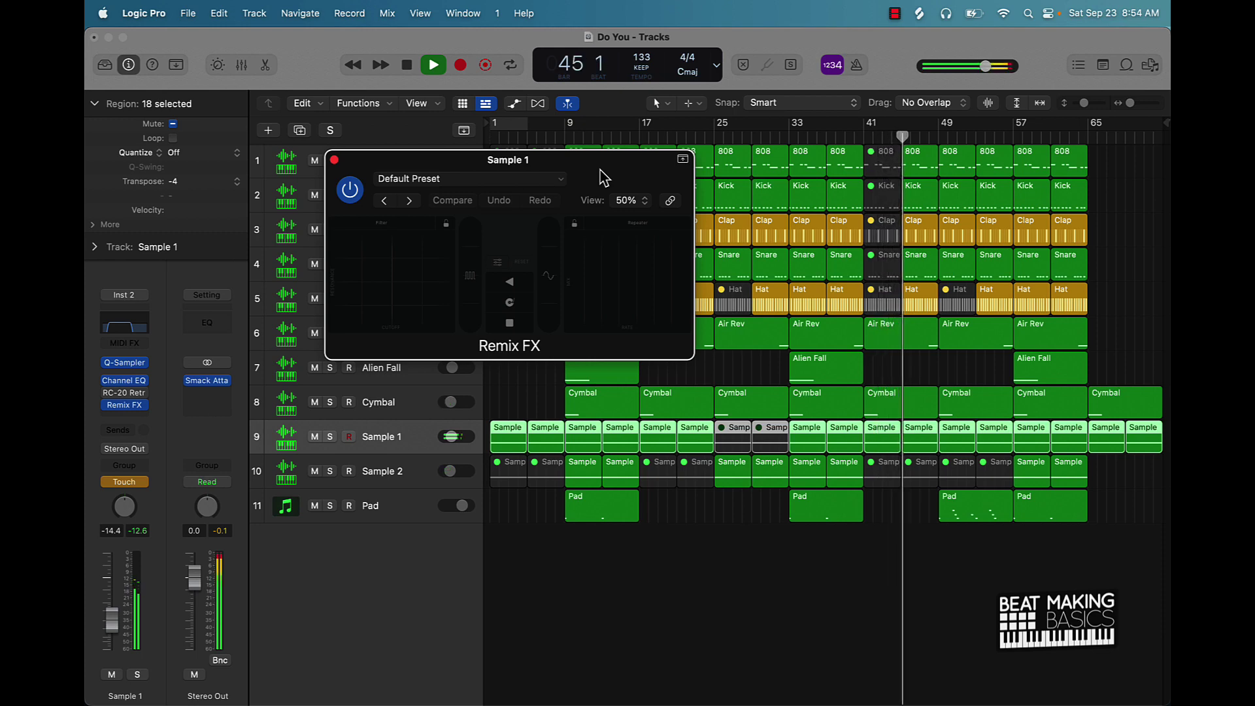
click(353, 318)
drag(352, 311, 398, 278)
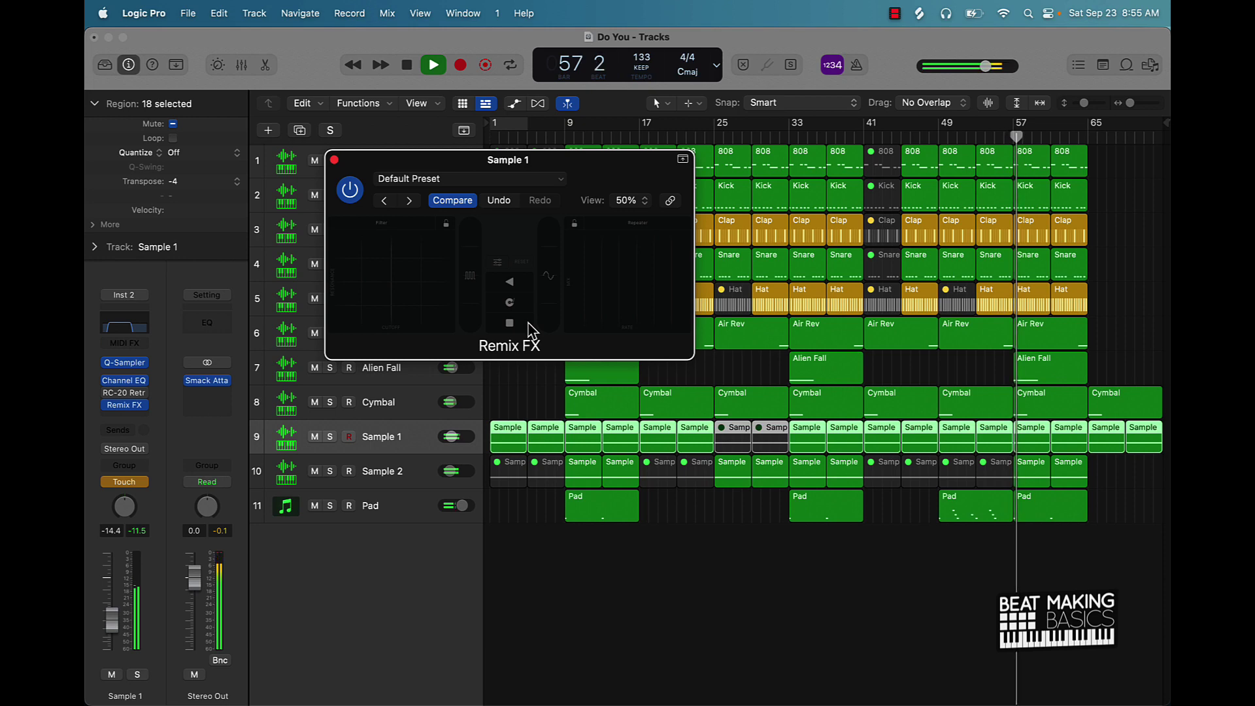
Step: Close the Remix FX window and return Sample 1's automation mode to Read
click(335, 161)
click(137, 481)
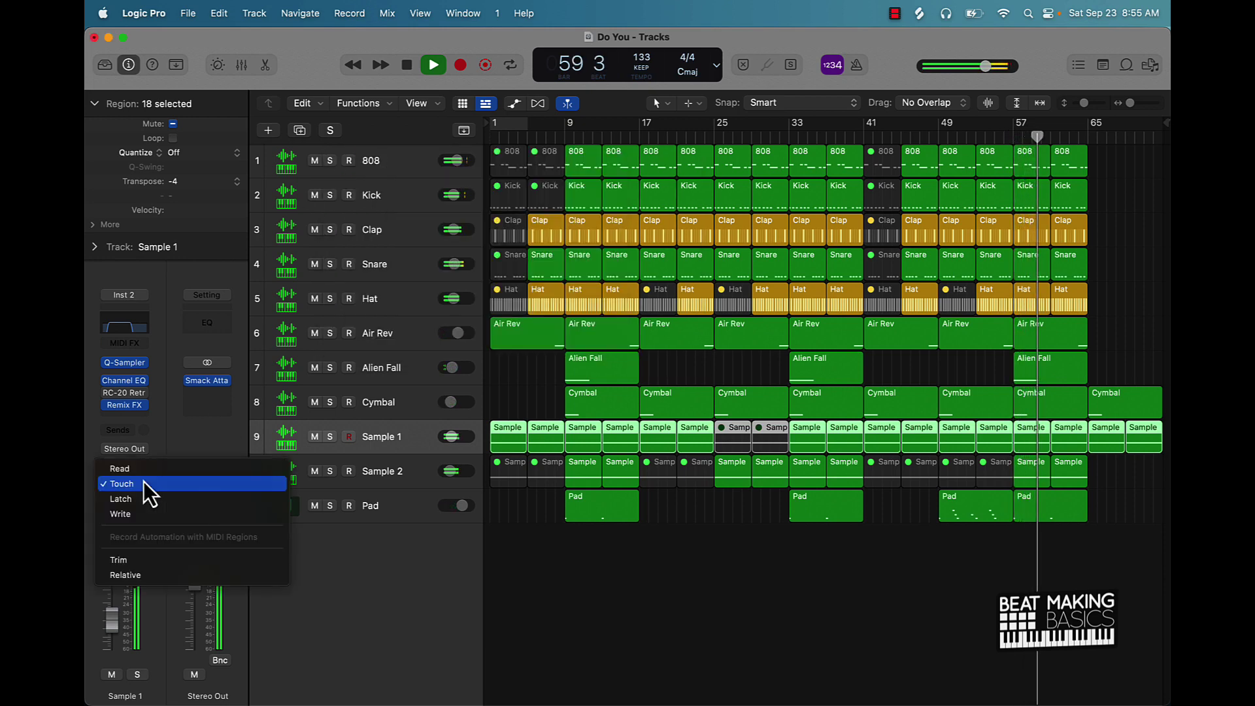
click(144, 472)
click(705, 576)
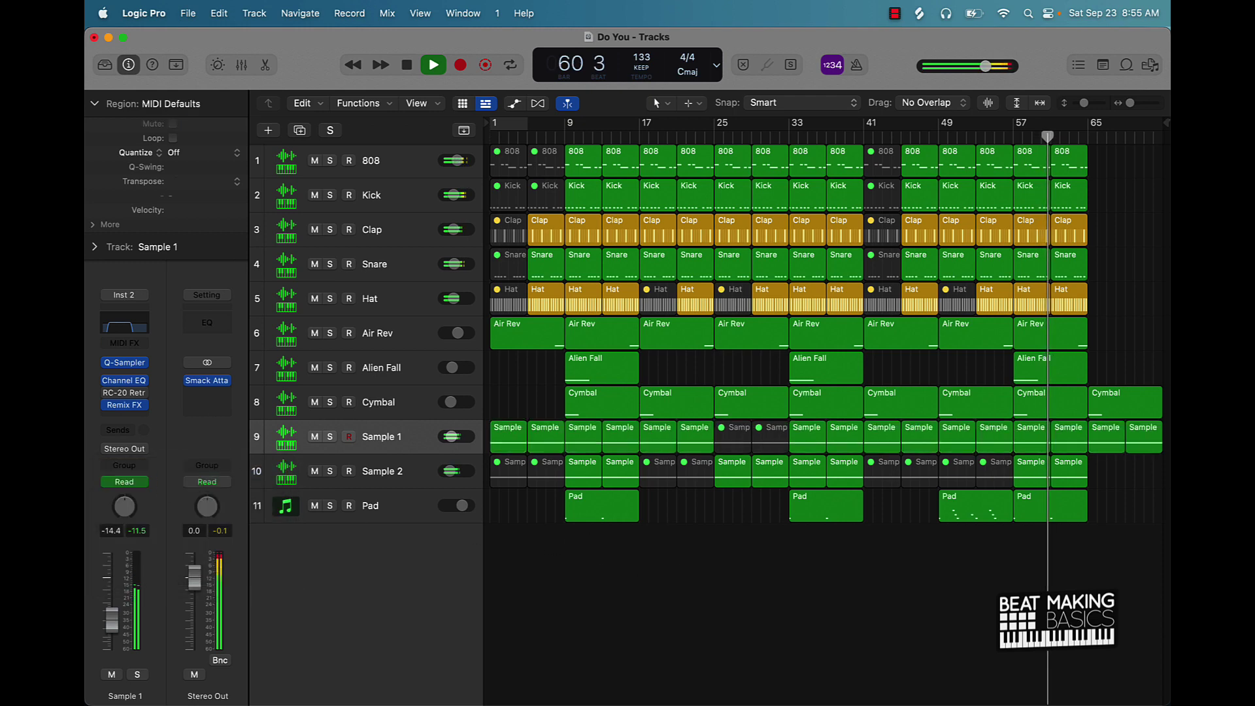
Step: Show track automation, stop playback near bar 58, and display Remix FX Tape Stop On/Off automation on Sample 1
key(a)
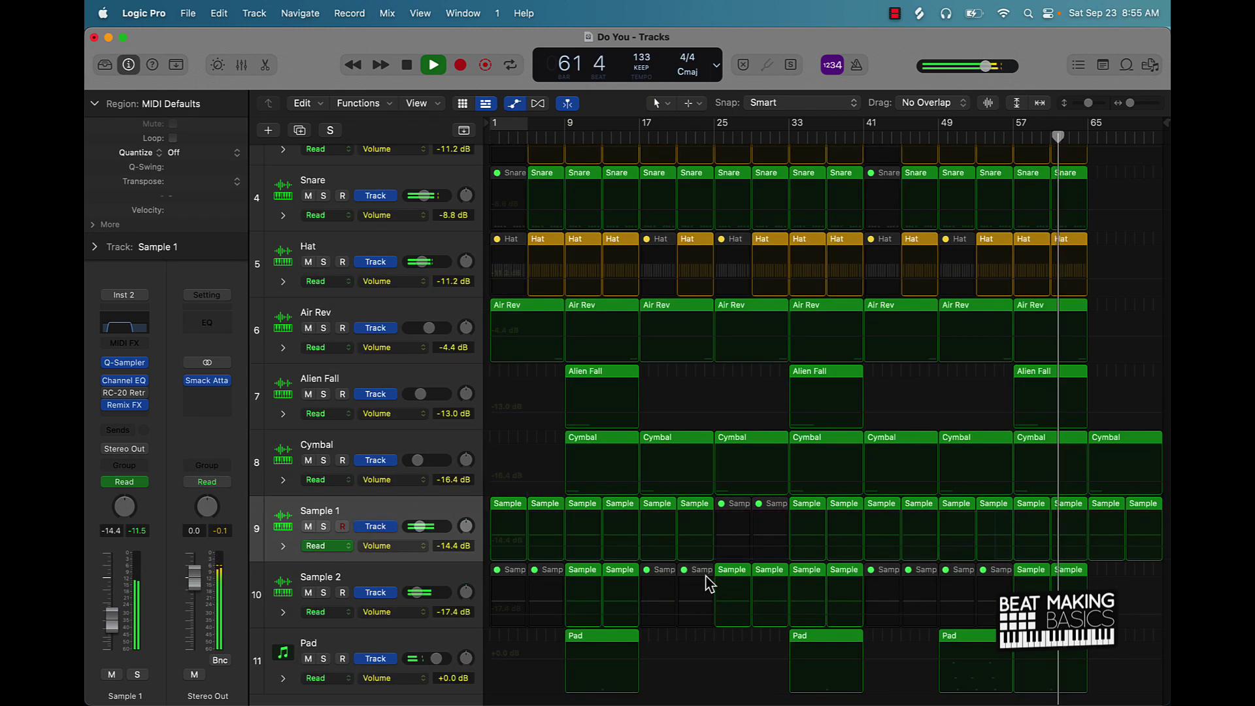
key(super+Right)
key(super+Right)
key(super+Right)
key(super+Right)
key(super+Right)
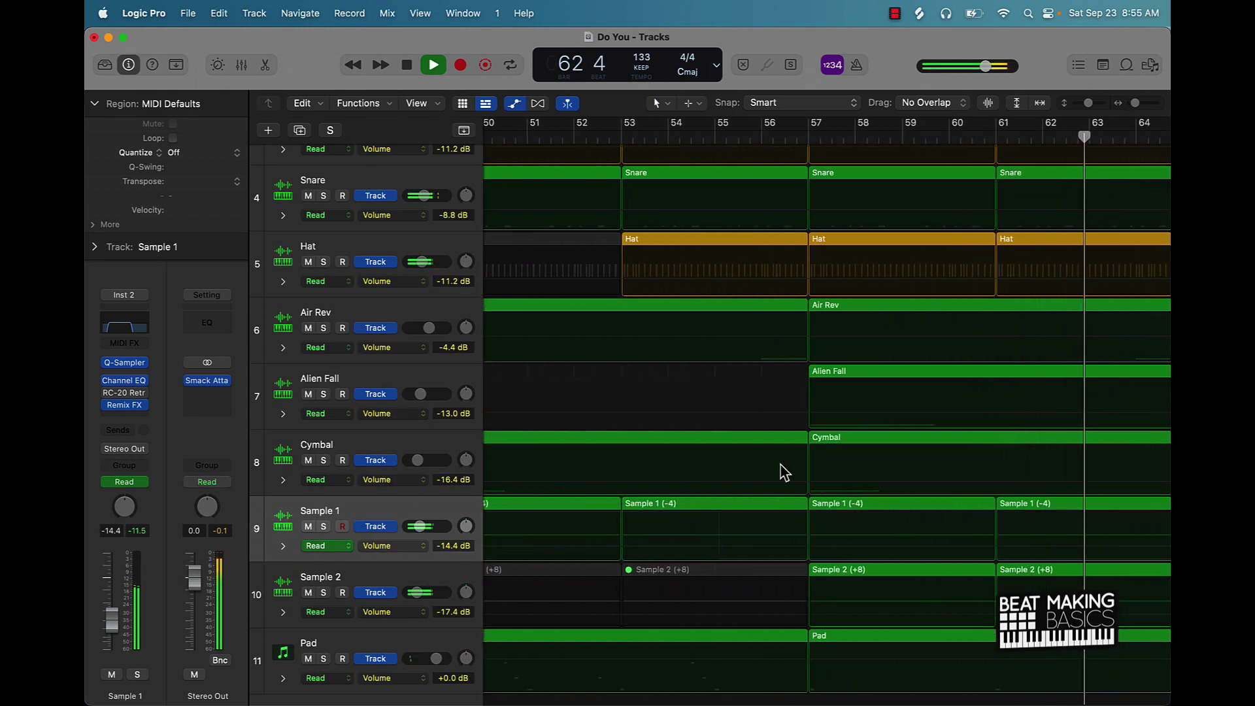
scroll(780, 465, left, 1)
scroll(781, 471, left, 3)
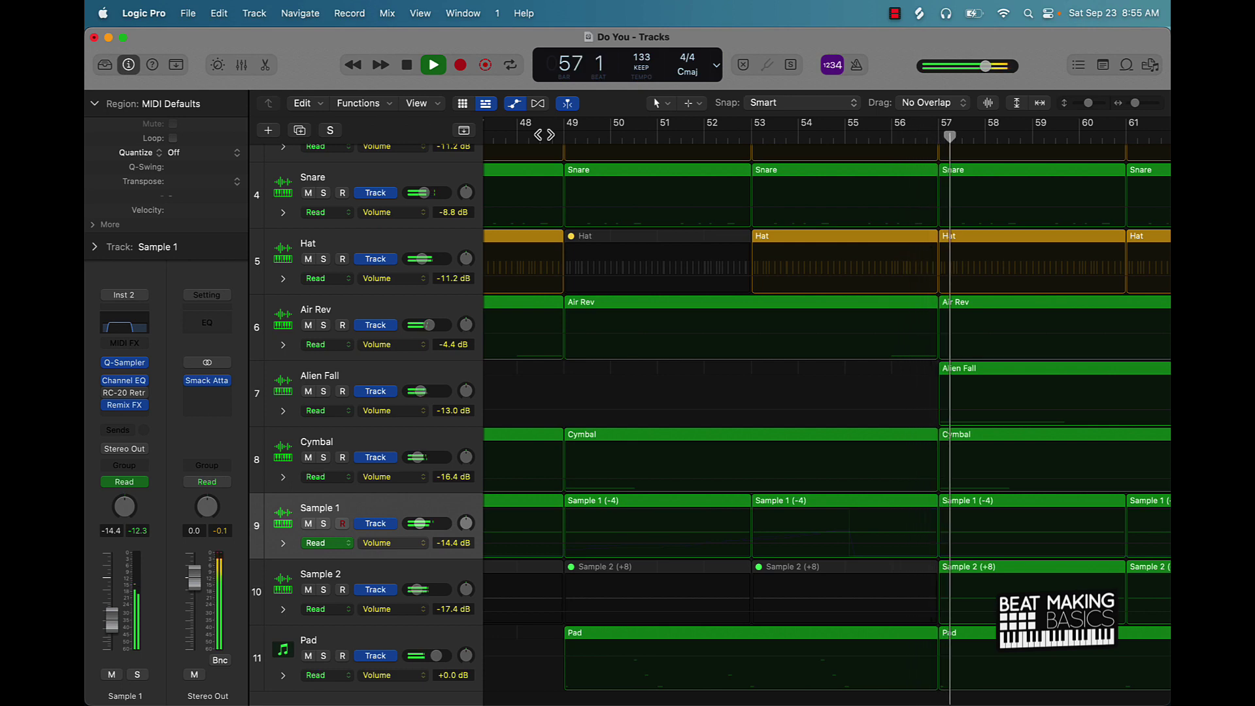
key(space)
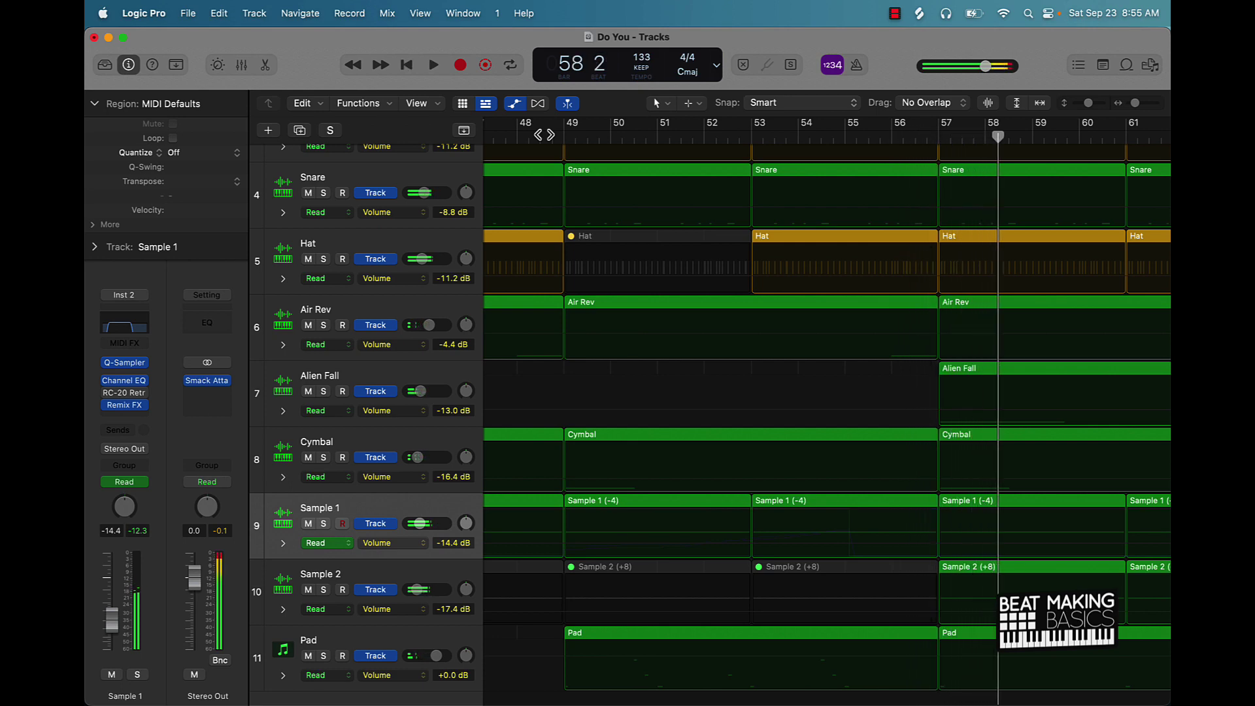
click(415, 541)
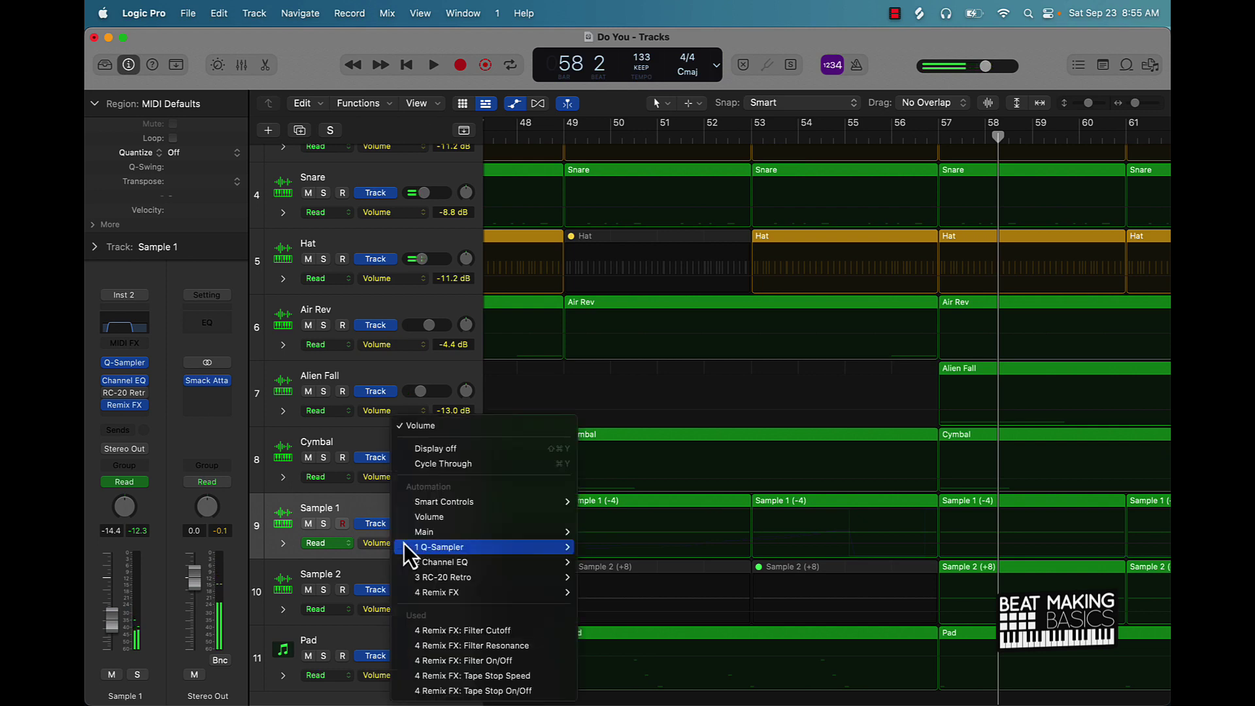
click(463, 691)
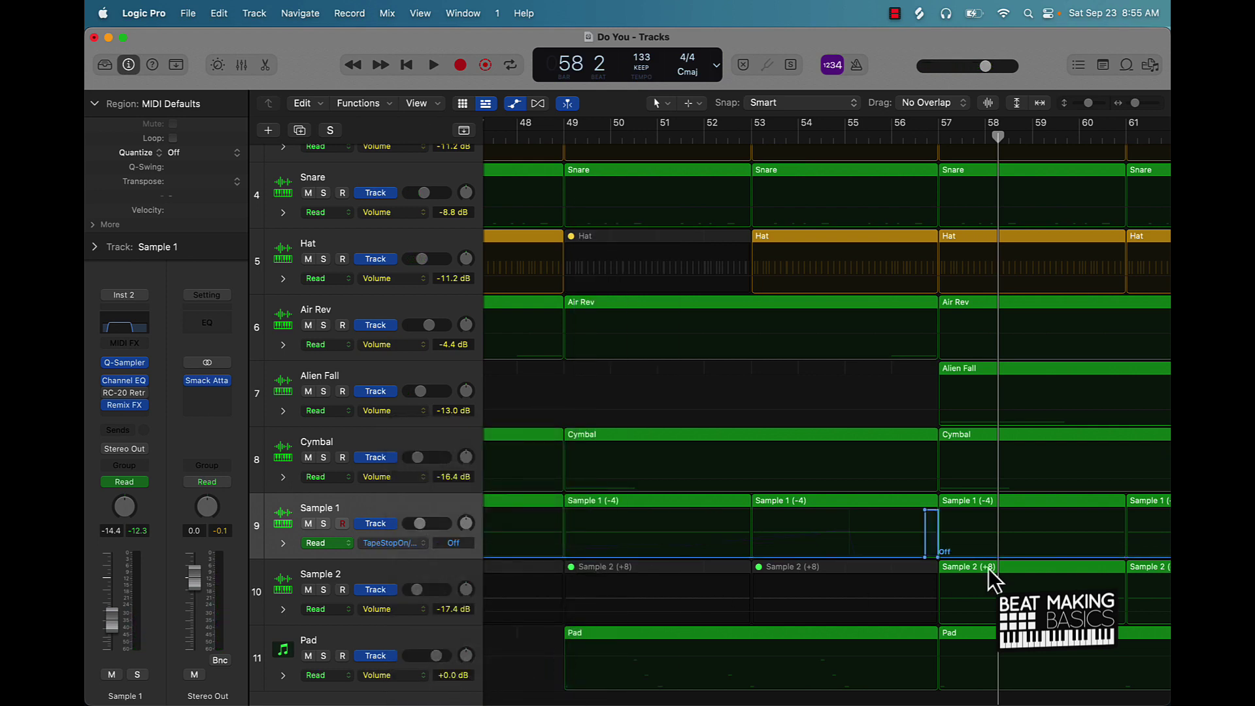
Step: Move the end of Sample 1's tape stop automation so it switches off exactly at bar 57
scroll(989, 568, up, 10)
scroll(989, 568, left, 5)
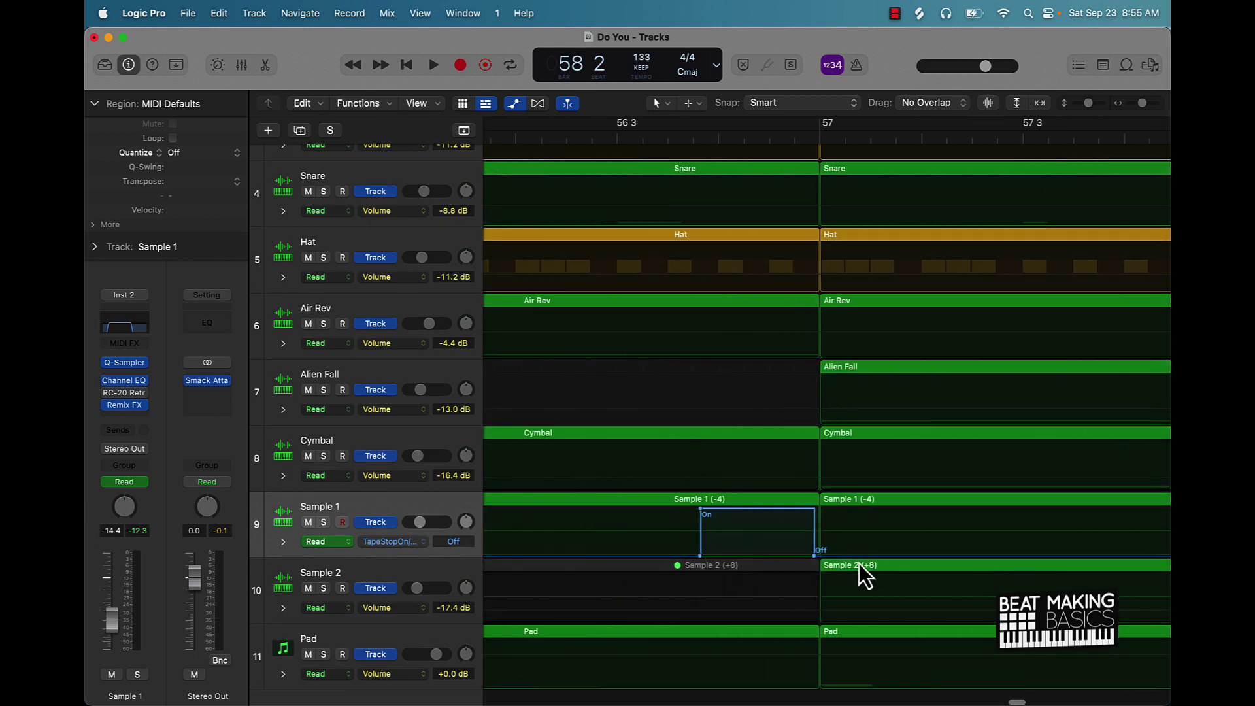
drag(816, 557, 819, 555)
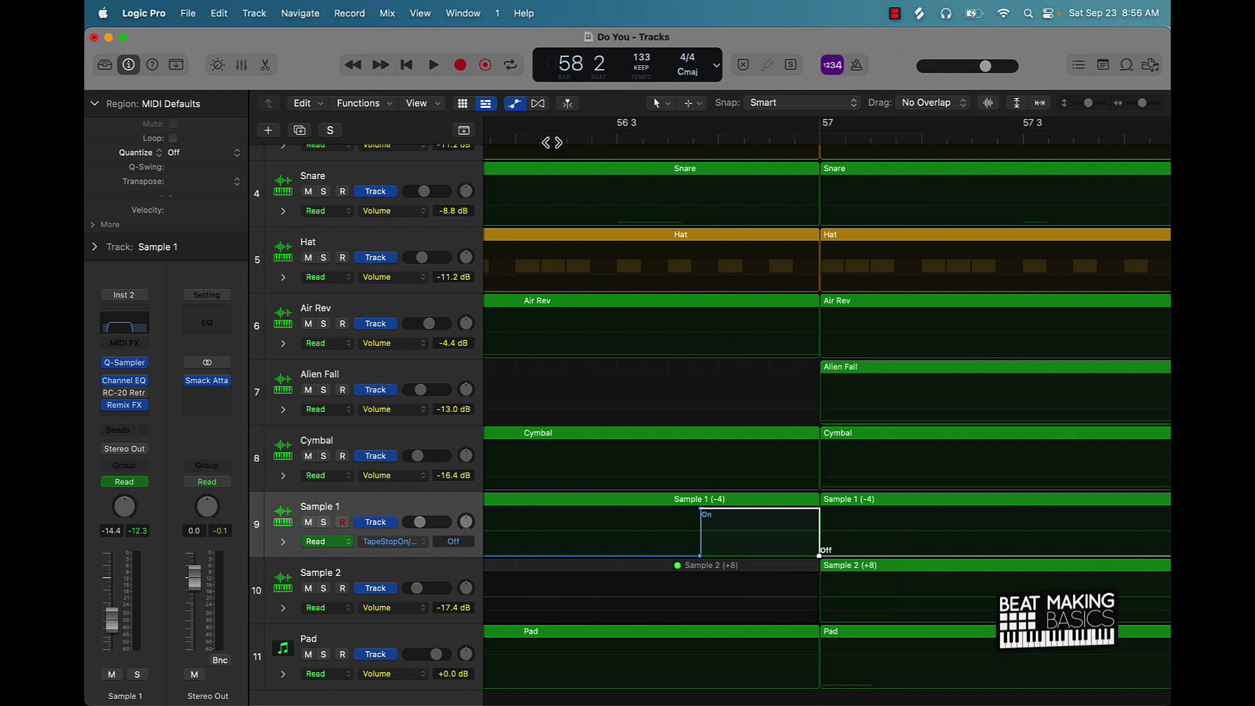
Step: Play the bars leading into bar 57 to check the tape stop, and hide automation to view the whole arrangement
key(comma)
key(comma)
key(comma)
key(comma)
key(comma)
key(comma)
key(comma)
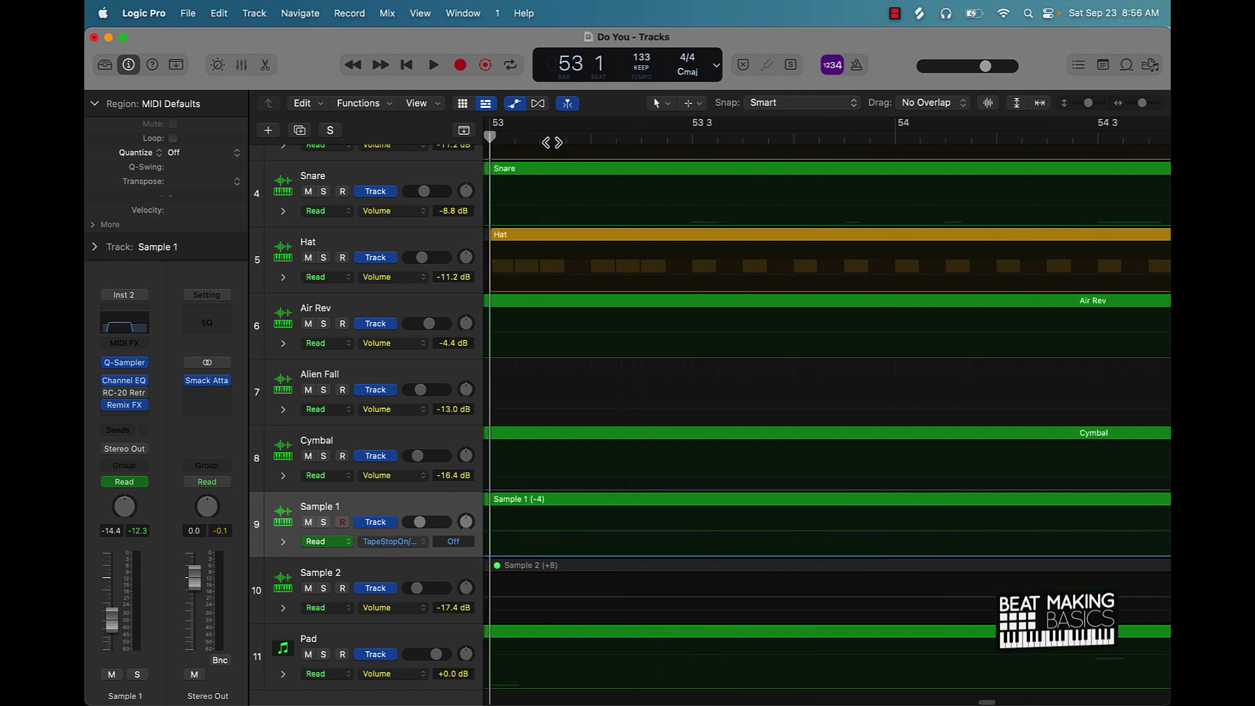
key(period)
key(space)
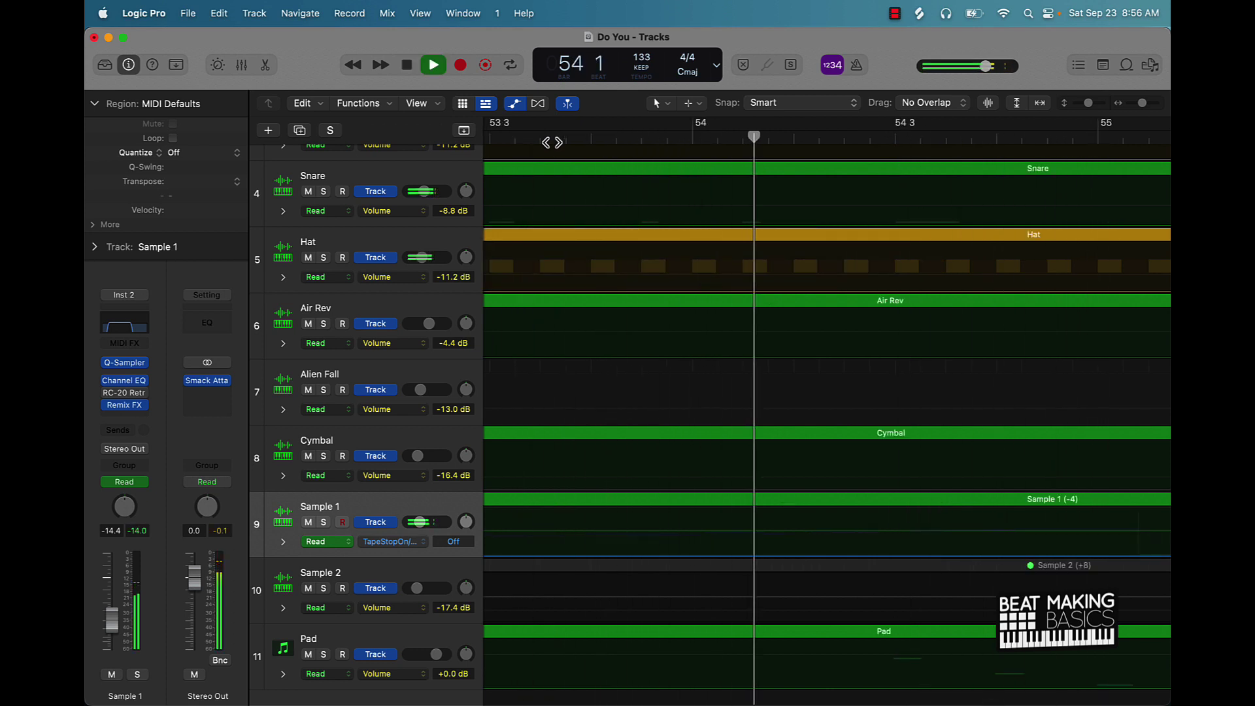
key(super+Left)
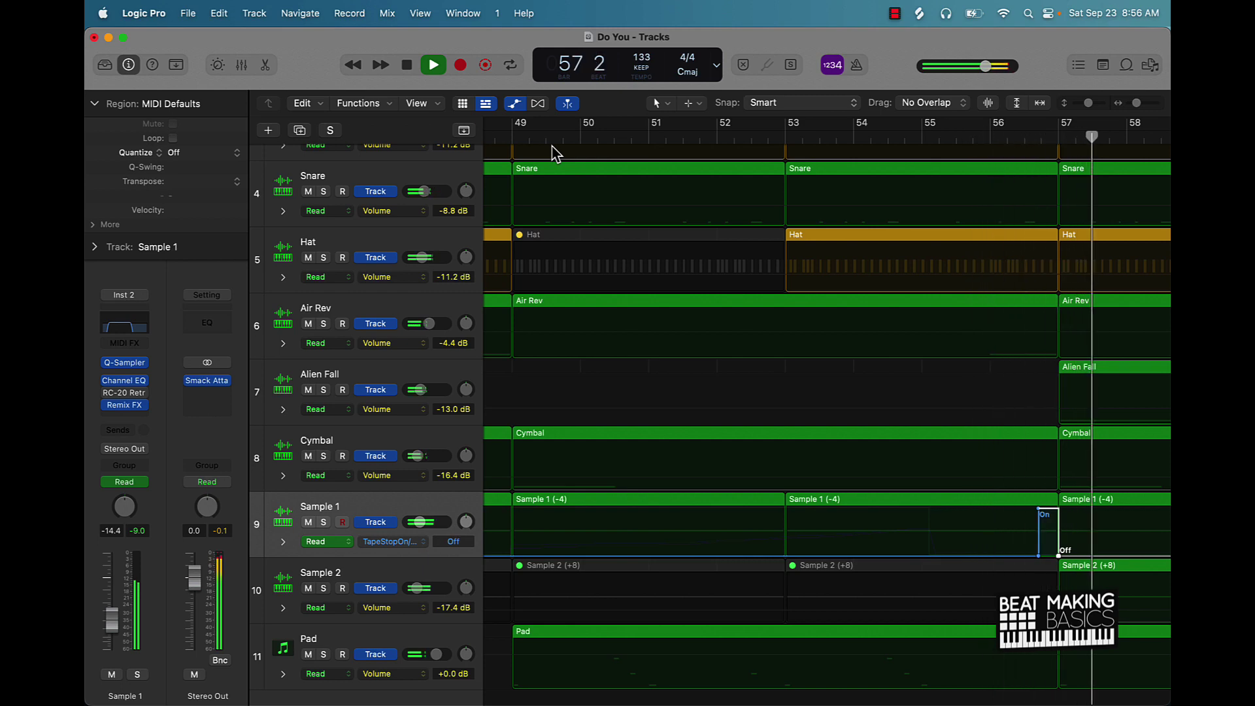
key(a)
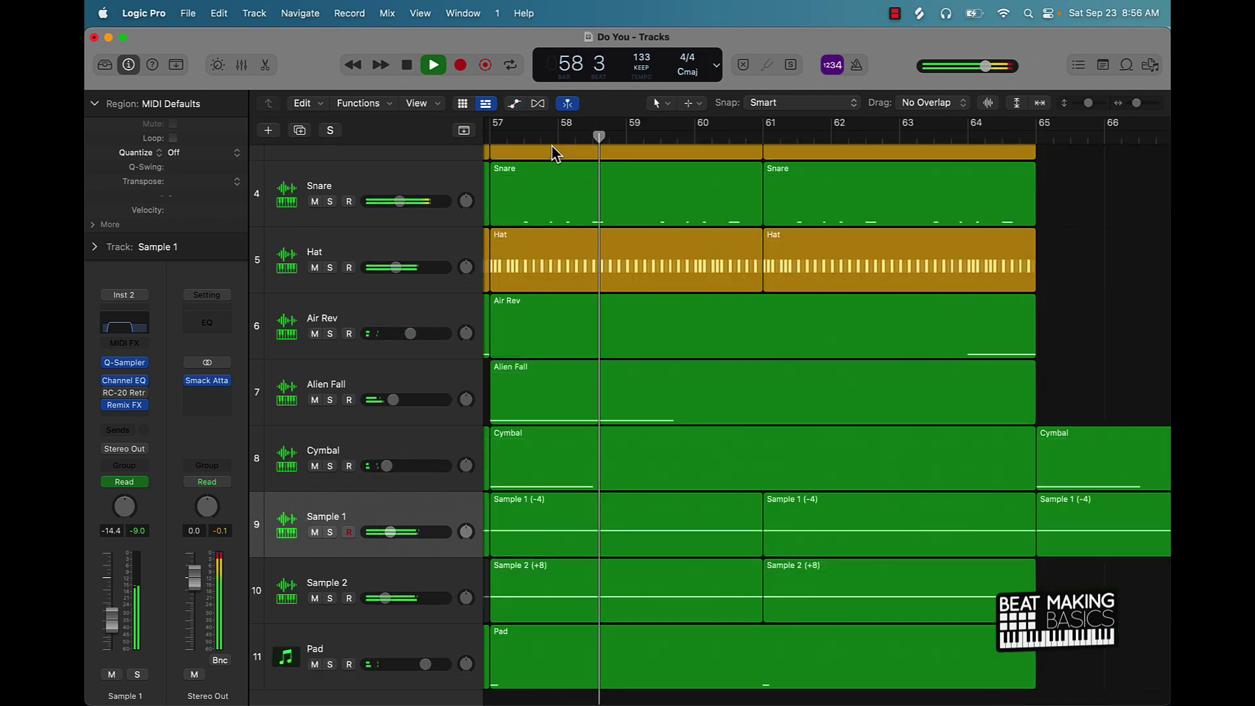
key(z)
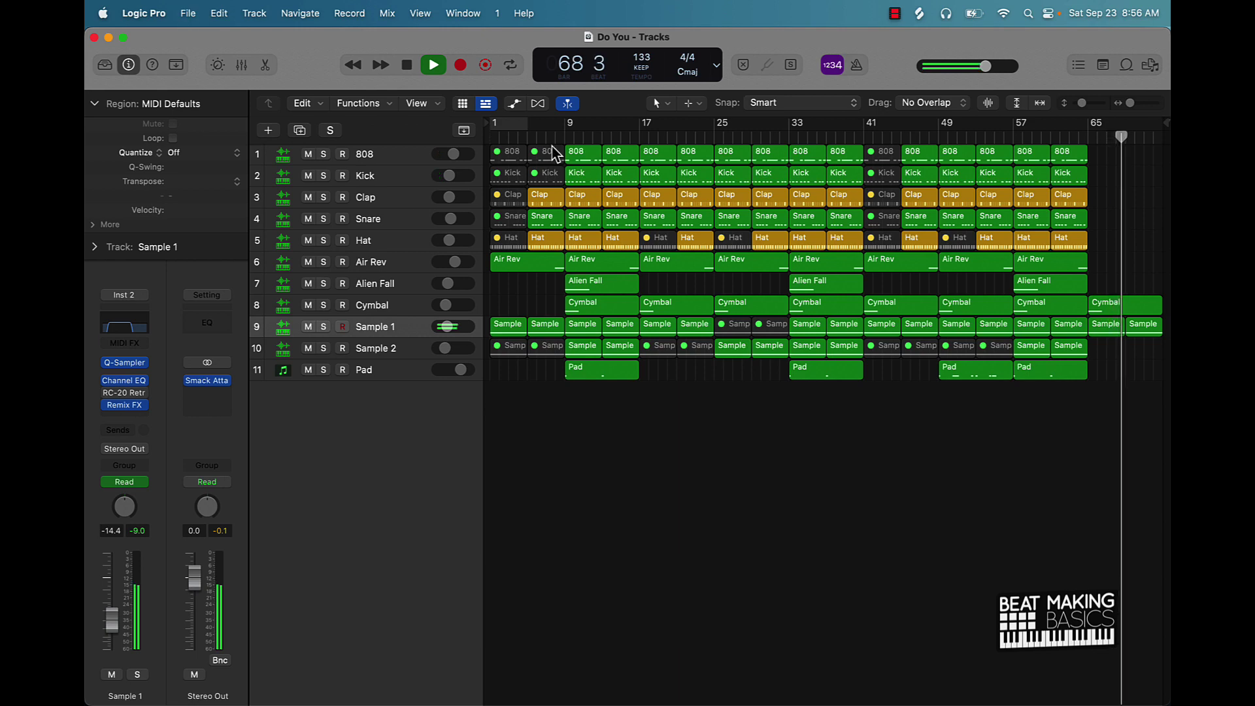
Step: Add a software instrument track below Pad with Quick Sampler and load the Ukiah Beats Simple Tag preset
click(394, 371)
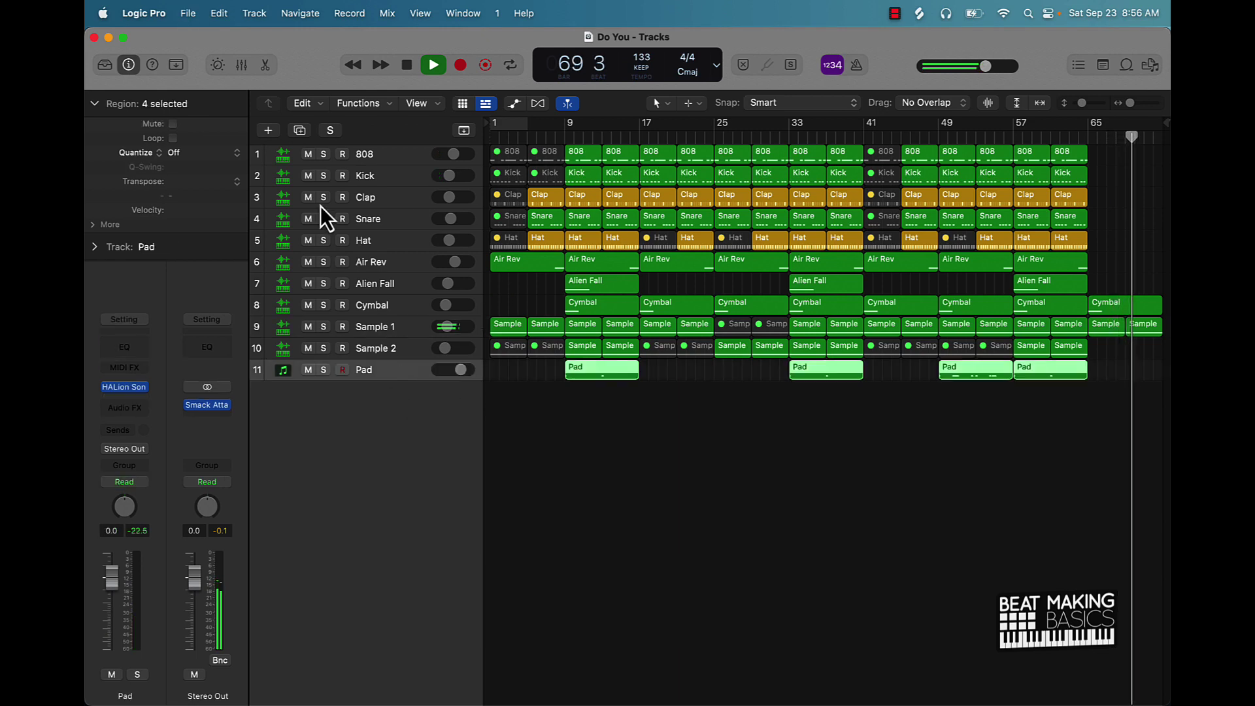
click(268, 131)
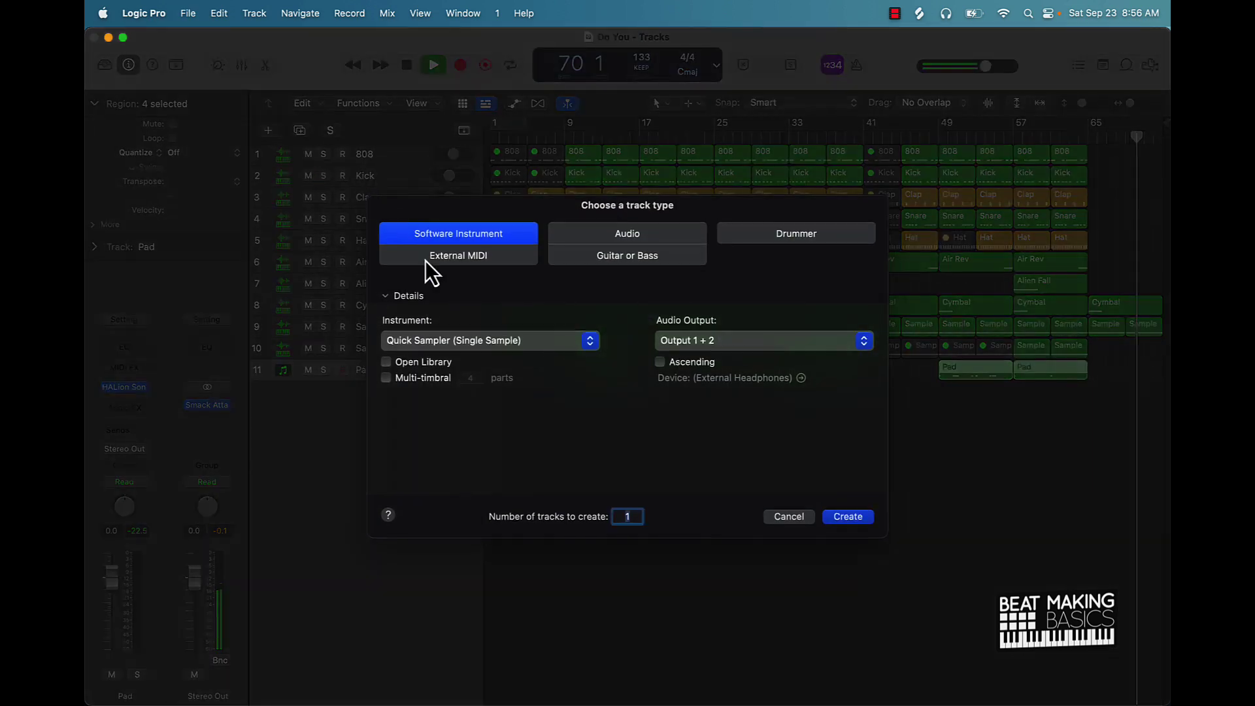
click(848, 517)
click(540, 234)
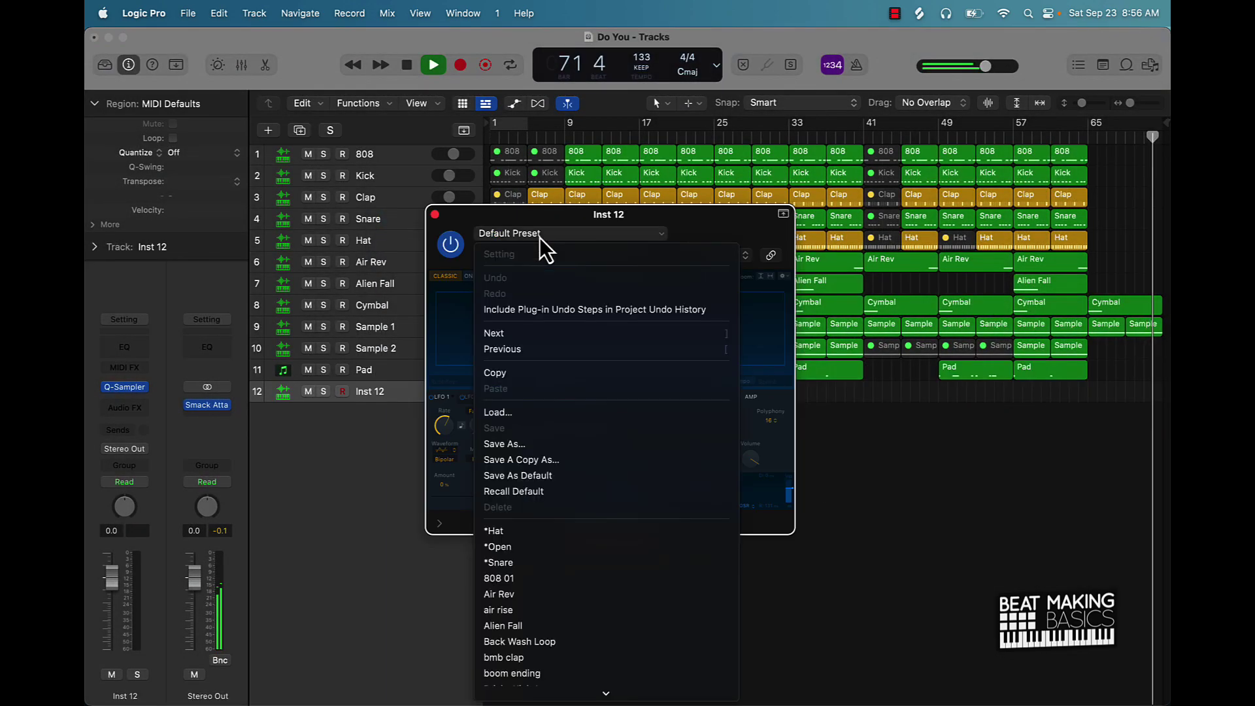
scroll(554, 569, down, 10)
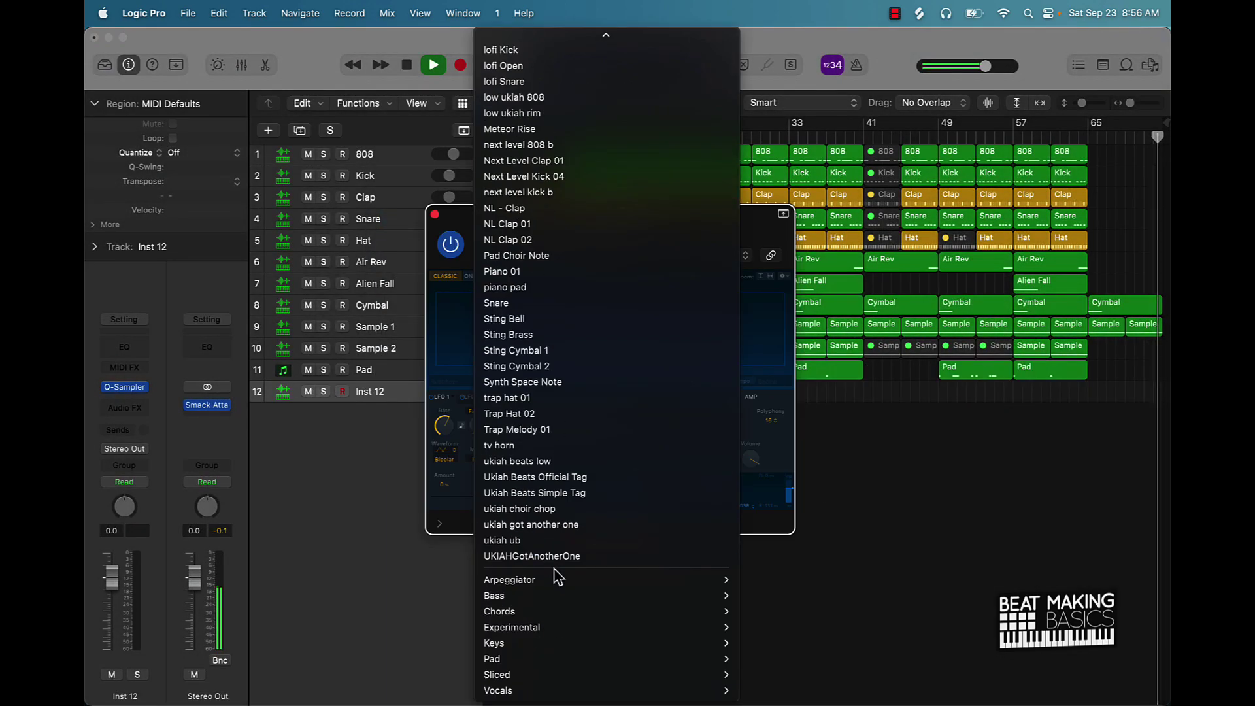
click(547, 501)
click(435, 214)
Step: Record the producer tag on the new track with Musical Typing so it plays just before bar 9
key(Return)
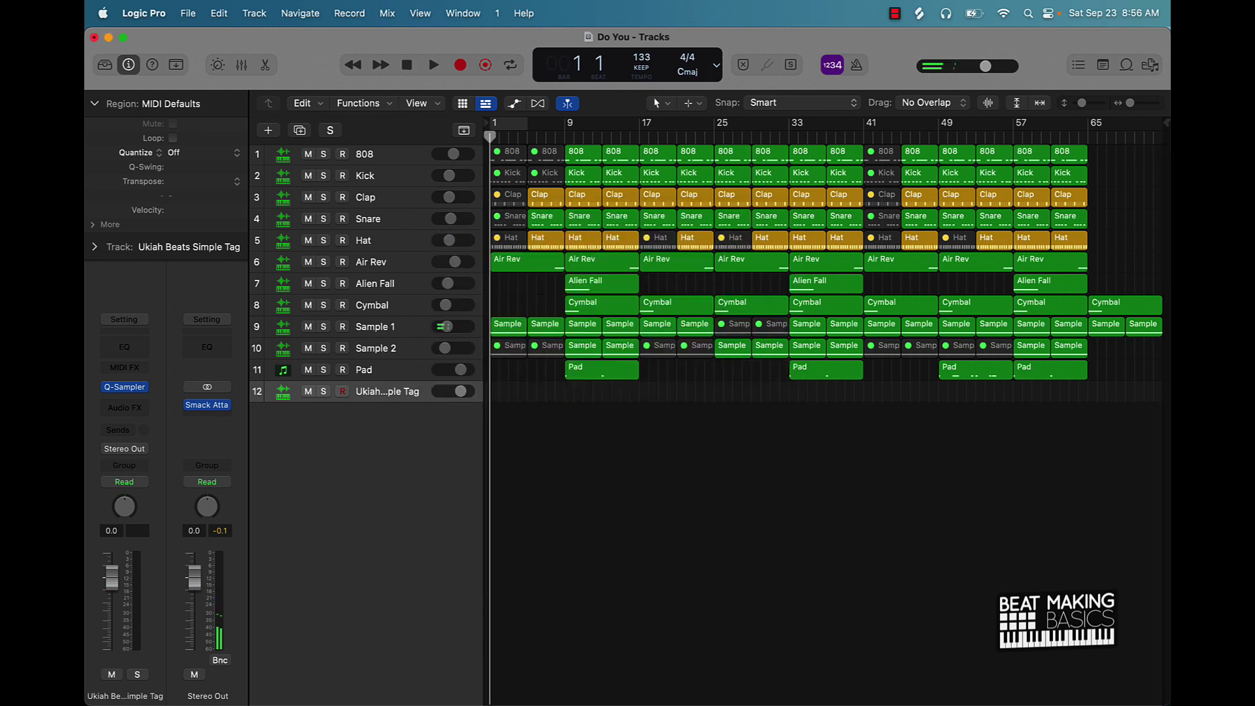
key(super+n)
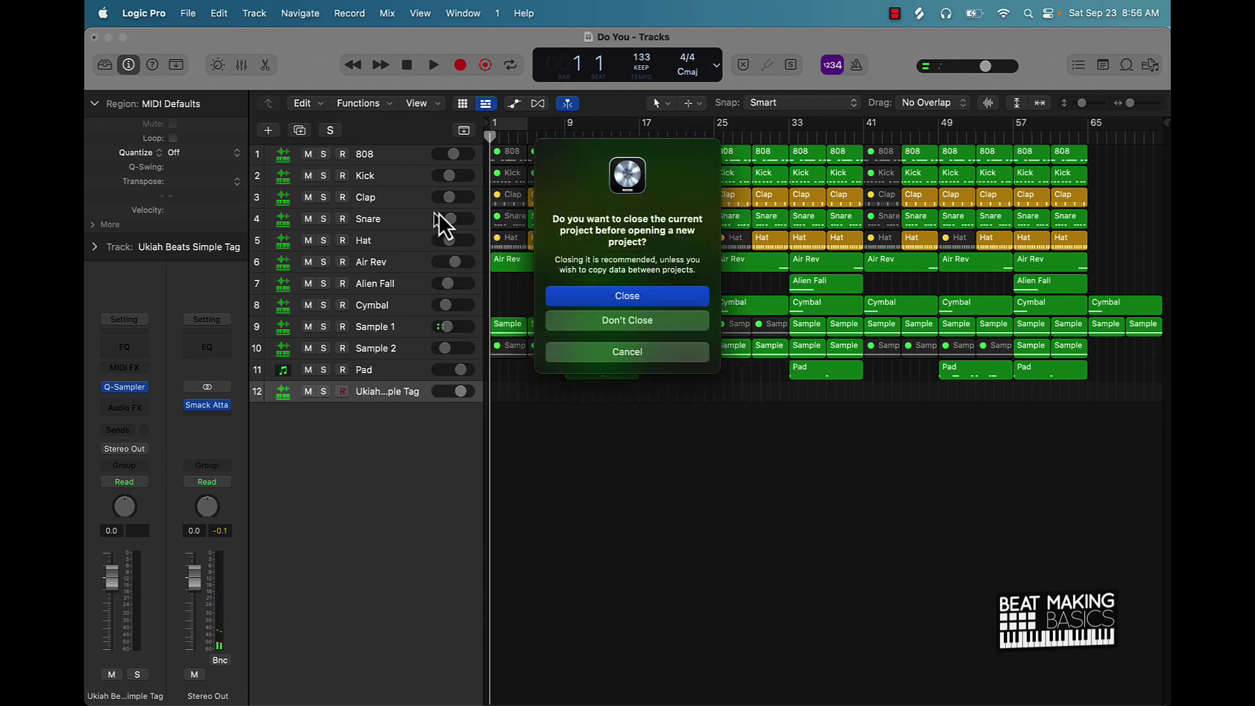
click(587, 352)
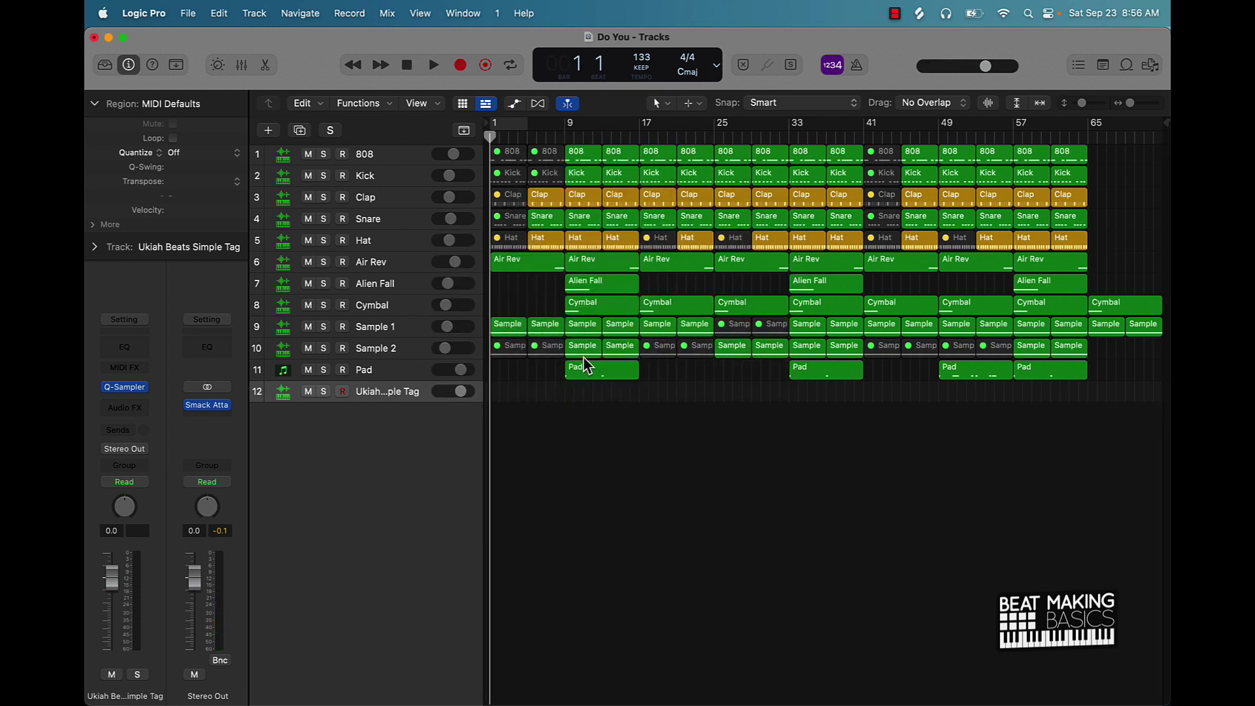
key(super+k)
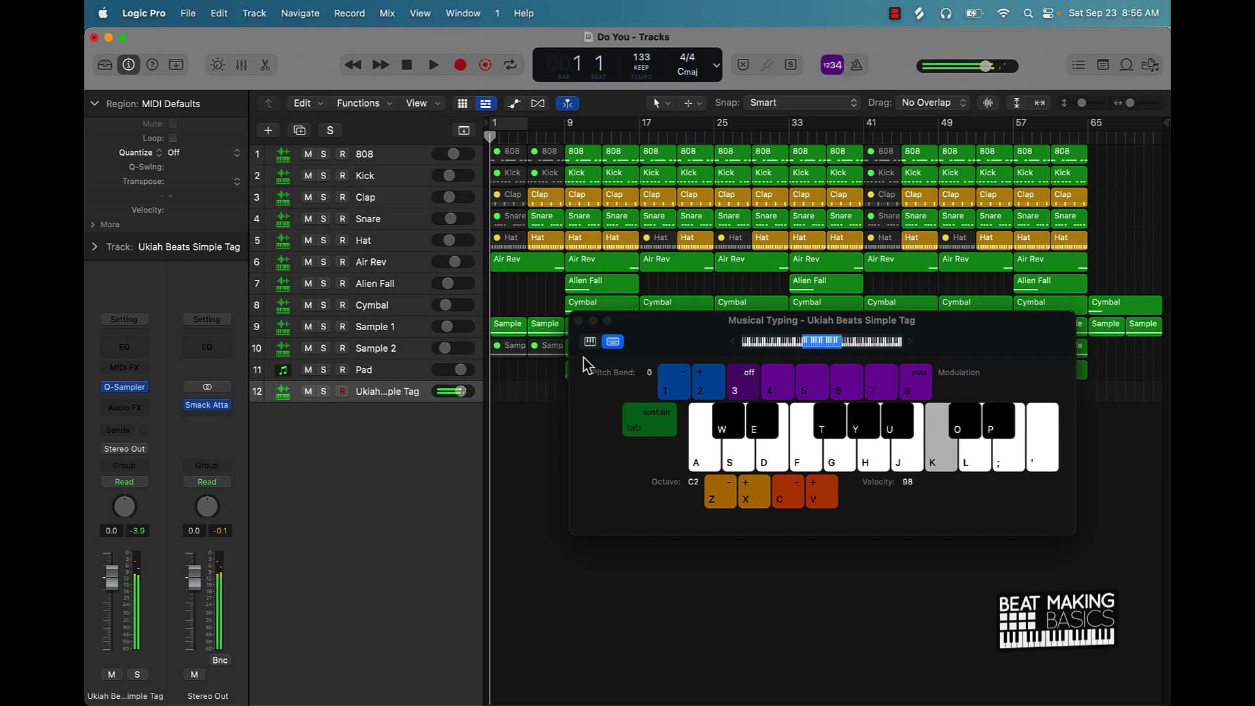
key(r)
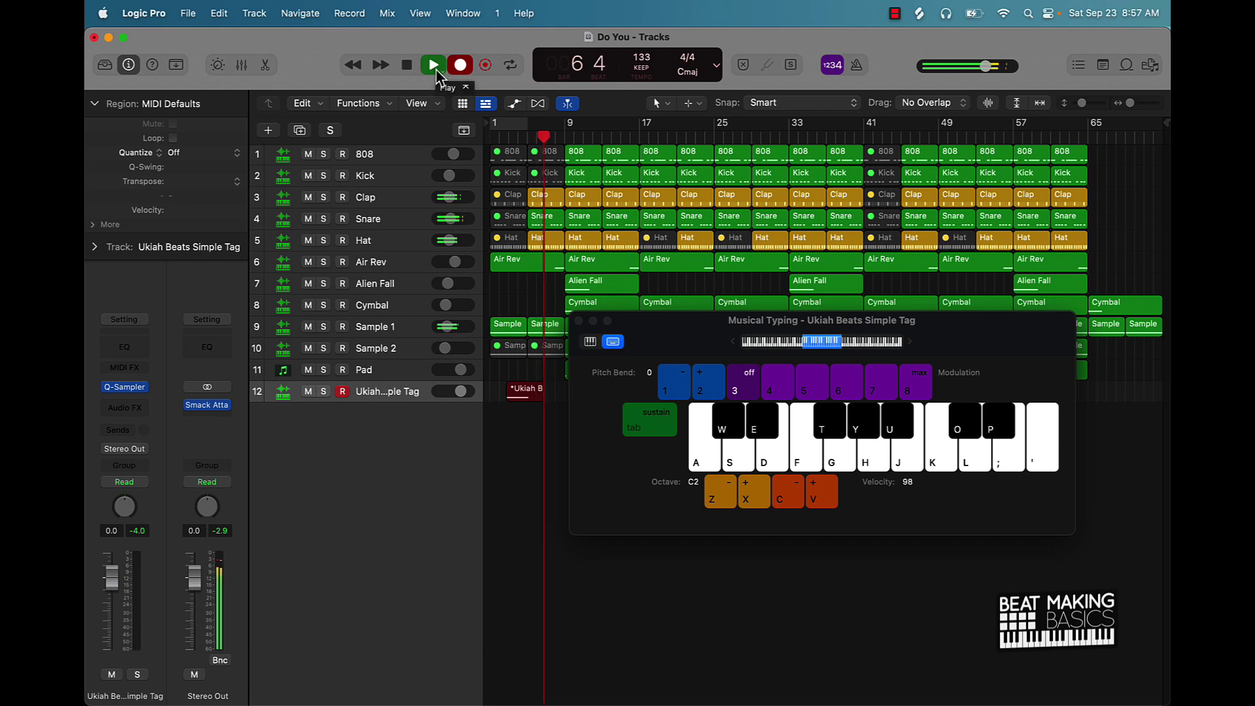
key(k)
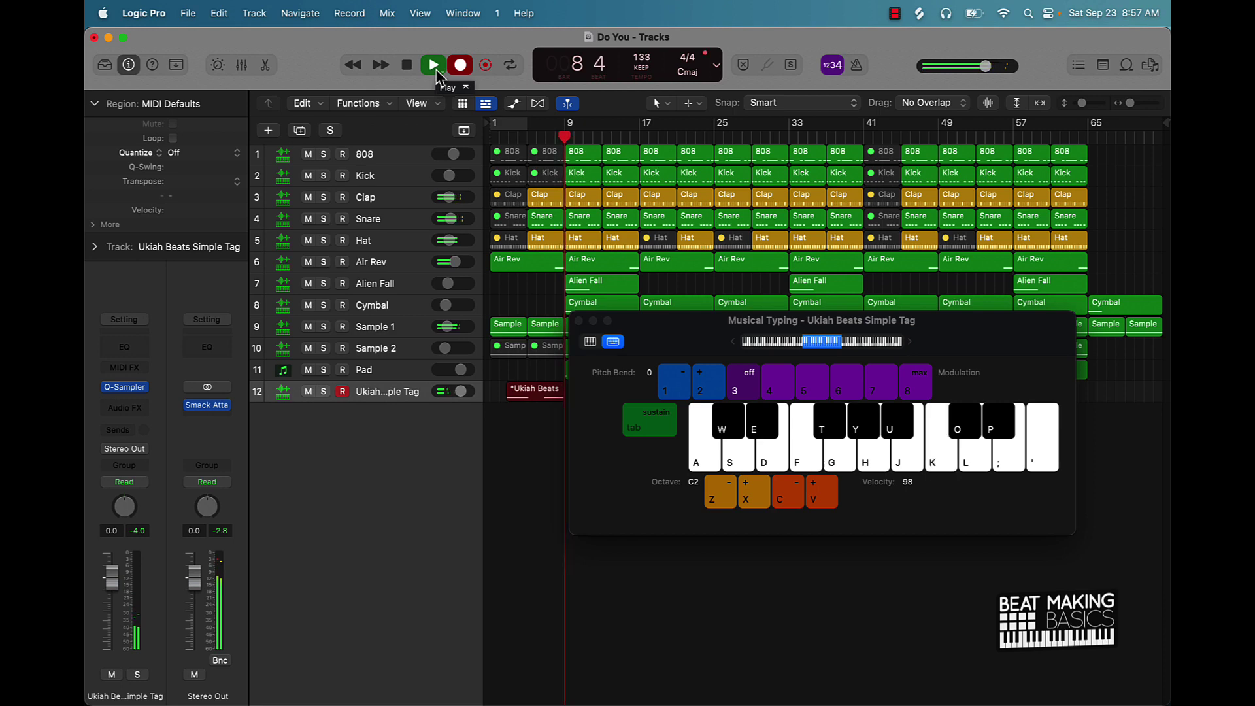
click(435, 69)
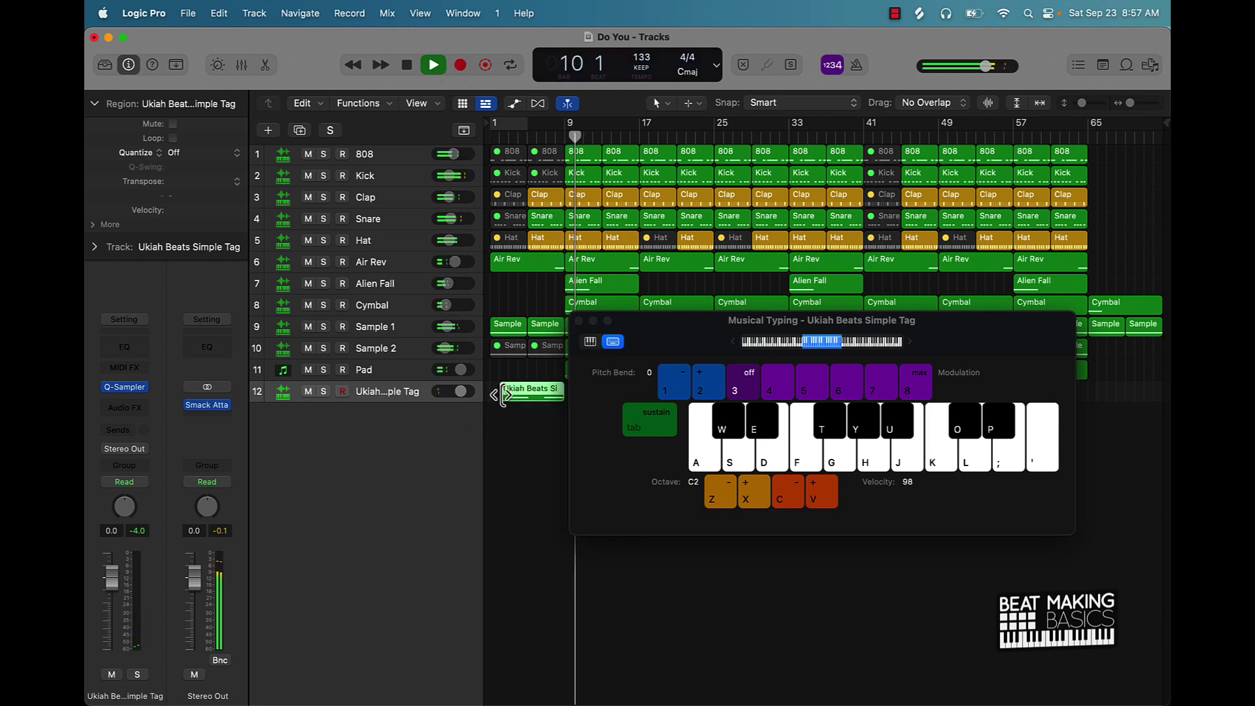
Step: Trim the start of the tag region to about bar 6 and lower the tag track's volume to -7.2 dB
drag(503, 392, 539, 408)
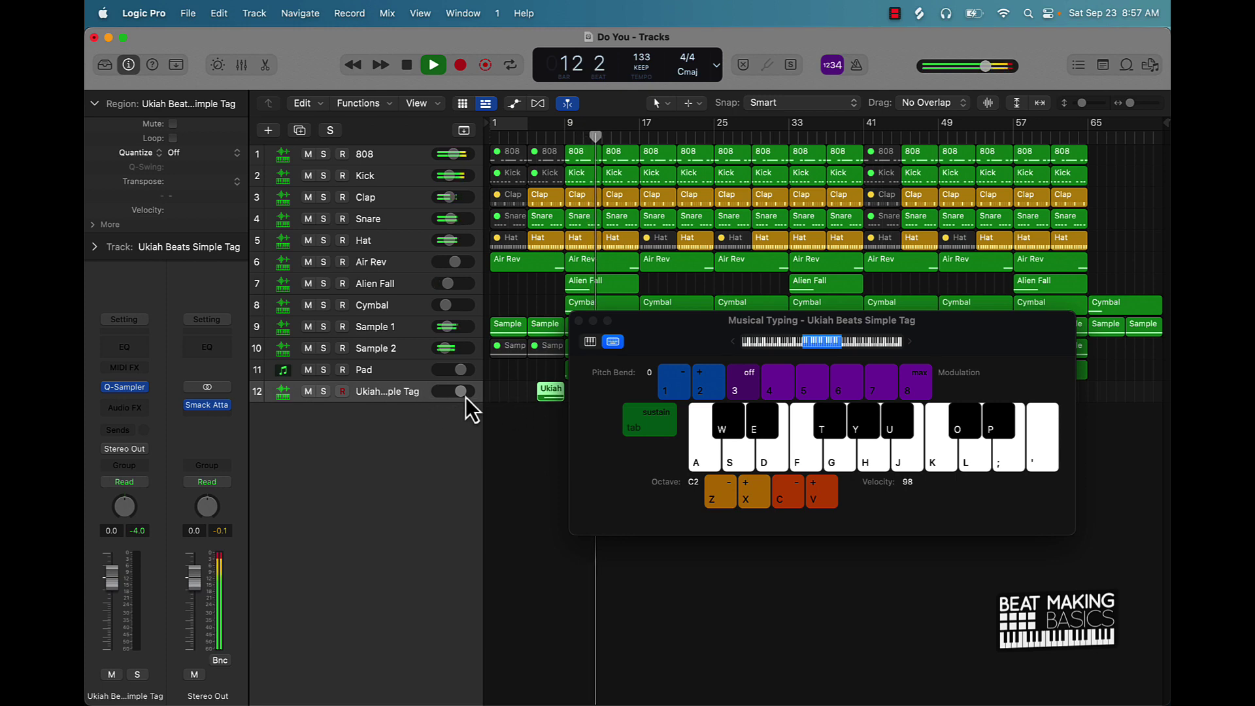
drag(463, 393, 458, 392)
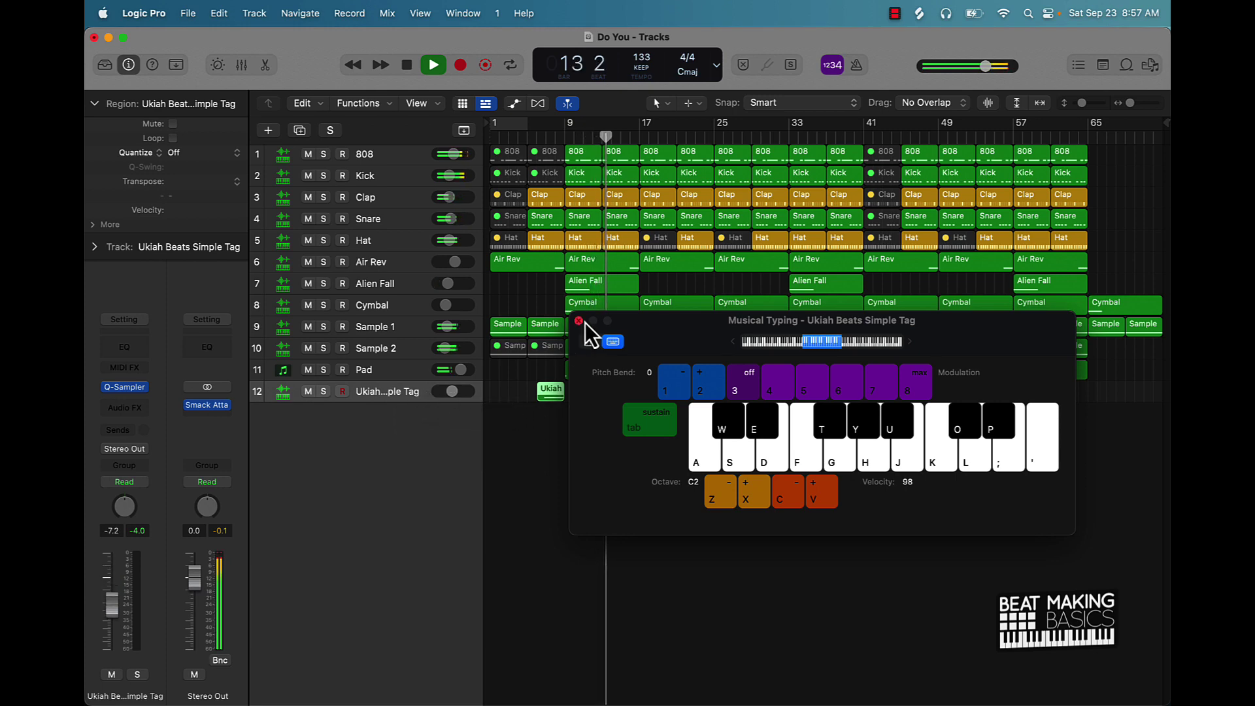
click(579, 321)
click(661, 489)
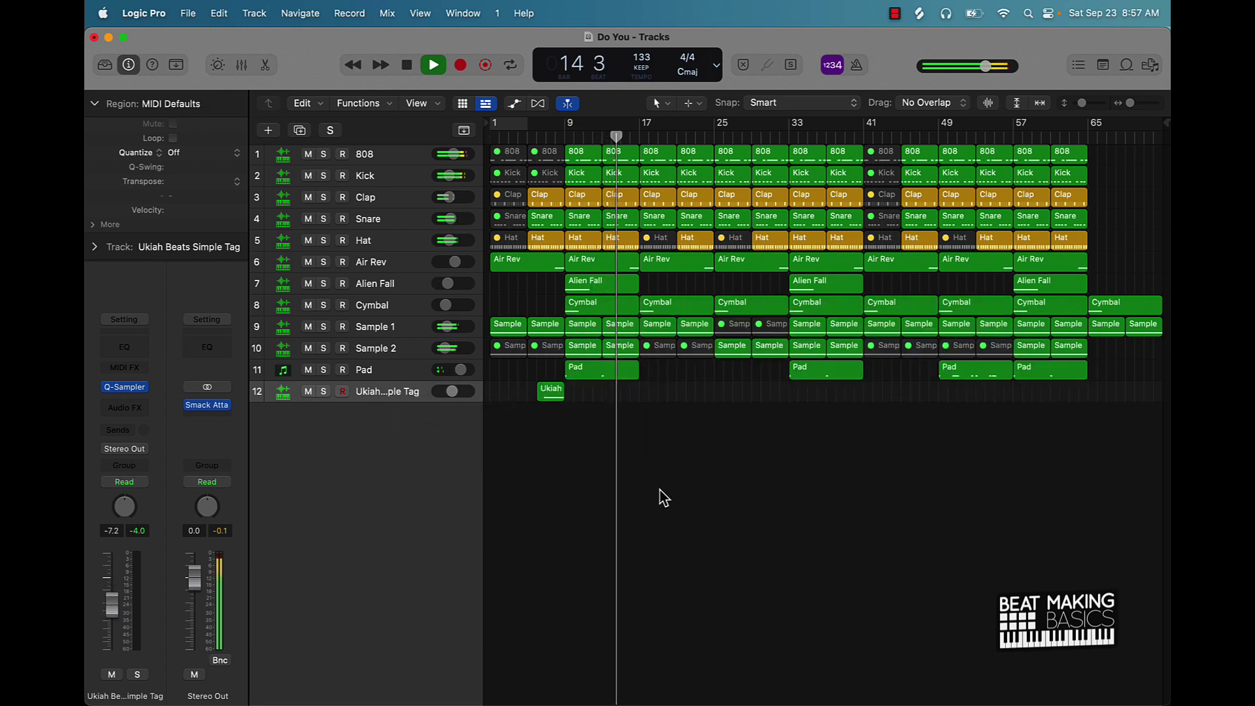
Step: Play the arrangement from the beginning past bar 13, and save a copy of the project as Do You2
key(Return)
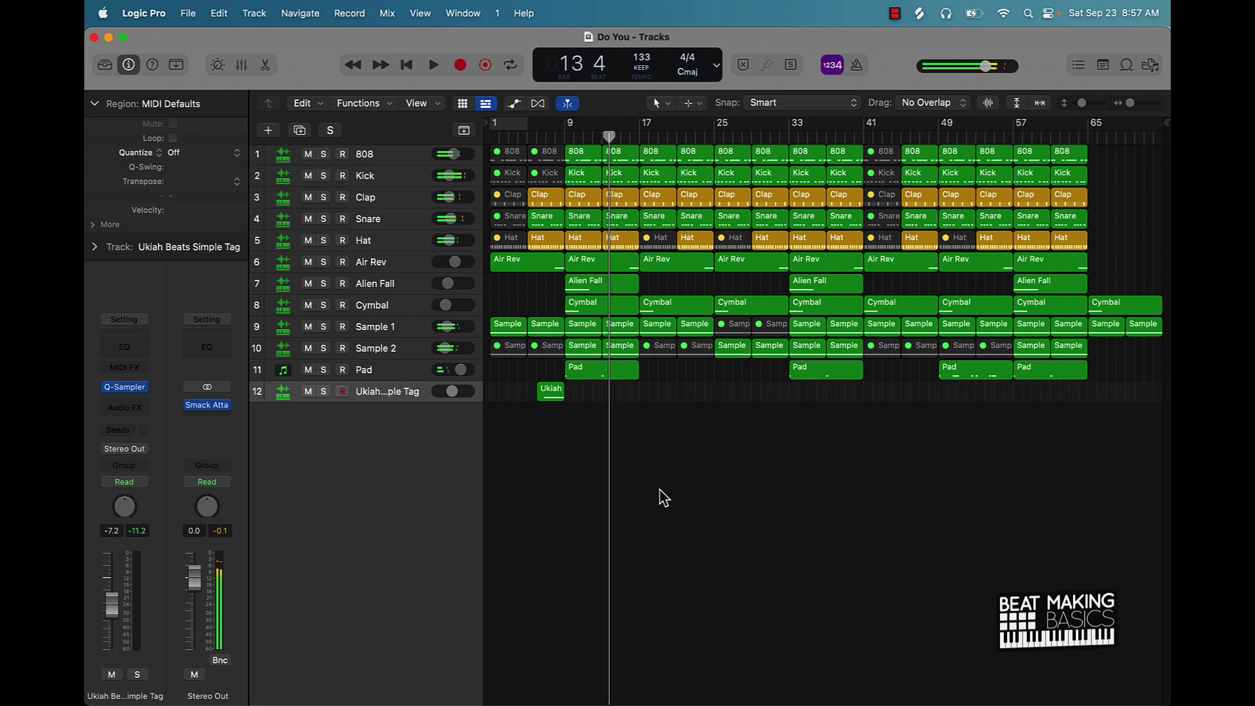
key(space)
key(super+shift+s)
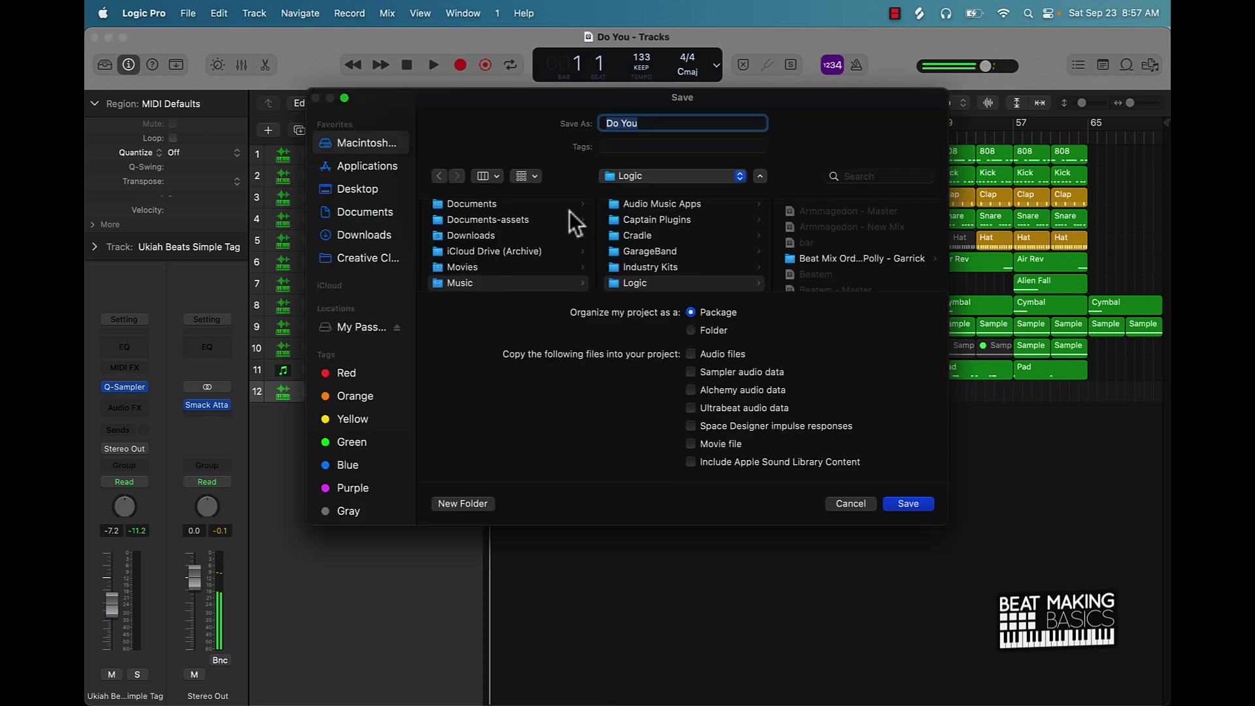
key(Right)
text(2)
key(Return)
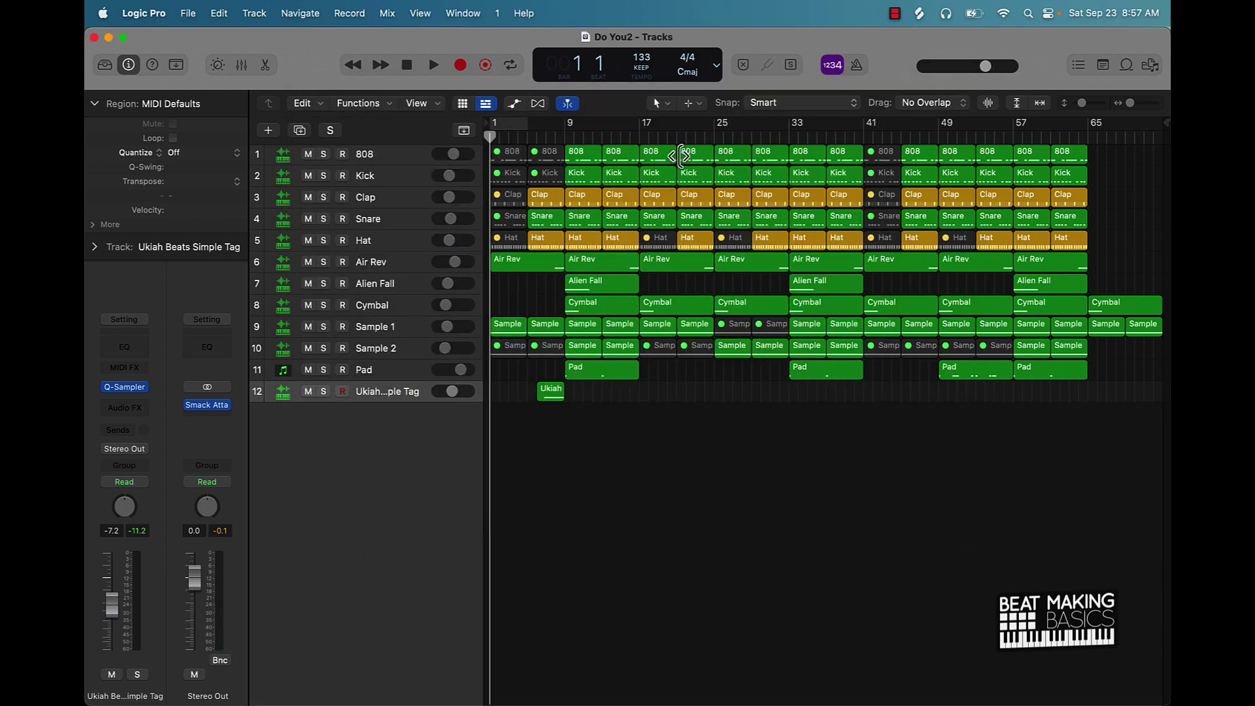
Step: Reset the volume faders of all twelve tracks to 0 dB in the mixer and bypass Smack Attack on Stereo Out
click(400, 159)
key(super+a)
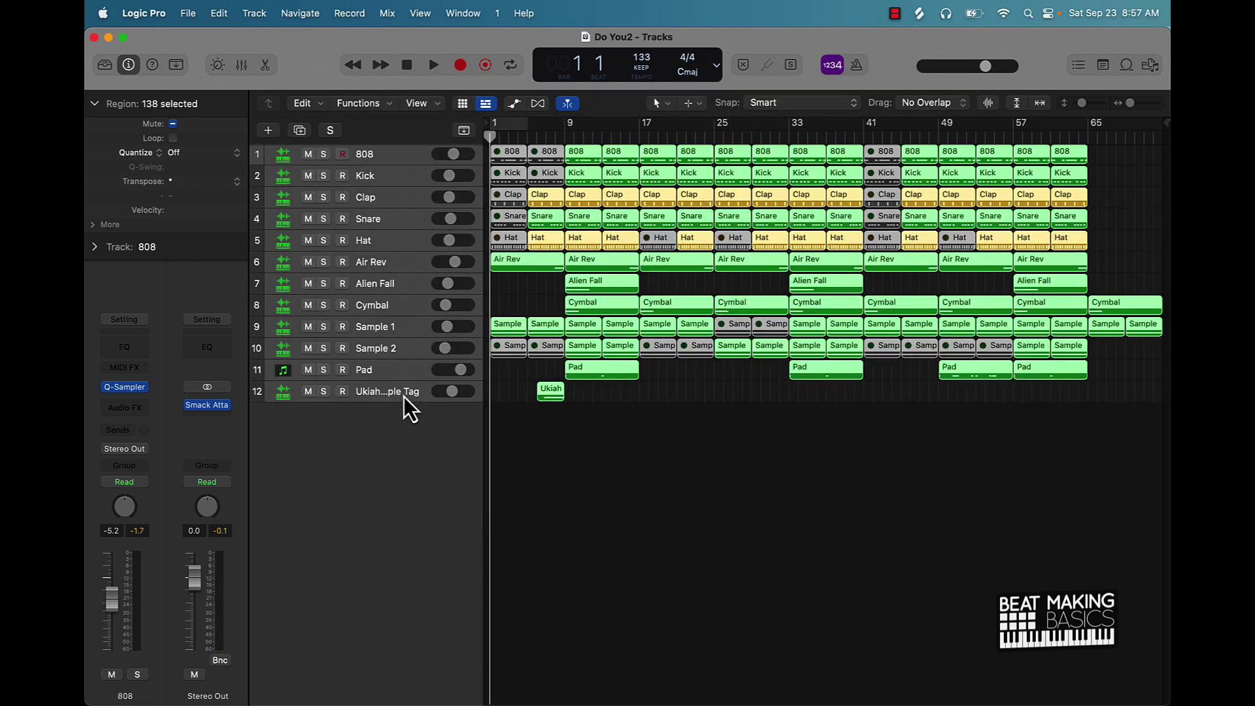
click(242, 64)
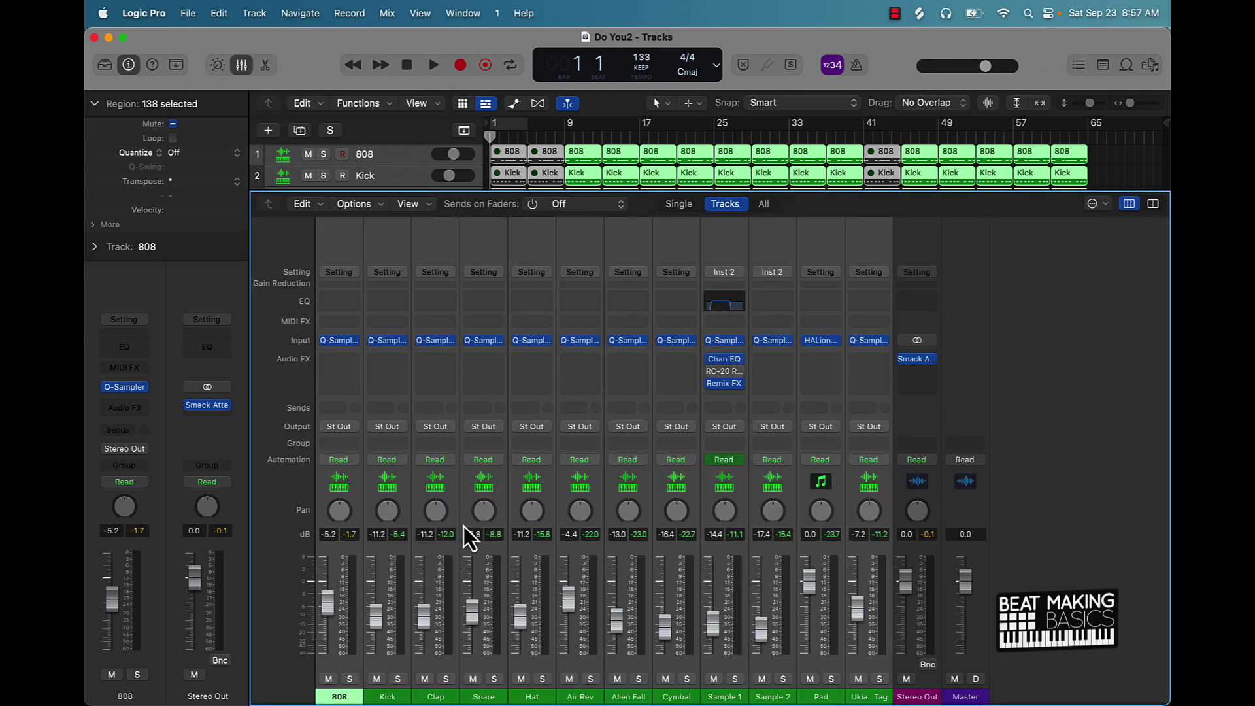
alt+click(429, 608)
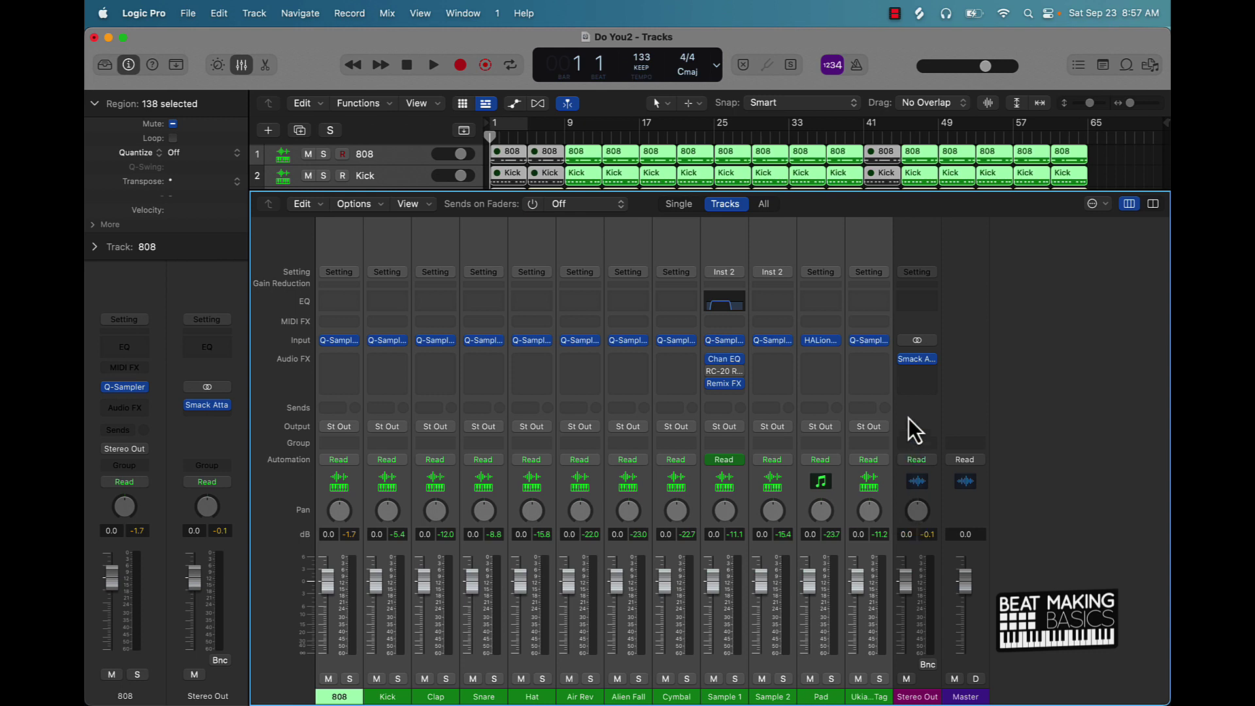
alt+click(911, 364)
Step: Insert the Gain utility plug-in on all twelve selected tracks at once
click(359, 394)
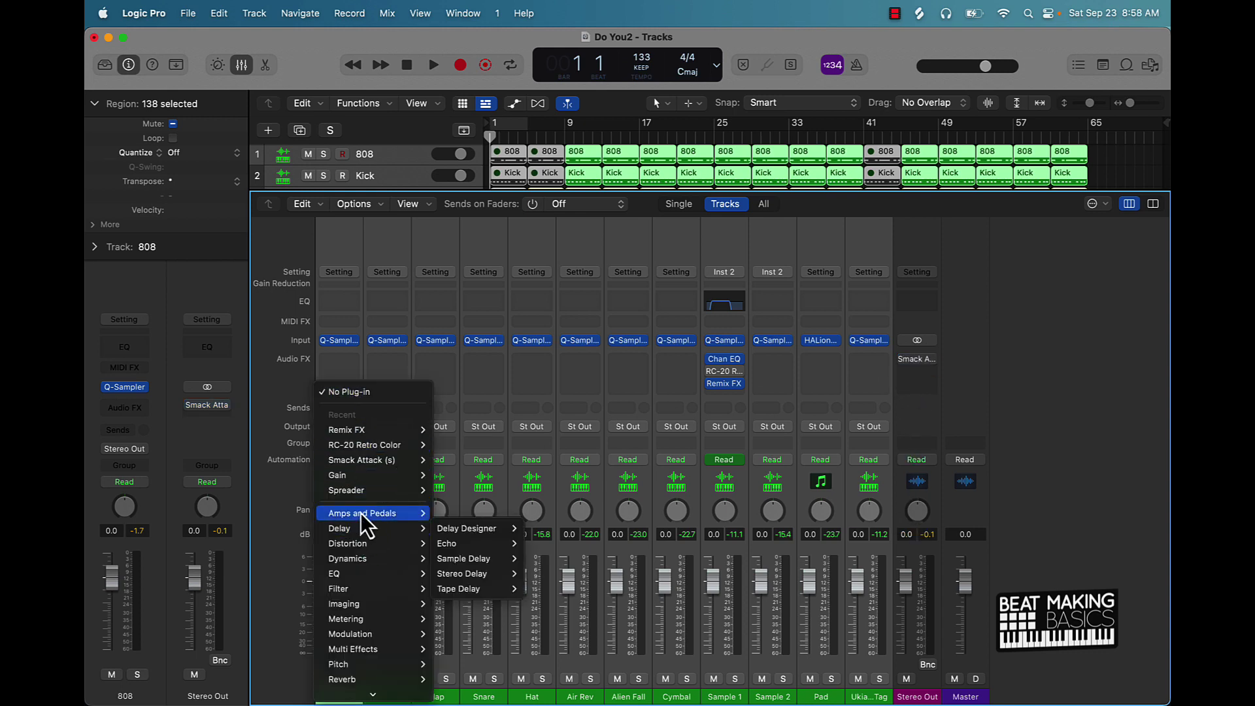
mouse_move(379, 480)
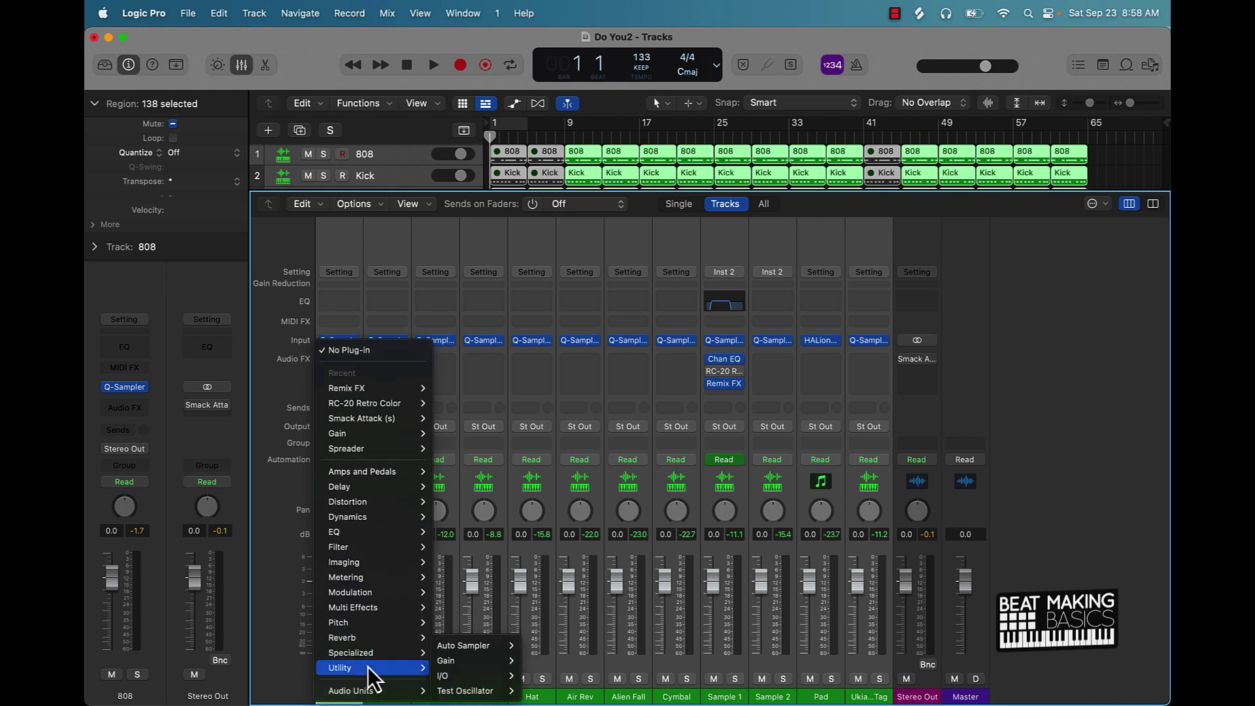
mouse_move(367, 667)
click(535, 659)
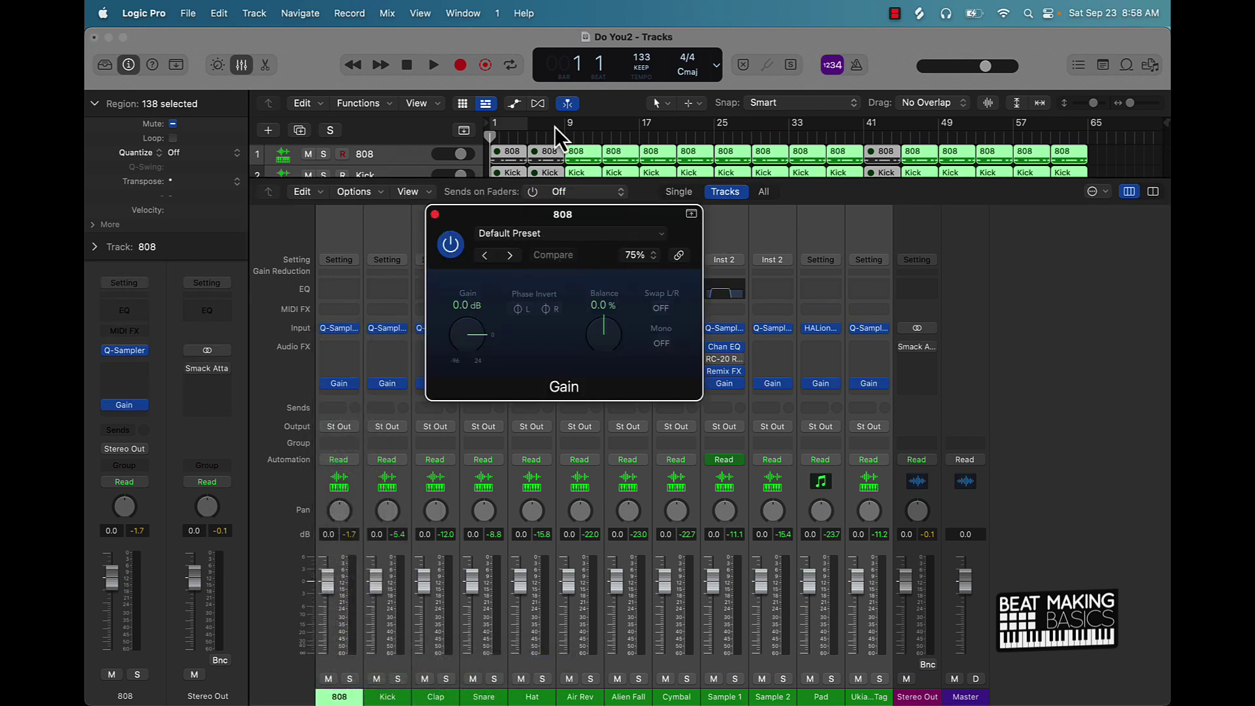
Step: Cycle playback over bars 9 to 17 and set the 808 track's Gain plug-in to -6.2 dB
drag(563, 124, 638, 136)
key(space)
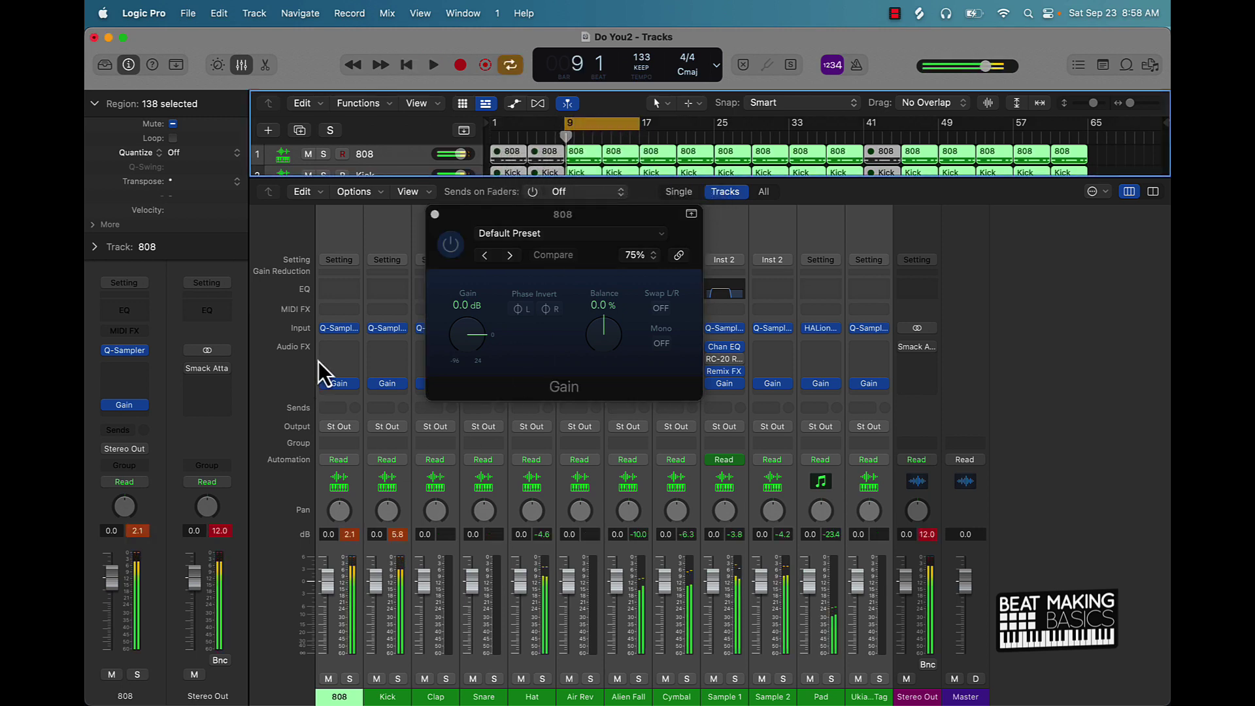
click(335, 383)
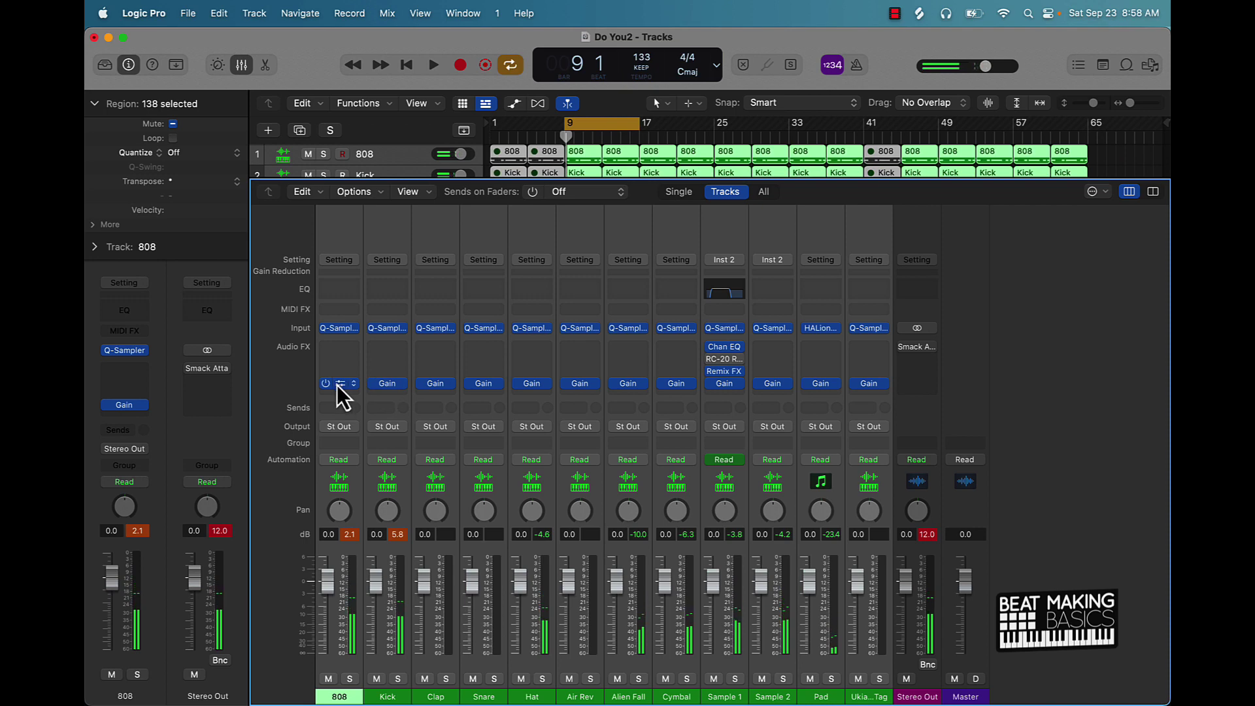
drag(477, 336, 476, 348)
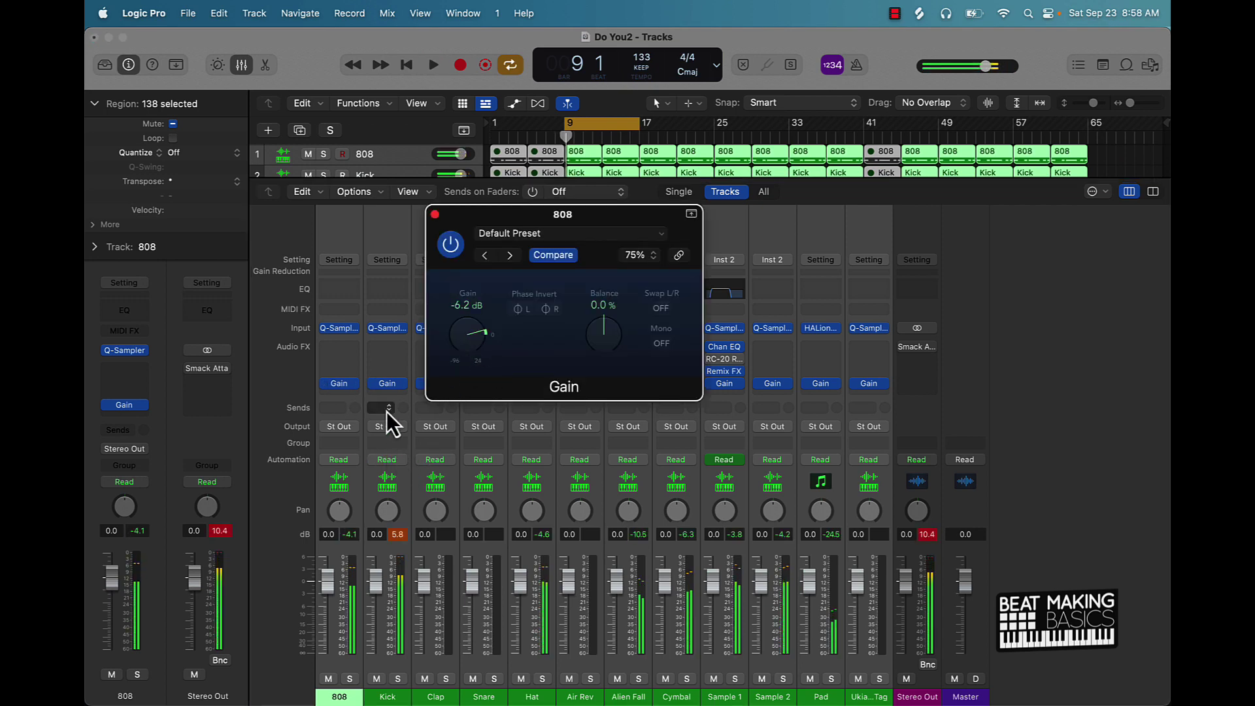
Step: Set the Kick track's Gain plug-in to -10.4 dB and close the Kick and 808 plug-in windows
click(387, 386)
drag(495, 351, 494, 370)
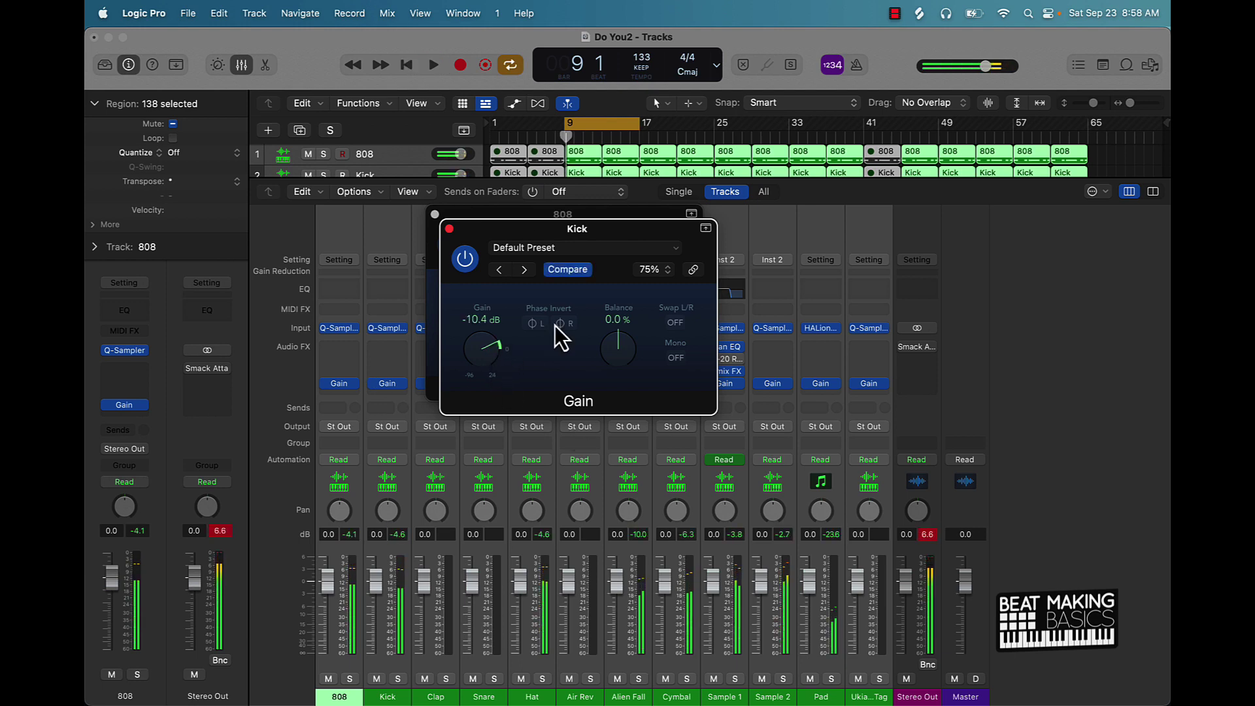
click(449, 228)
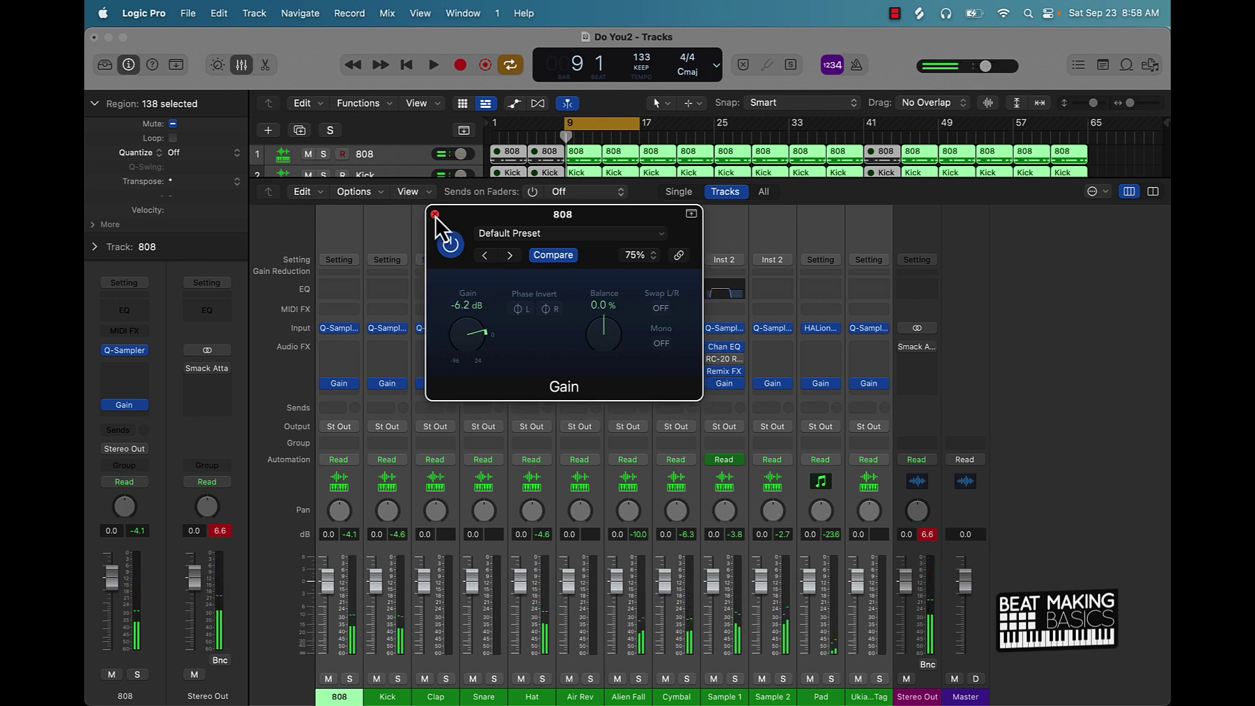
click(435, 215)
Step: Play the loop, set the Clap track's Gain plug-in to -3.1 dB, and close its window
key(space)
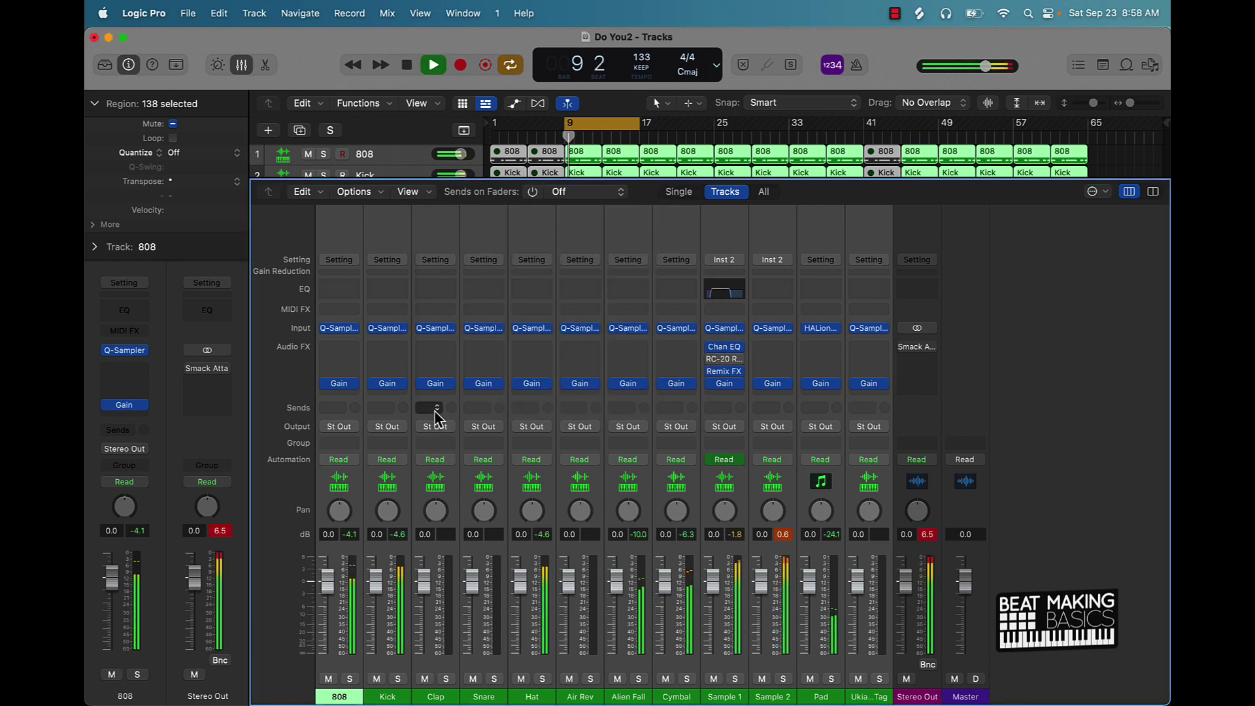
click(434, 387)
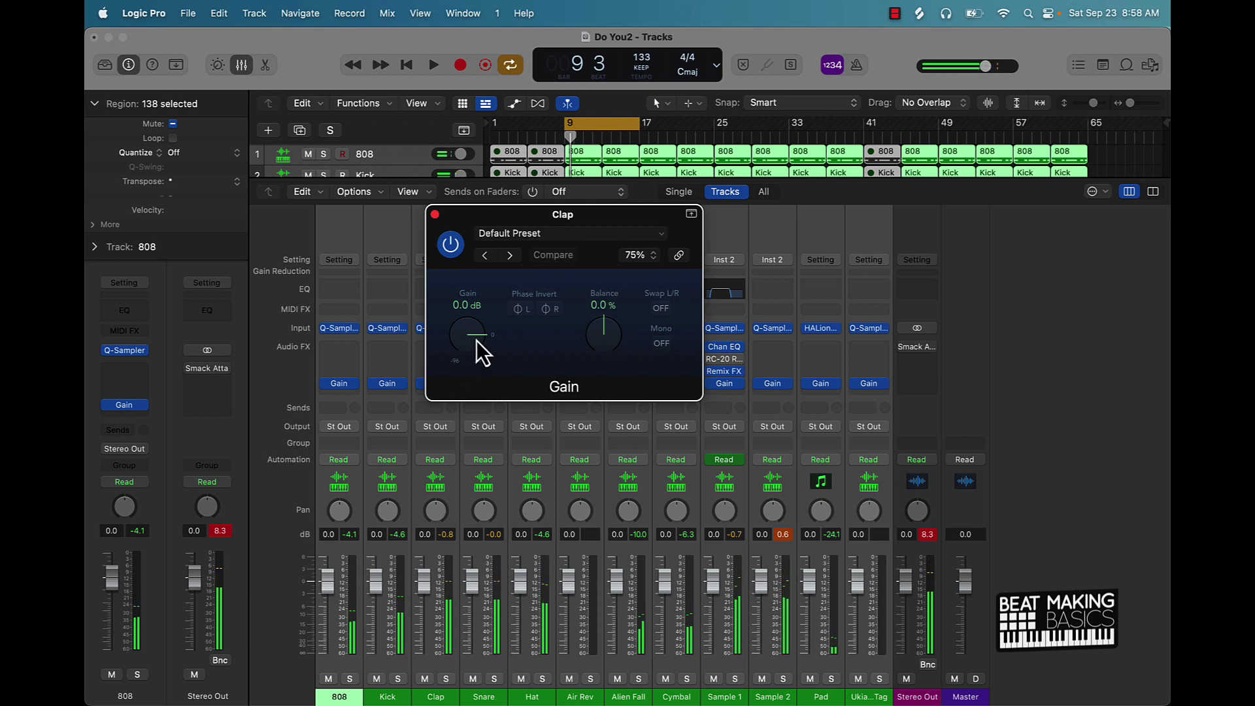
drag(477, 340, 476, 347)
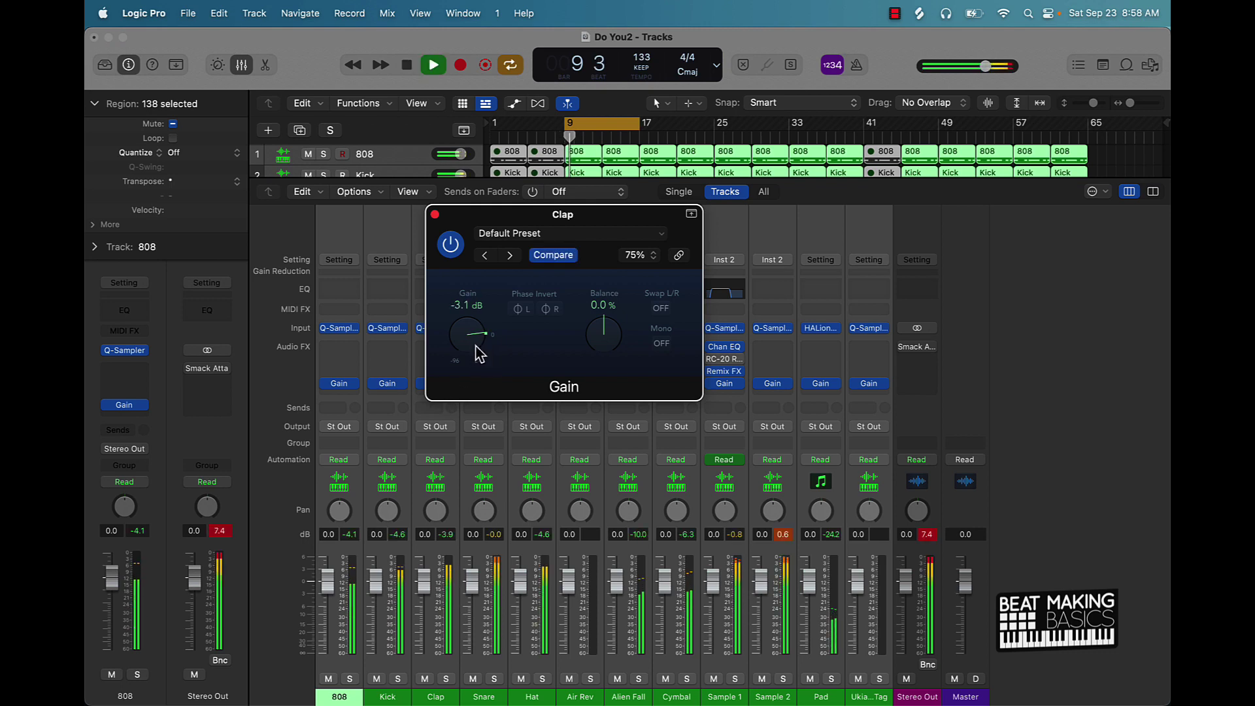
click(435, 214)
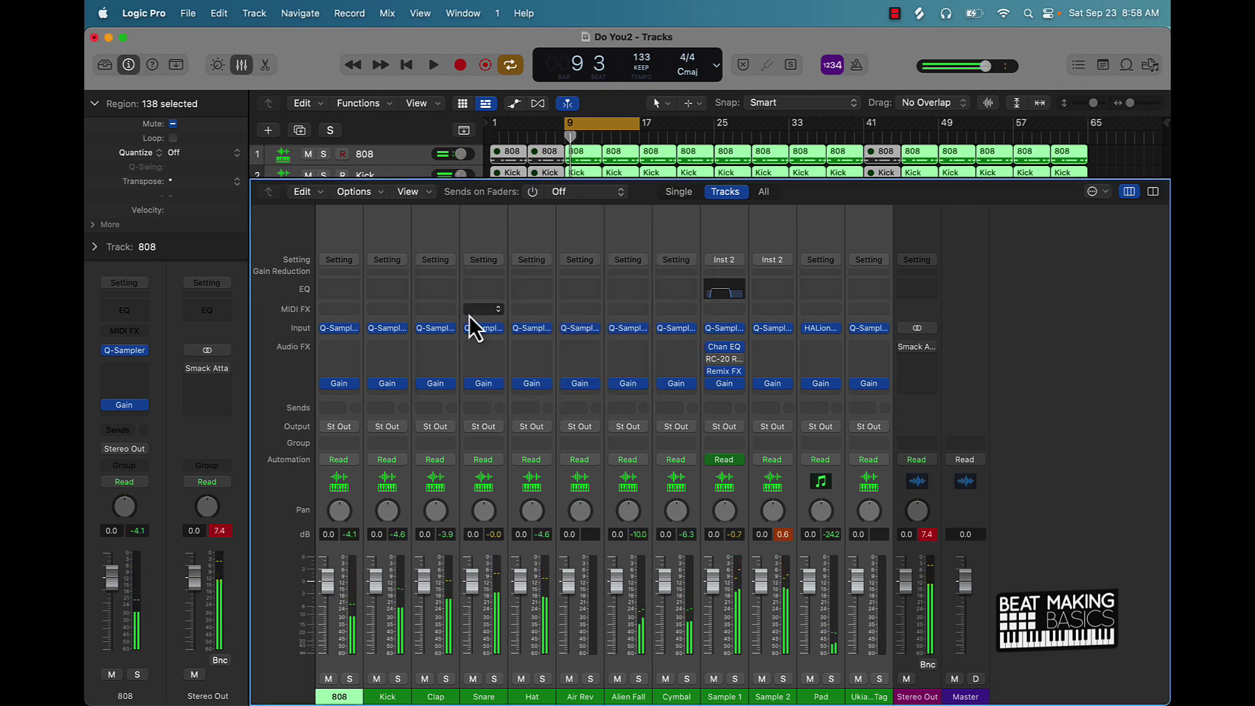
Step: Set the Snare track's Gain plug-in to -5.4 dB and check its level during playback
click(483, 384)
drag(470, 331, 472, 341)
key(space)
key(space)
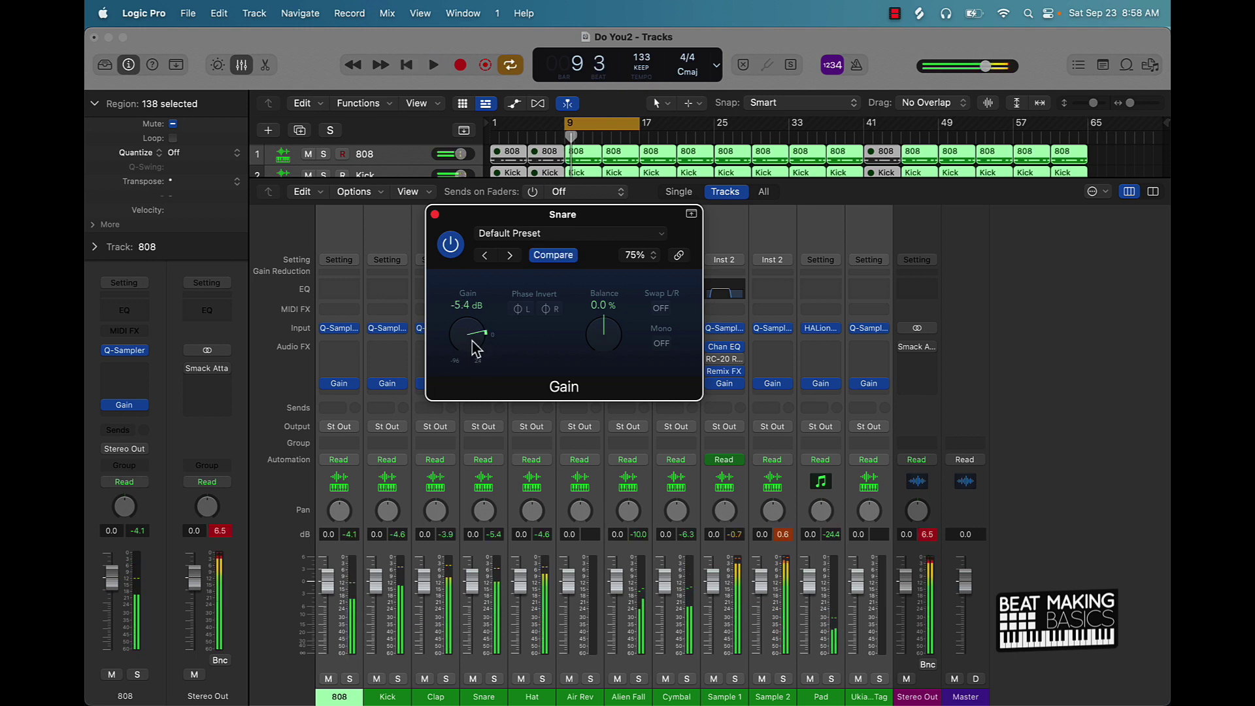
key(space)
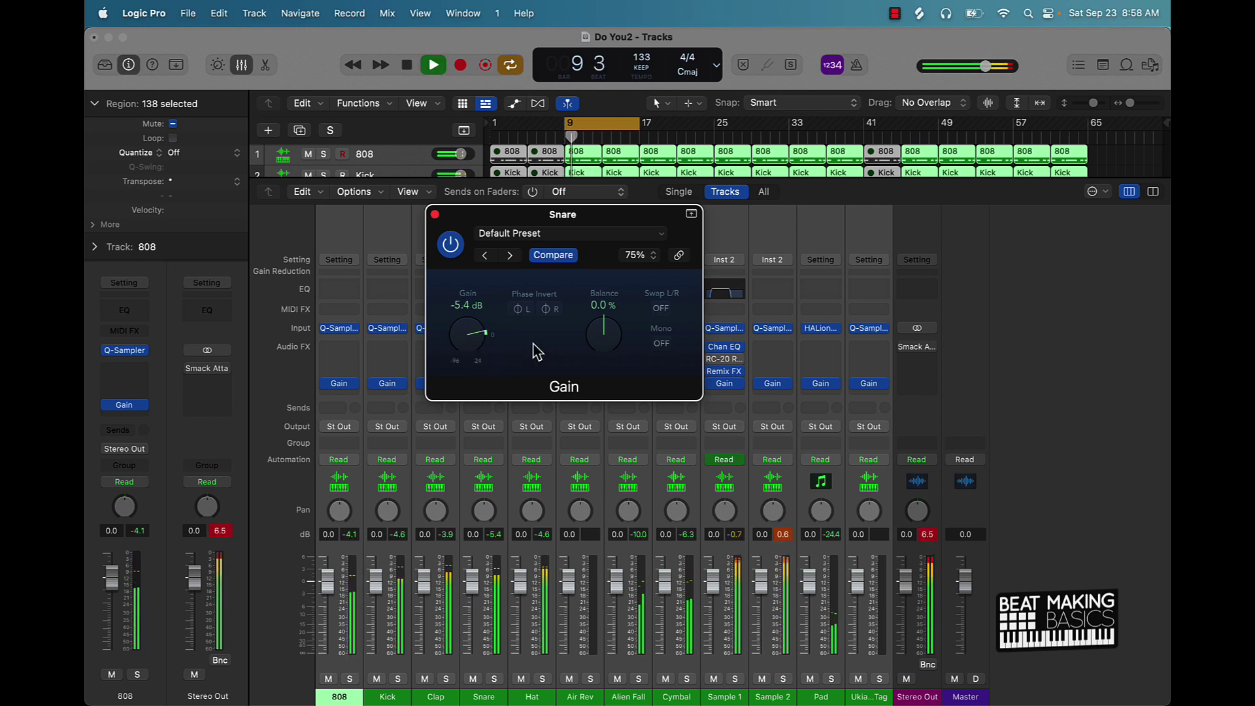
key(space)
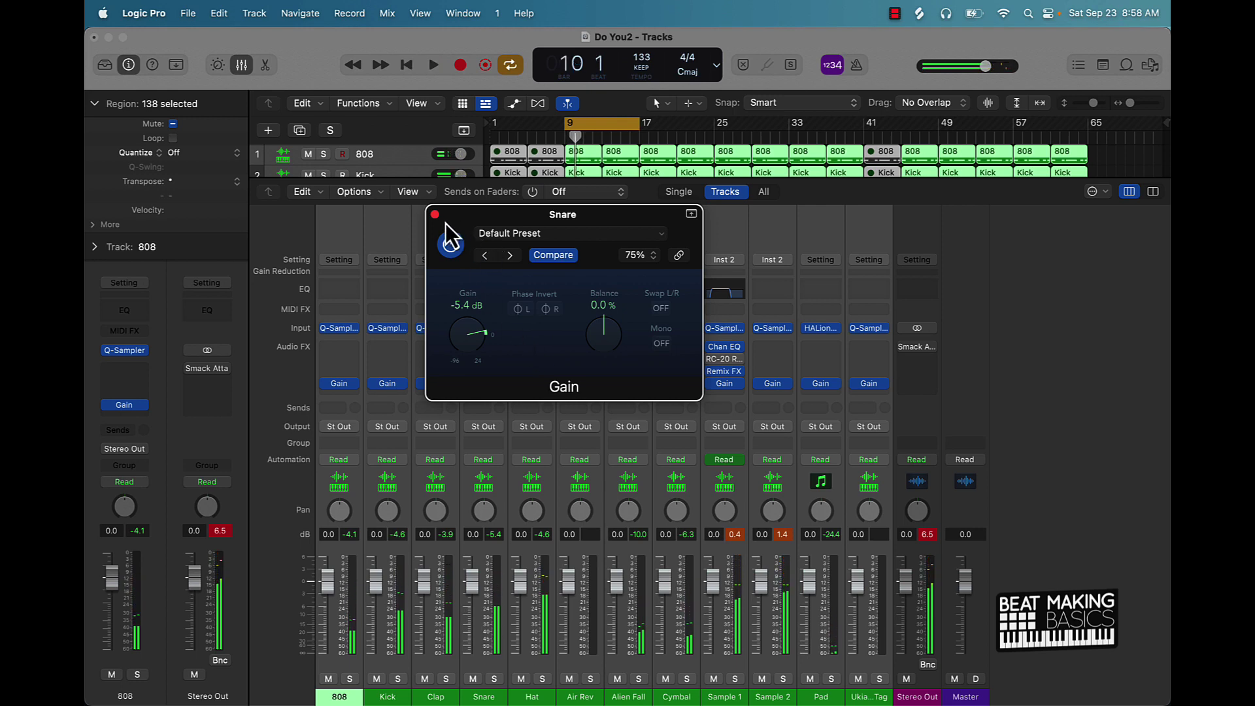
Step: Close the Snare plug-in window and set the Sample 1 track's Gain plug-in to -3.7 dB, checking it during playback
click(434, 215)
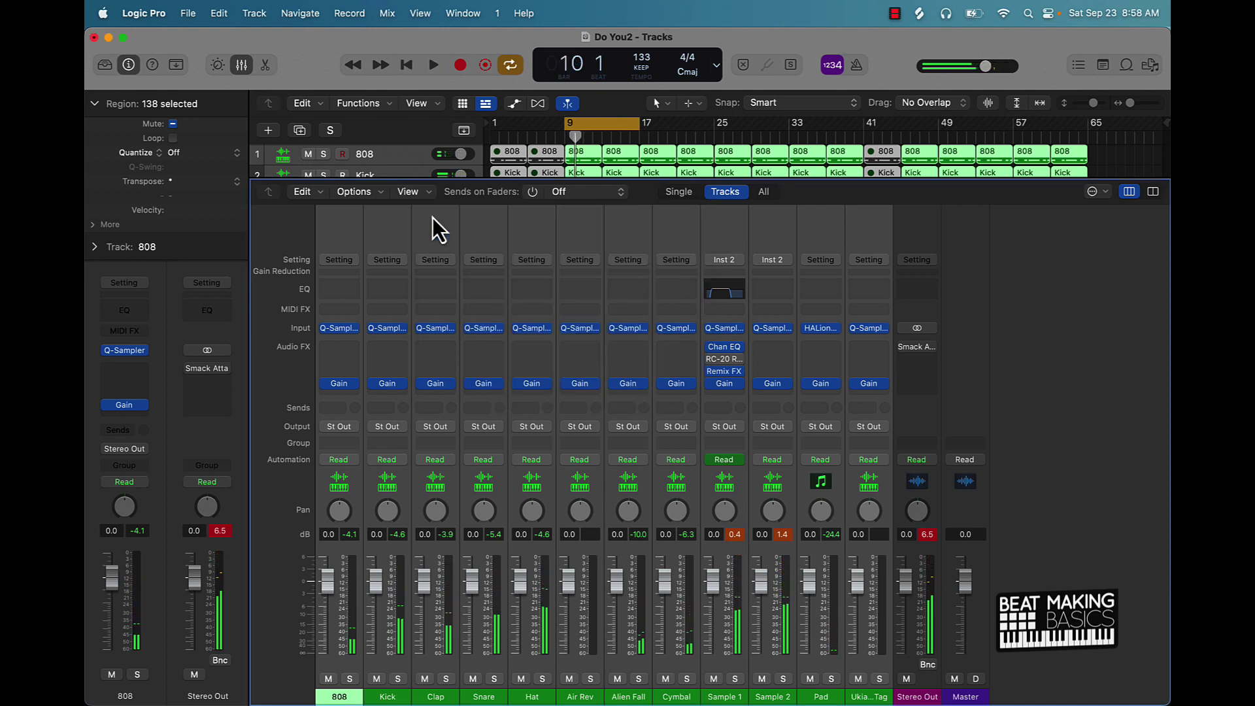
click(726, 384)
drag(485, 327, 478, 335)
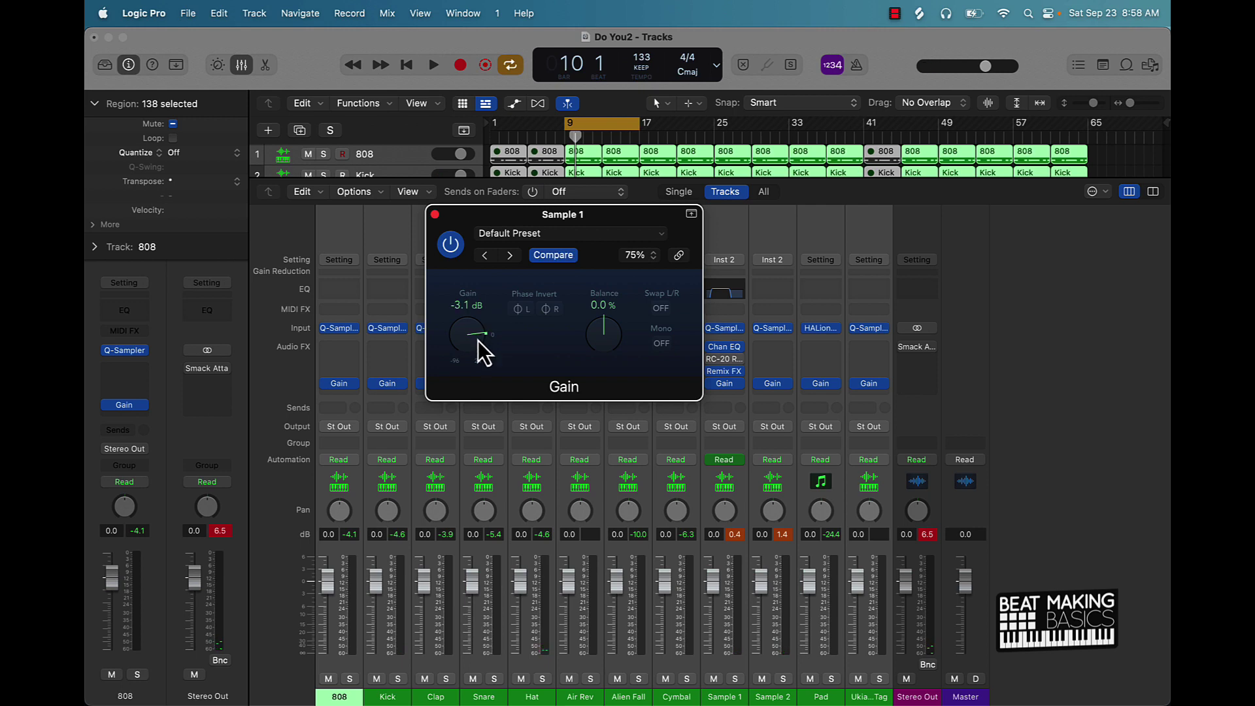
key(space)
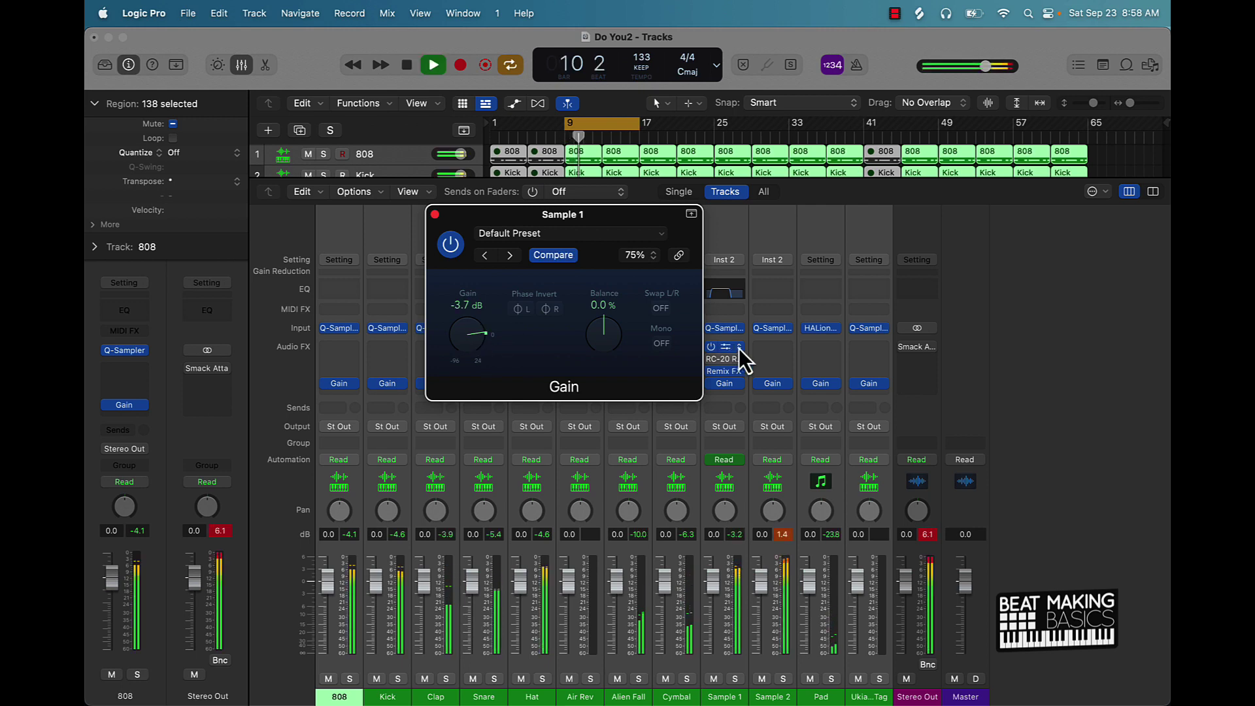
key(space)
Step: Set the Sample 2 track's Gain plug-in to -2.7 dB, check it during playback, and close both Sample plug-in windows
click(773, 383)
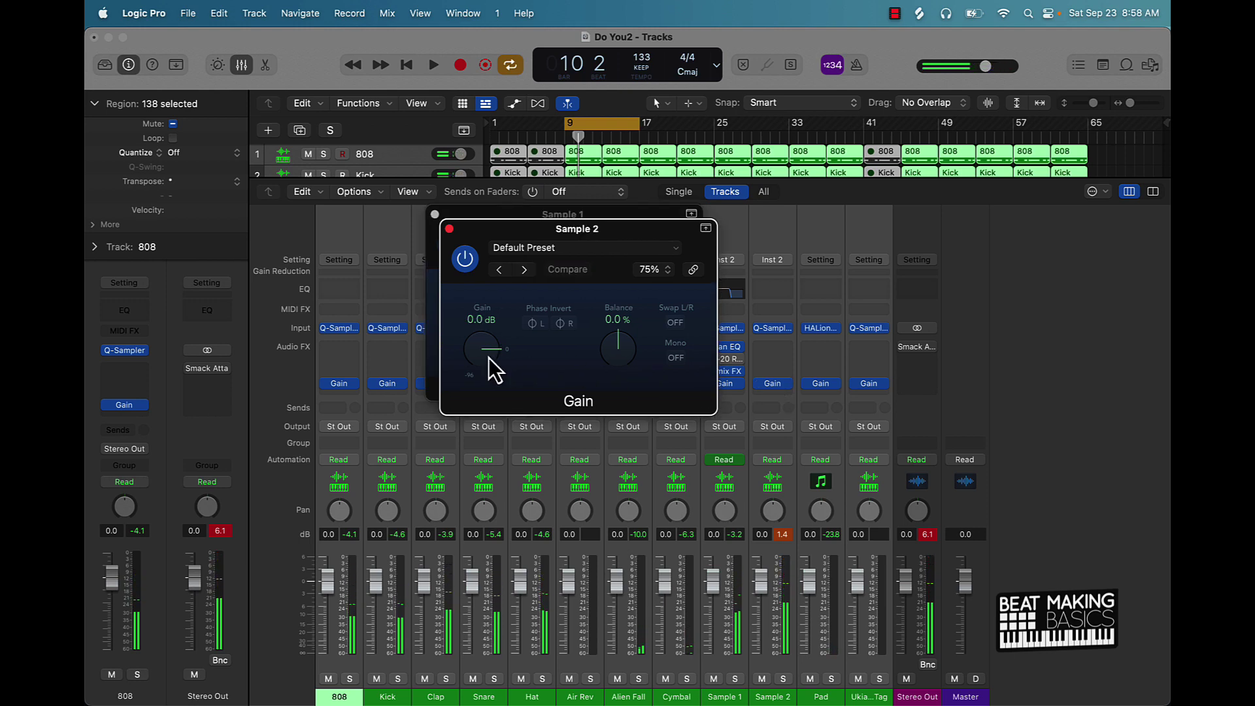
drag(488, 358, 488, 360)
key(space)
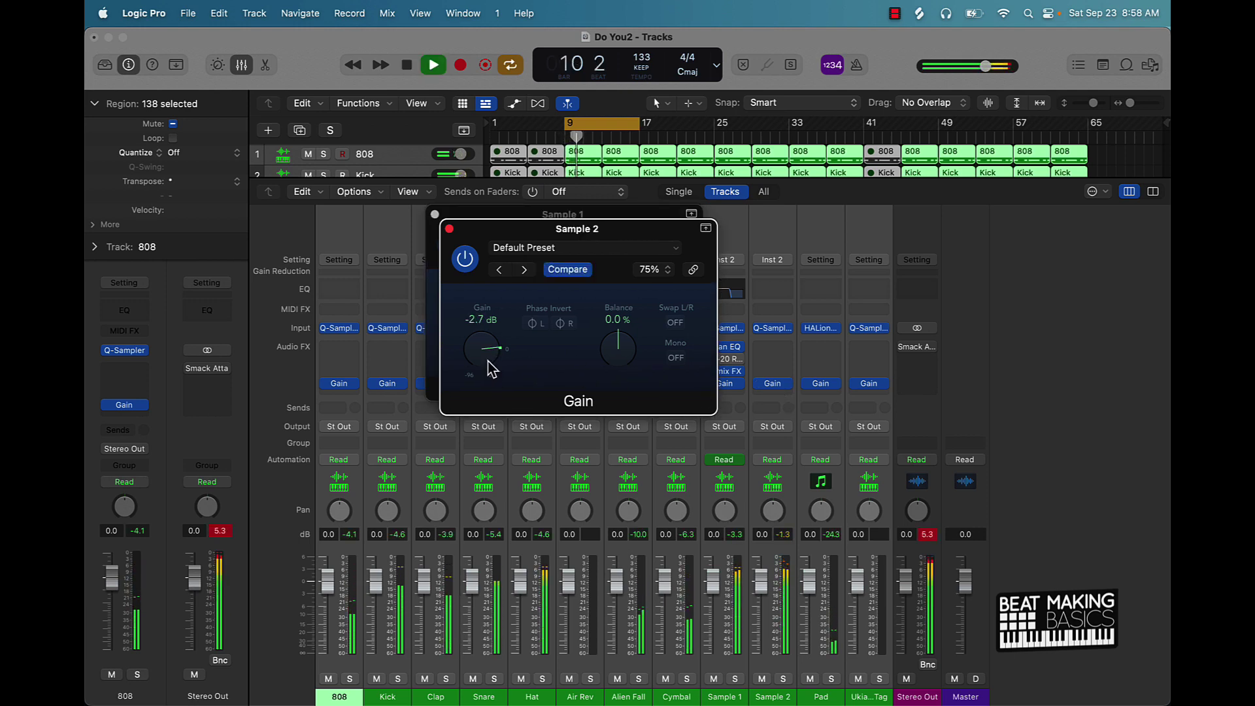
key(space)
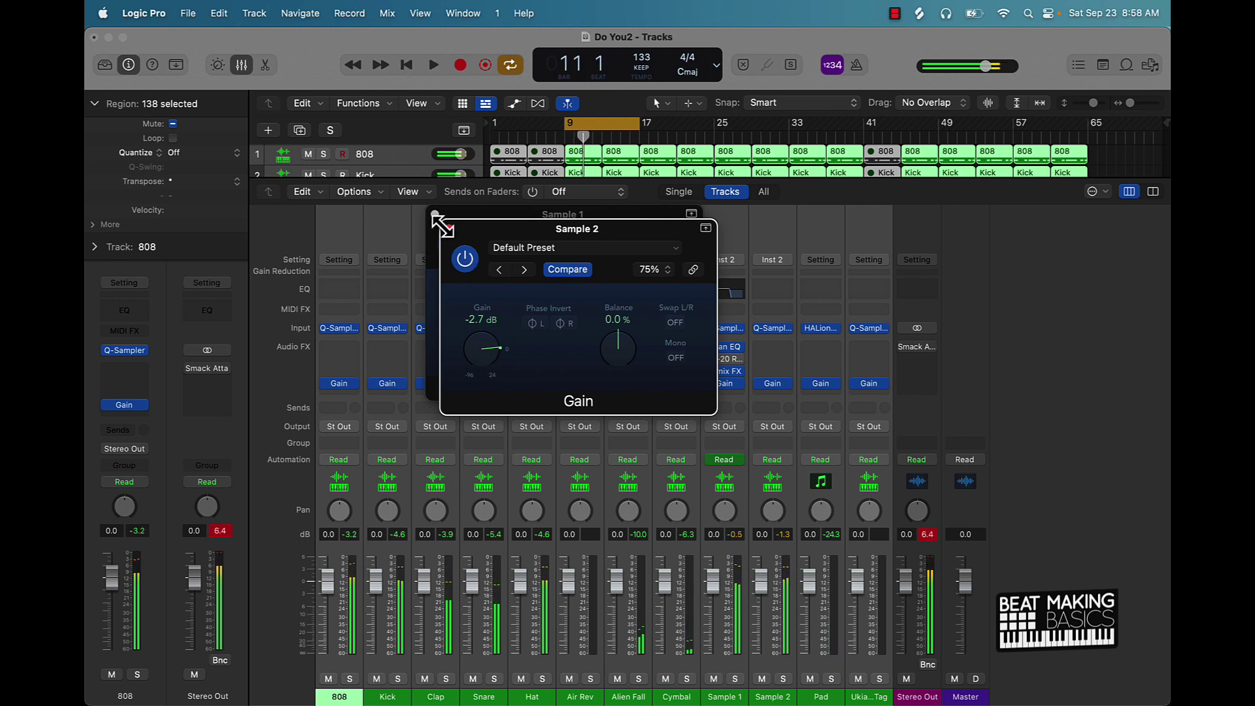
click(449, 229)
click(435, 214)
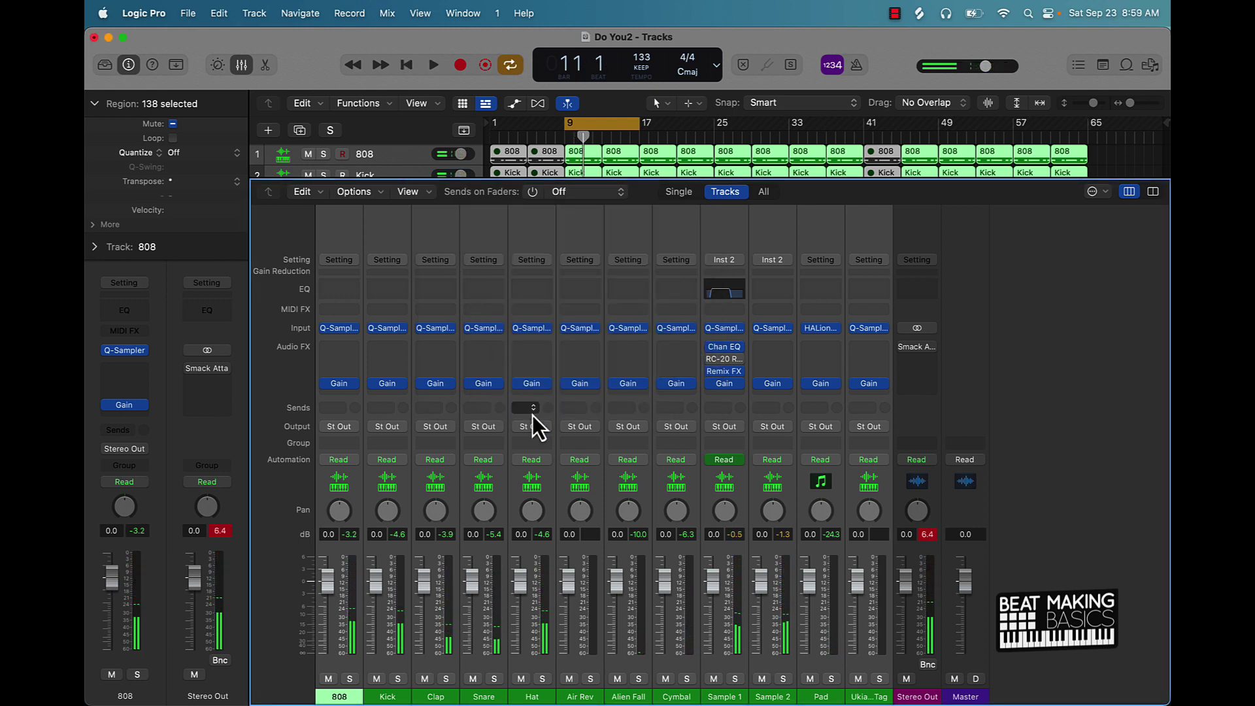
Step: Set the Hat track's Gain plug-in to -2.1 dB and play the loop to check its level
click(532, 384)
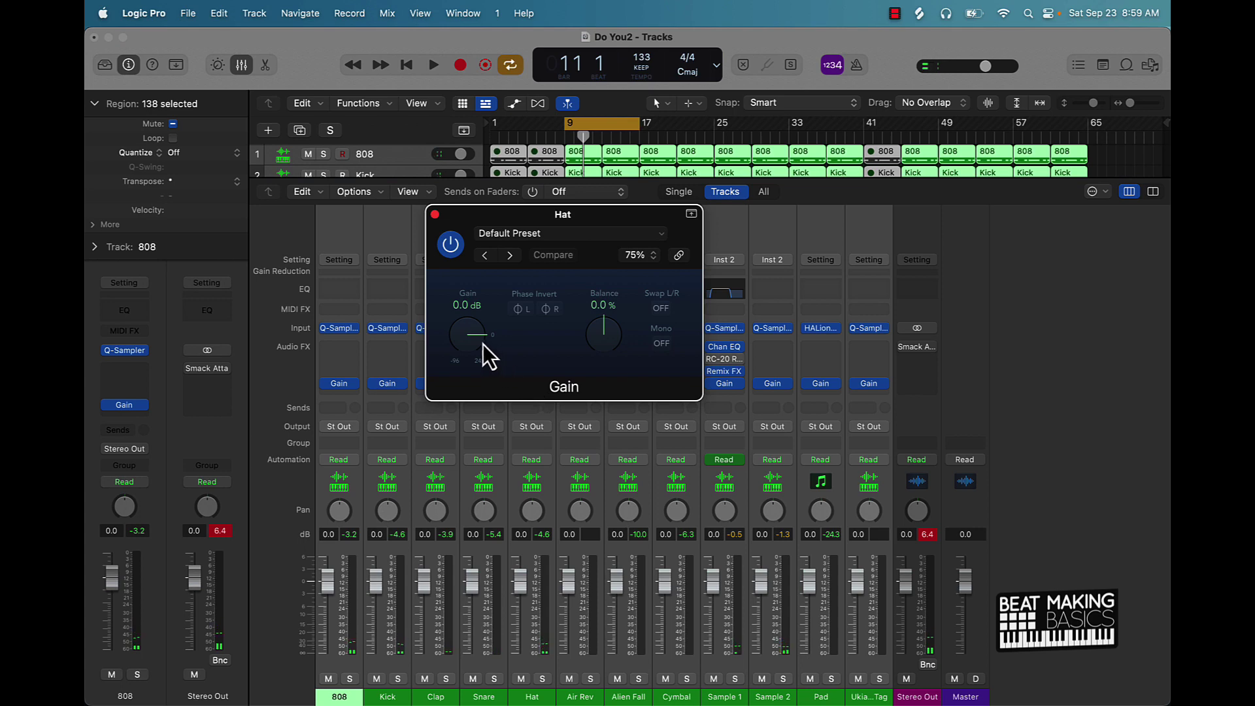
drag(480, 343, 480, 344)
key(space)
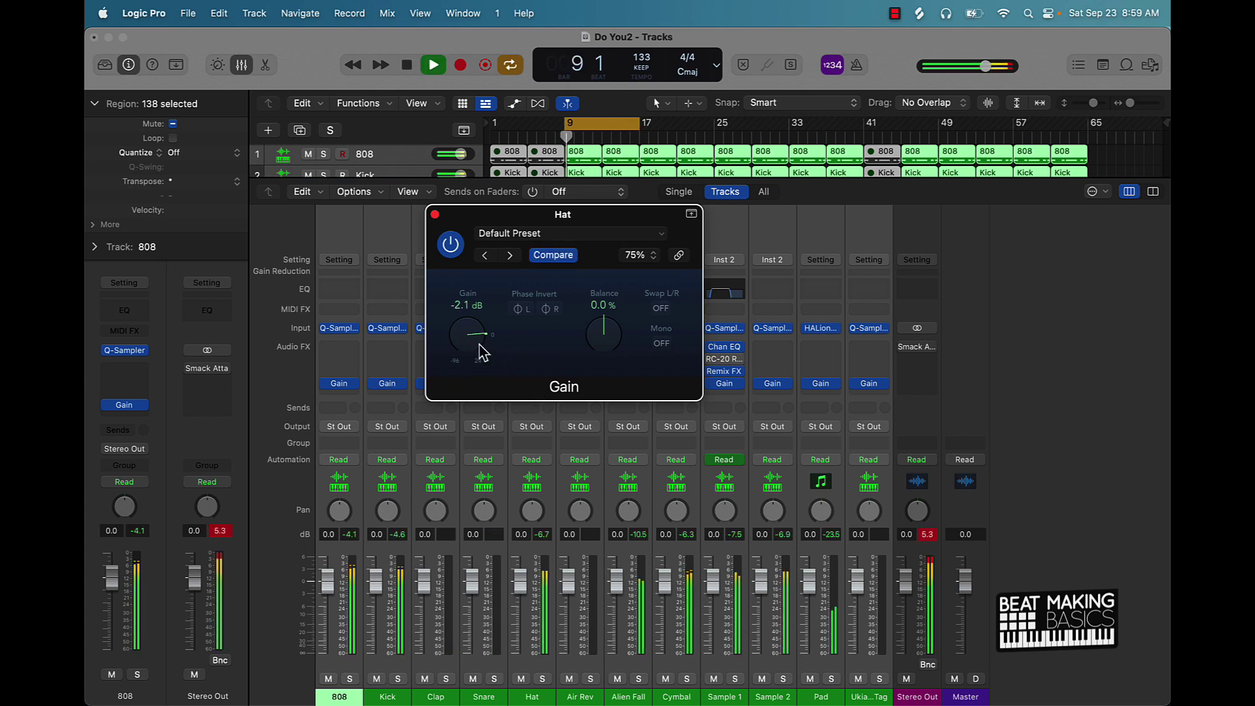
Step: Add a Gain plug-in to the Stereo Out channel at -5.3 dB, check the peak level in playback, and close the plug-in windows
click(920, 383)
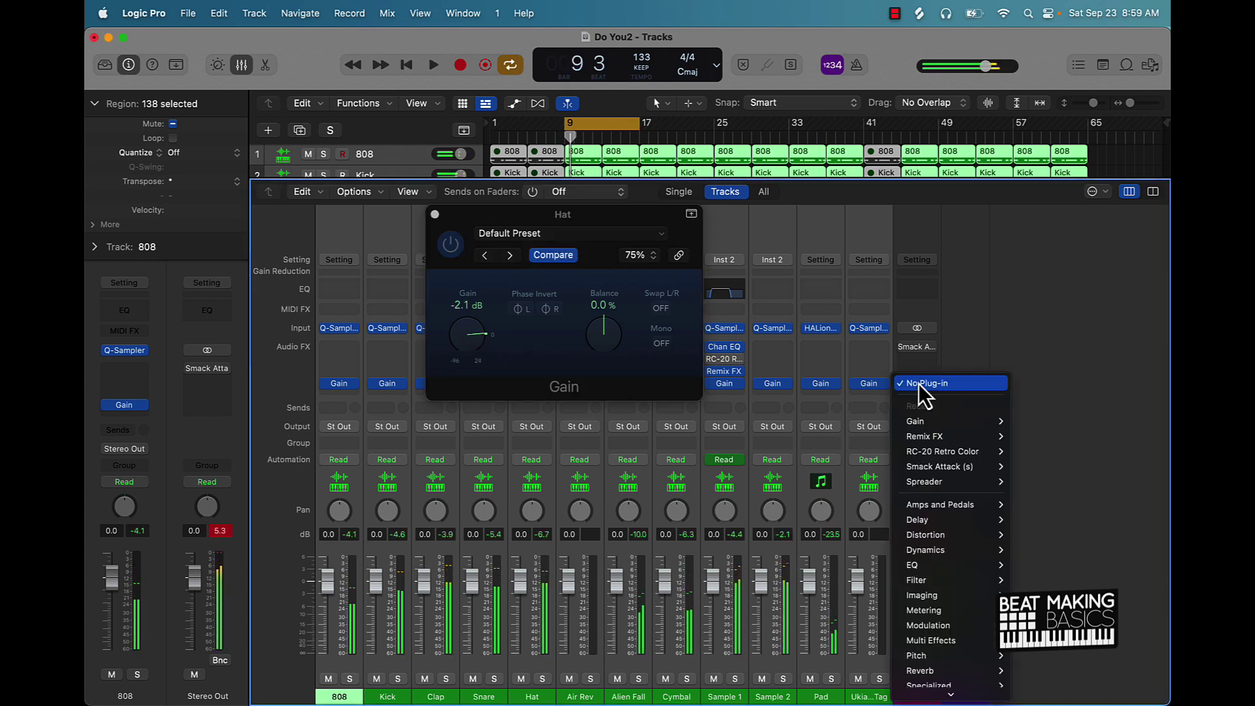
click(919, 421)
drag(485, 353, 485, 364)
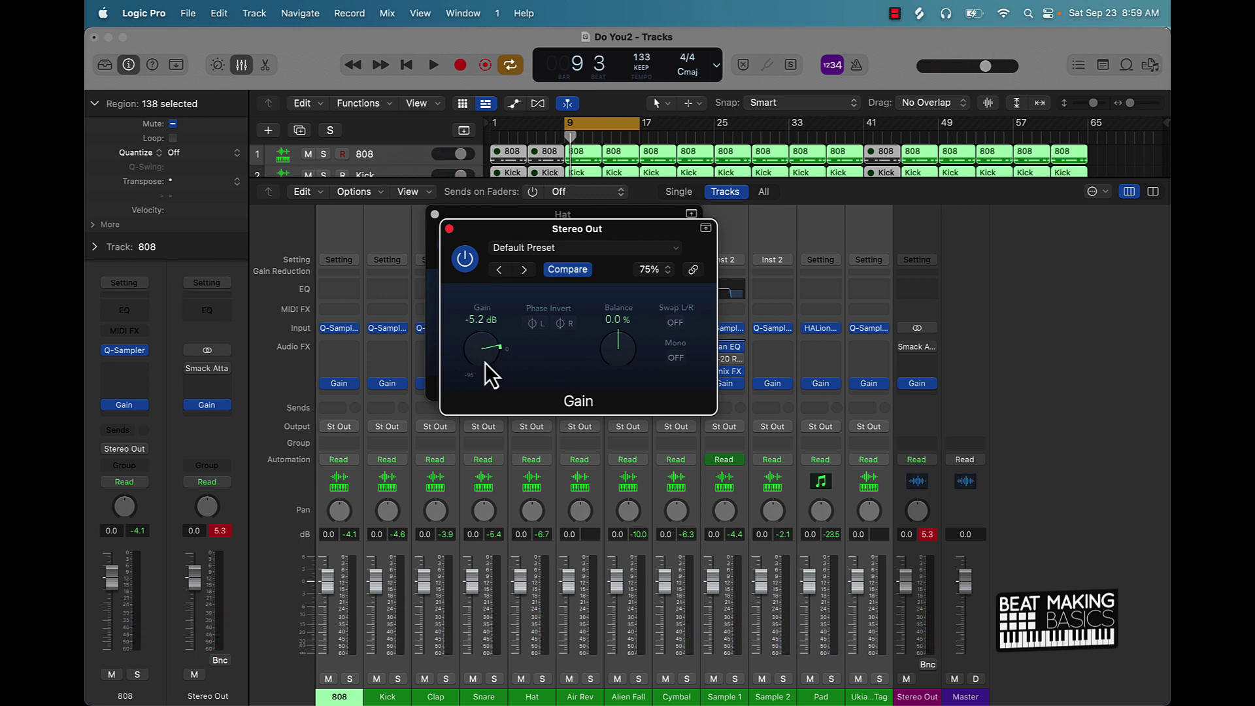
key(space)
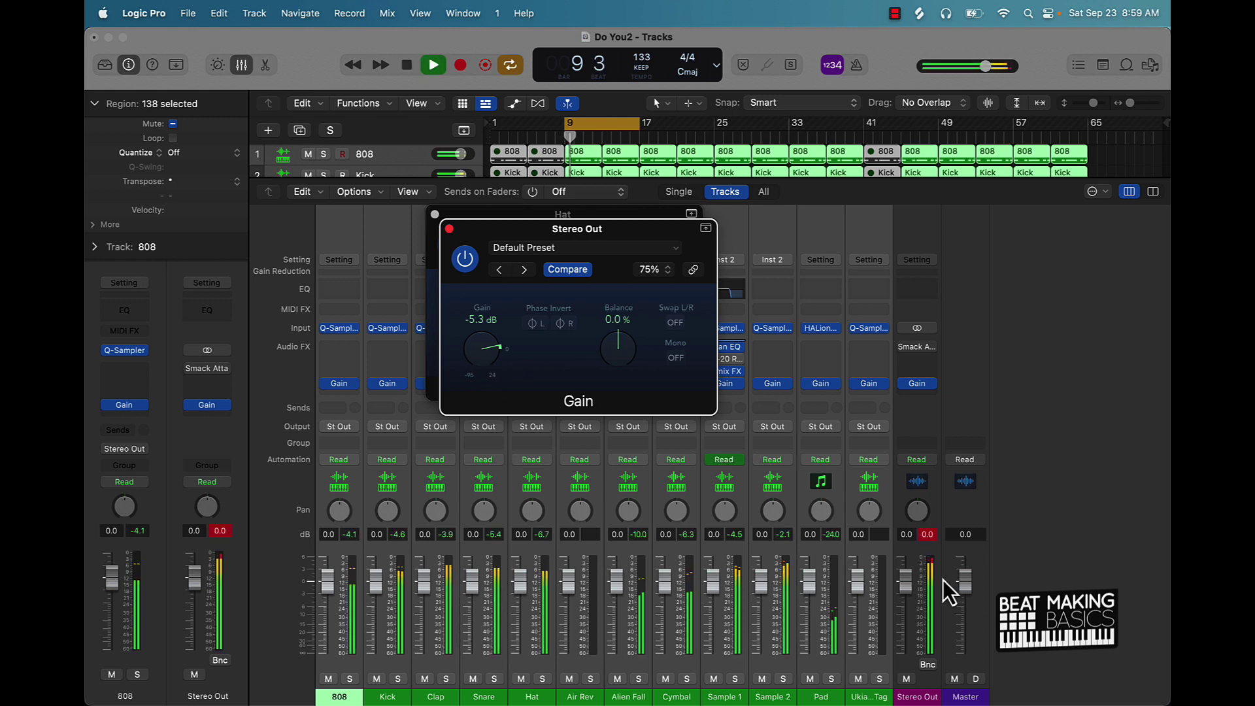
click(927, 533)
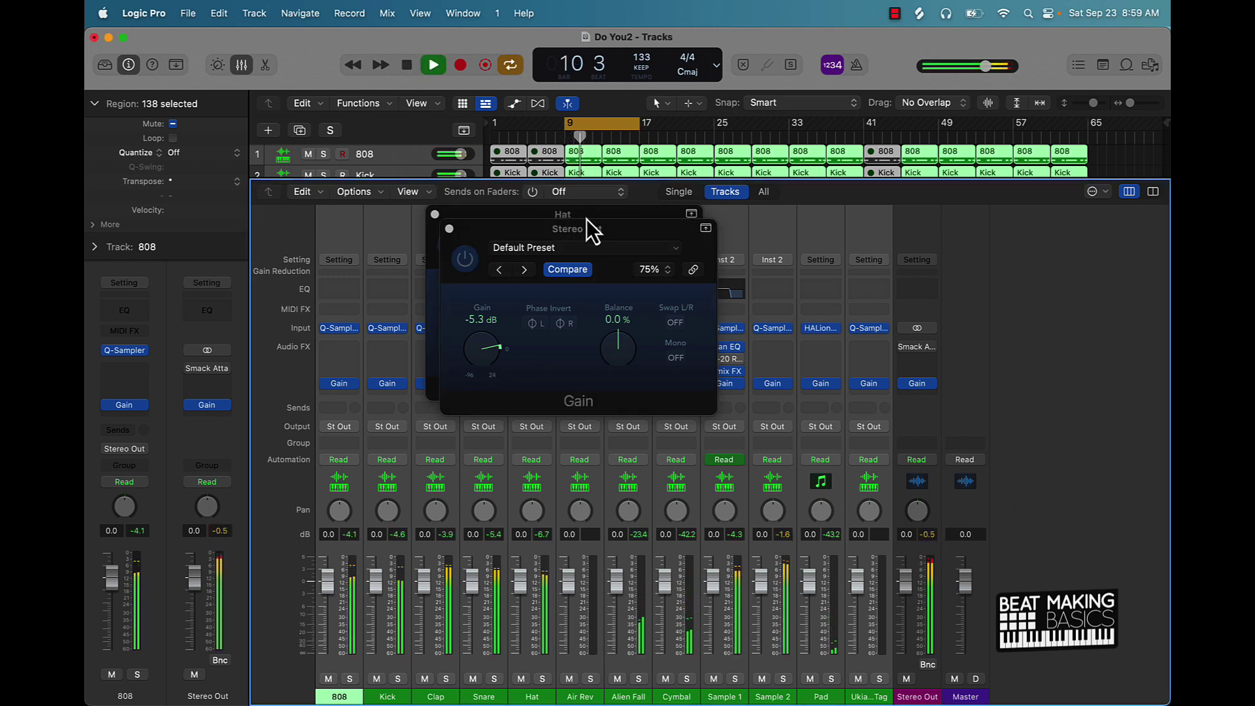
key(space)
click(449, 228)
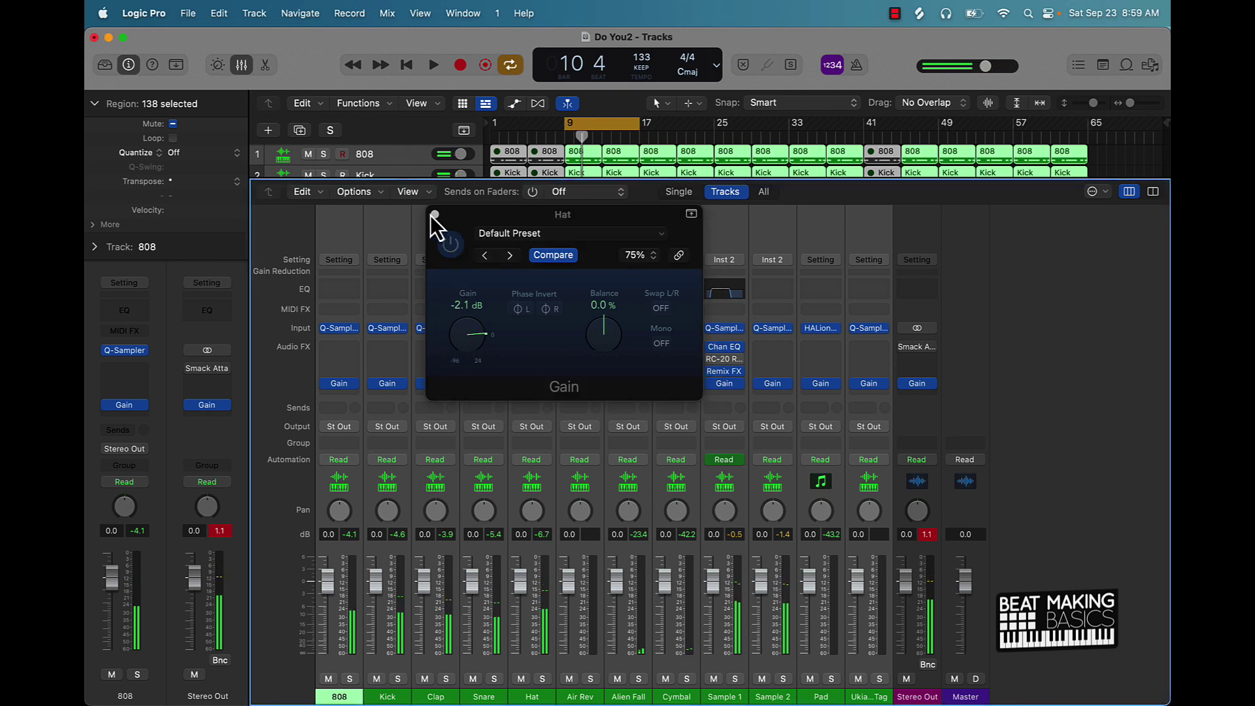
click(435, 214)
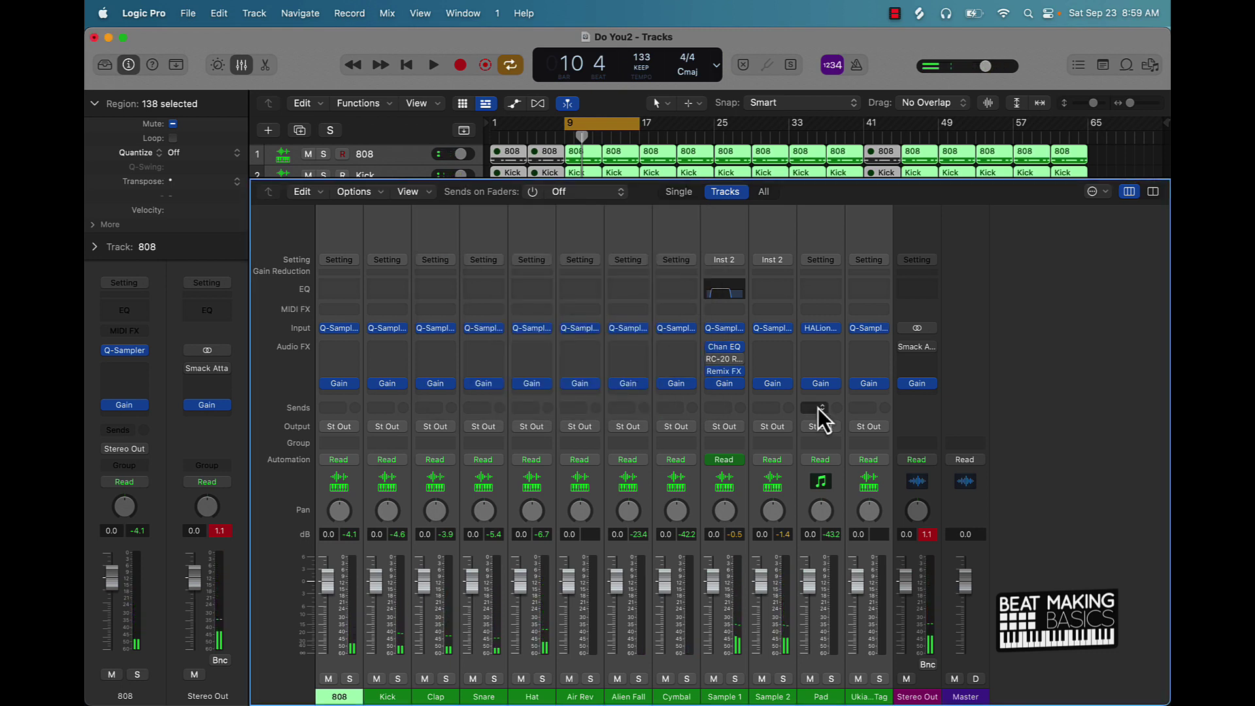
Step: Lower the Stereo Out Gain plug-in to -5.7 dB, check the output level during playback, and close its window
click(917, 383)
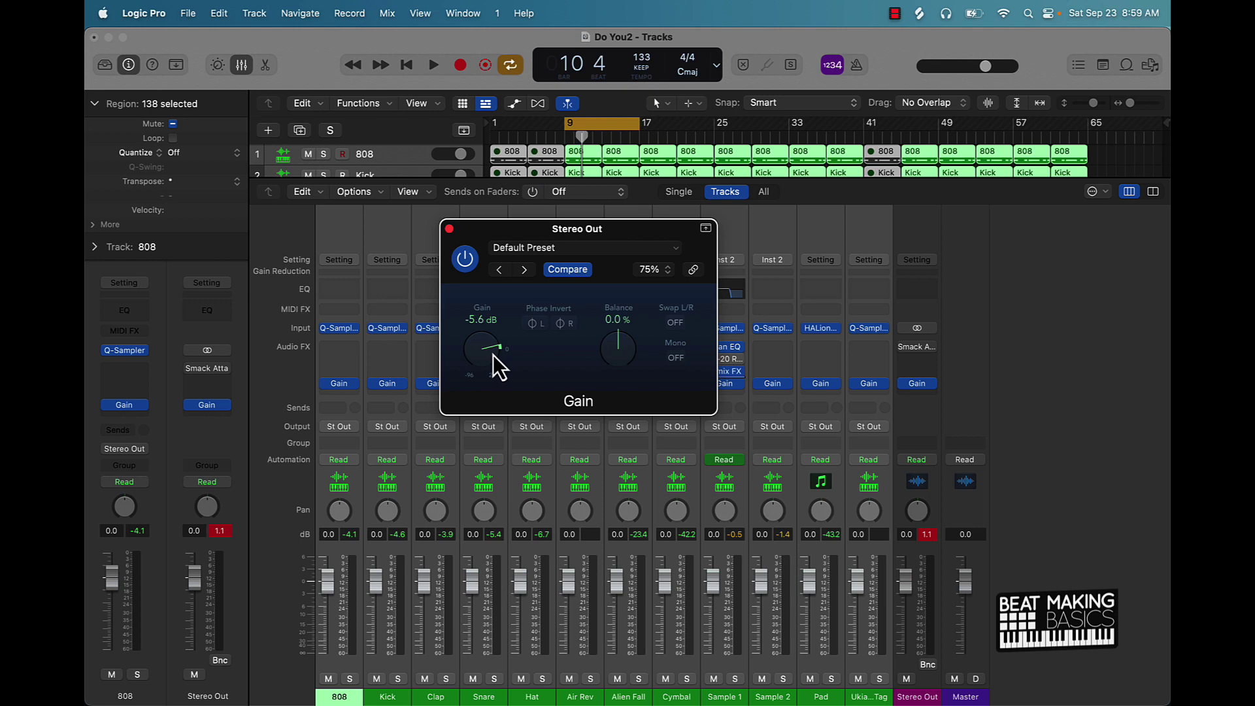
key(space)
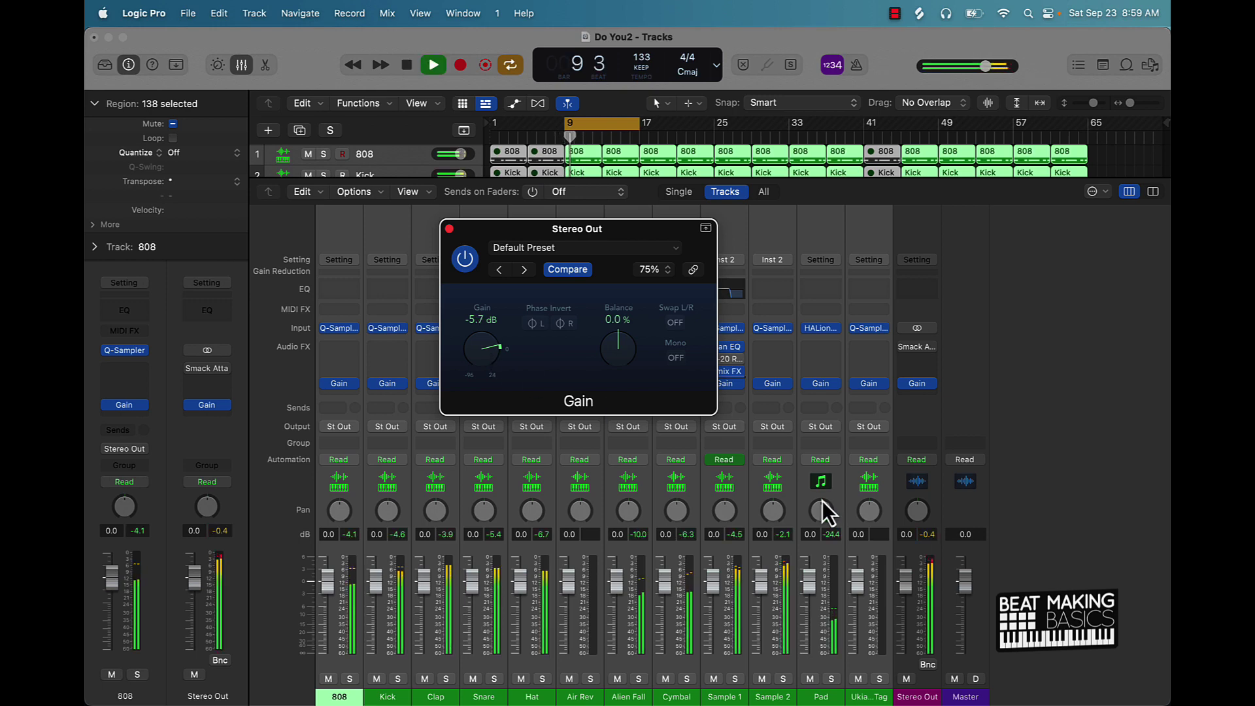
click(449, 228)
key(space)
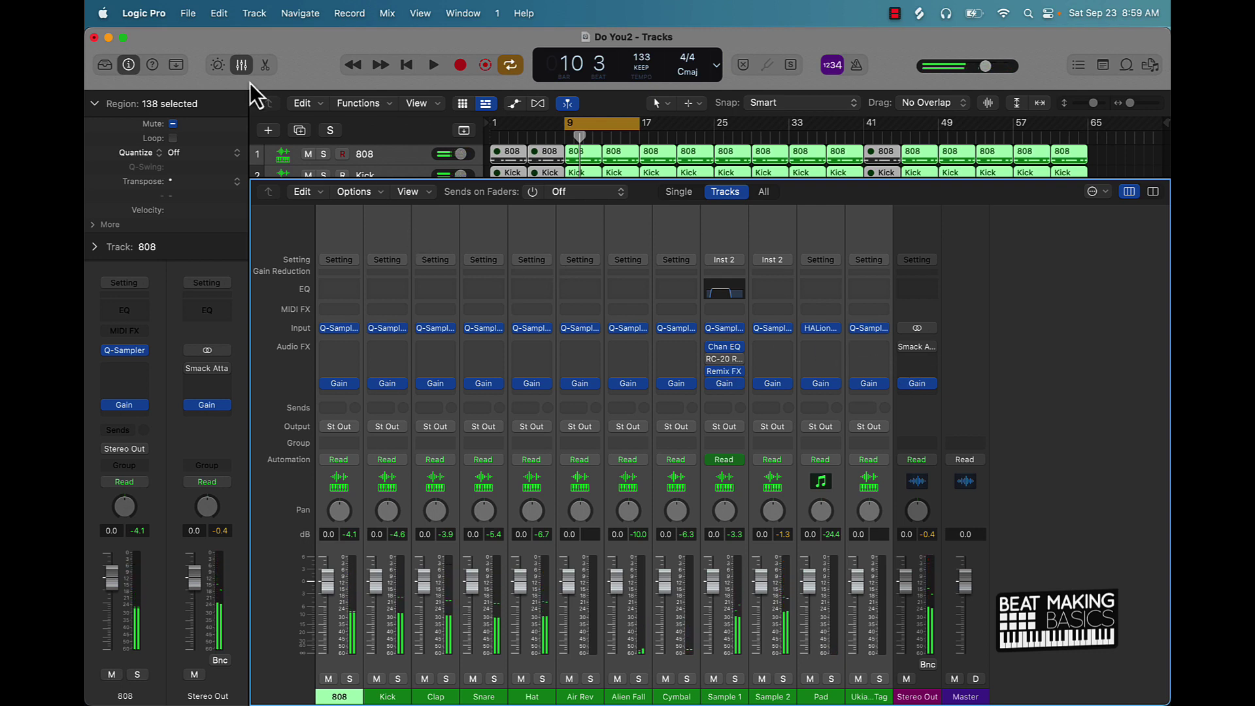
Step: Hide the mixer, deselect all regions, turn off cycle mode, and return the playhead to bar 1
click(241, 68)
click(719, 445)
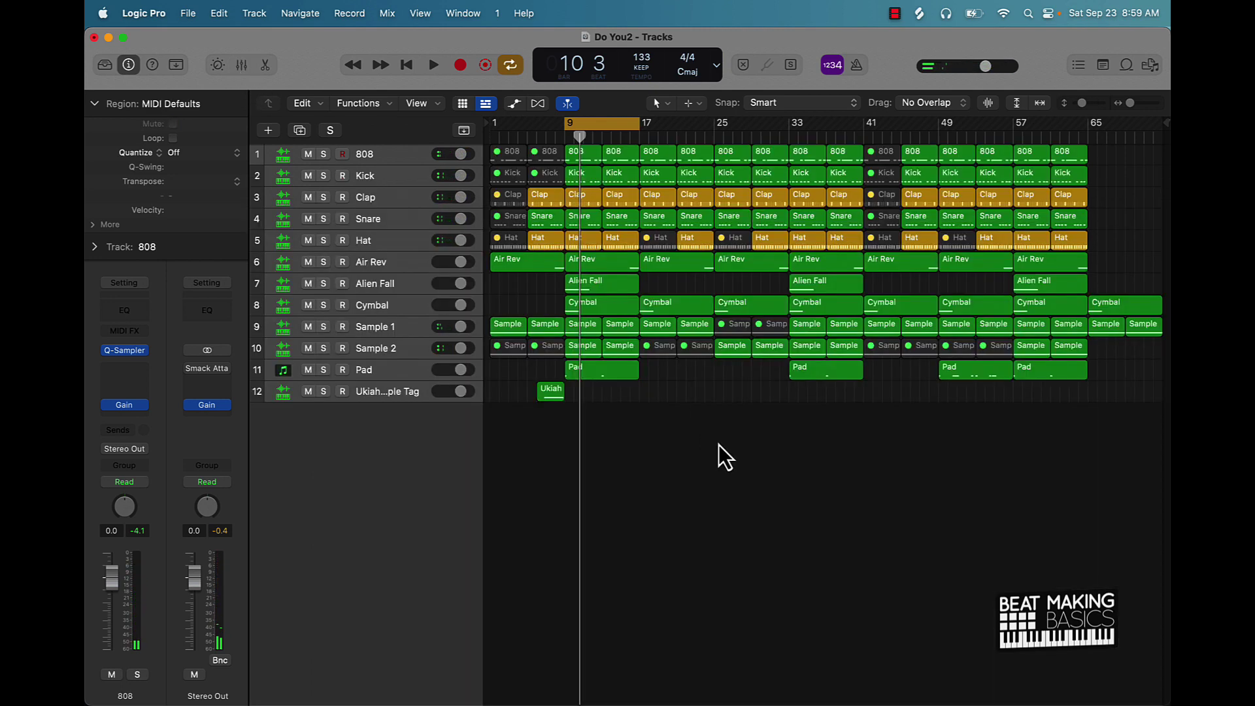
click(595, 124)
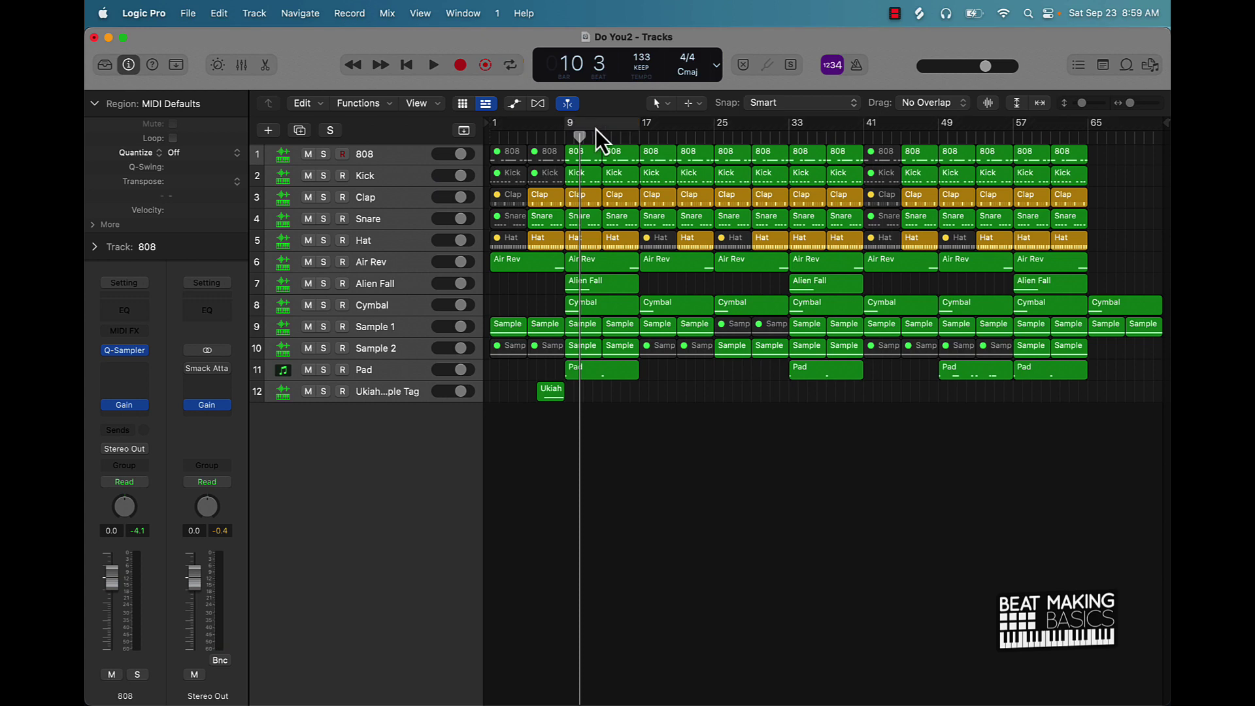
key(Return)
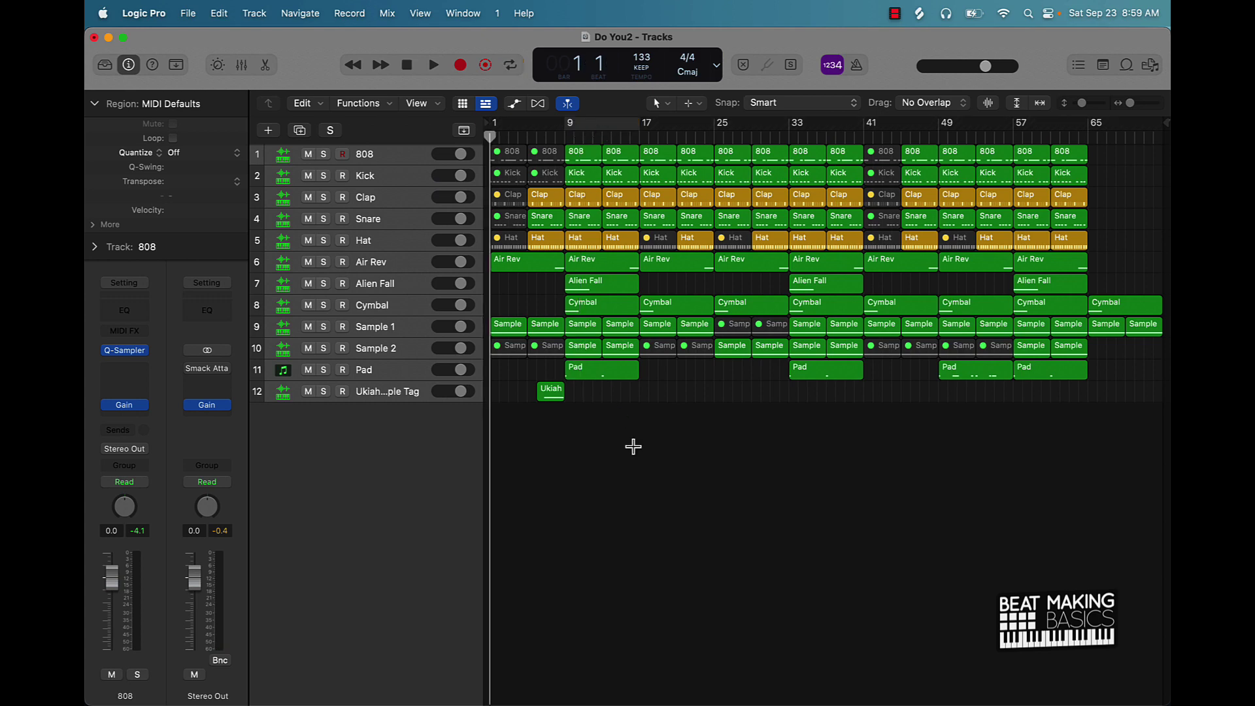
Step: Start exporting all tracks as audio files and create a folder named Do You on the Desktop
key(super+shift+e)
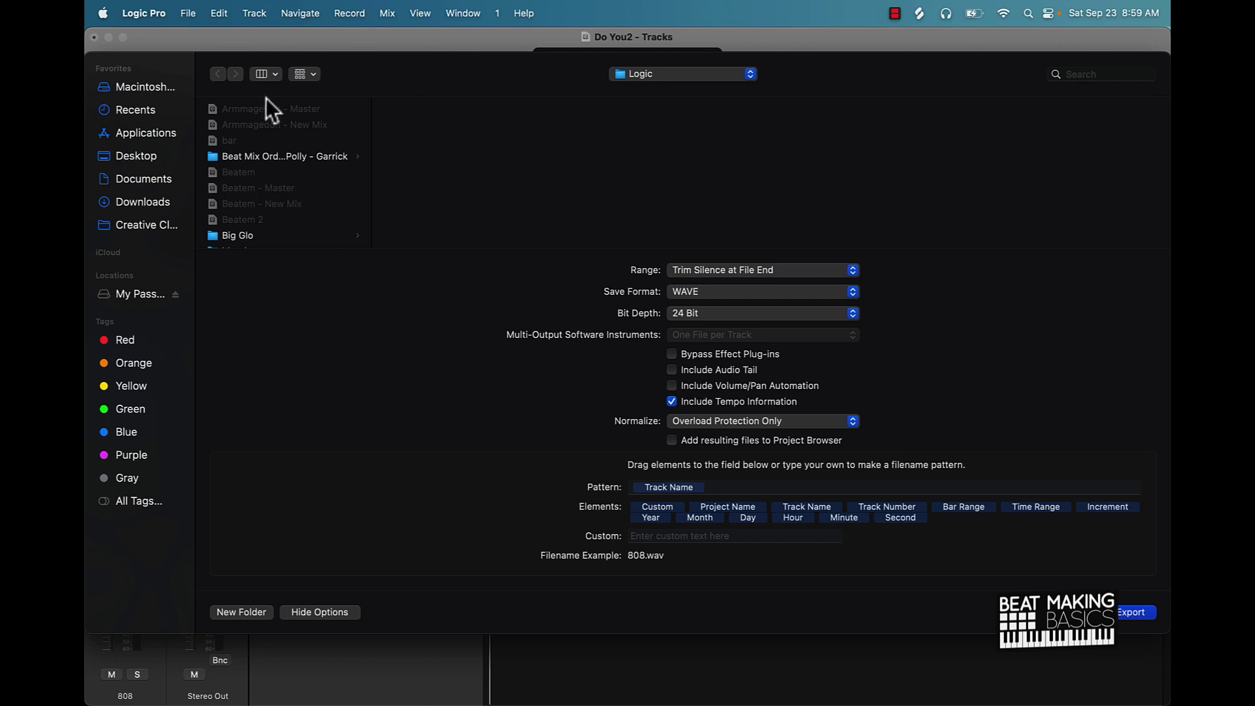
click(153, 160)
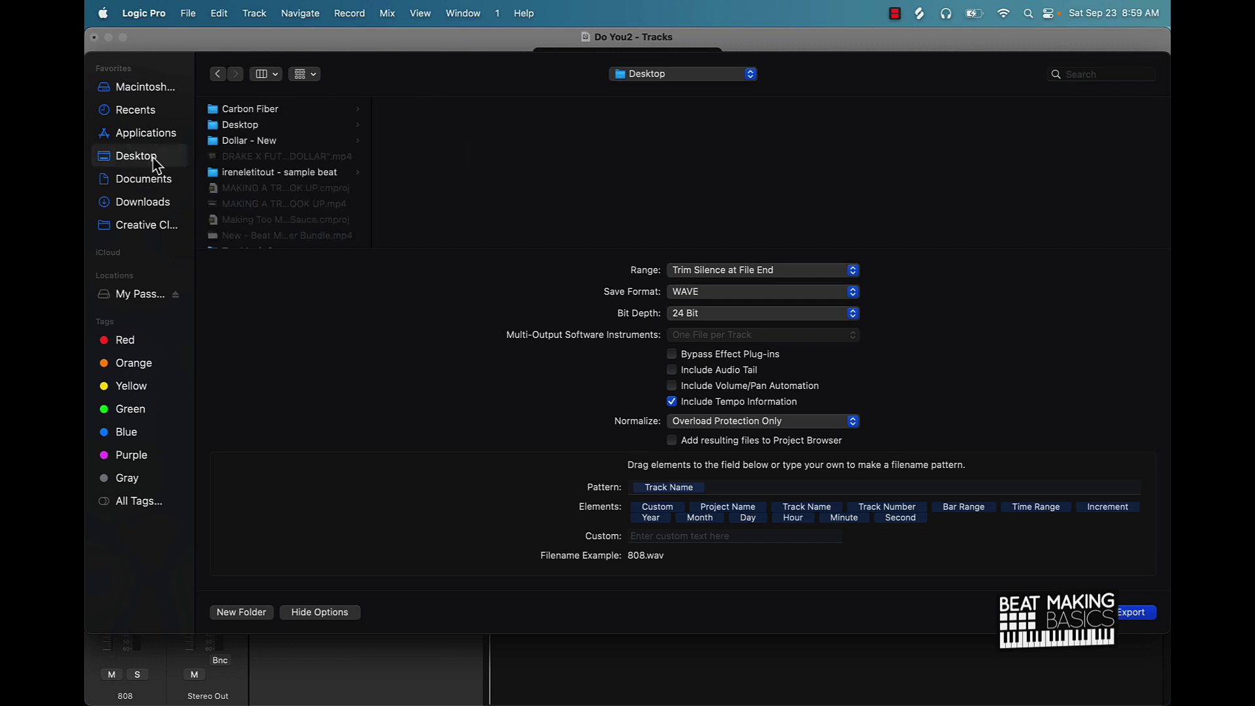
click(233, 612)
text(Do)
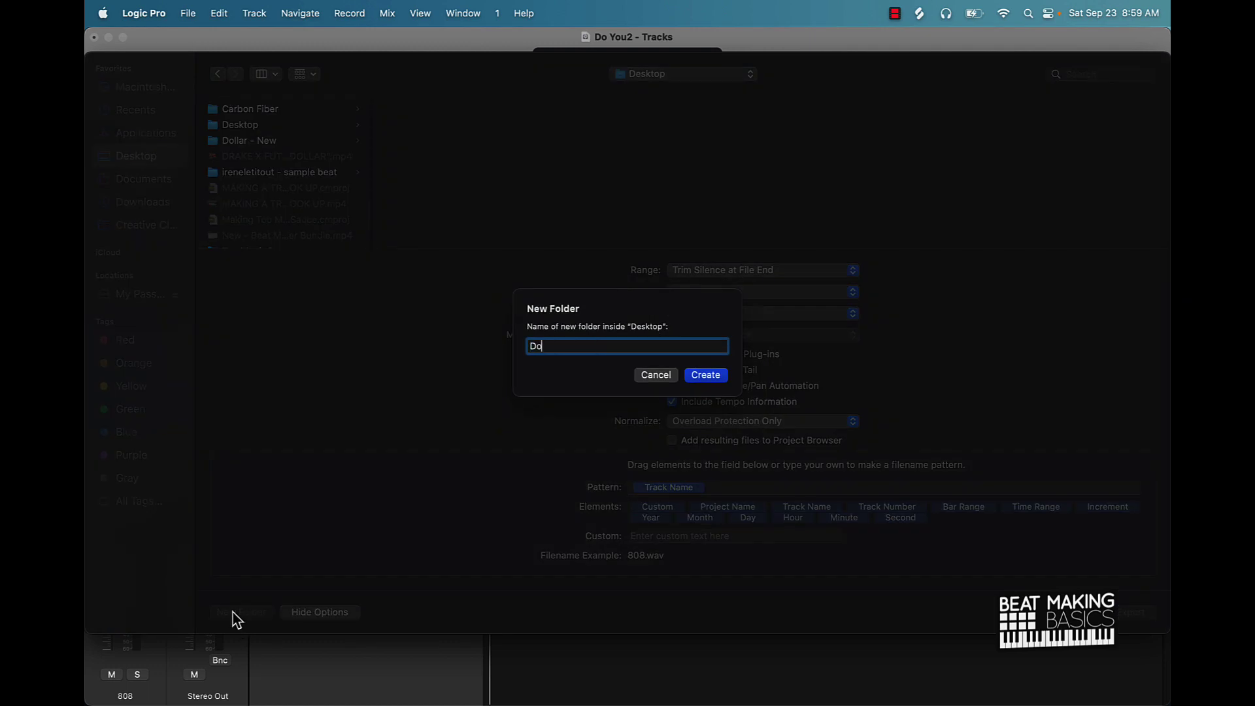
text( You)
key(Return)
Step: Set the export's normalization to Off and include volume/pan automation and the audio tail
click(702, 419)
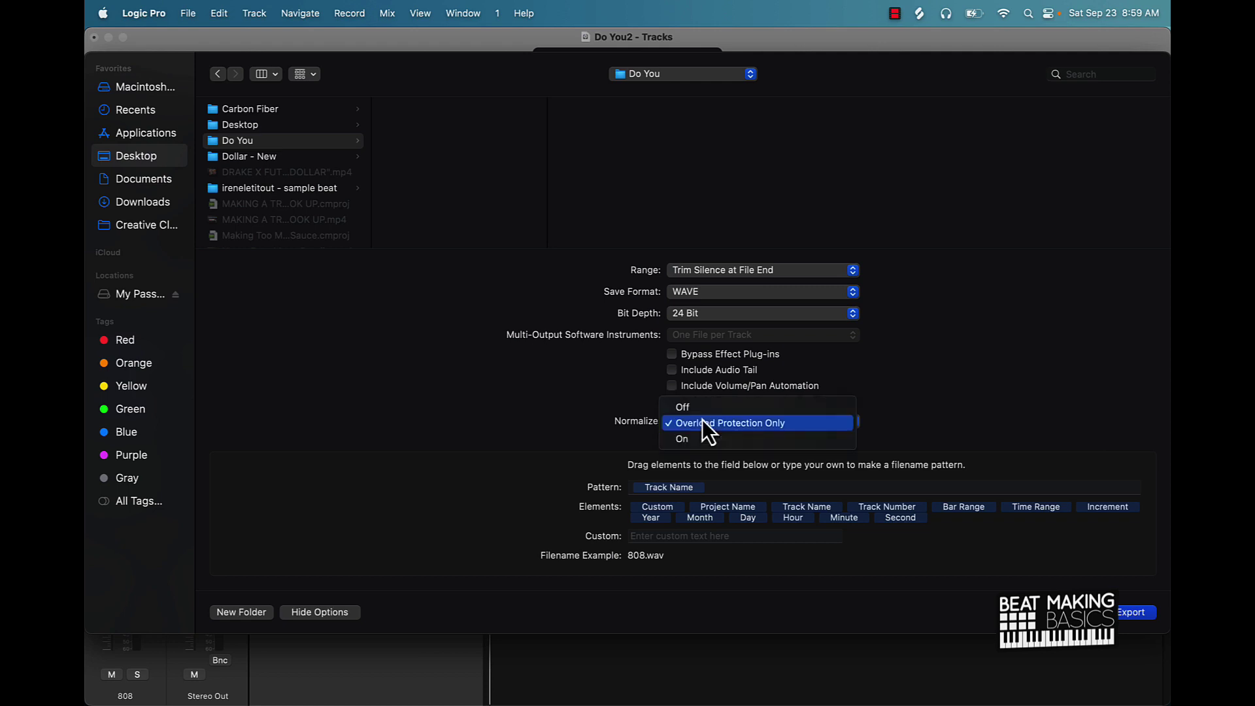
click(701, 414)
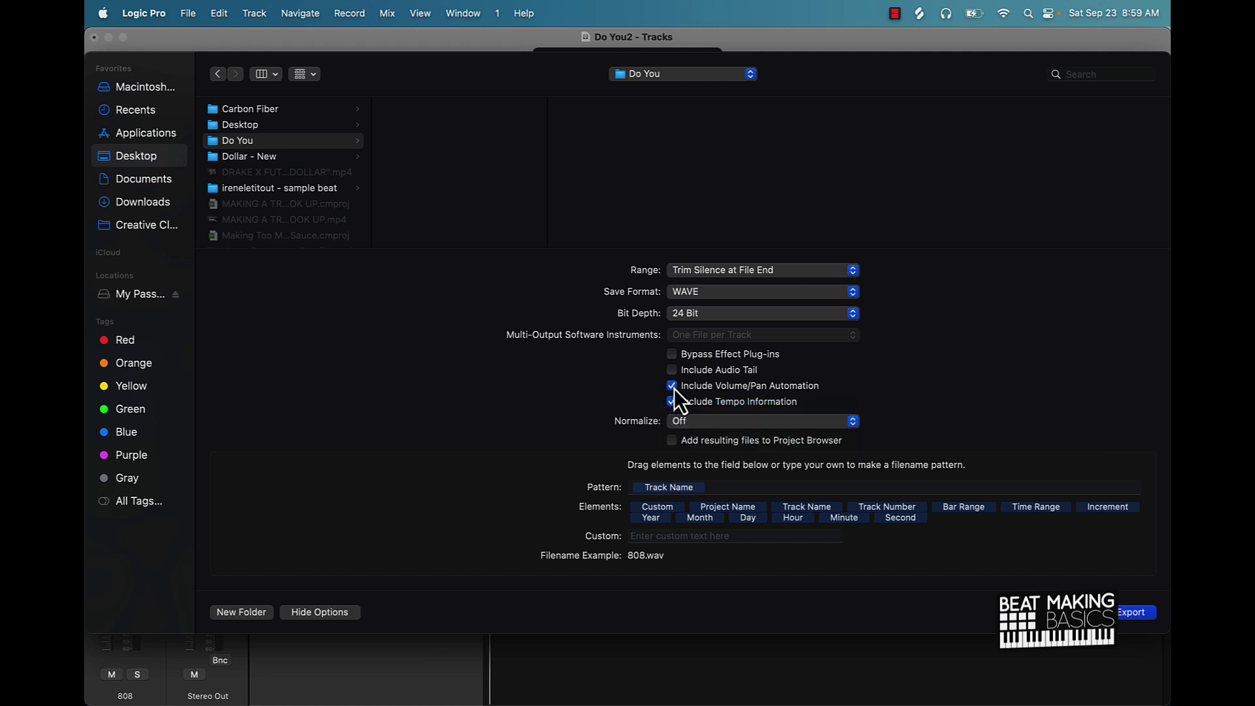
click(673, 371)
Step: Create a Do You - Stems folder inside the Do You folder and export the tracks into it
click(235, 612)
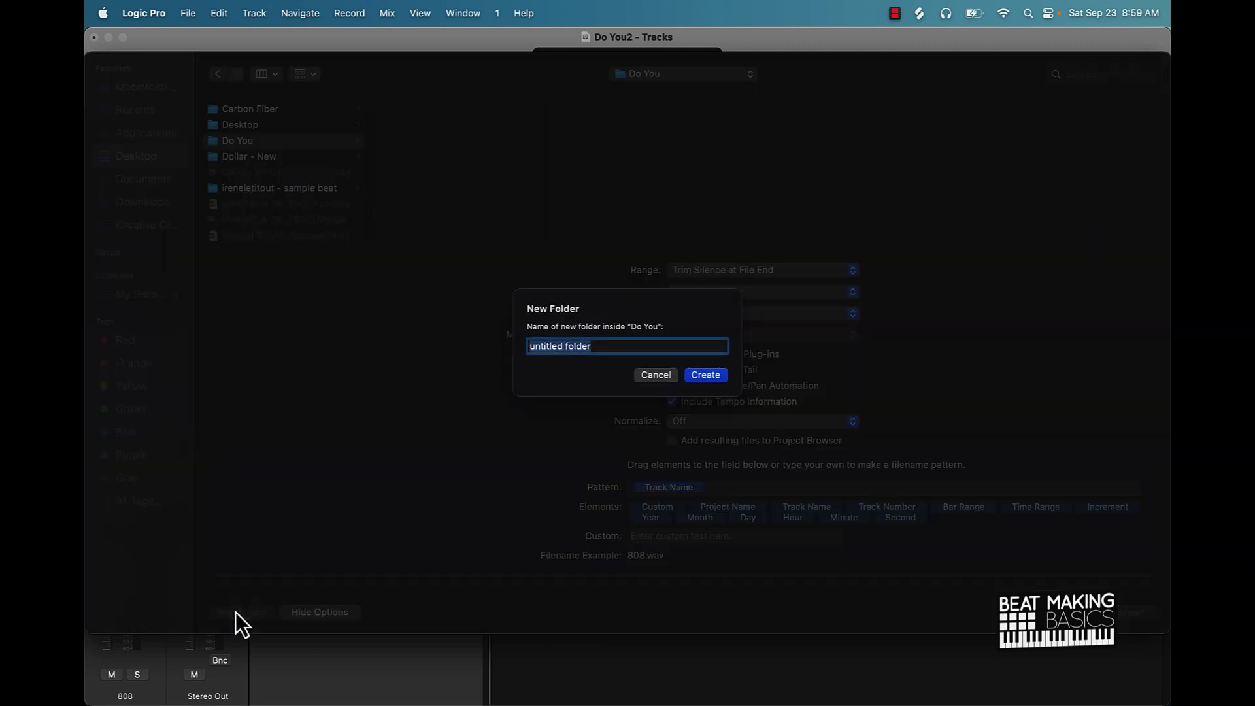
text(Do You - Stems)
key(Return)
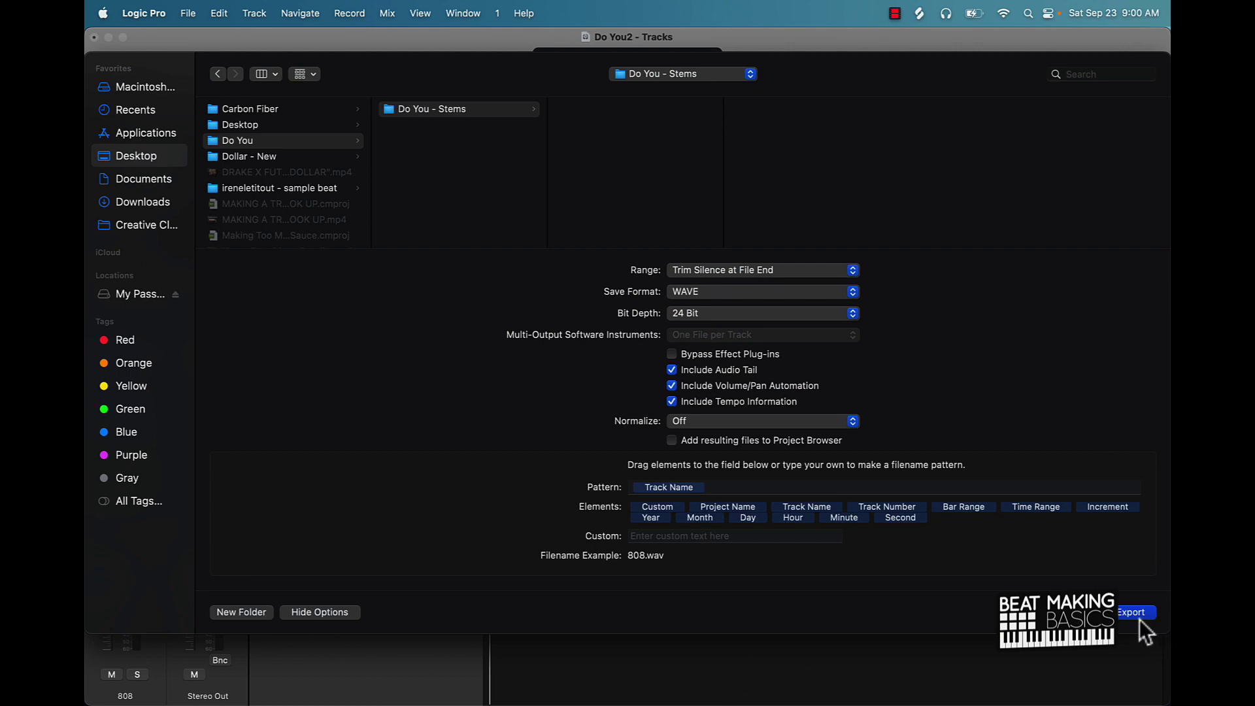
click(1139, 617)
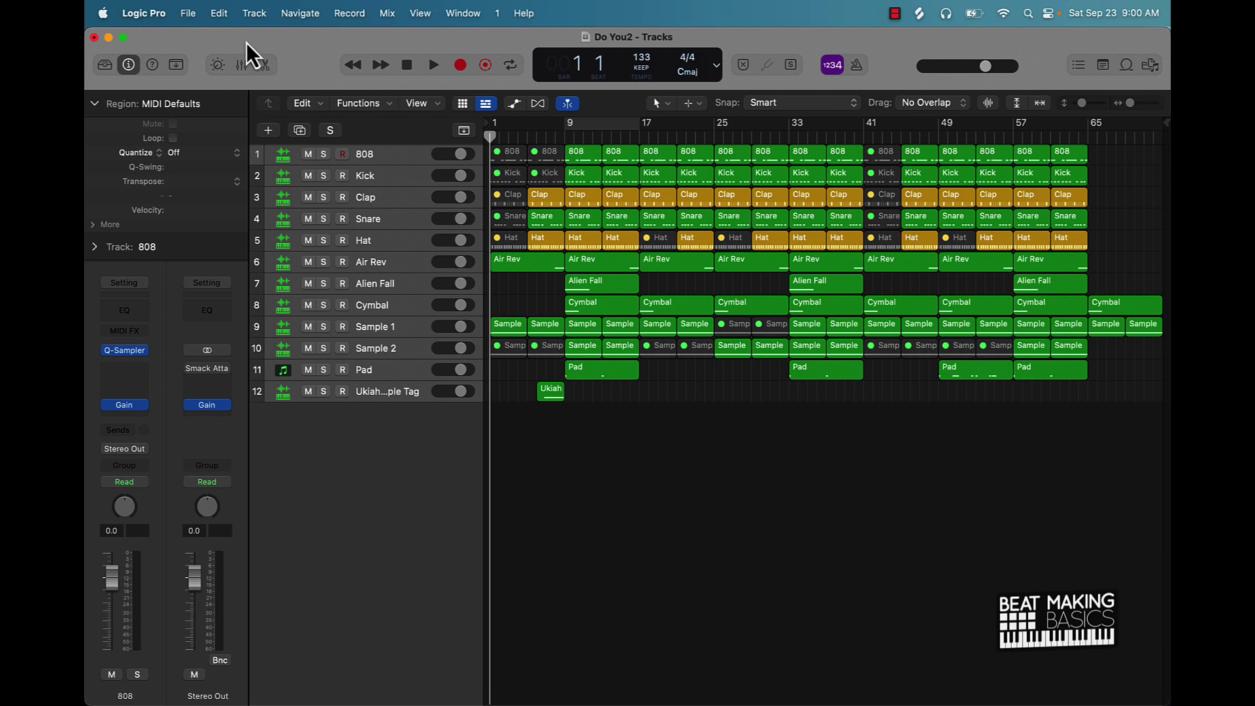
Step: Start a new project from a template while keeping Do You2 open, and show the saved user templates
click(188, 15)
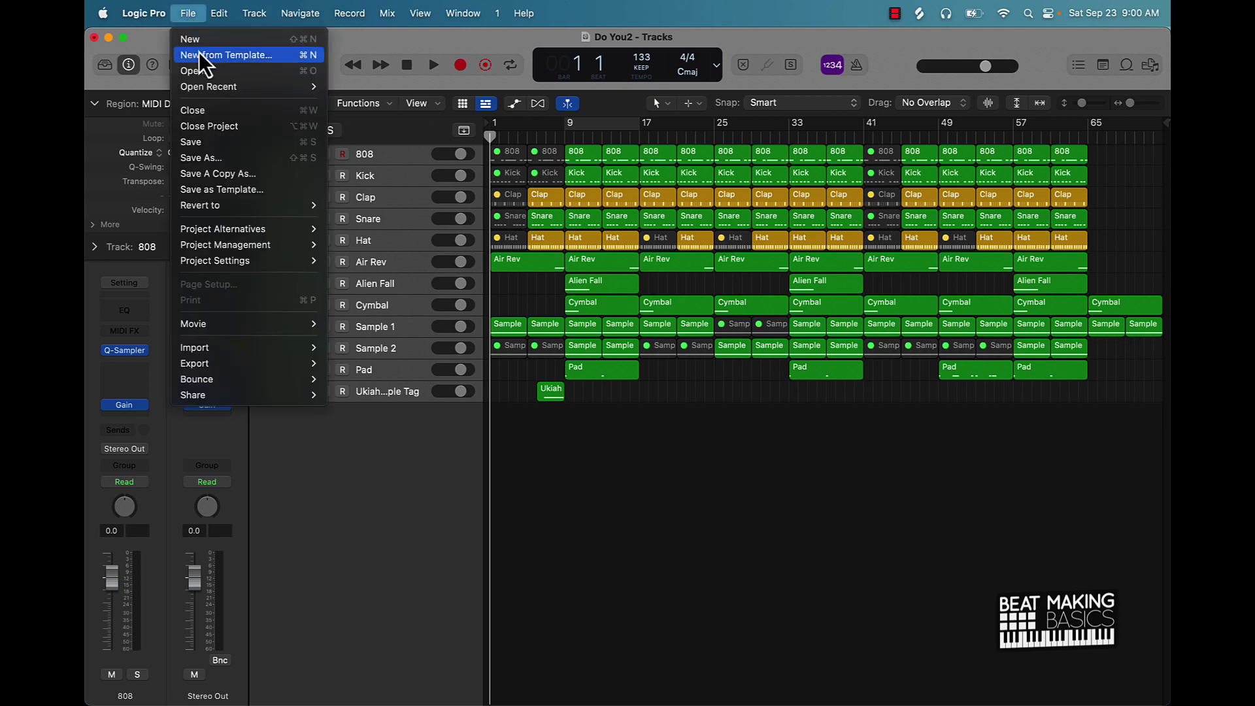
click(199, 54)
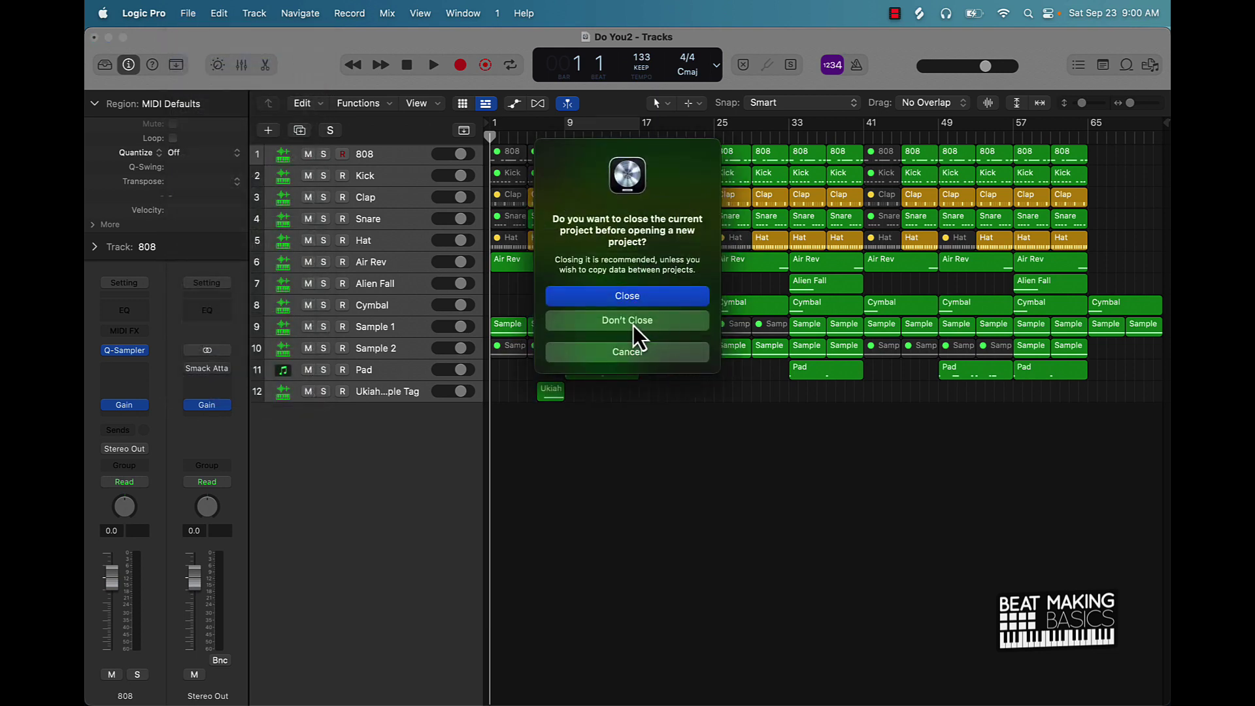
click(632, 326)
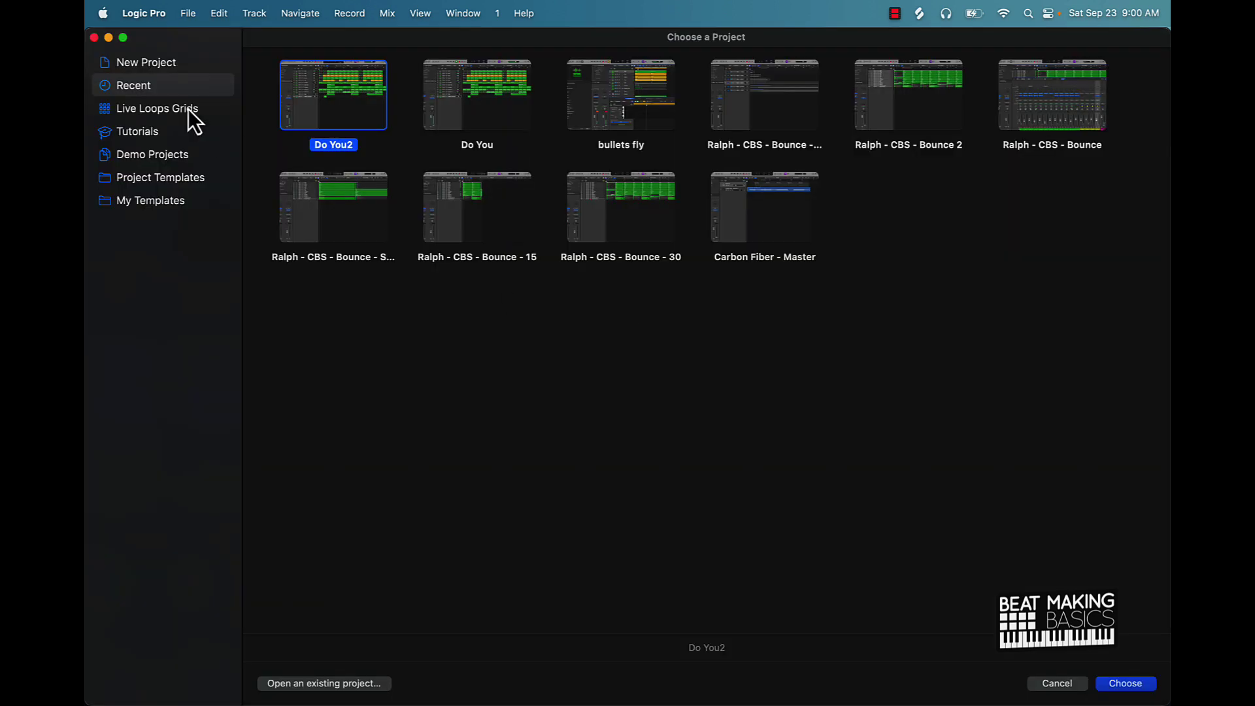
click(159, 200)
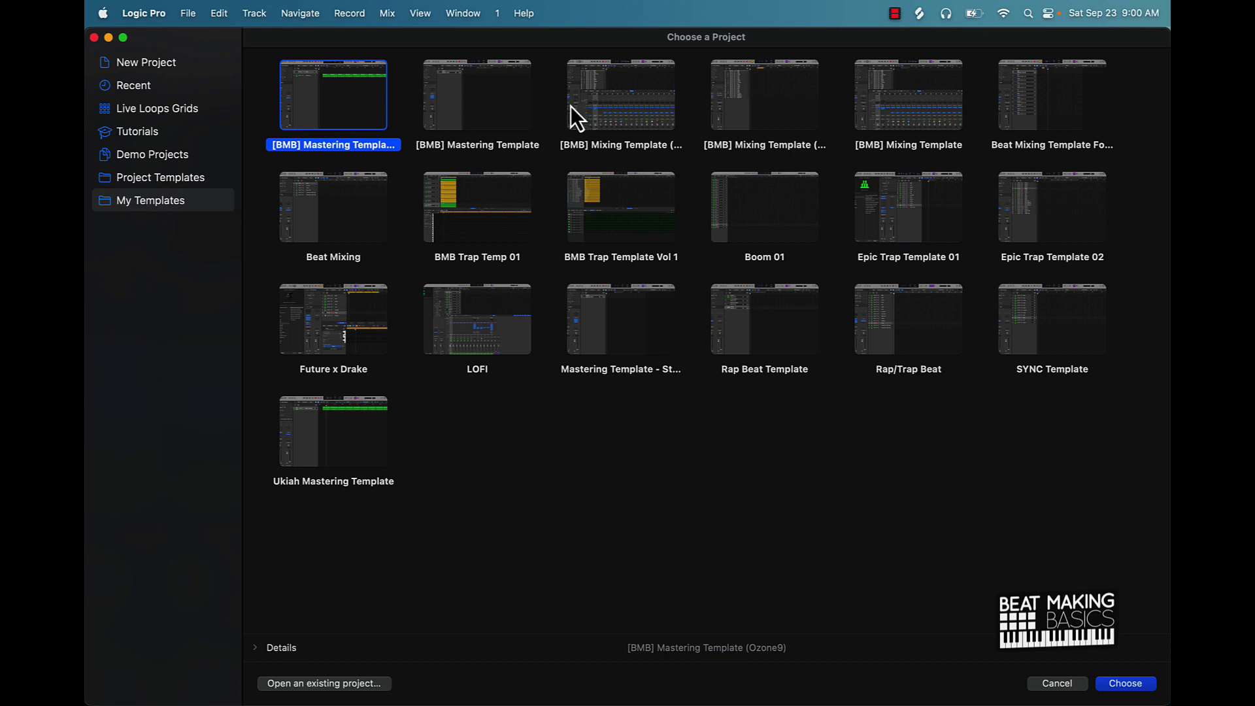
Step: Create the project from [BMB] Mixing Template (WAVES), keeping Do You2 open and skipping all missing audio files
click(621, 98)
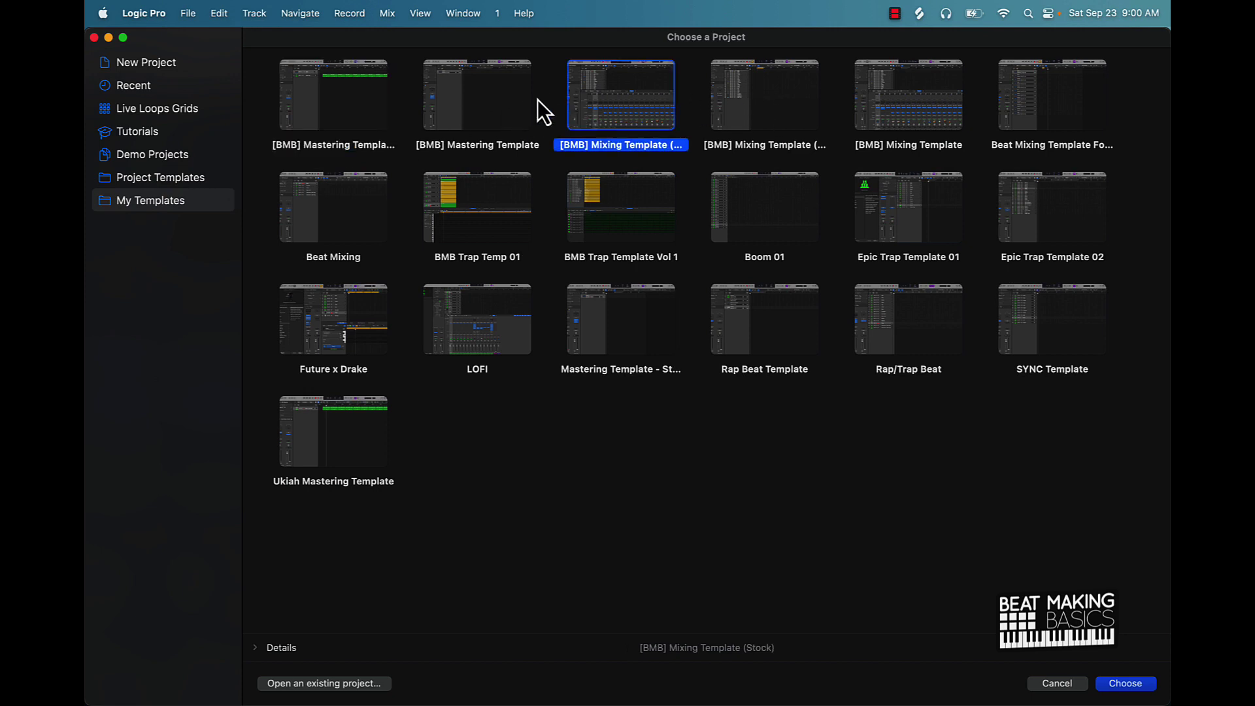
click(928, 118)
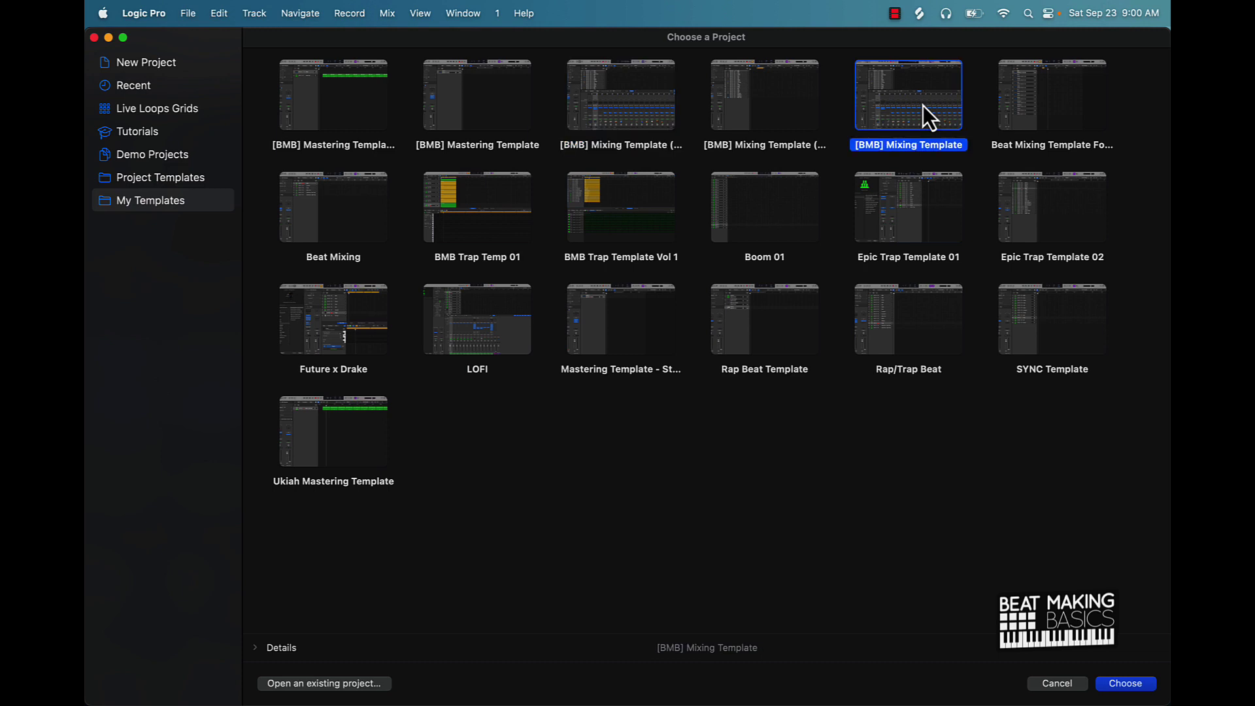
click(776, 93)
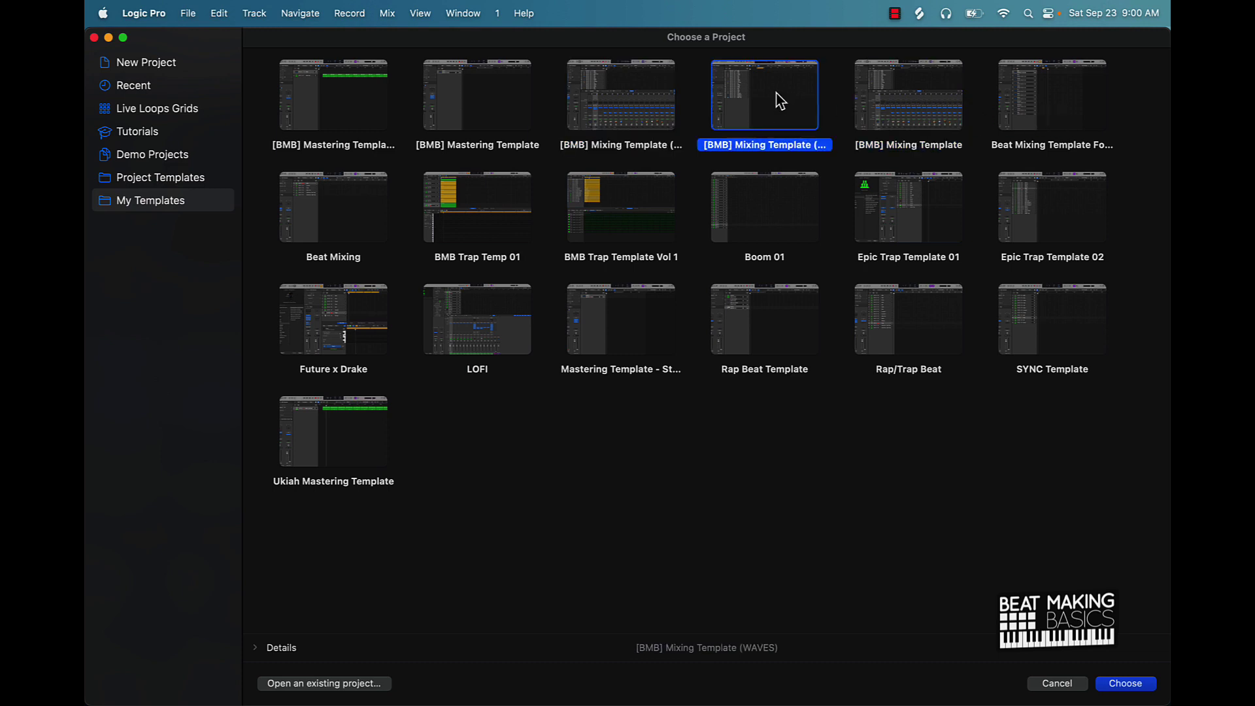
double_click(780, 100)
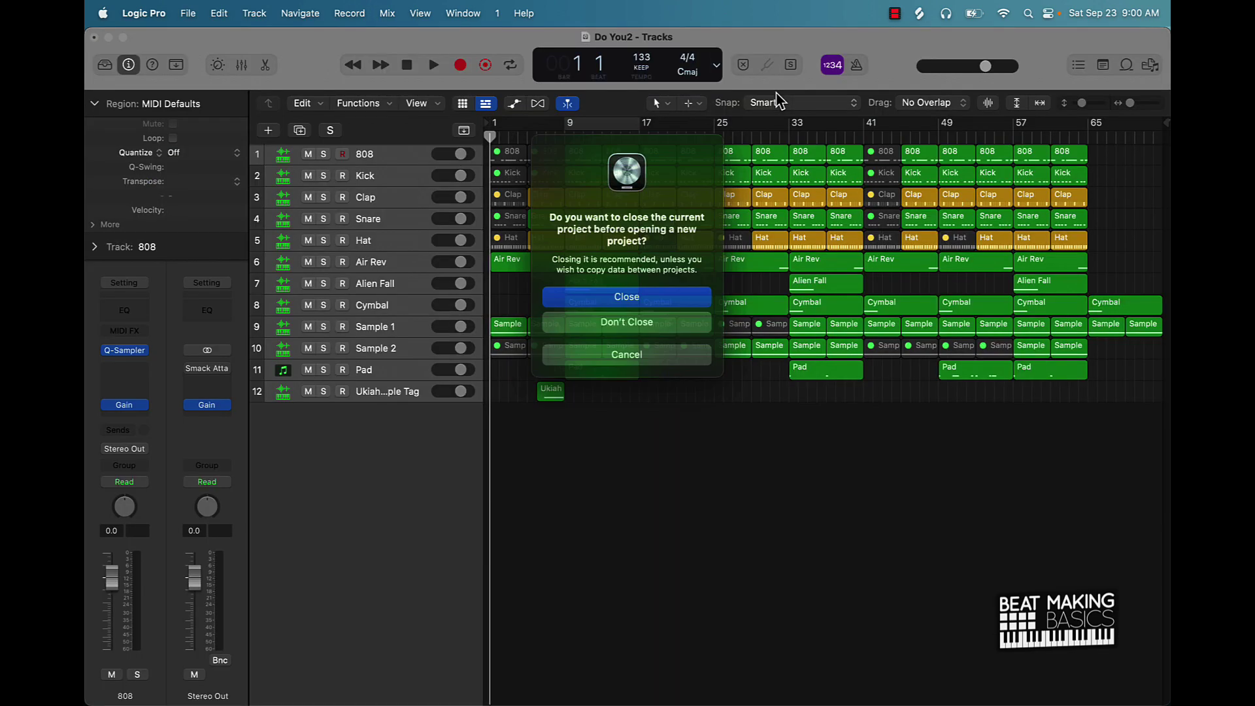
click(632, 323)
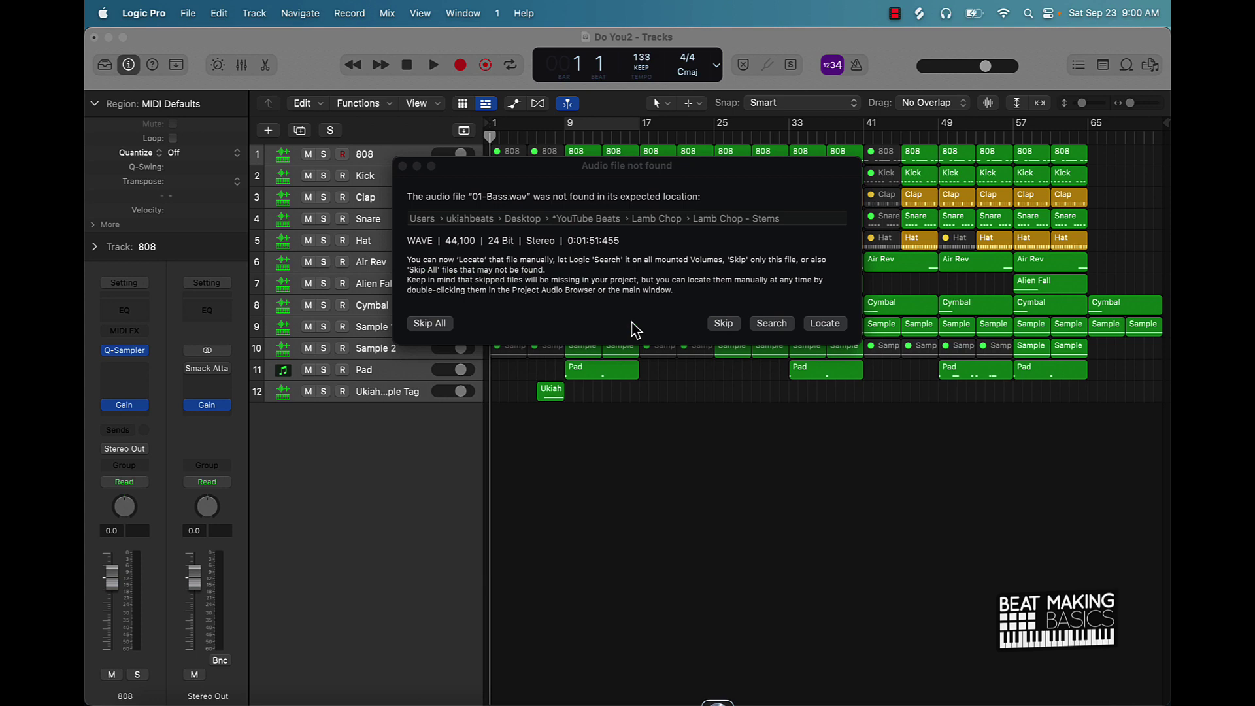
click(432, 324)
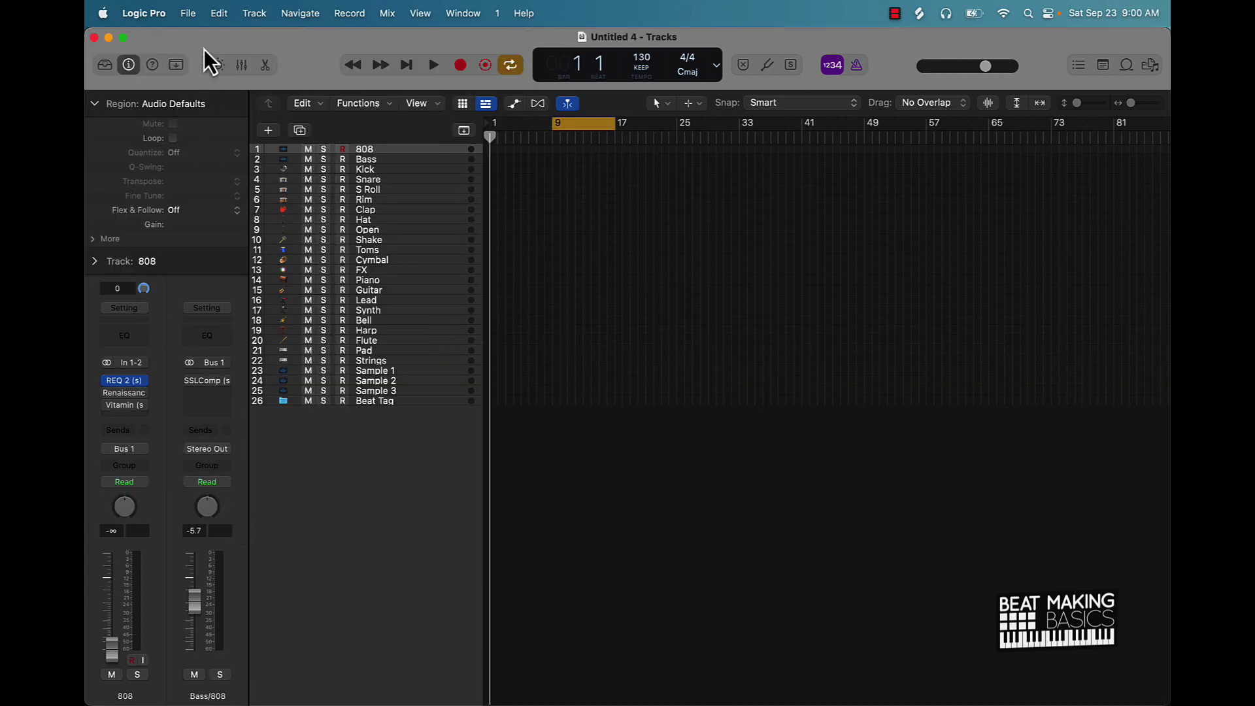
Step: Turn off head tracking in Nx Ocean Way Nashville on the Stereo Out channel, bypass the plug-in, and hide the mixer
click(241, 65)
scroll(1092, 361, right, 15)
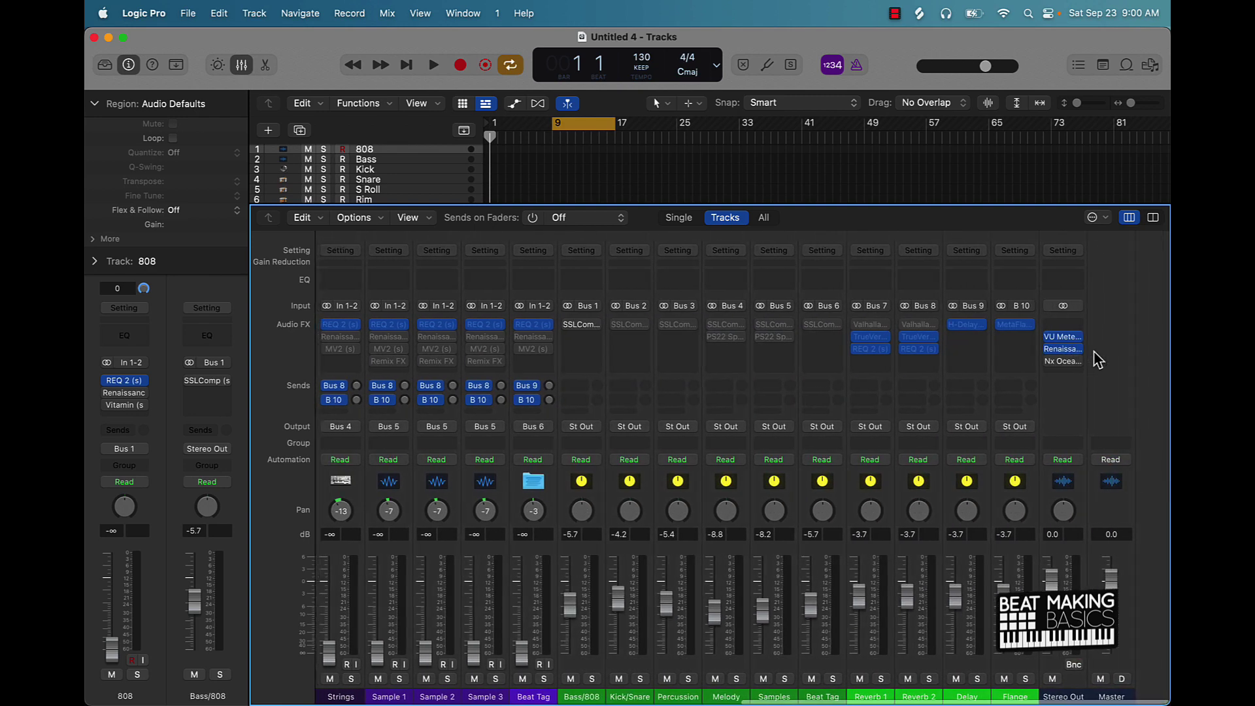
click(1086, 361)
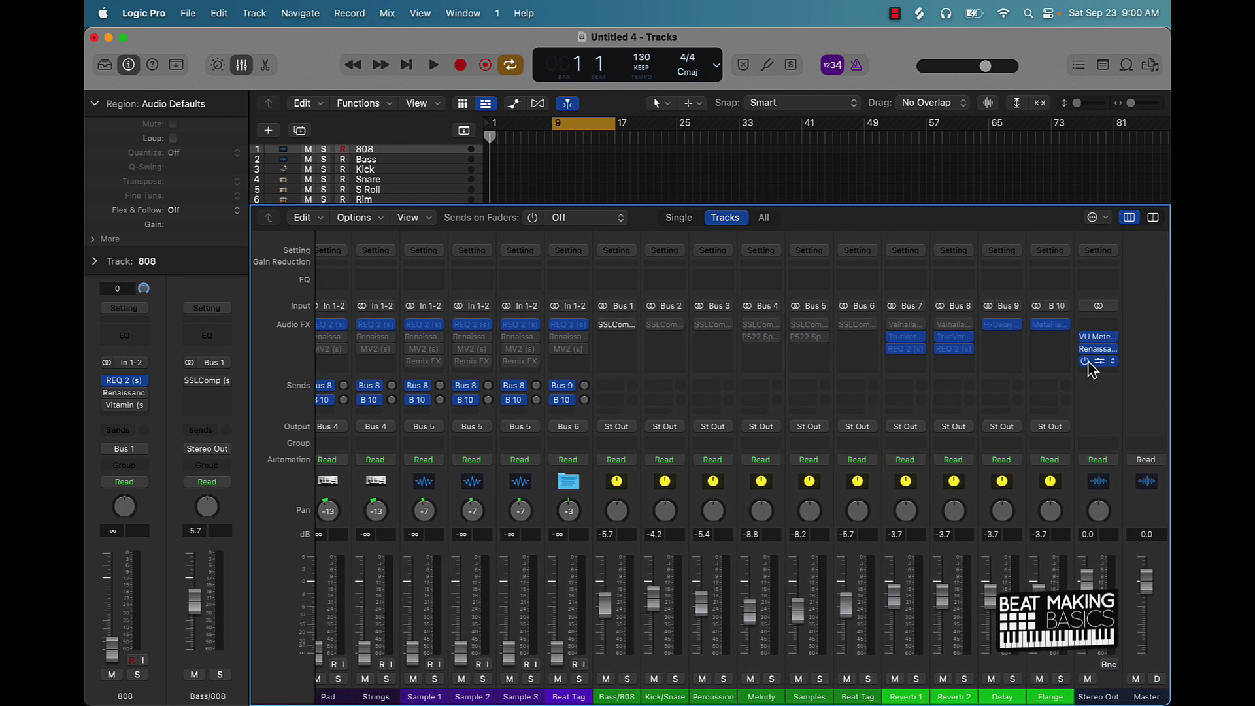
click(1099, 362)
drag(786, 223, 548, 89)
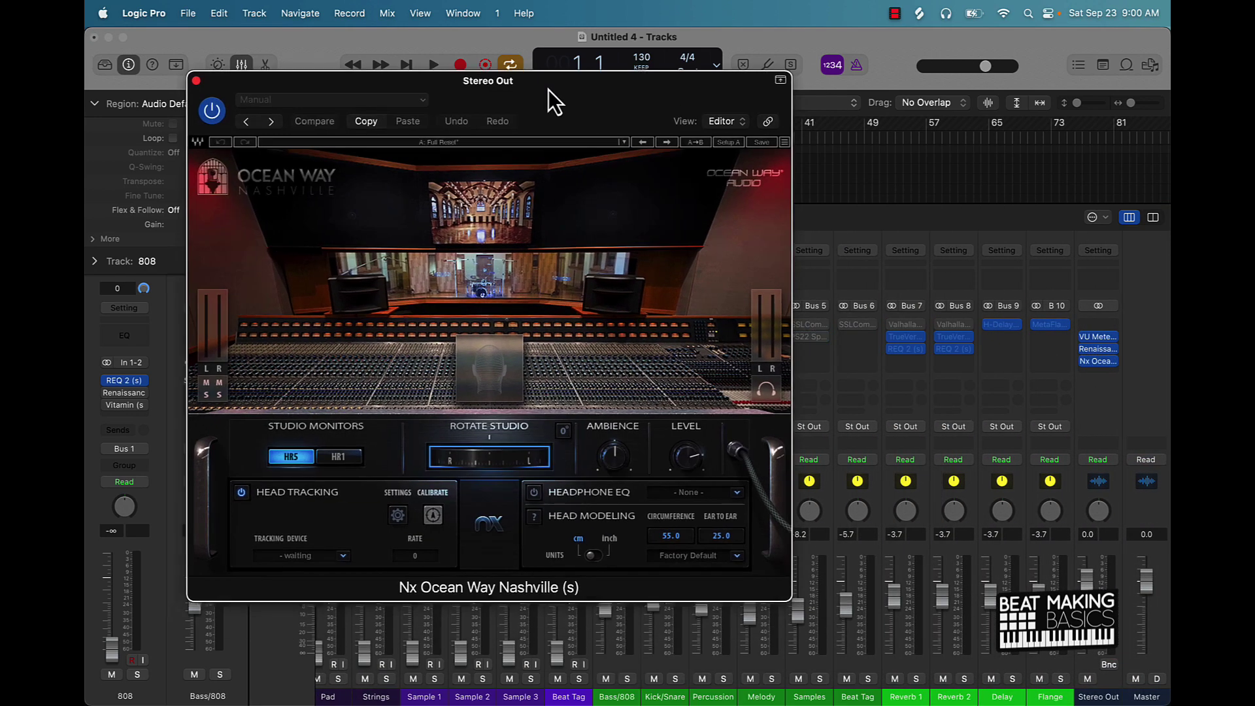
click(240, 493)
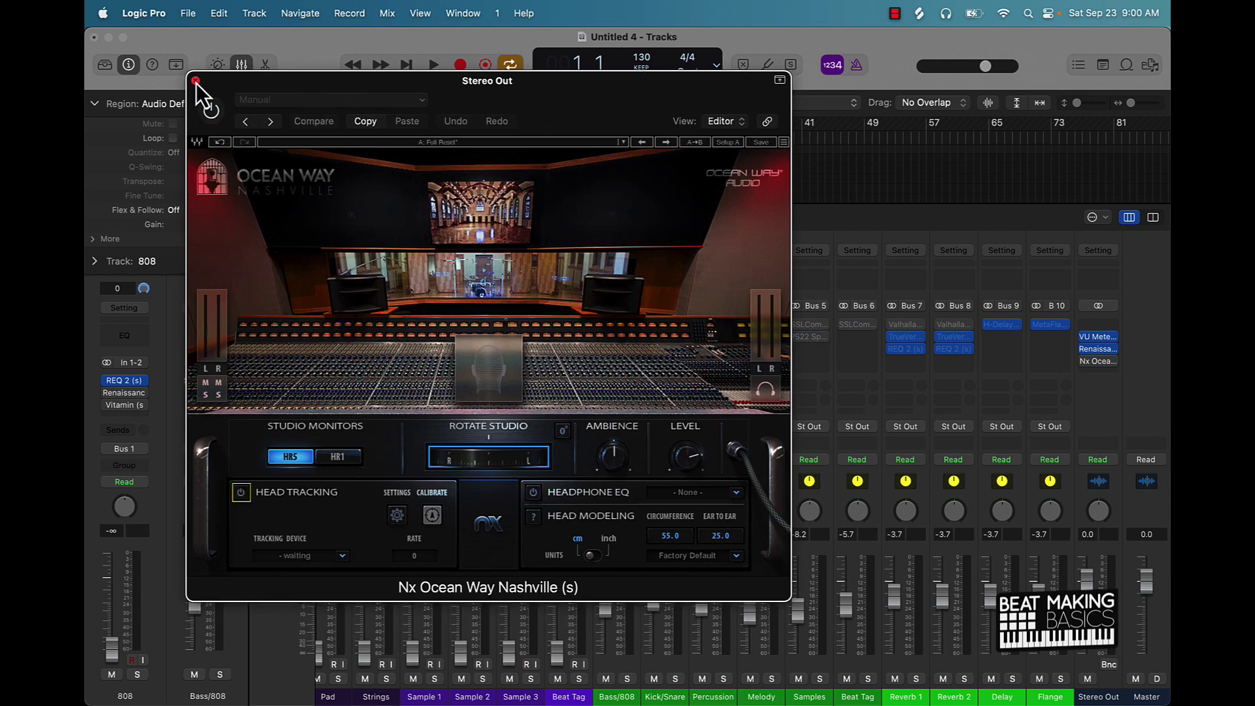
click(195, 80)
click(242, 65)
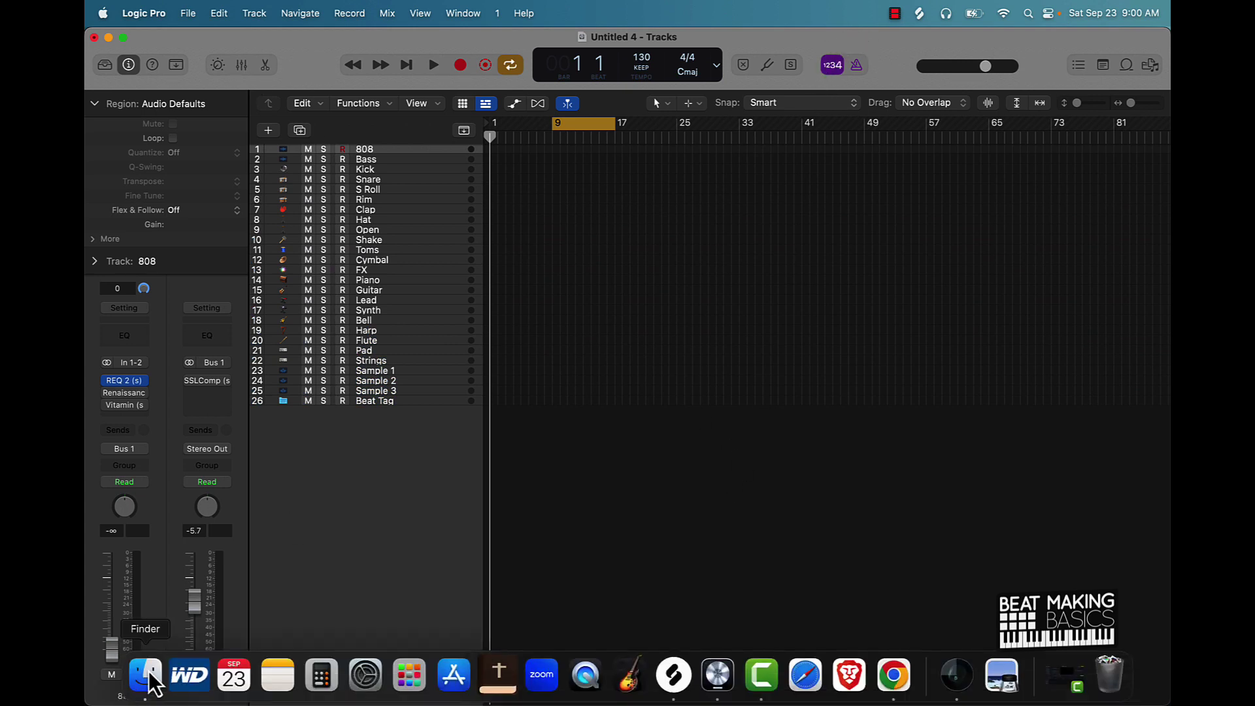
Step: Switch to Finder and import all 12 WAV files from Desktop > Do You > Do You - Stems onto new tracks below Beat Tag, at about bar 8
click(153, 679)
click(398, 438)
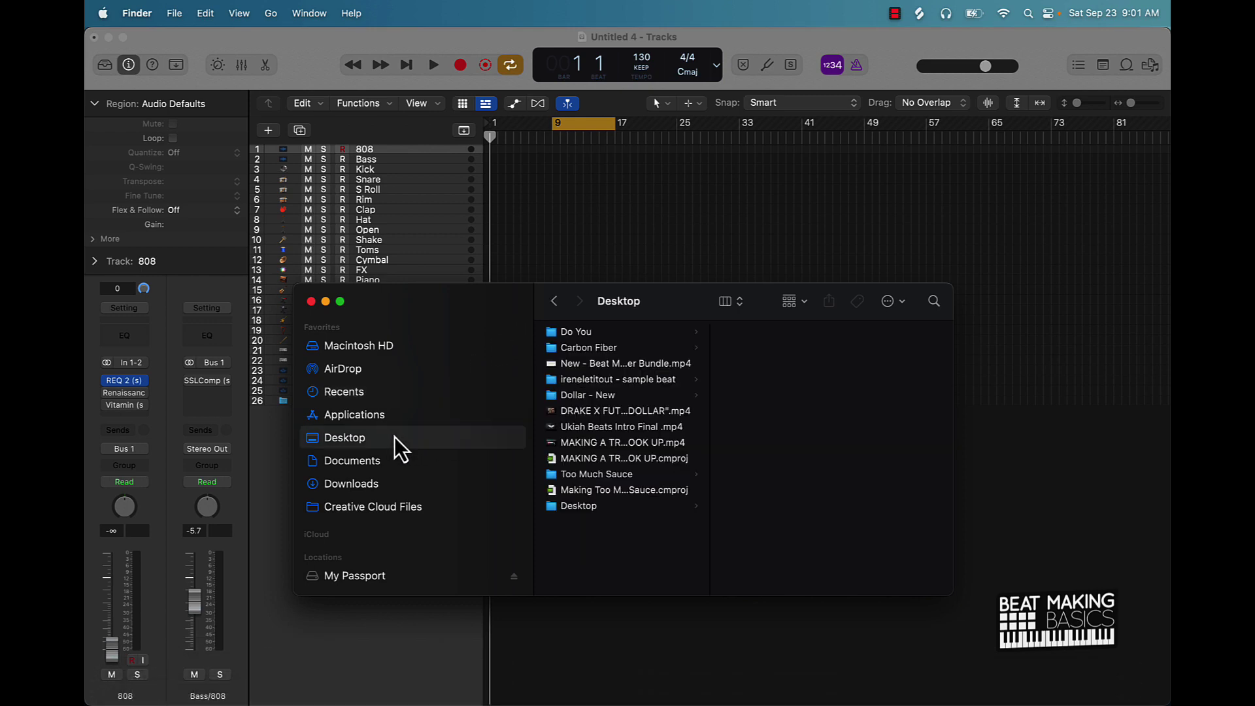
click(595, 337)
click(784, 332)
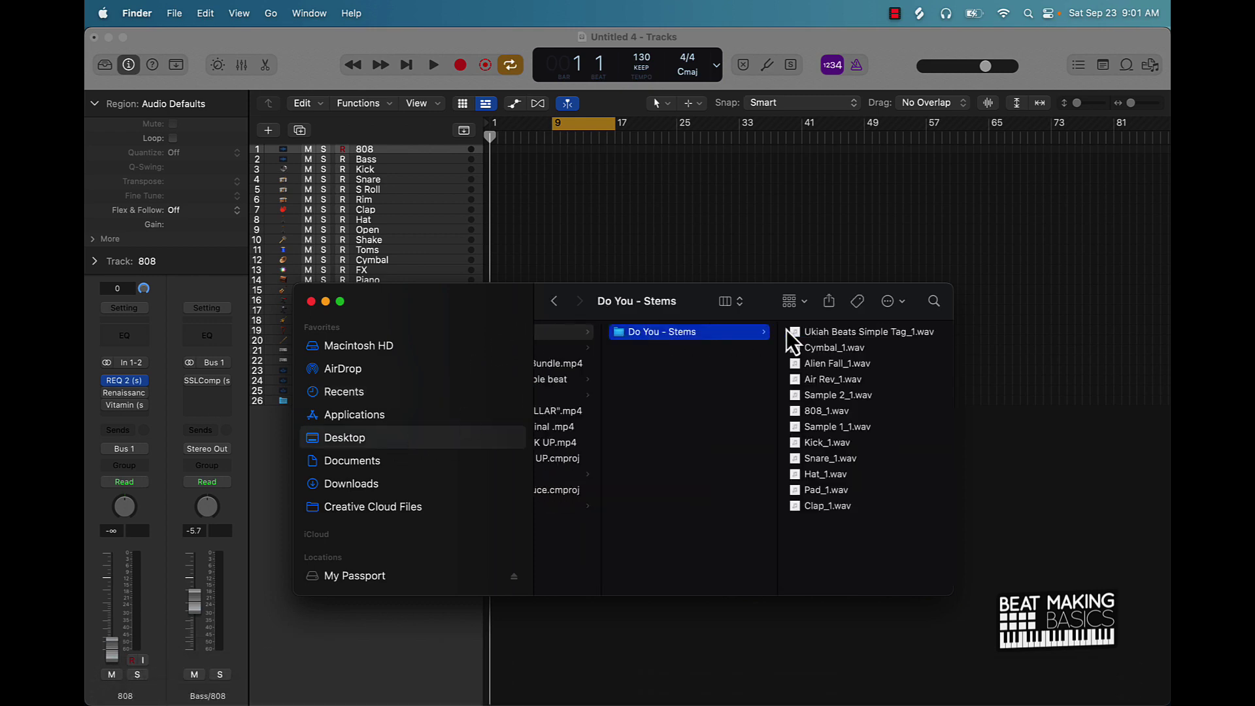
shift+click(814, 331)
drag(813, 332, 541, 641)
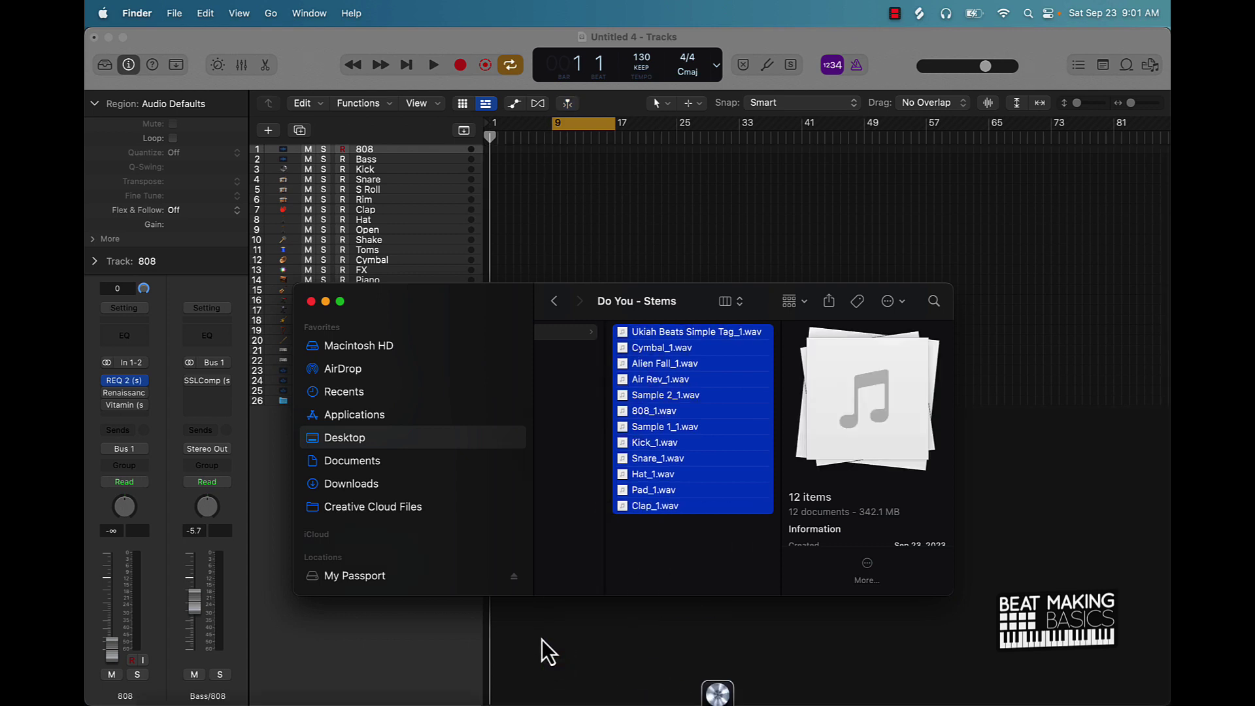
click(715, 315)
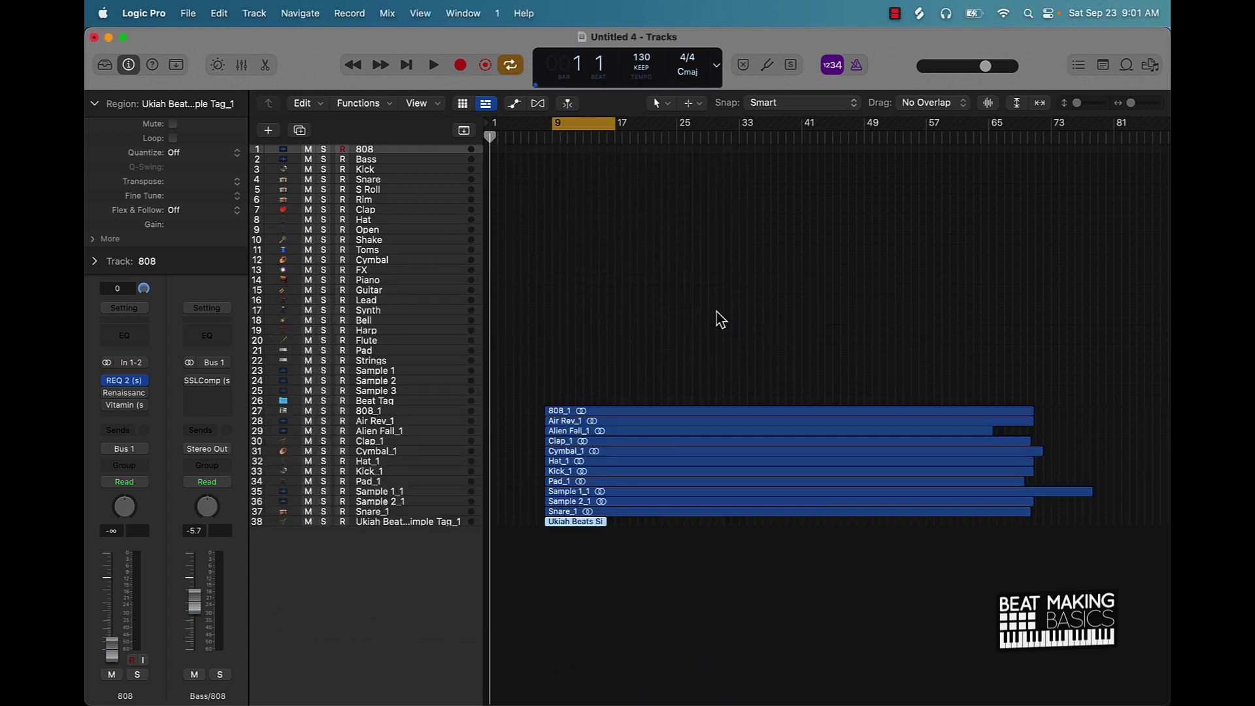